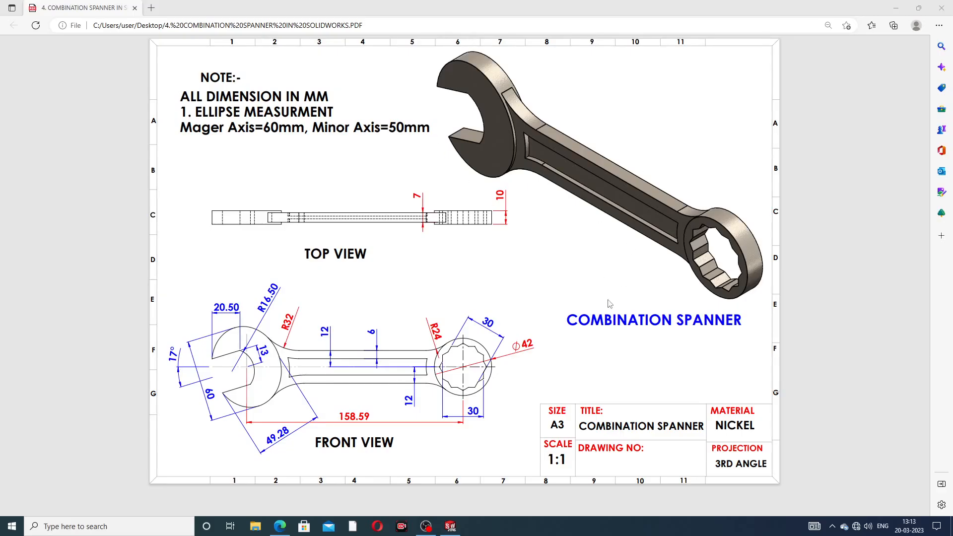
# - Switch to SOLIDWORKS and examine the finished combination spanner from the front, back and both ends
pyautogui.click(451, 526)
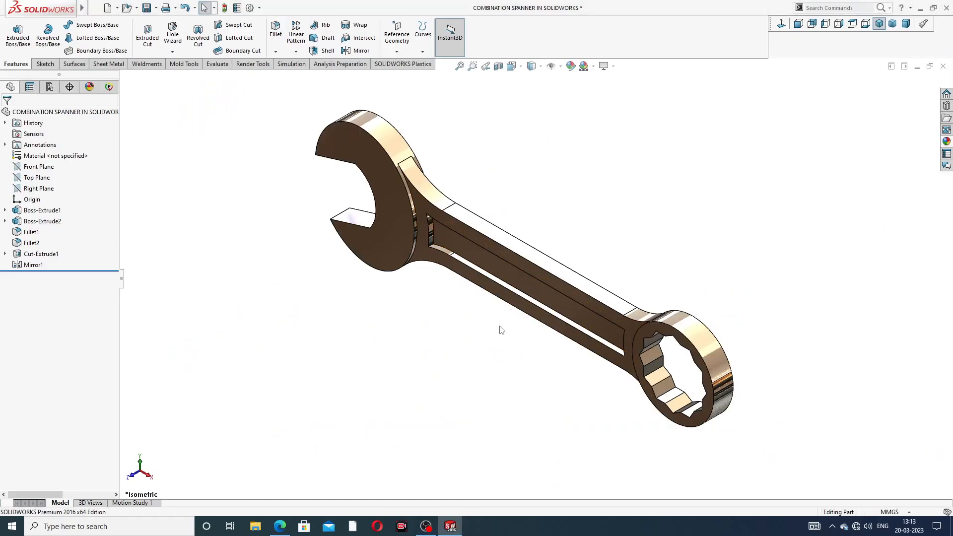
pyautogui.moveTo(504, 334); pyautogui.dragTo(367, 329, button='middle')
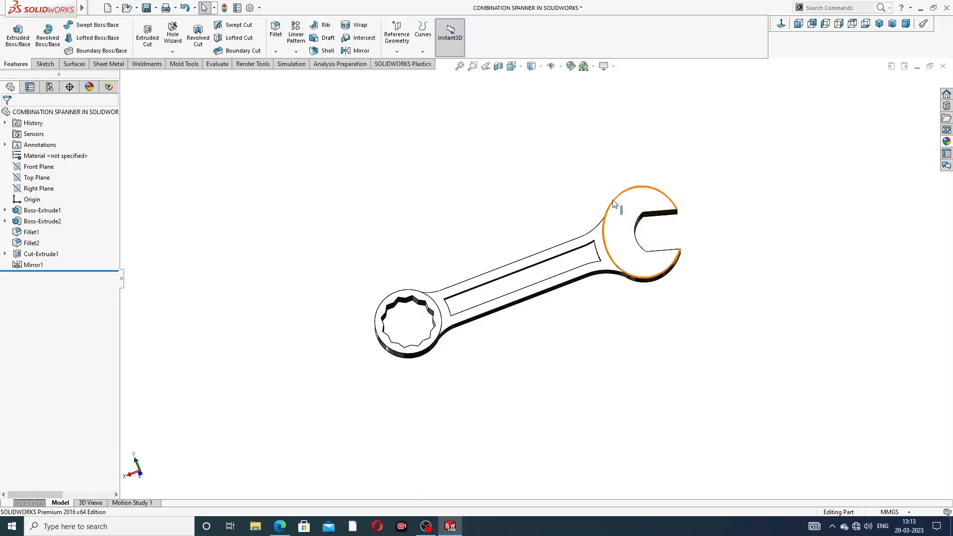
pyautogui.moveTo(640, 238)
pyautogui.mouseDown(button='middle')
pyautogui.moveTo(607, 290)
pyautogui.moveTo(622, 297)
pyautogui.moveTo(615, 276)
pyautogui.mouseUp(button='middle')
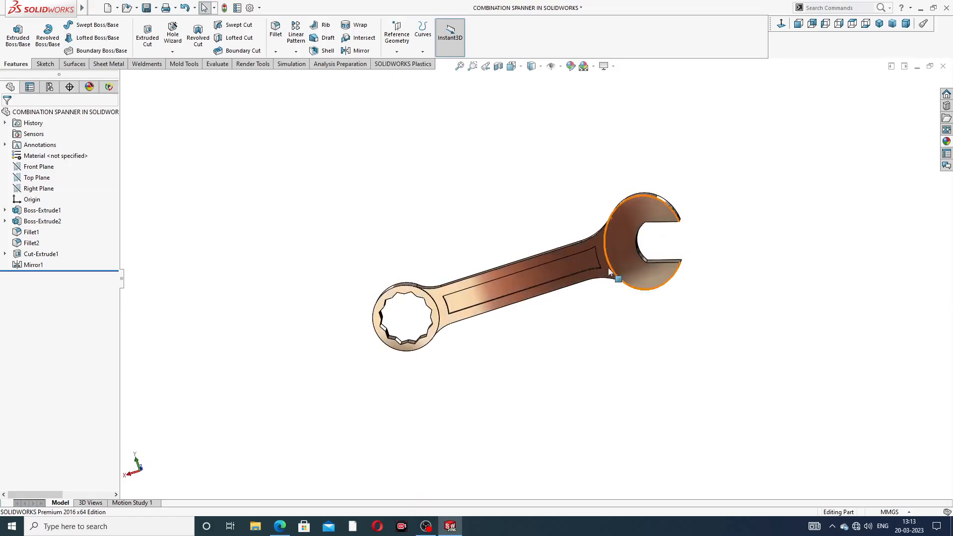
pyautogui.scroll(-2, 558, 276)
pyautogui.moveTo(688, 203)
pyautogui.mouseDown(button='middle')
pyautogui.moveTo(677, 234)
pyautogui.moveTo(727, 237)
pyautogui.moveTo(681, 213)
pyautogui.moveTo(592, 263)
pyautogui.moveTo(910, 267)
pyautogui.moveTo(715, 291)
pyautogui.moveTo(706, 234)
pyautogui.mouseUp(button='middle')
pyautogui.scroll(-1, 524, 293)
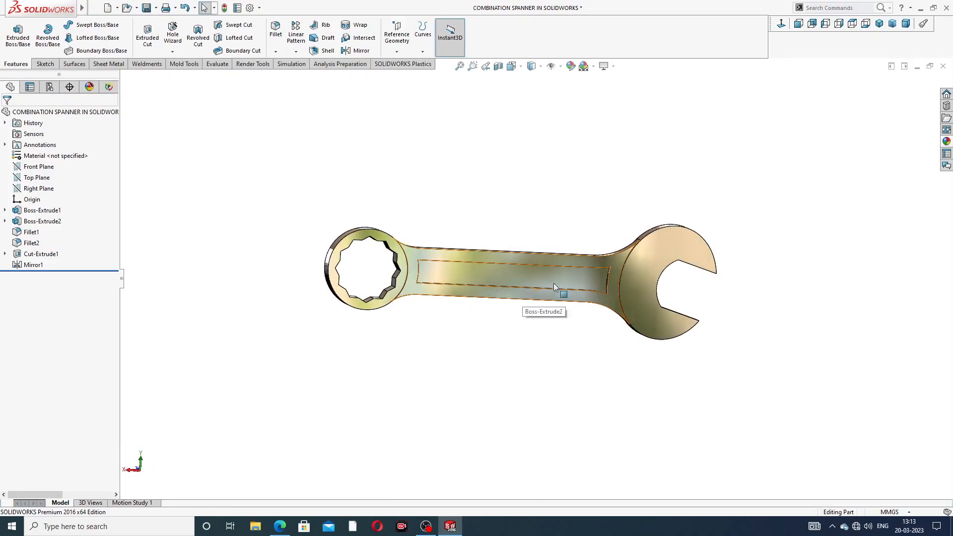
pyautogui.moveTo(555, 282)
pyautogui.mouseDown(button='middle')
pyautogui.moveTo(605, 278)
pyautogui.moveTo(600, 288)
pyautogui.moveTo(689, 302)
pyautogui.moveTo(683, 321)
pyautogui.mouseUp(button='middle')
pyautogui.scroll(-2, 606, 277)
pyautogui.scroll(3, 559, 283)
pyautogui.moveTo(463, 272)
pyautogui.mouseDown(button='middle')
pyautogui.moveTo(485, 340)
pyautogui.moveTo(458, 345)
pyautogui.moveTo(439, 295)
pyautogui.moveTo(466, 282)
pyautogui.moveTo(545, 202)
pyautogui.moveTo(473, 226)
pyautogui.mouseUp(button='middle')
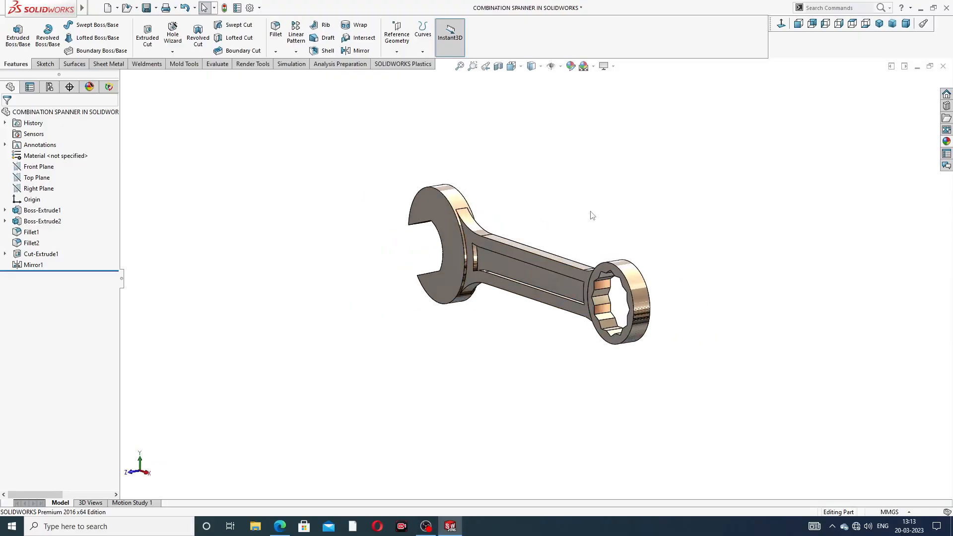
# - Save the finished spanner part, set it to the isometric view and close it
pyautogui.hotkey('ctrl', 's')
pyautogui.click(879, 23)
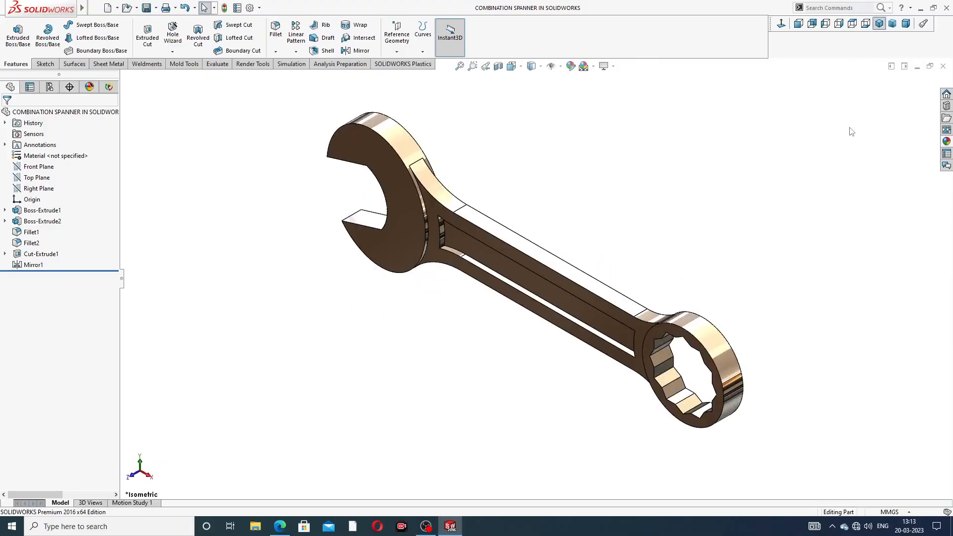
pyautogui.click(943, 66)
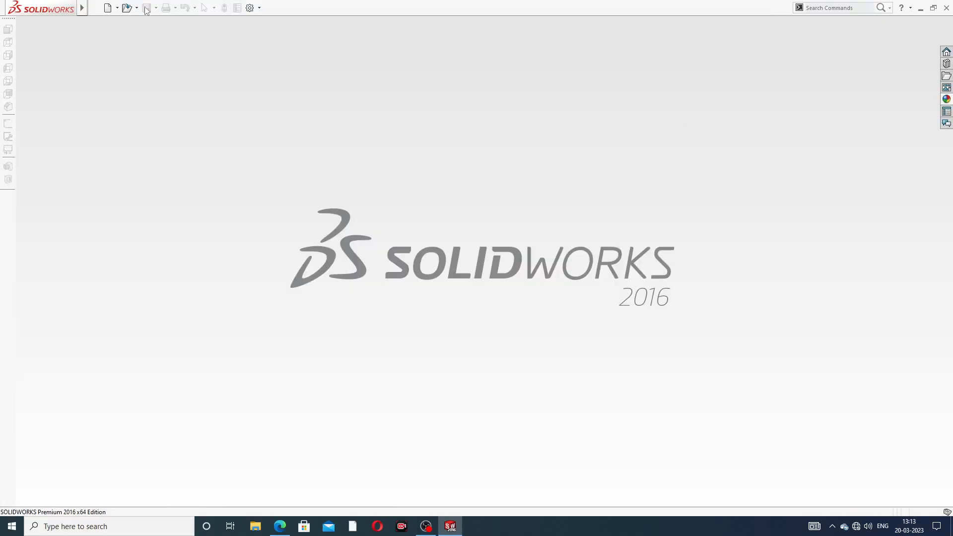
# - Create a new part document and change its scene to a plain white background
pyautogui.click(108, 8)
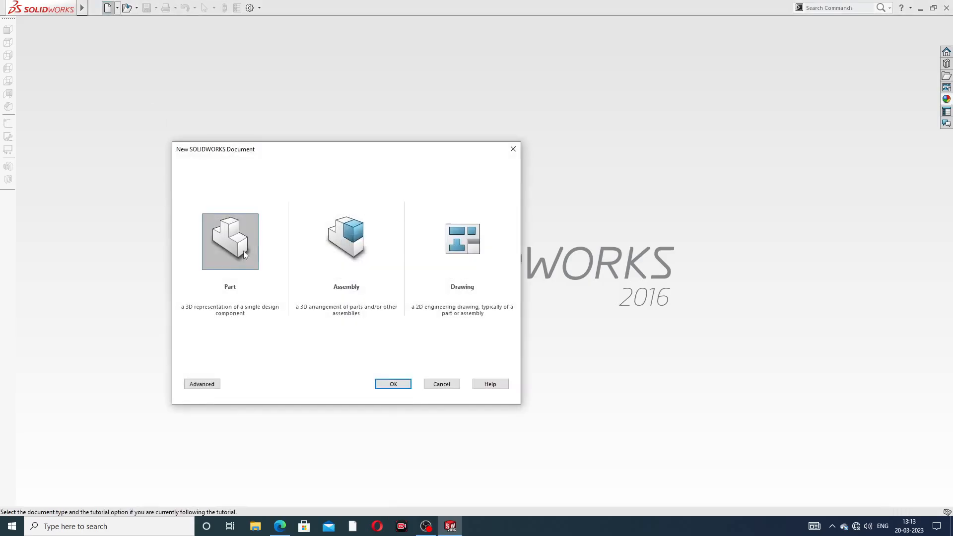
pyautogui.click(378, 386)
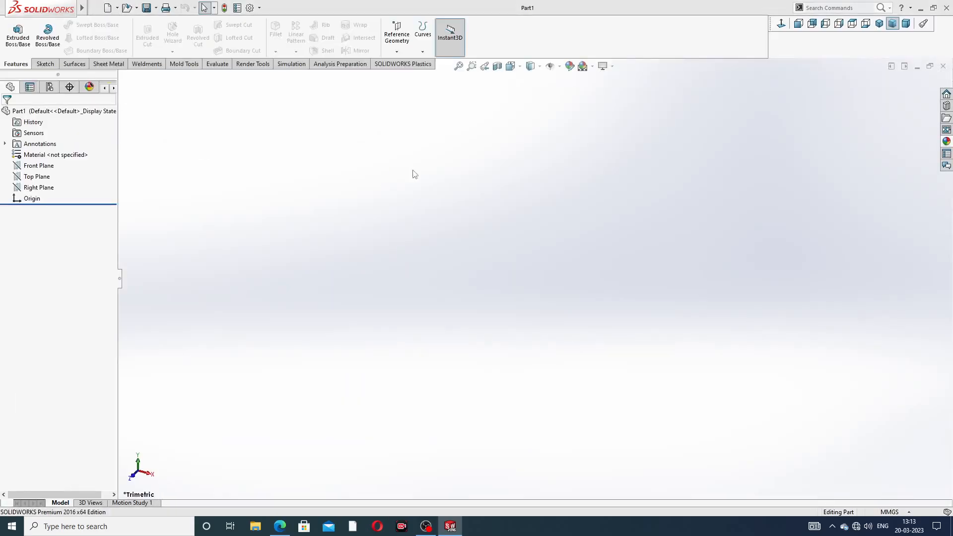
pyautogui.click(592, 66)
pyautogui.click(615, 28)
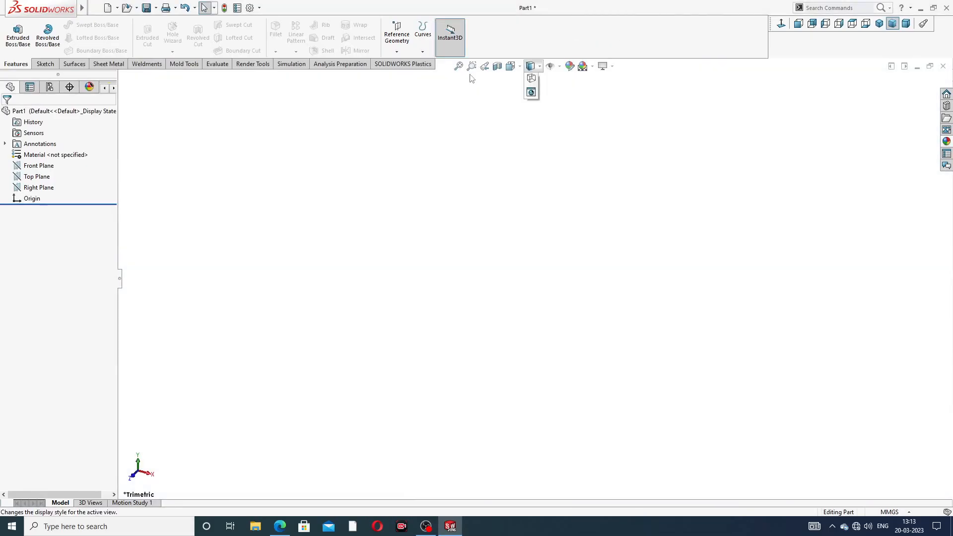
# - Set both the shaded and the wireframe image quality to the highest resolution in the document properties
pyautogui.click(250, 8)
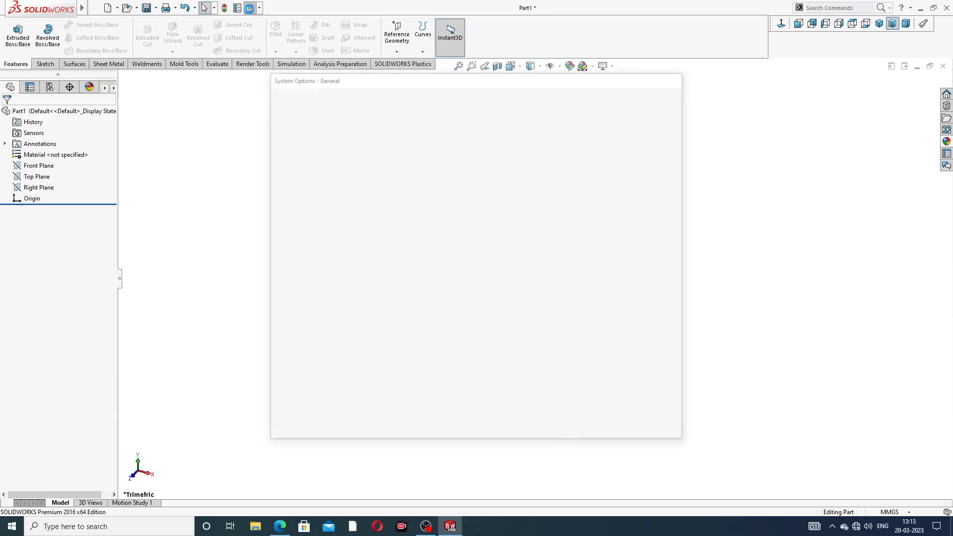
pyautogui.click(347, 95)
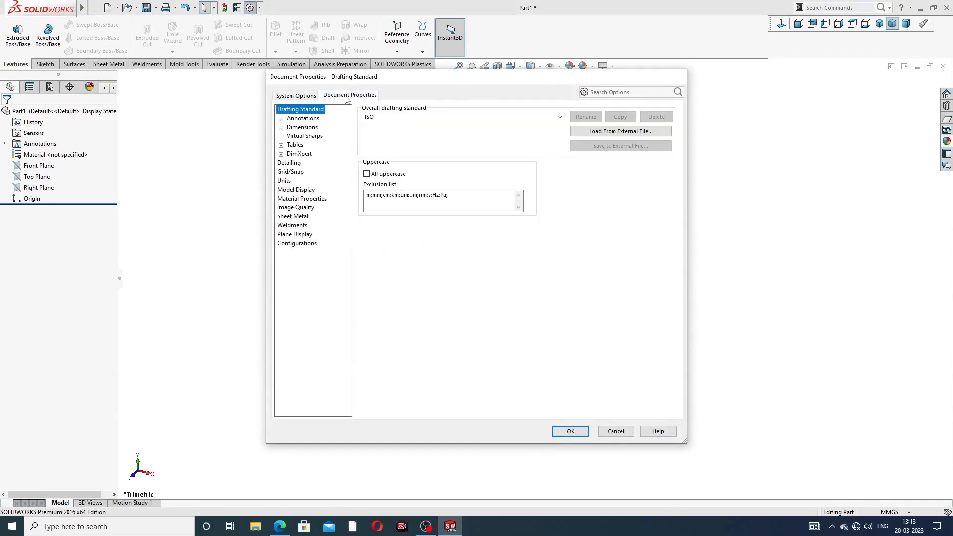
pyautogui.click(298, 208)
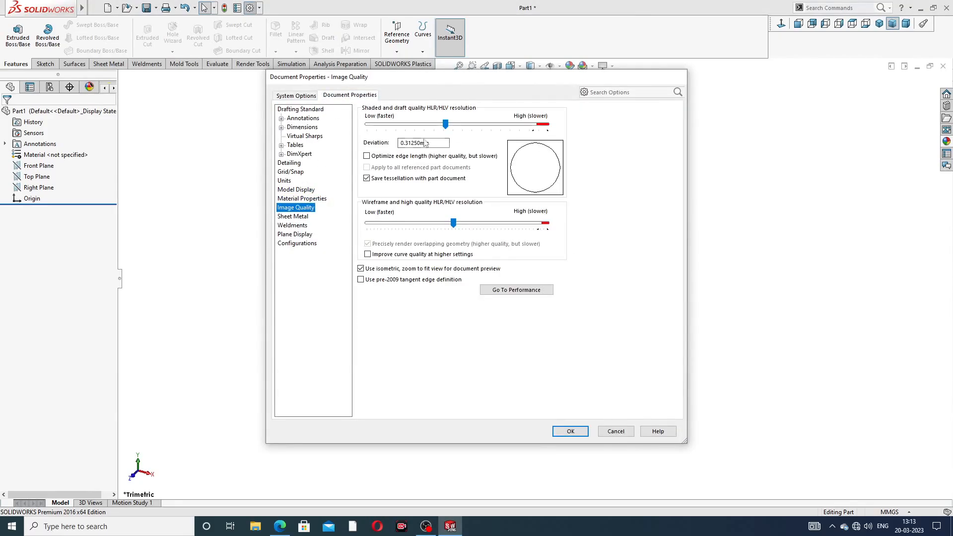
pyautogui.moveTo(445, 124); pyautogui.dragTo(547, 124)
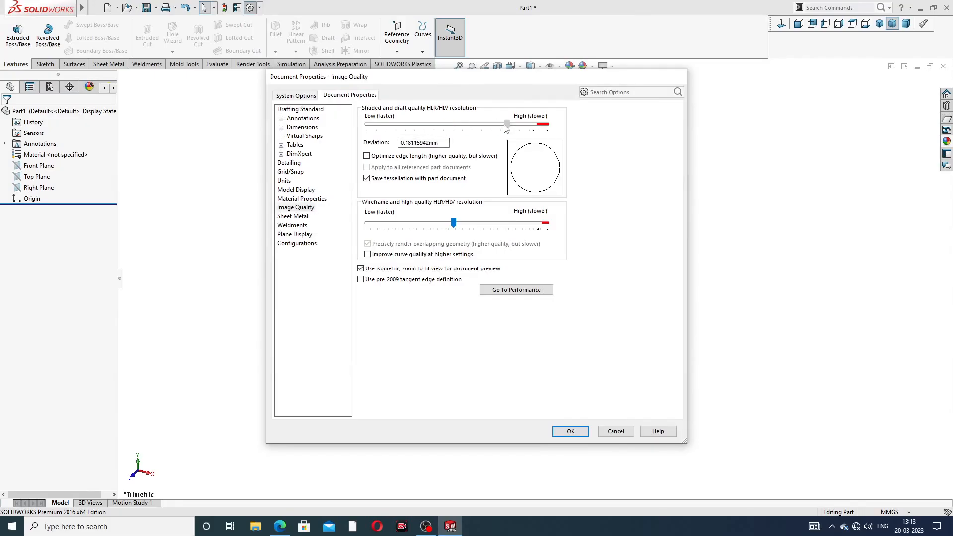
pyautogui.click(450, 221)
pyautogui.moveTo(418, 223); pyautogui.dragTo(546, 223)
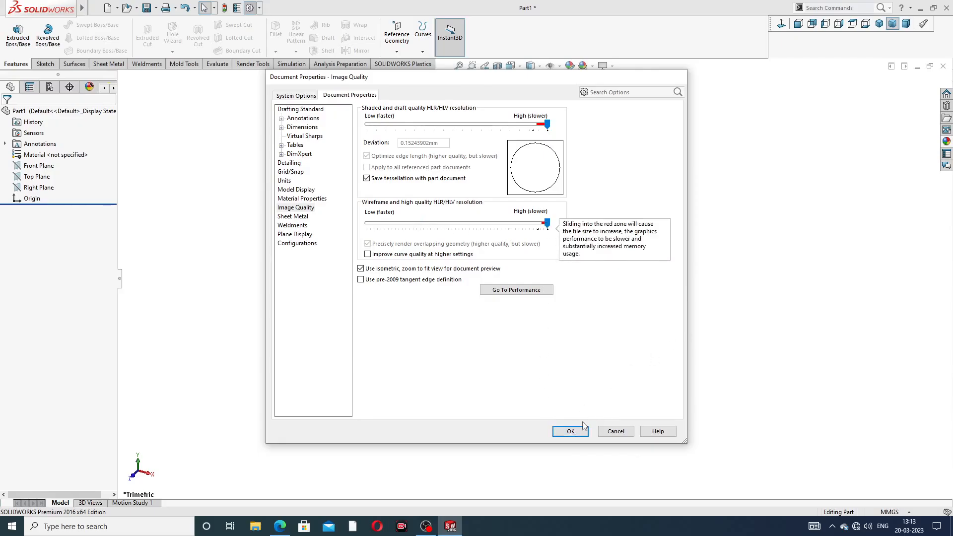
pyautogui.click(570, 431)
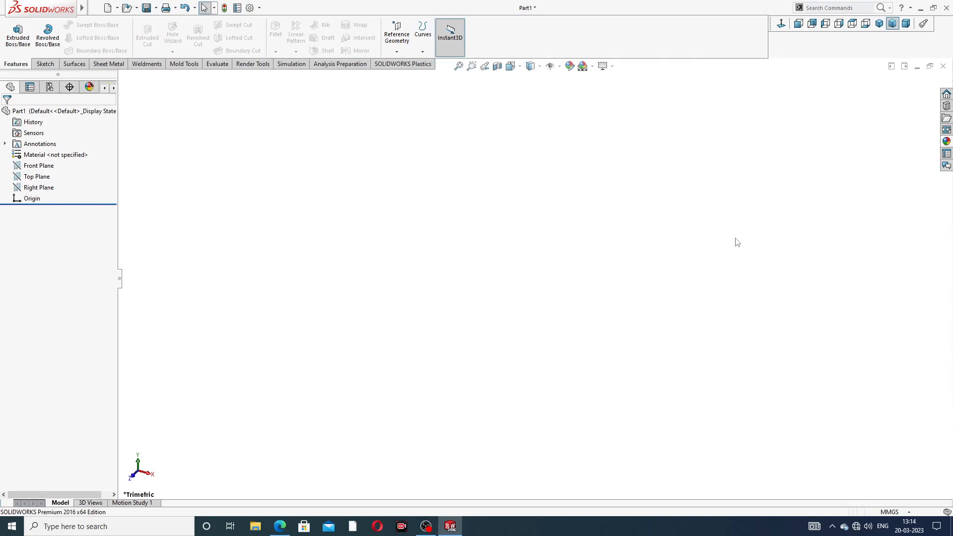
# - Check the spanner dimensions in the PDF drawing and start a sketch on the Front Plane in SOLIDWORKS
pyautogui.click(280, 526)
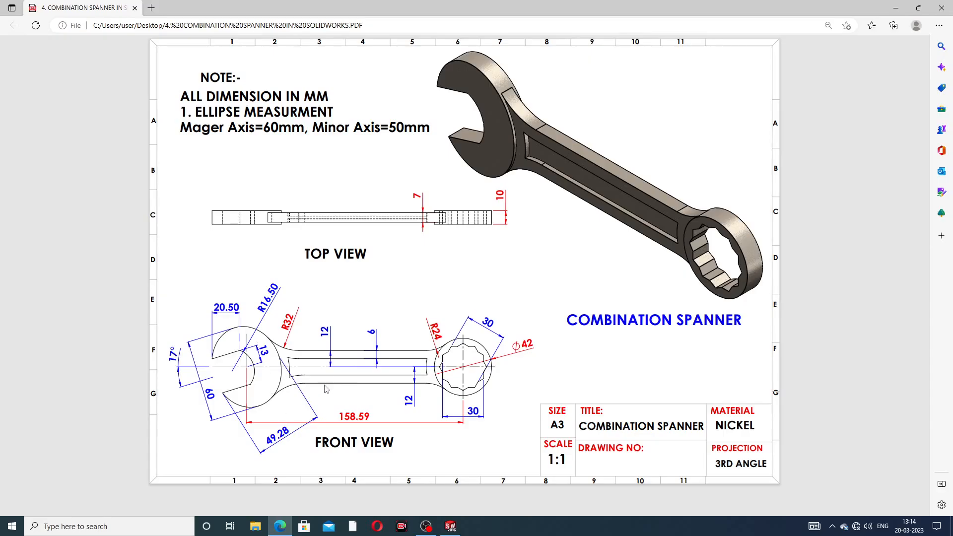
pyautogui.click(282, 528)
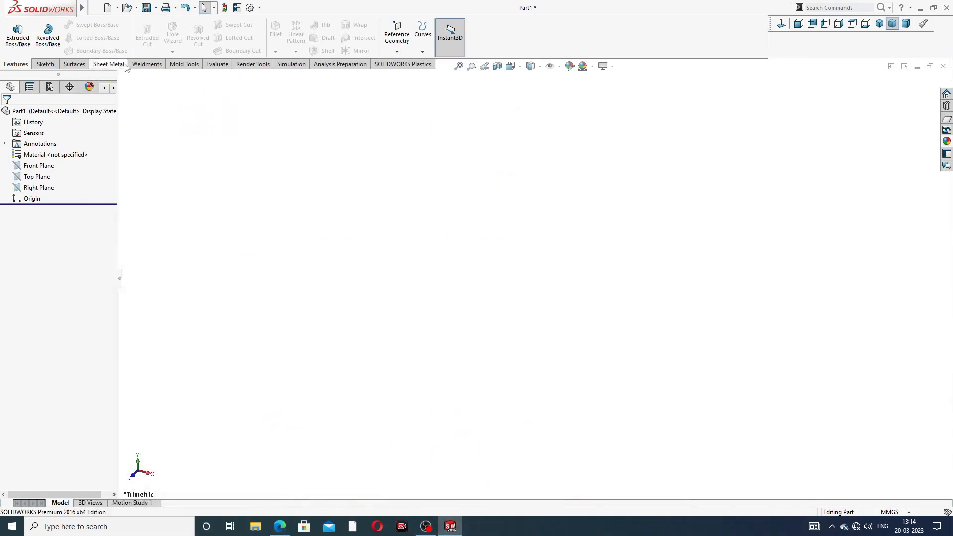
pyautogui.click(45, 65)
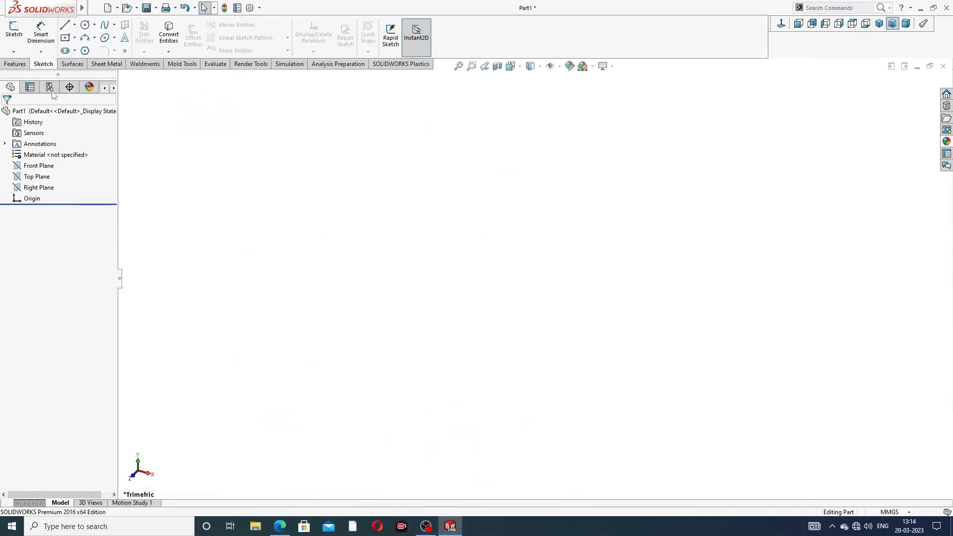
pyautogui.click(43, 171)
pyautogui.click(53, 156)
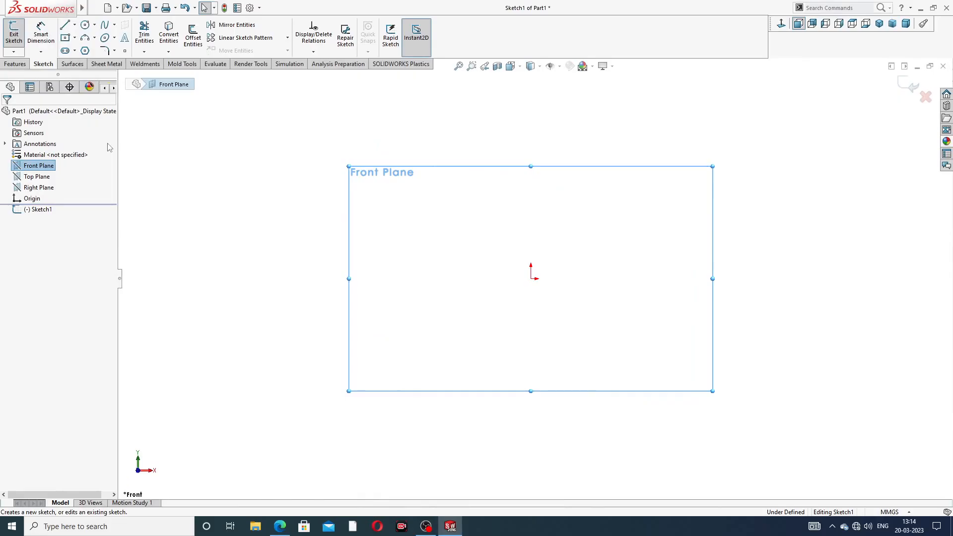
# - Draw a horizontal centerline about 101 mm long that ends at the origin
pyautogui.click(75, 24)
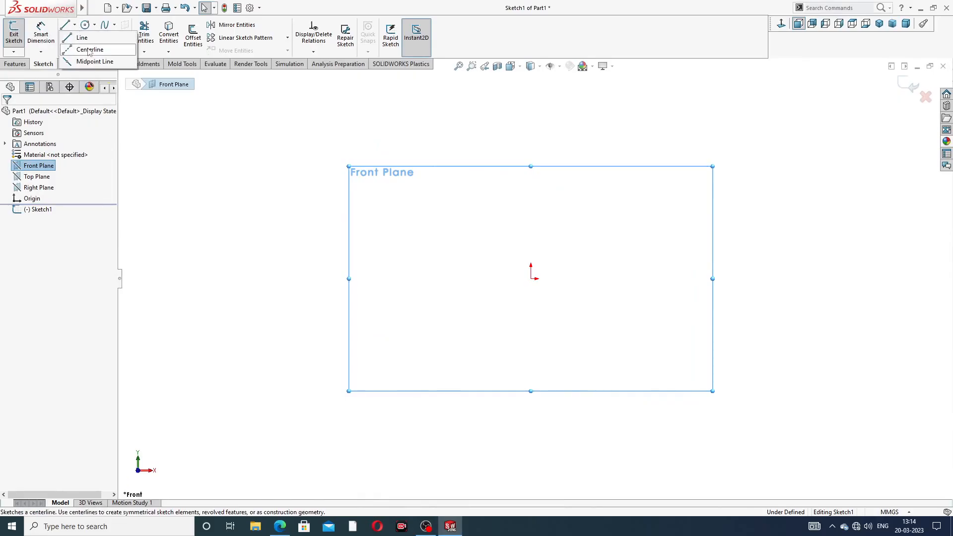
pyautogui.click(86, 48)
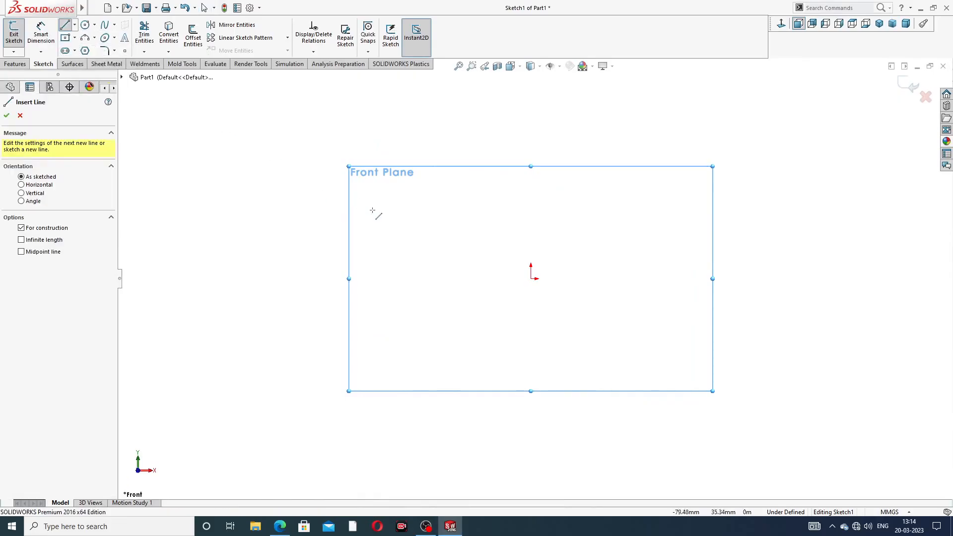
pyautogui.click(323, 278)
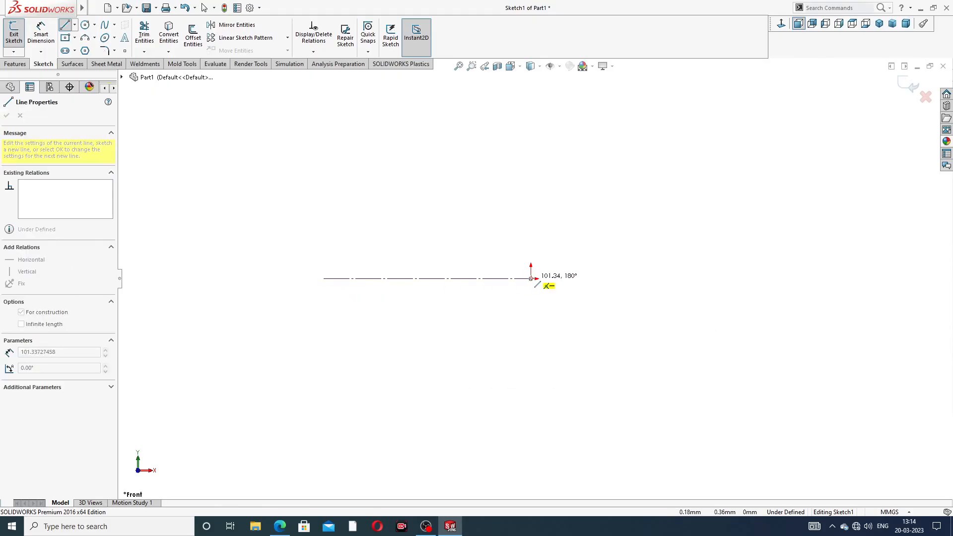
pyautogui.click(531, 278)
pyautogui.rightClick(581, 164)
pyautogui.click(598, 205)
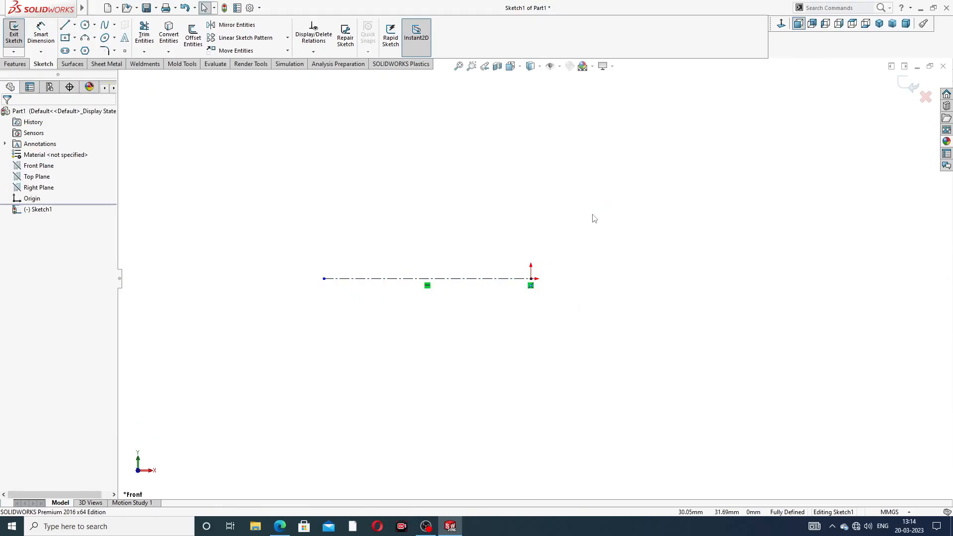
# - Dimension the centerline's length above it and set it to 158.4 mm
pyautogui.click(41, 33)
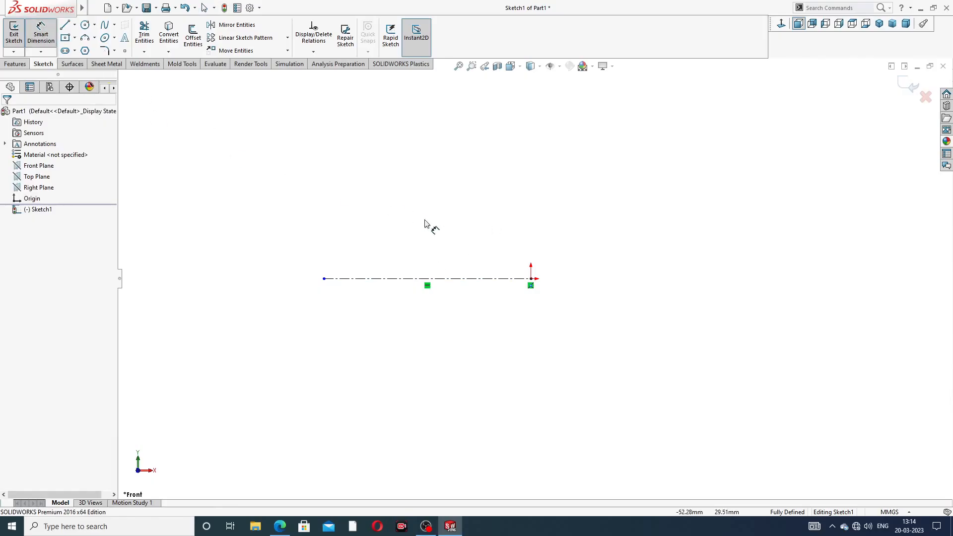
pyautogui.click(444, 283)
pyautogui.click(437, 234)
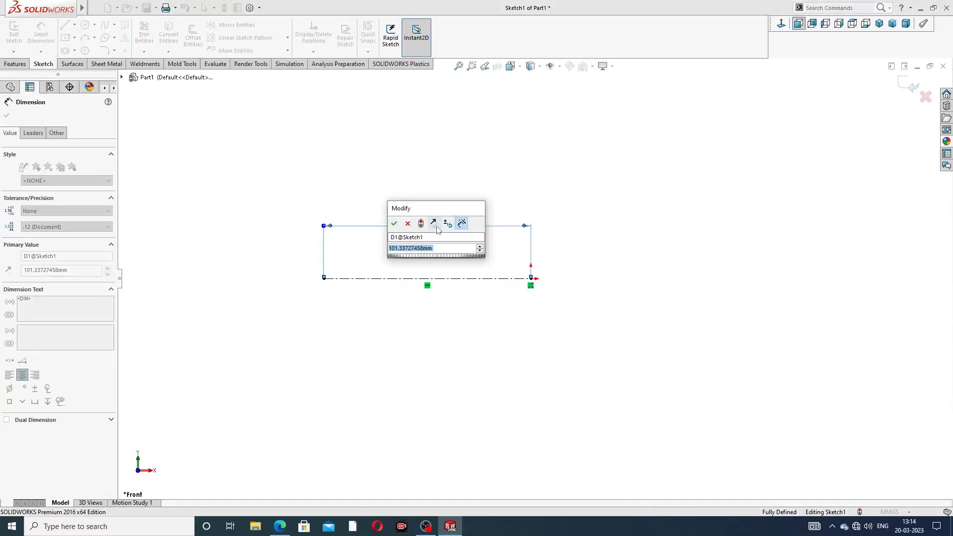
pyautogui.write('15')
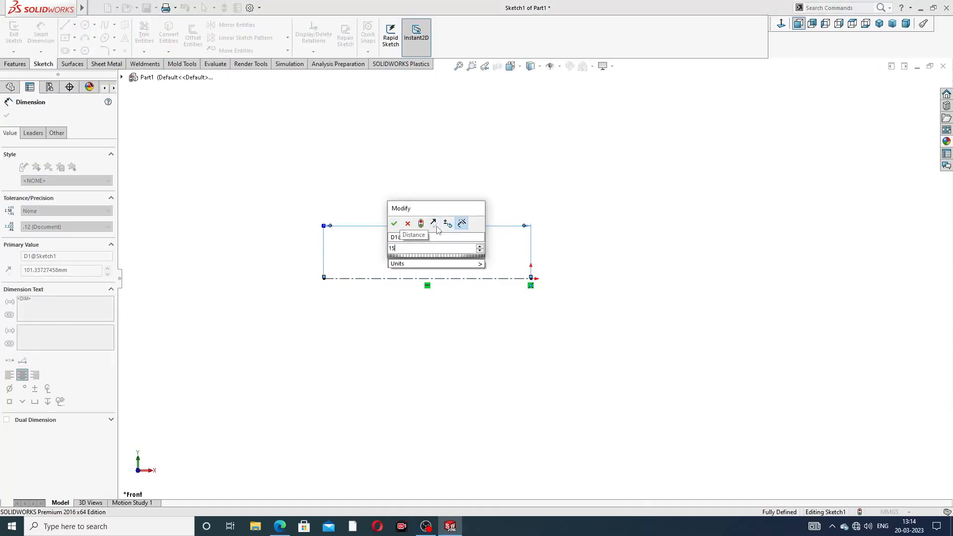
pyautogui.write('8.4')
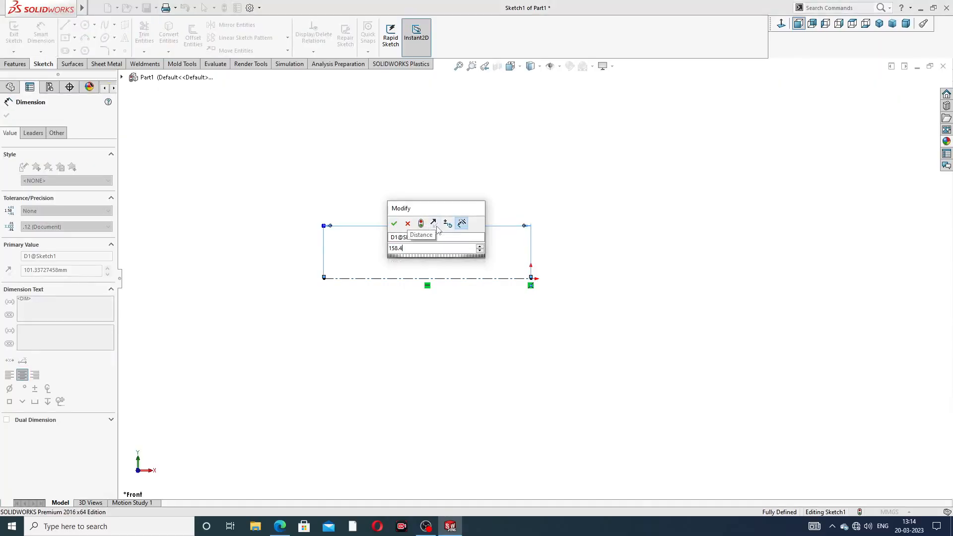
pyautogui.press('Return')
pyautogui.click(582, 177)
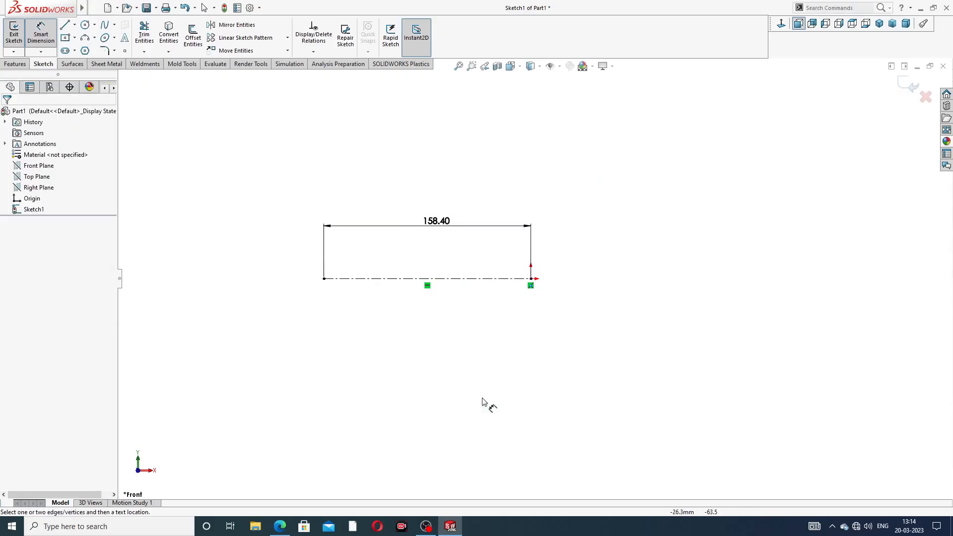
# - Check the center distance in the PDF drawing and set the centerline's length to 158.6 mm in the sketch
pyautogui.click(280, 526)
pyautogui.click(281, 525)
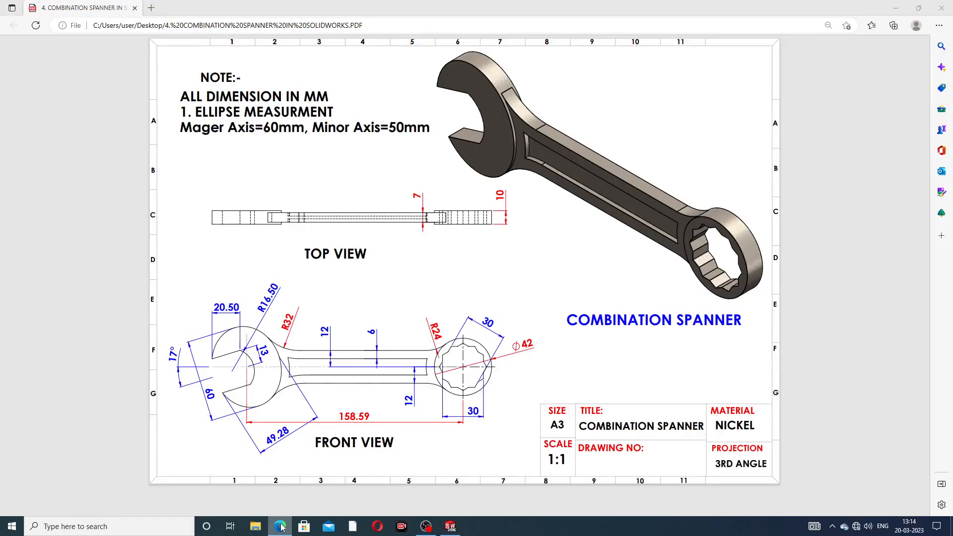
pyautogui.doubleClick(443, 222)
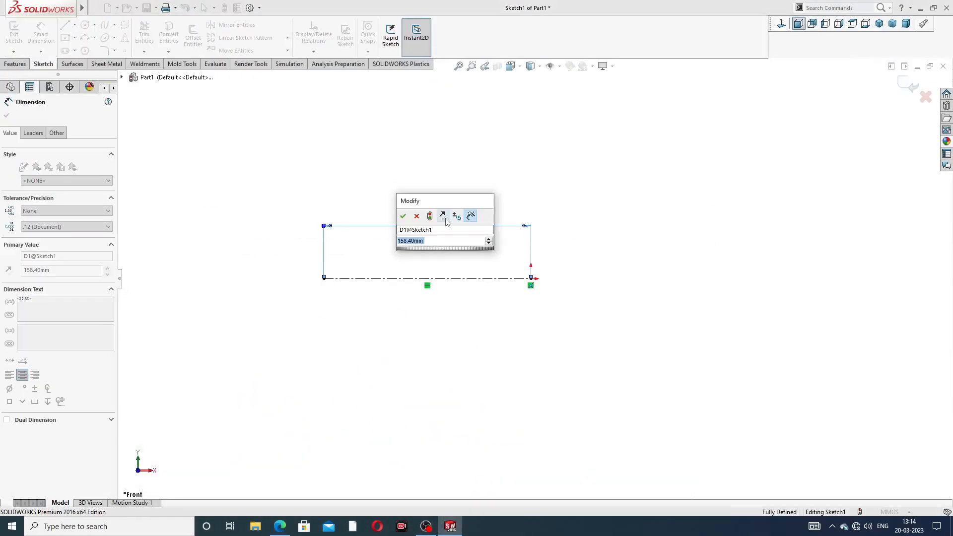
pyautogui.click(435, 241)
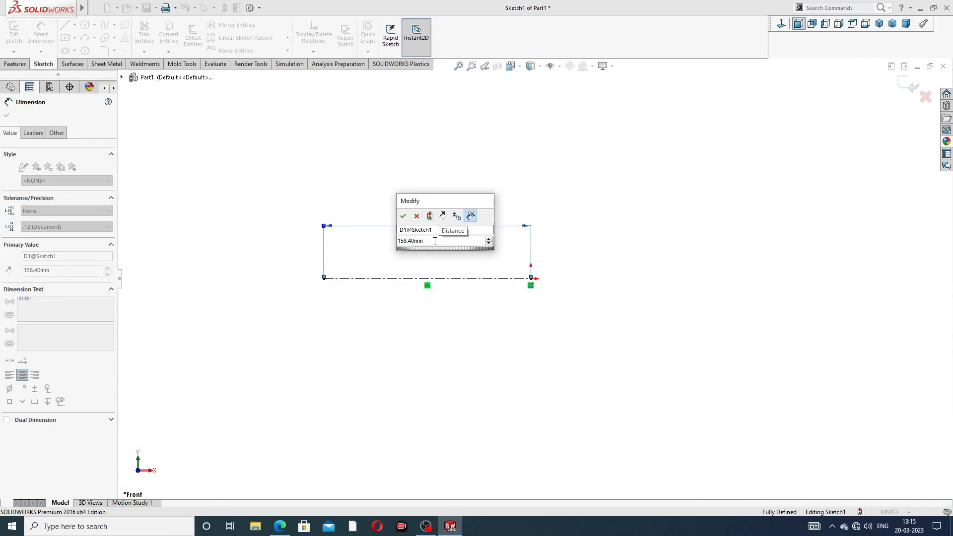
pyautogui.press('BackSpace')
pyautogui.press('BackSpace')
pyautogui.press('BackSpace')
pyautogui.press('BackSpace')
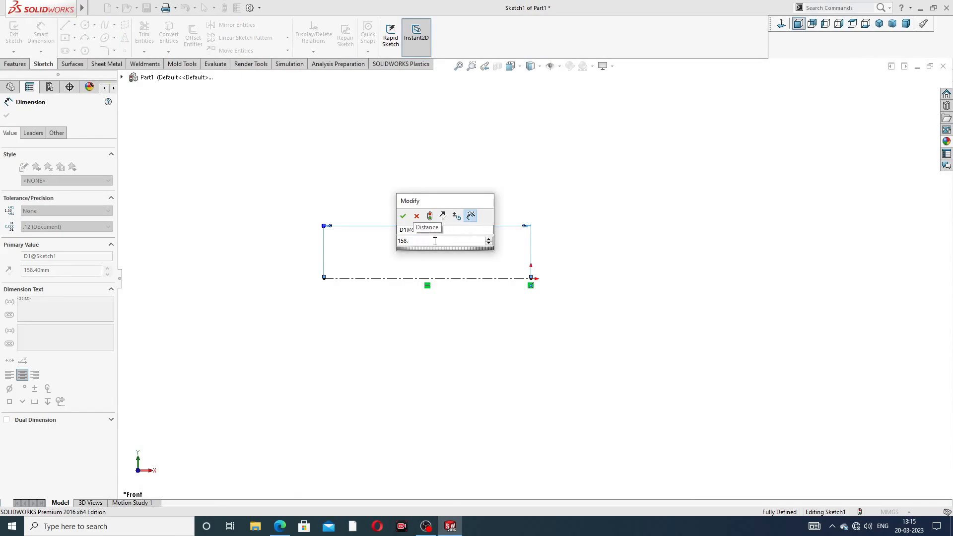
pyautogui.write('6')
pyautogui.press('Return')
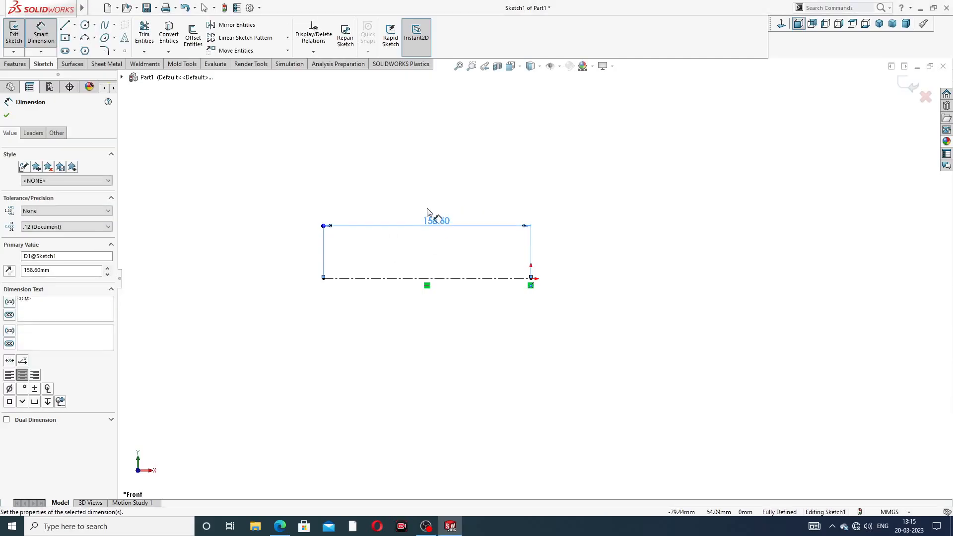
pyautogui.click(452, 174)
pyautogui.rightClick(464, 167)
pyautogui.click(479, 147)
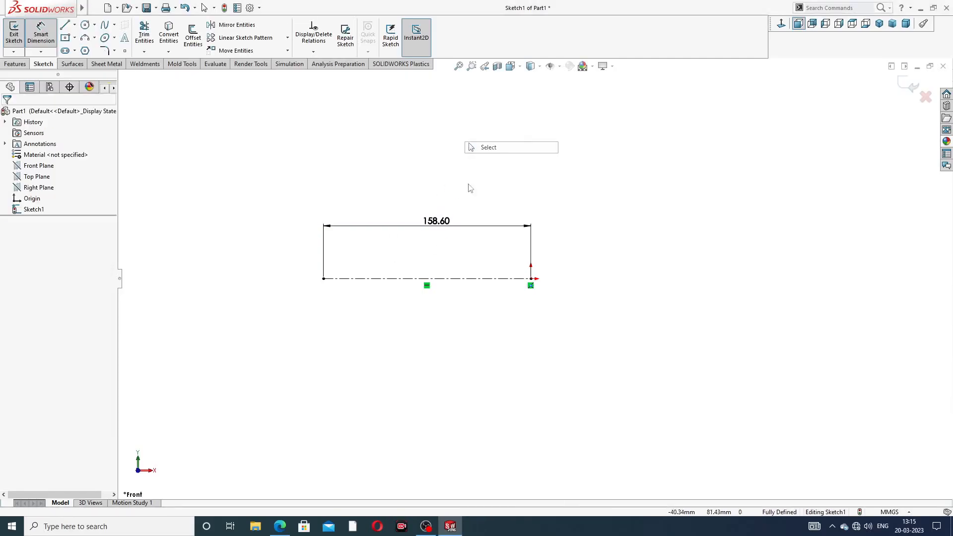
# - Draw a tilted ellipse with radii of about 42.7 mm and 25.4 mm, centered on the centerline's left endpoint
pyautogui.scroll(-2, 353, 267)
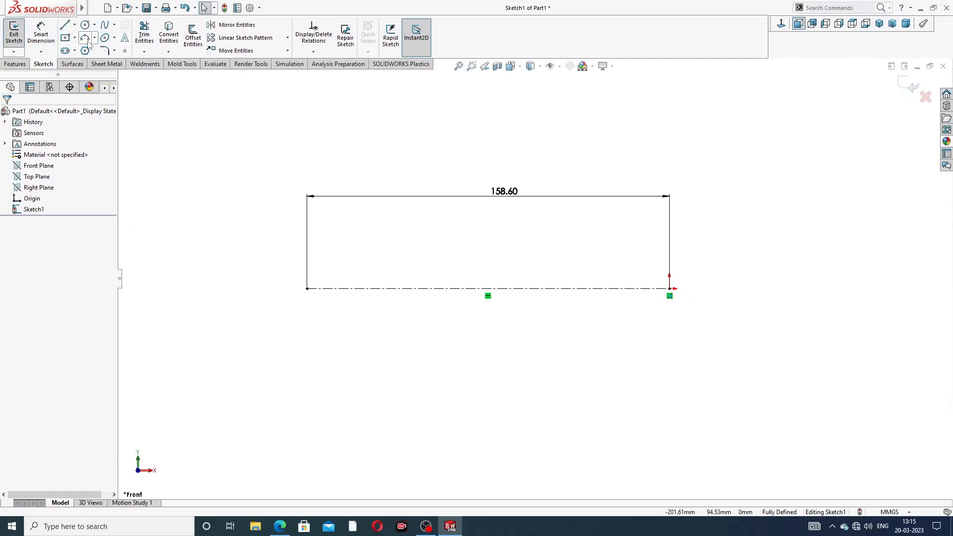
pyautogui.click(114, 38)
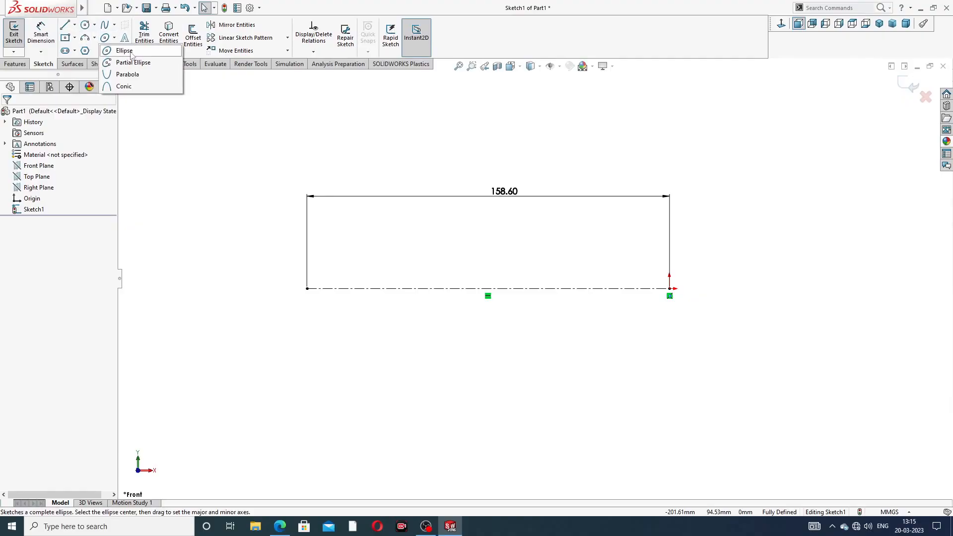
pyautogui.click(124, 51)
pyautogui.scroll(-1, 323, 289)
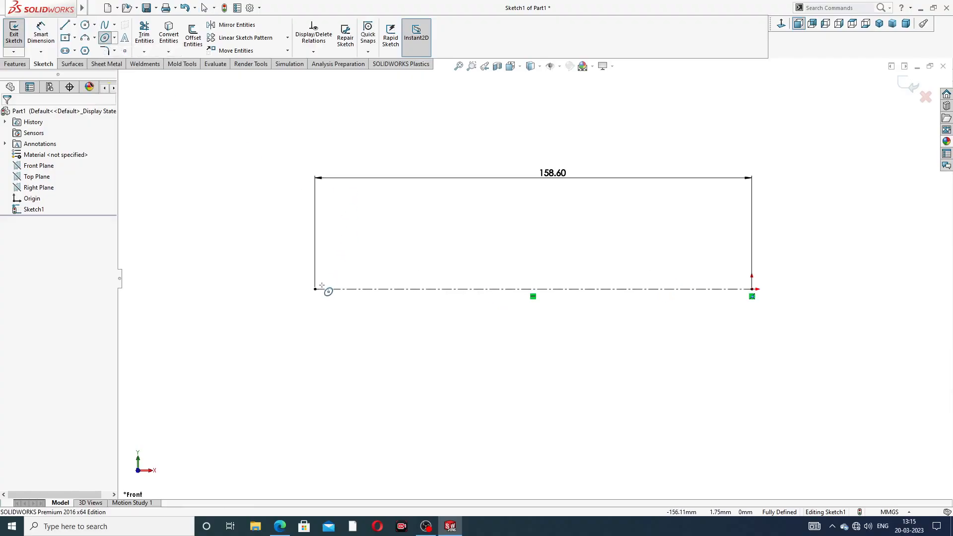
pyautogui.click(315, 289)
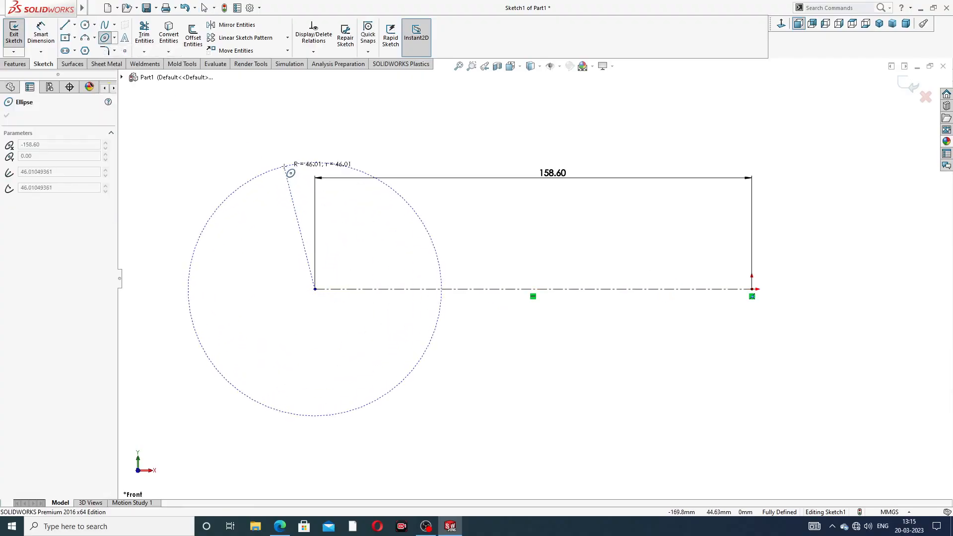
pyautogui.click(273, 179)
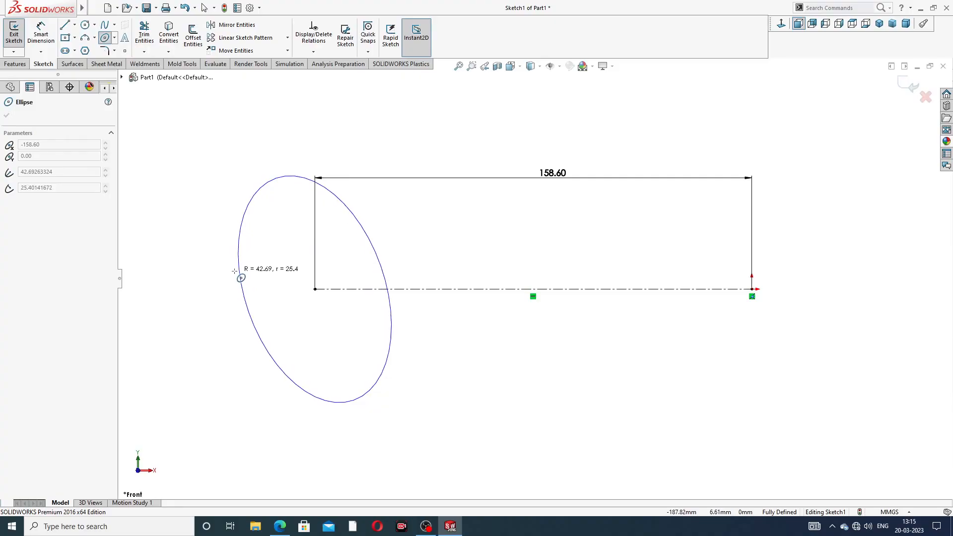
pyautogui.click(237, 270)
pyautogui.rightClick(349, 158)
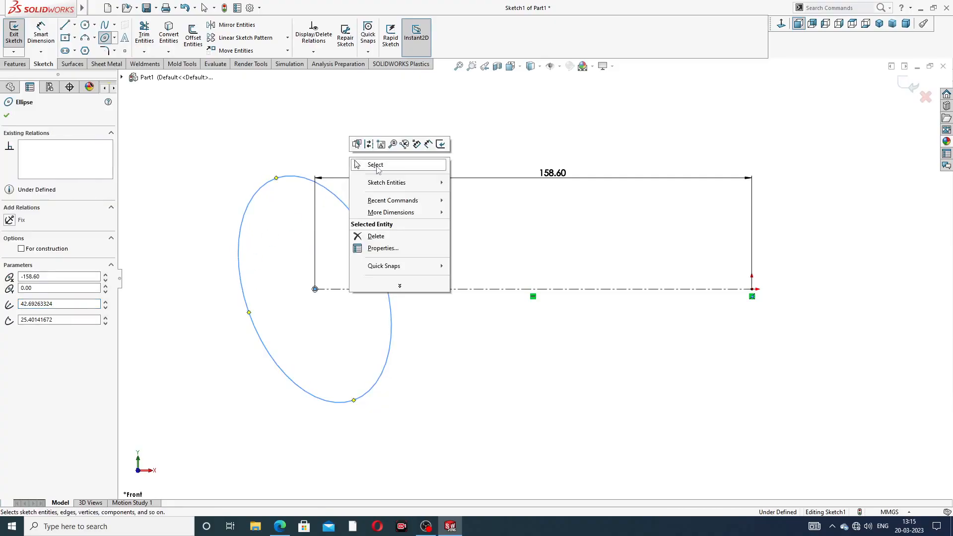
pyautogui.click(377, 165)
# - Draw a circle with a radius of about 30 mm centered on the origin
pyautogui.click(85, 25)
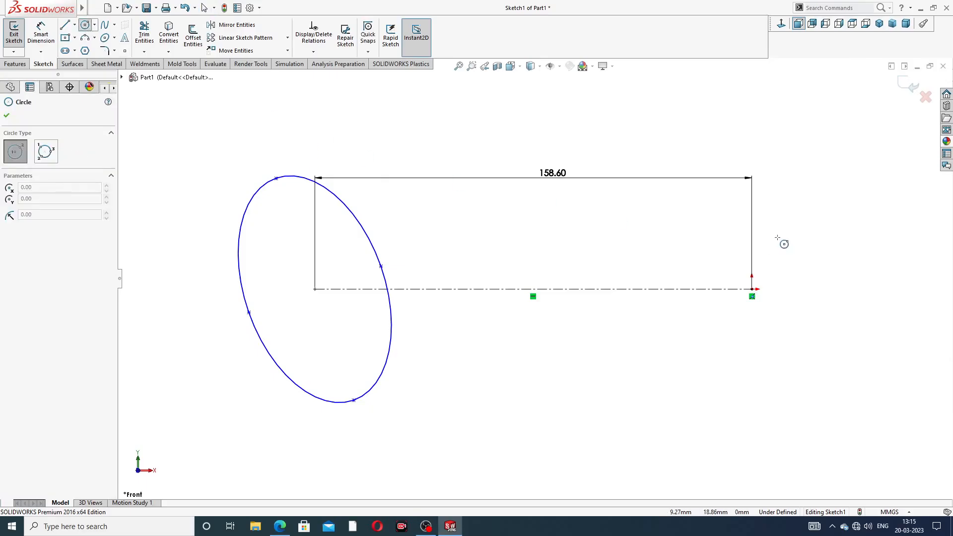
pyautogui.click(751, 289)
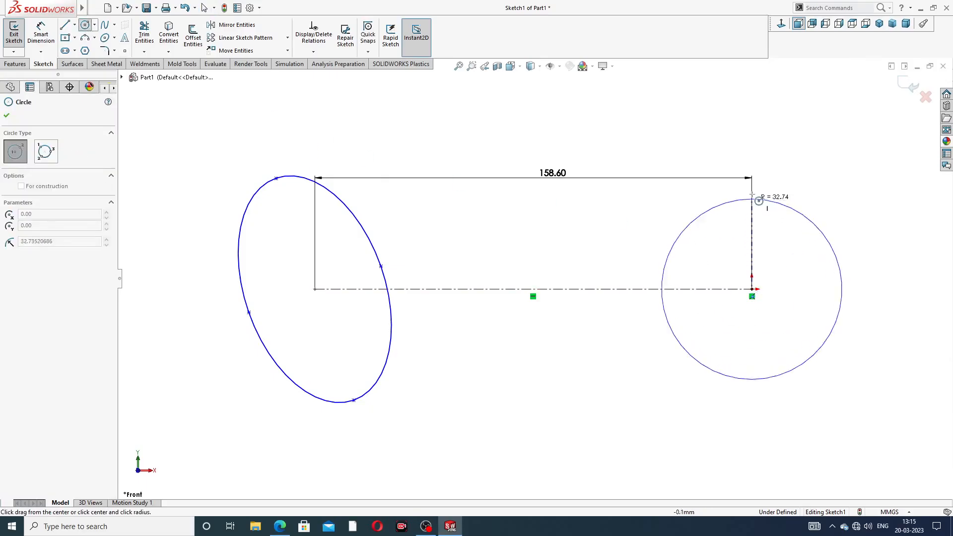
pyautogui.rightClick(780, 165)
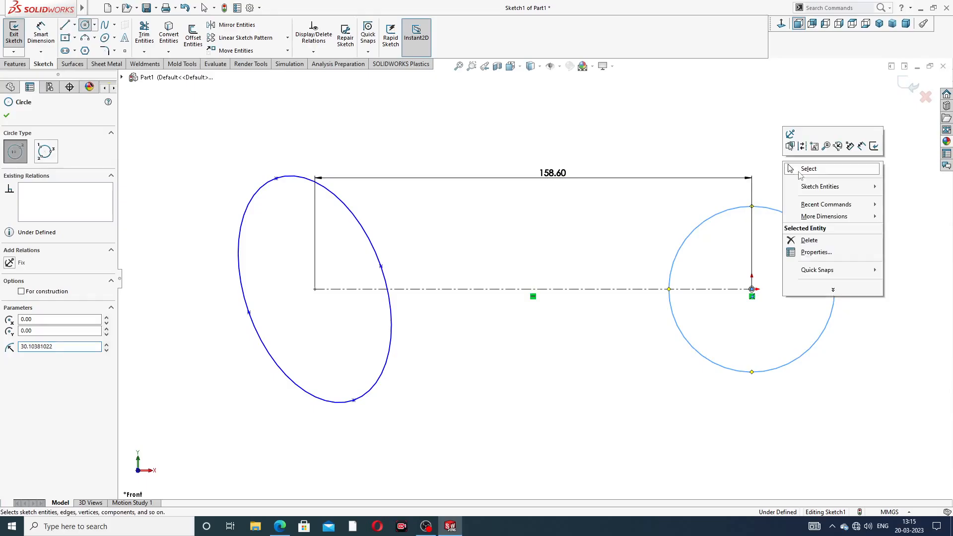
pyautogui.click(804, 168)
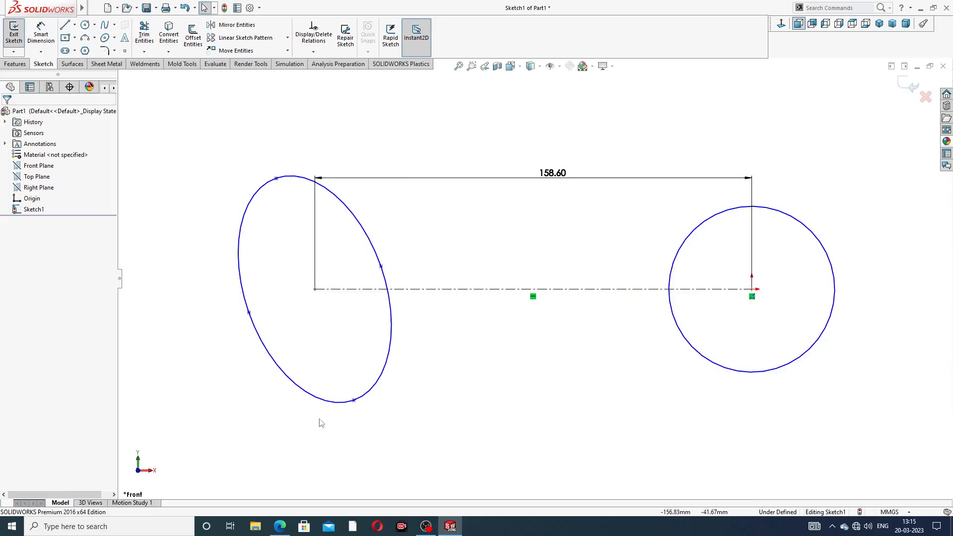
# - Check the ellipse measurements in the PDF drawing and dimension the ellipse's major axis as 60 mm in the sketch
pyautogui.click(280, 526)
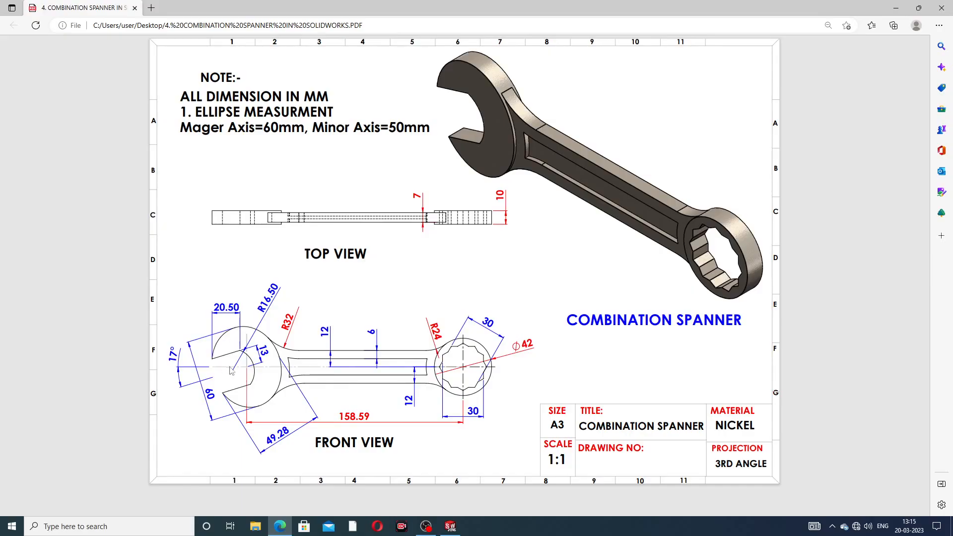
pyautogui.click(279, 527)
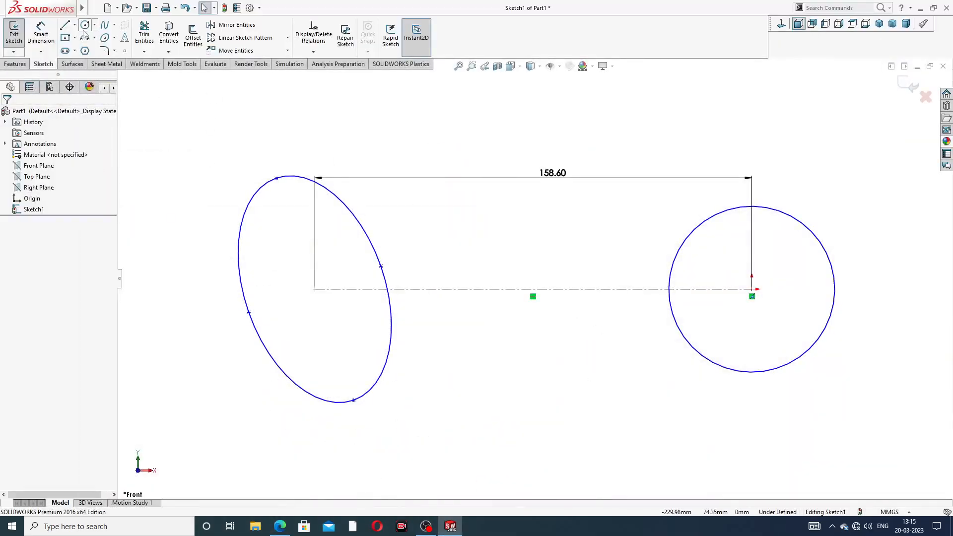
pyautogui.click(41, 32)
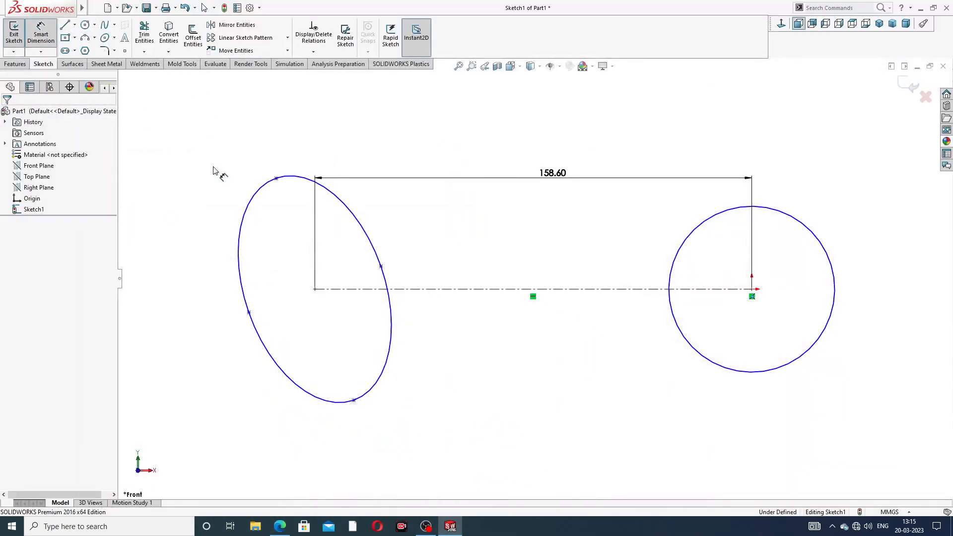
pyautogui.click(276, 178)
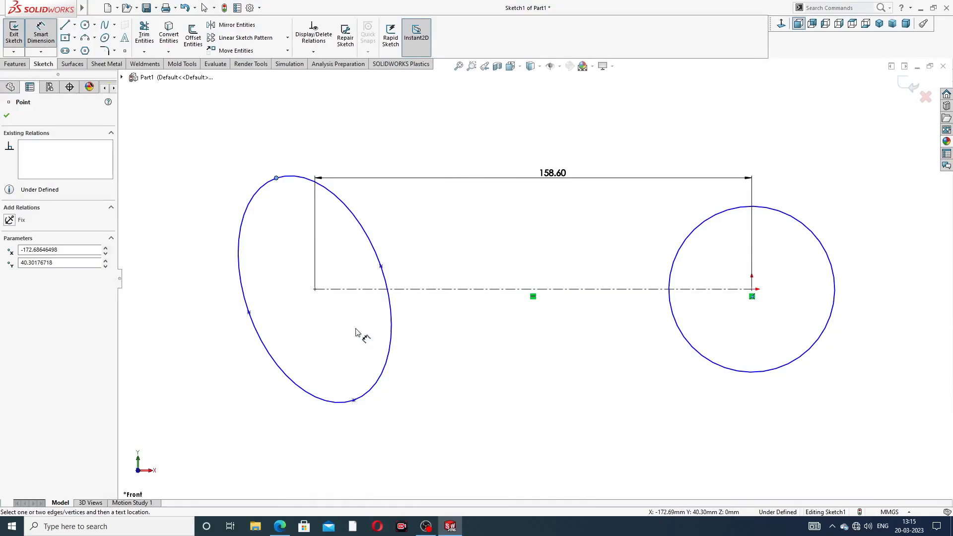
pyautogui.click(354, 401)
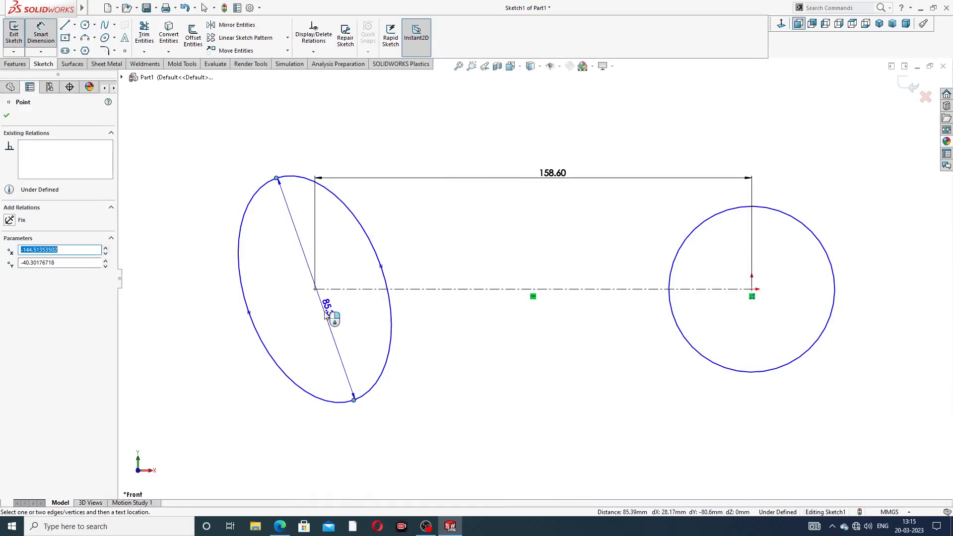
pyautogui.click(300, 304)
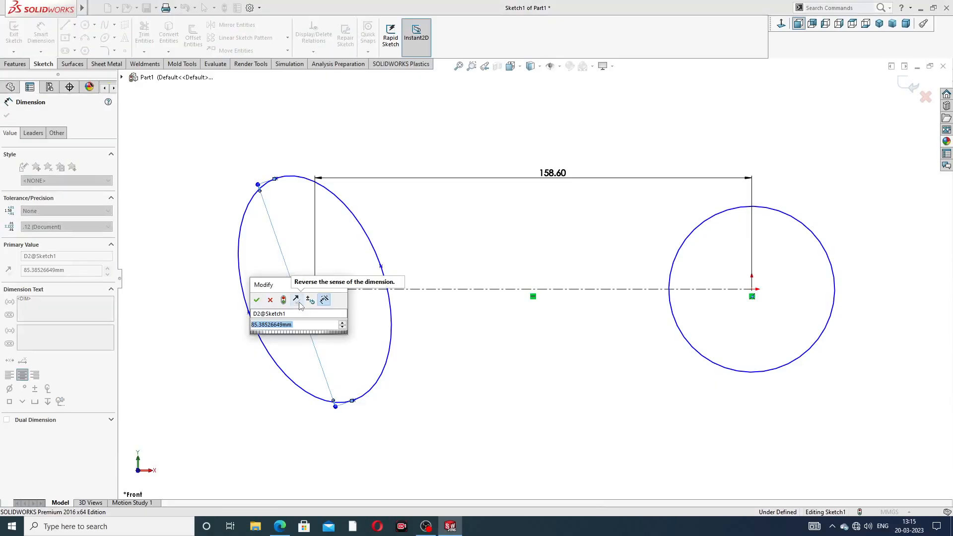
pyautogui.write('80')
pyautogui.press('Return')
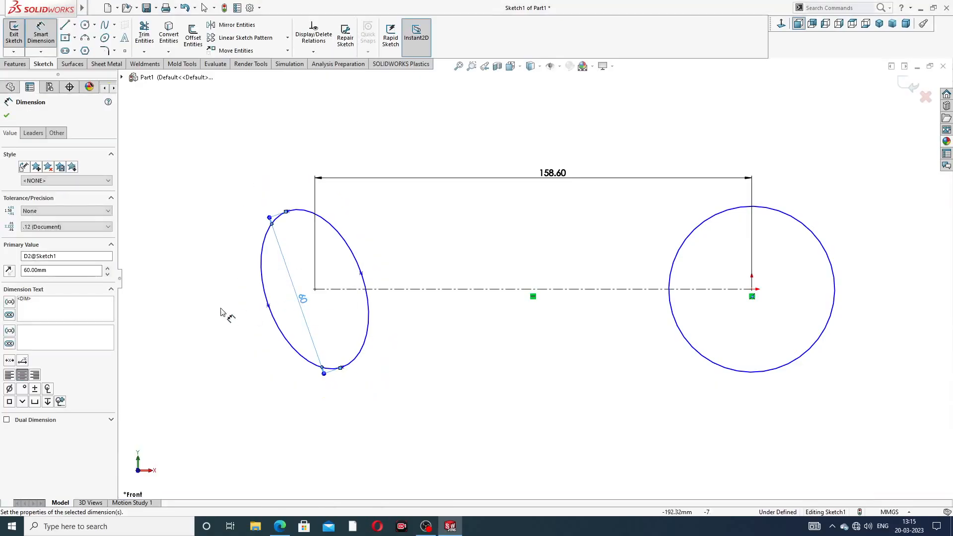
# - Dimension the ellipse's minor axis as 50 mm and place both axis dimensions outside the ellipse
pyautogui.click(268, 306)
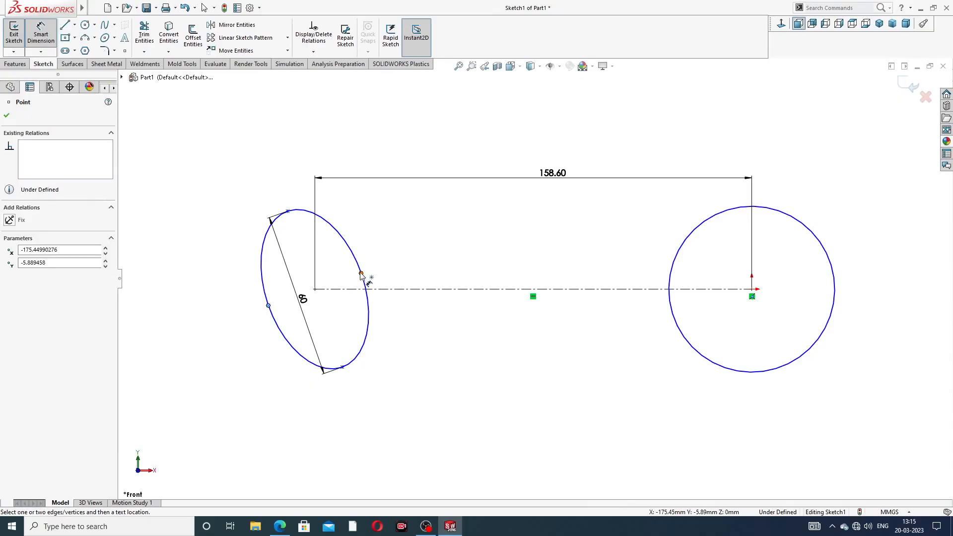
pyautogui.click(361, 275)
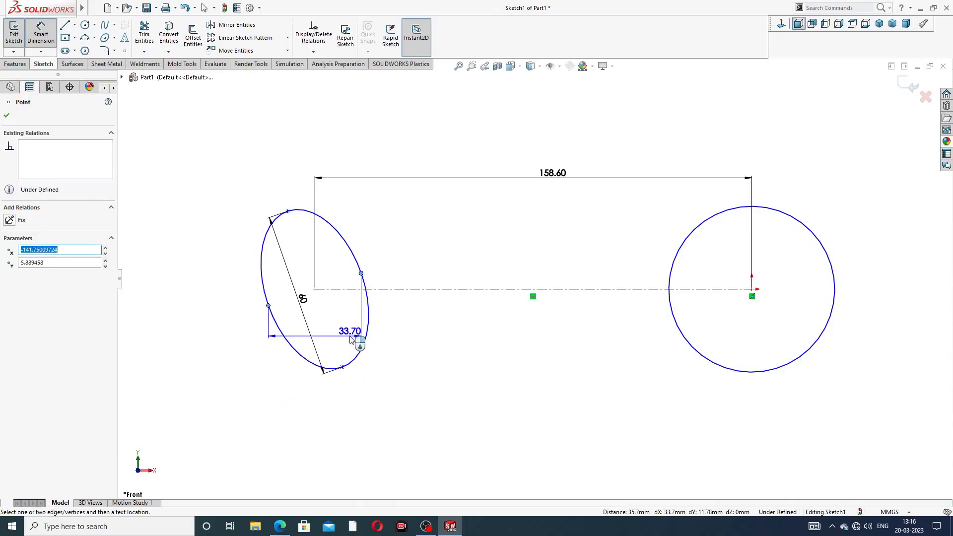
pyautogui.click(351, 297)
pyautogui.press('Return')
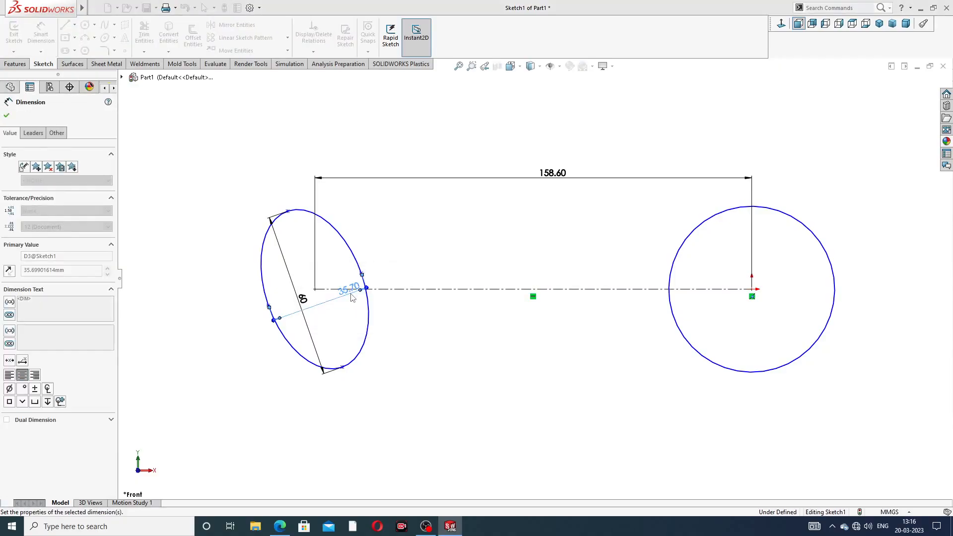
pyautogui.moveTo(359, 299); pyautogui.dragTo(368, 382)
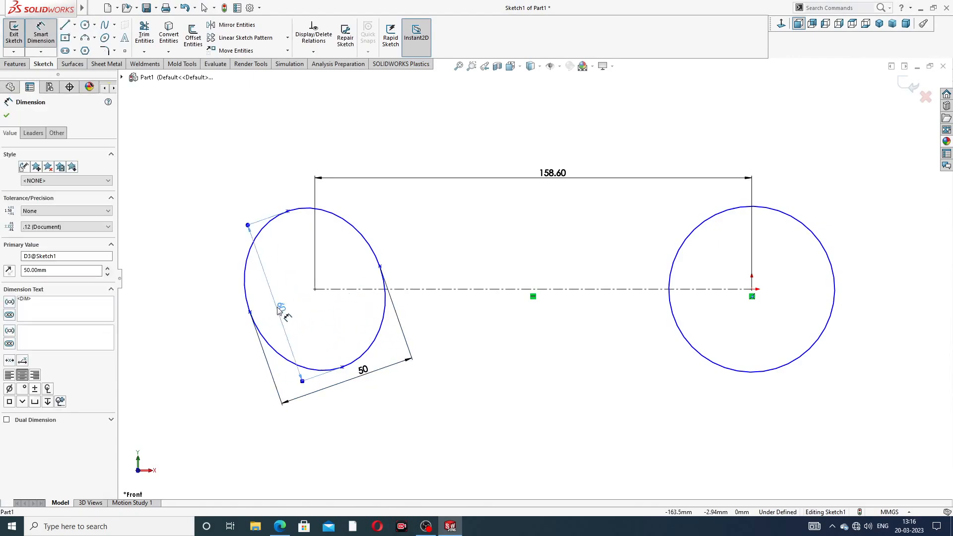
pyautogui.click(234, 325)
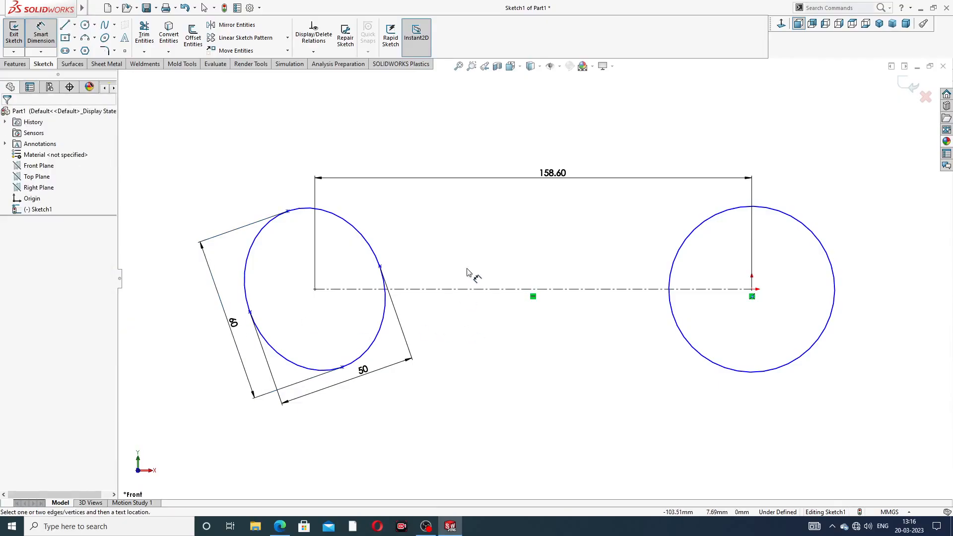
# - Check the ring end's diameter in the PDF drawing and dimension the circle at the origin as 42 mm in diameter
pyautogui.click(280, 528)
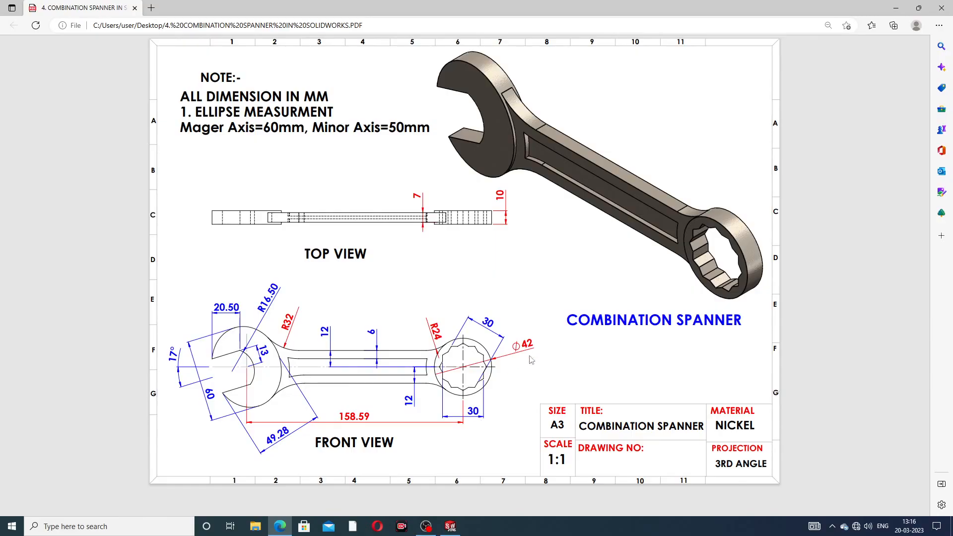
pyautogui.click(279, 527)
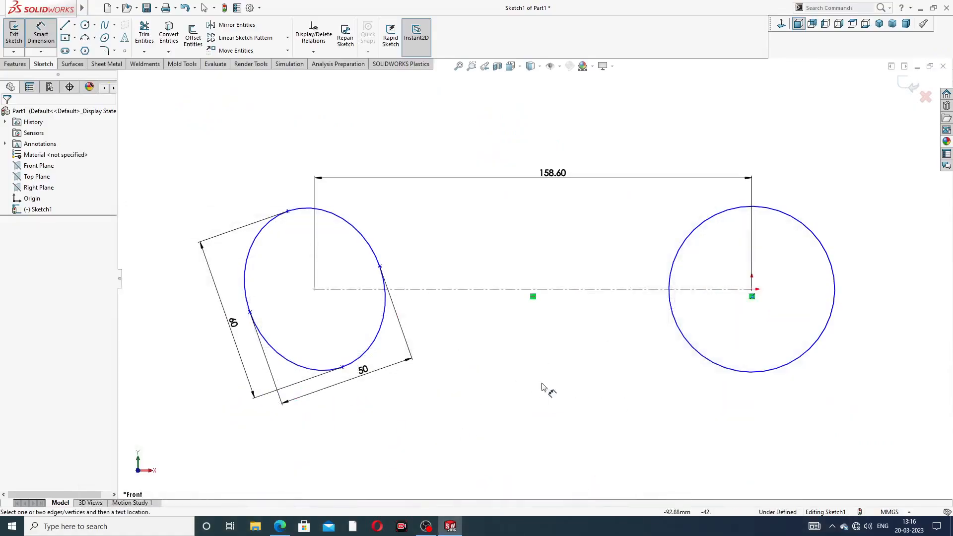
pyautogui.click(804, 221)
pyautogui.click(841, 165)
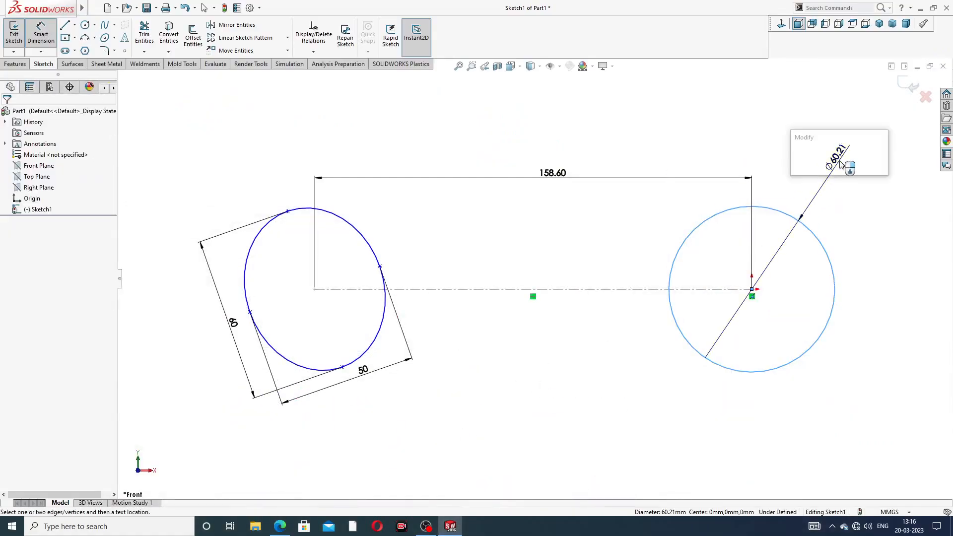
pyautogui.write('42')
pyautogui.press('Return')
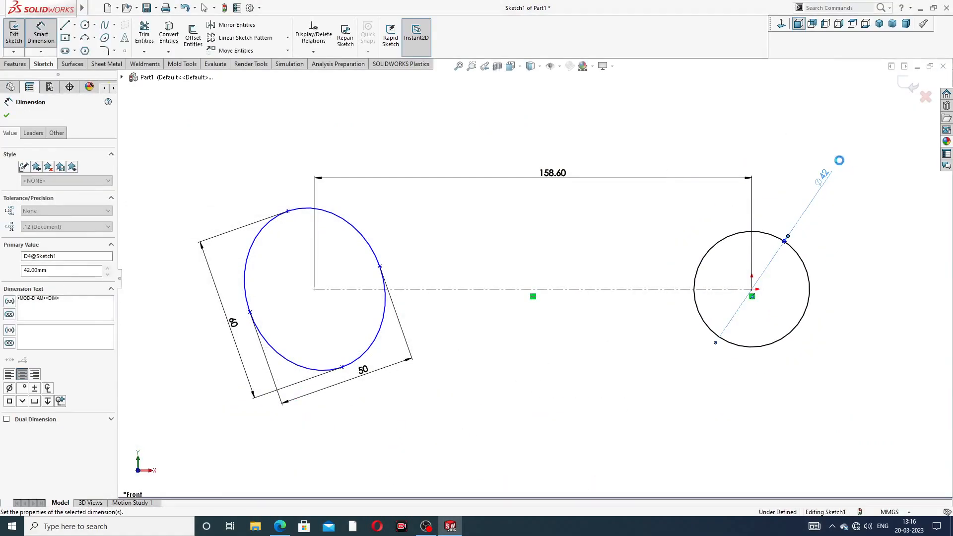
pyautogui.click(845, 180)
pyautogui.scroll(-3, 767, 294)
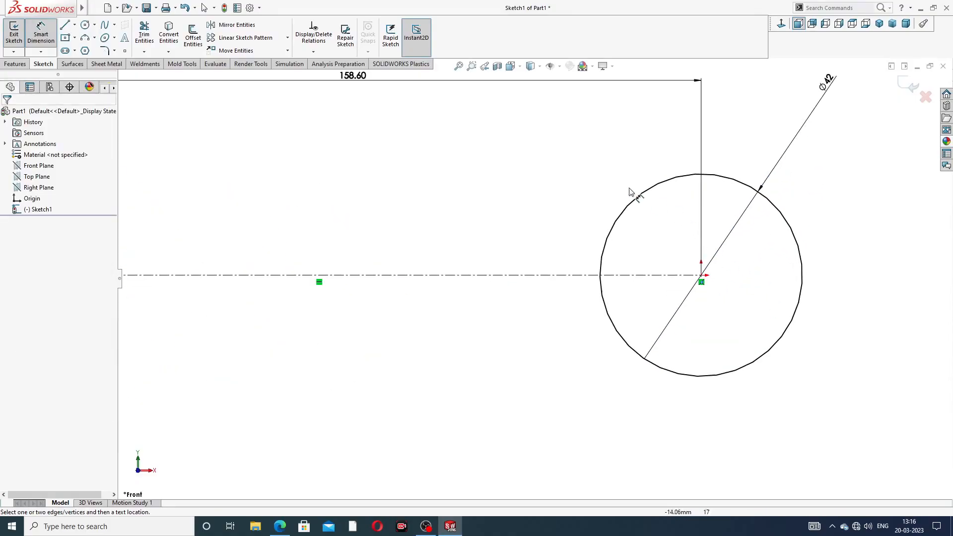
pyautogui.rightClick(581, 187)
pyautogui.click(616, 147)
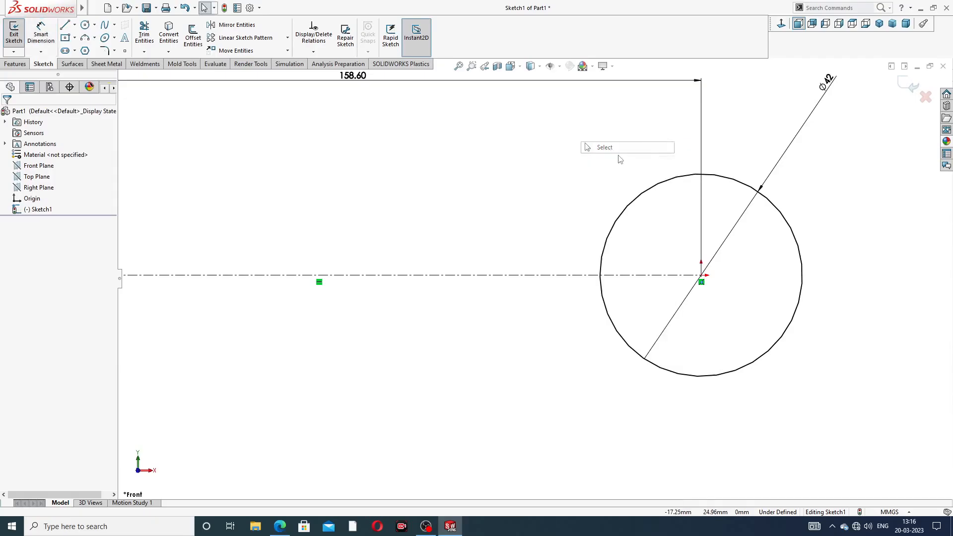
# - Draw a six-sided inscribed-circle polygon at the origin with a corner about 17.85 mm straight above it, and make its left side vertical
pyautogui.click(701, 279)
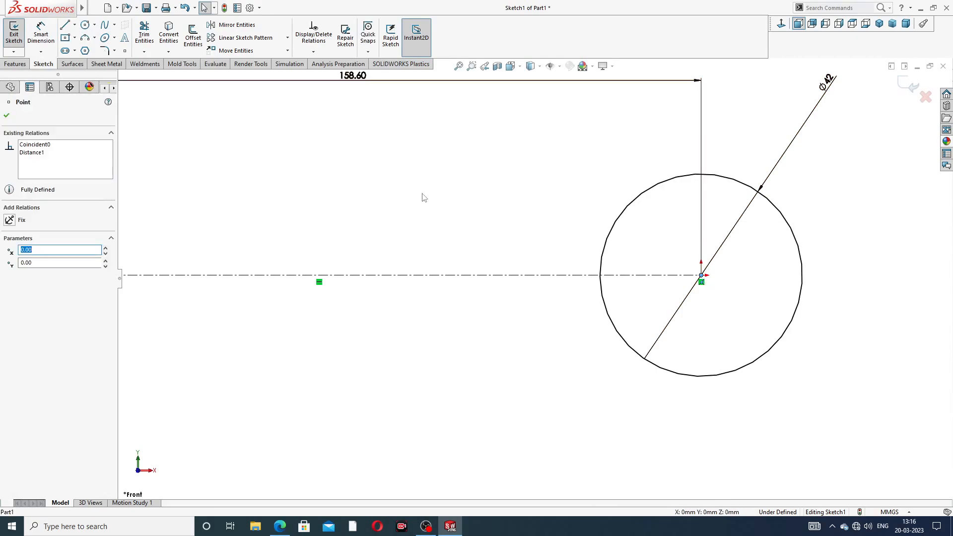
pyautogui.press('Escape')
pyautogui.click(86, 52)
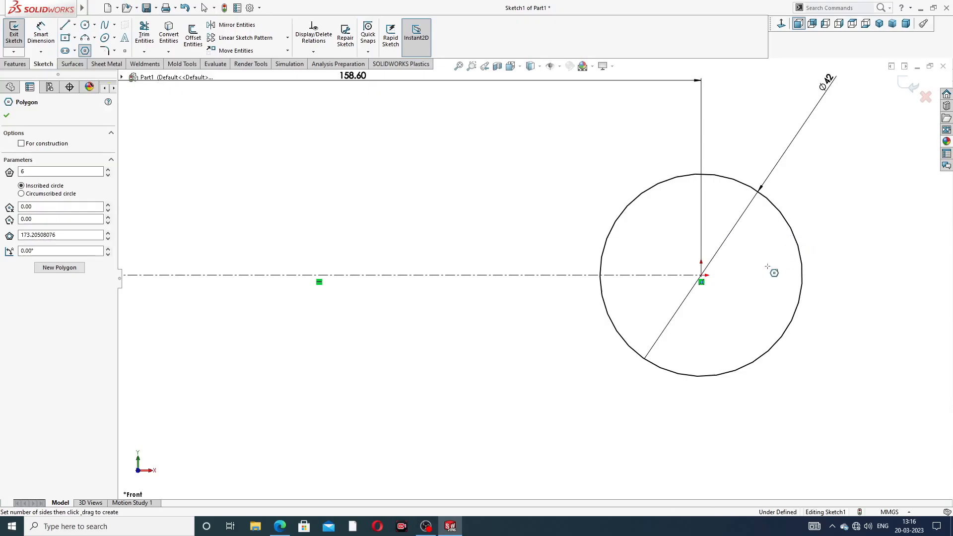
pyautogui.click(701, 276)
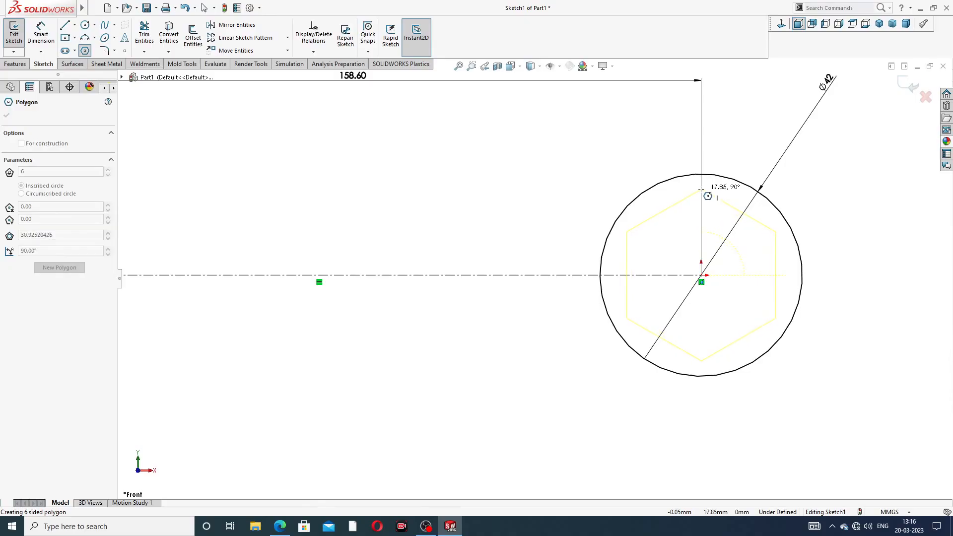
pyautogui.click(700, 190)
pyautogui.rightClick(740, 146)
pyautogui.click(759, 152)
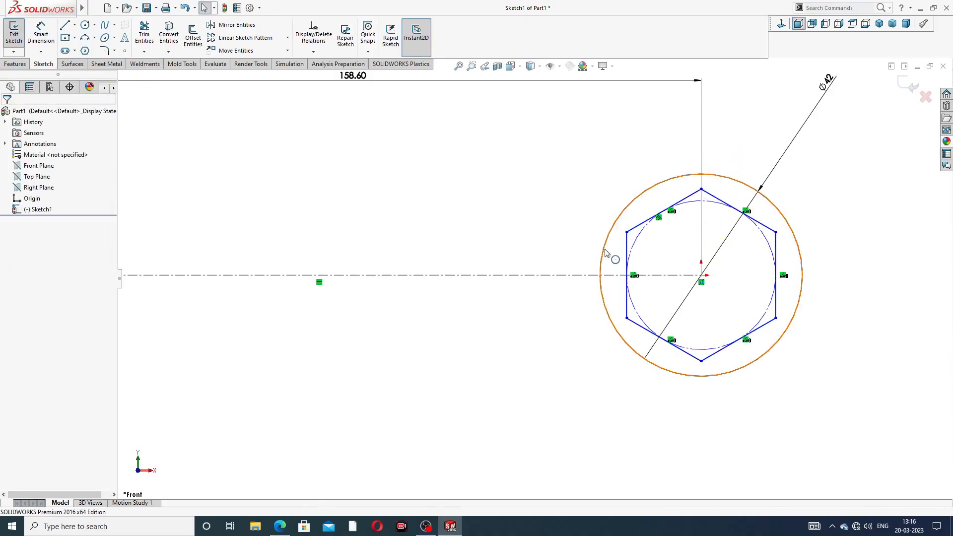
pyautogui.click(628, 244)
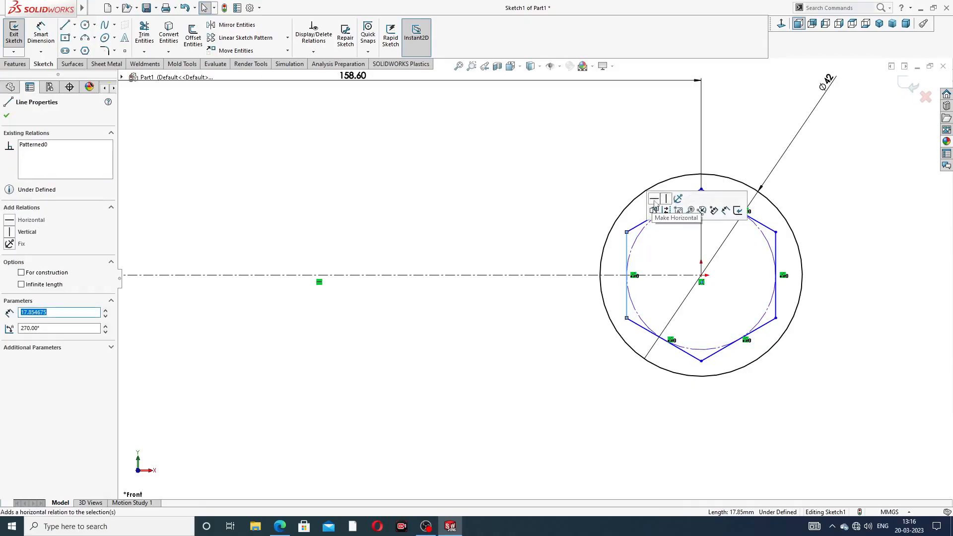
pyautogui.click(728, 142)
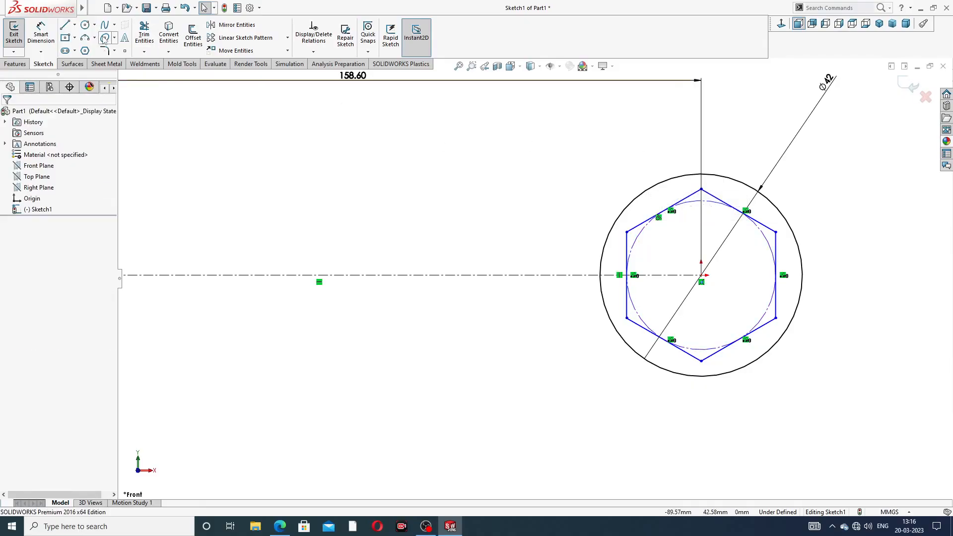
# - Draw a second six-sided inscribed-circle polygon at the origin with a corner about 19.4 mm to its left on the horizontal centerline
pyautogui.click(86, 51)
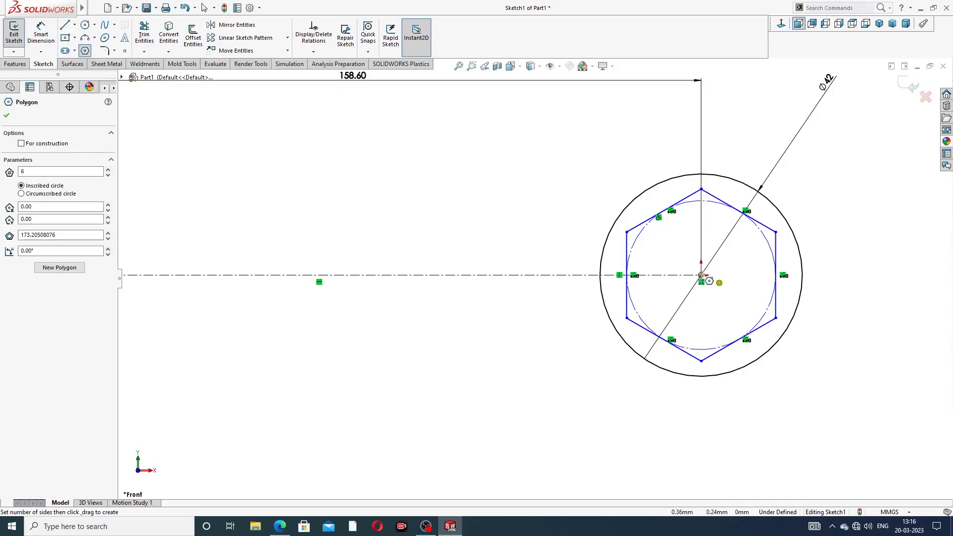
pyautogui.moveTo(701, 275); pyautogui.dragTo(611, 274)
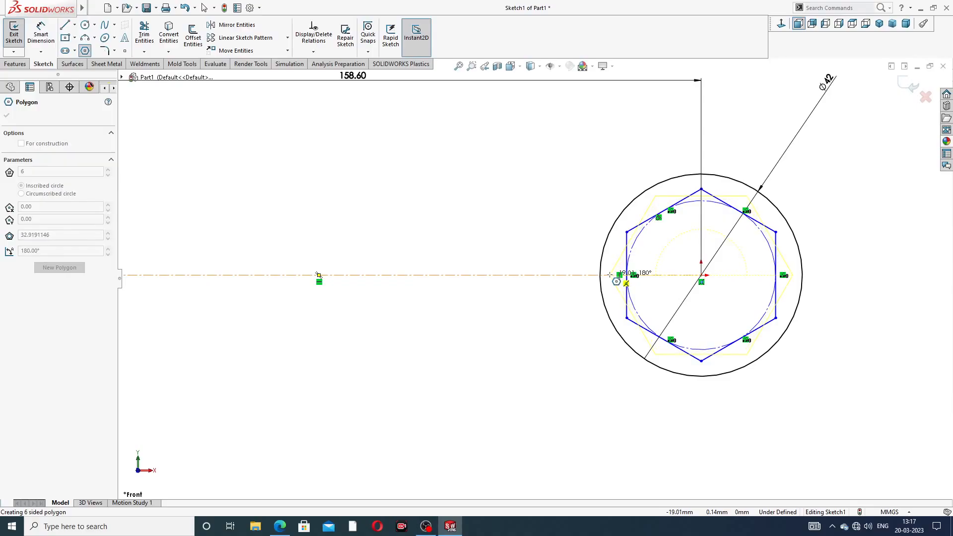
pyautogui.moveTo(610, 274); pyautogui.dragTo(610, 274)
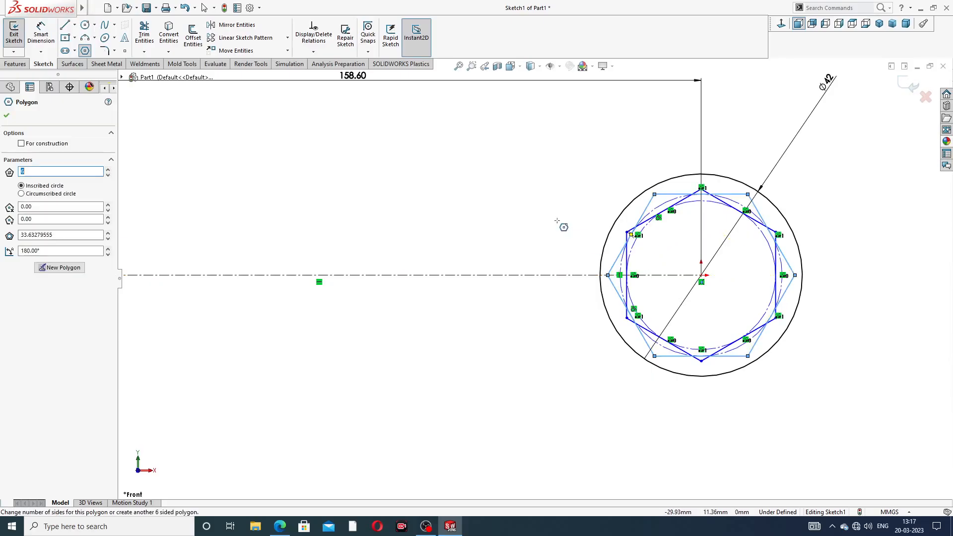
pyautogui.rightClick(552, 197)
pyautogui.click(577, 228)
pyautogui.scroll(-2, 640, 257)
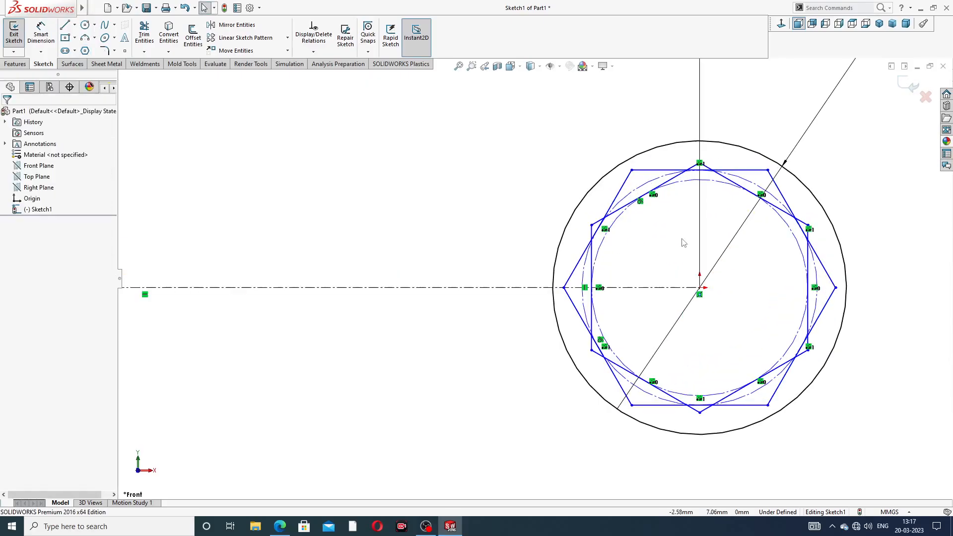
# - Make the upper side of the second hexagon horizontal
pyautogui.click(41, 33)
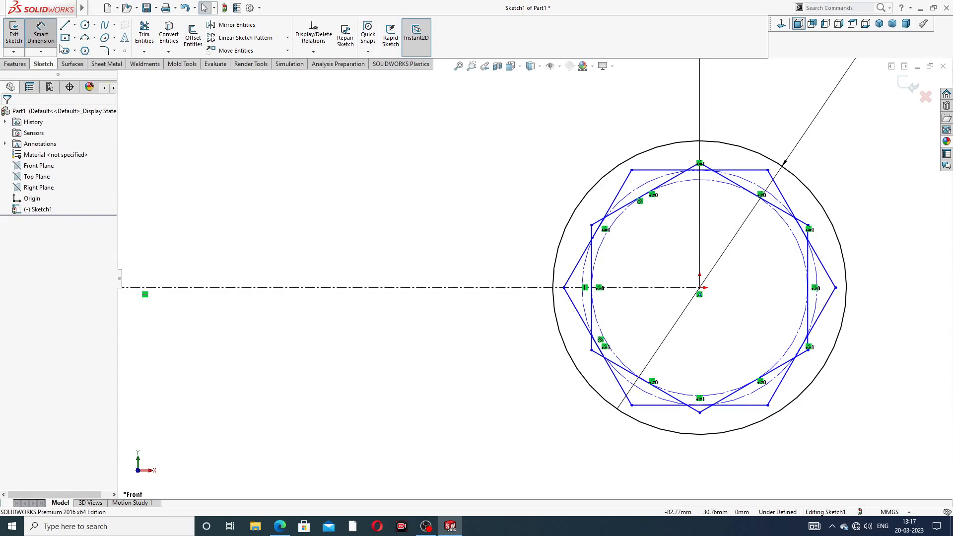
pyautogui.rightClick(542, 166)
pyautogui.click(574, 147)
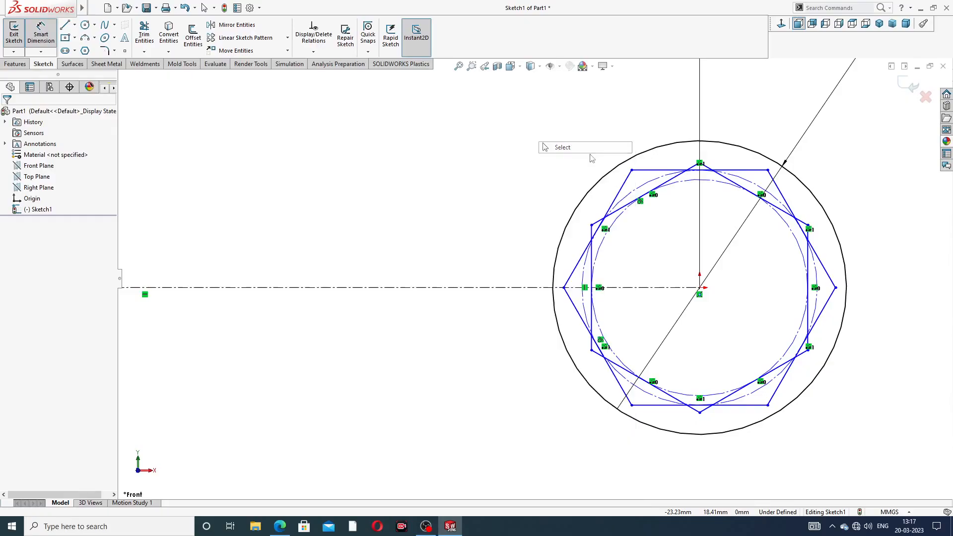
pyautogui.click(655, 171)
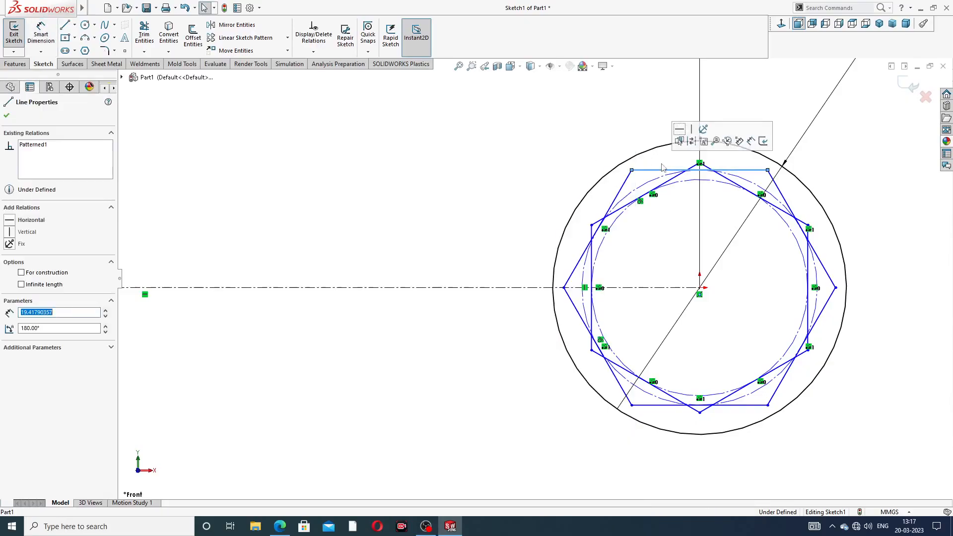
pyautogui.click(689, 129)
pyautogui.click(565, 107)
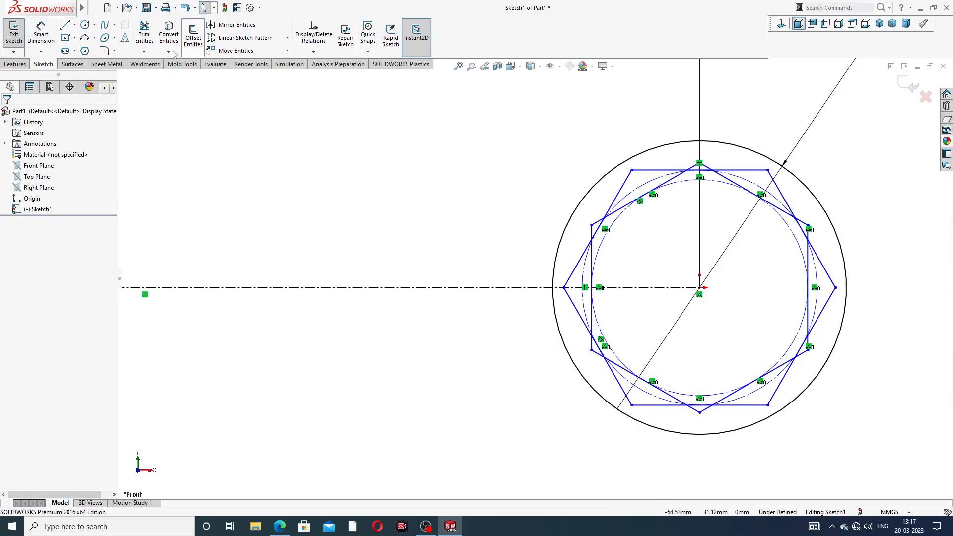
# - Dimension the distance between the first hexagon's two vertical sides as 30 mm, placed above the ring circle
pyautogui.click(41, 33)
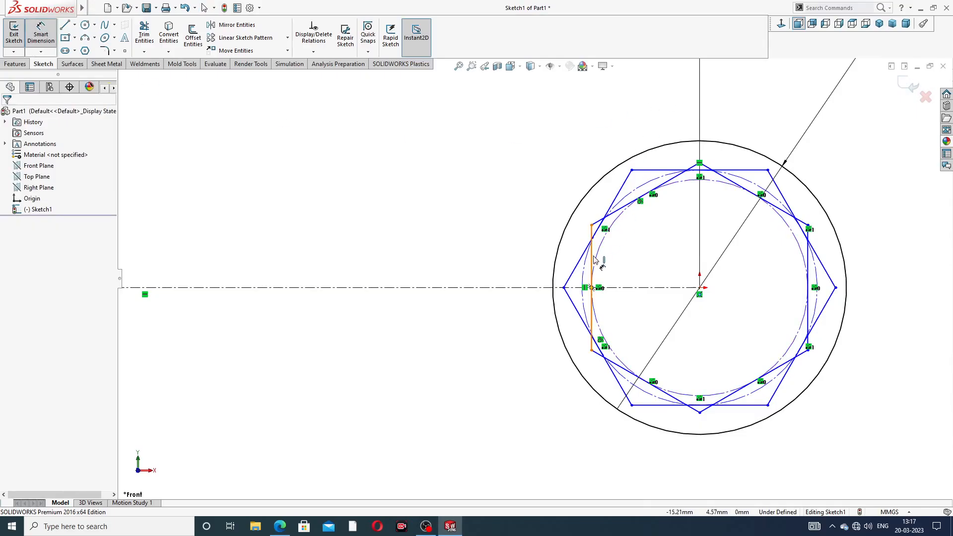
pyautogui.click(808, 268)
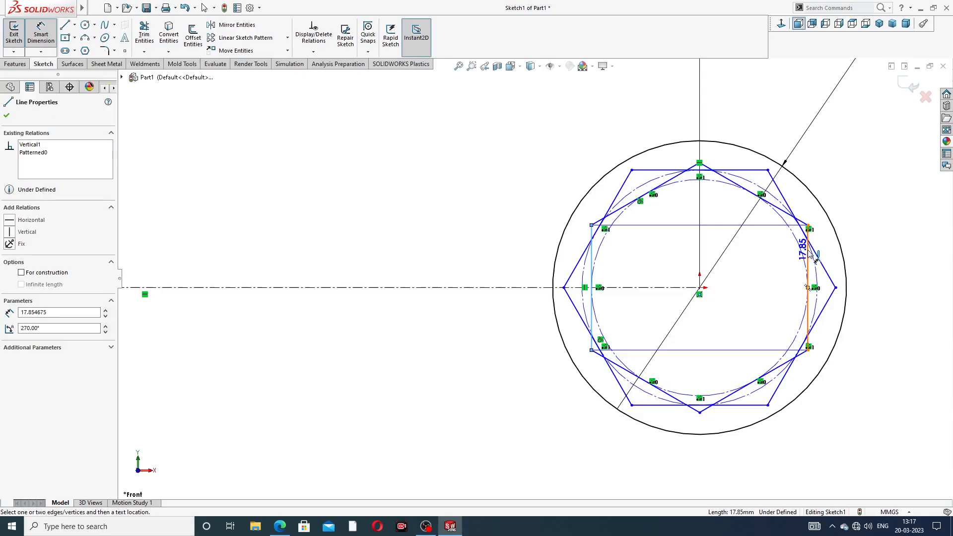
pyautogui.click(592, 249)
pyautogui.click(697, 116)
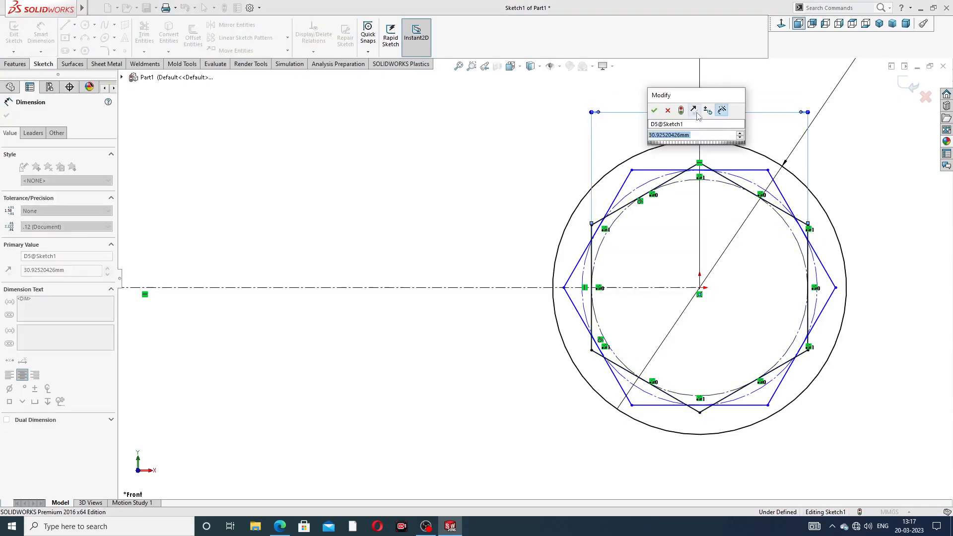
pyautogui.write('30')
pyautogui.press('Return')
pyautogui.click(730, 132)
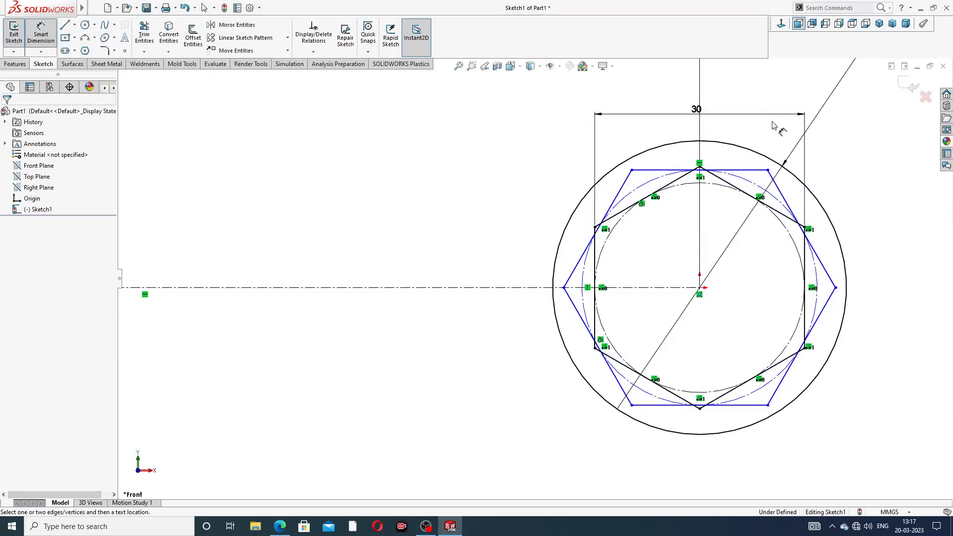
# - Dimension the distance between the second hexagon's upper and lower horizontal sides as 30 mm, placed to the right of the ring circle
pyautogui.click(668, 171)
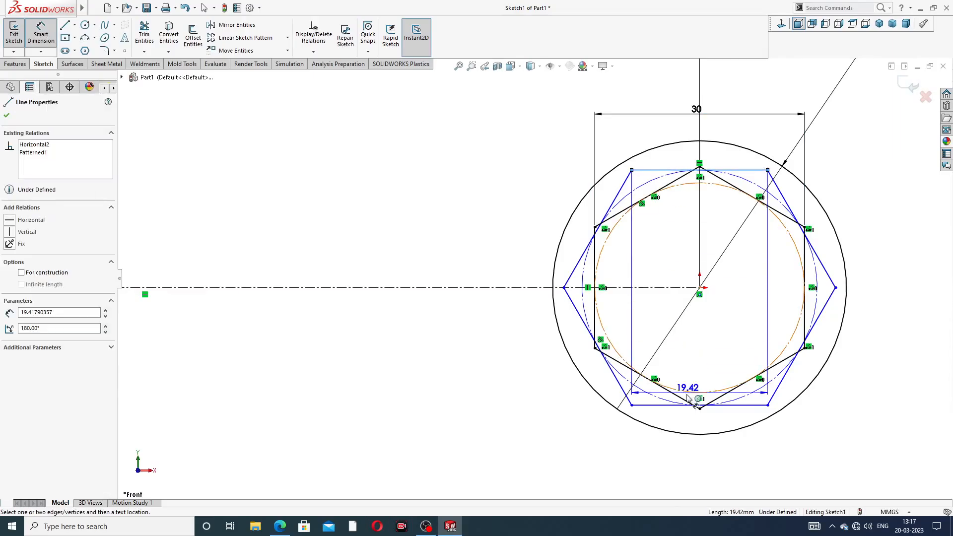
pyautogui.click(676, 407)
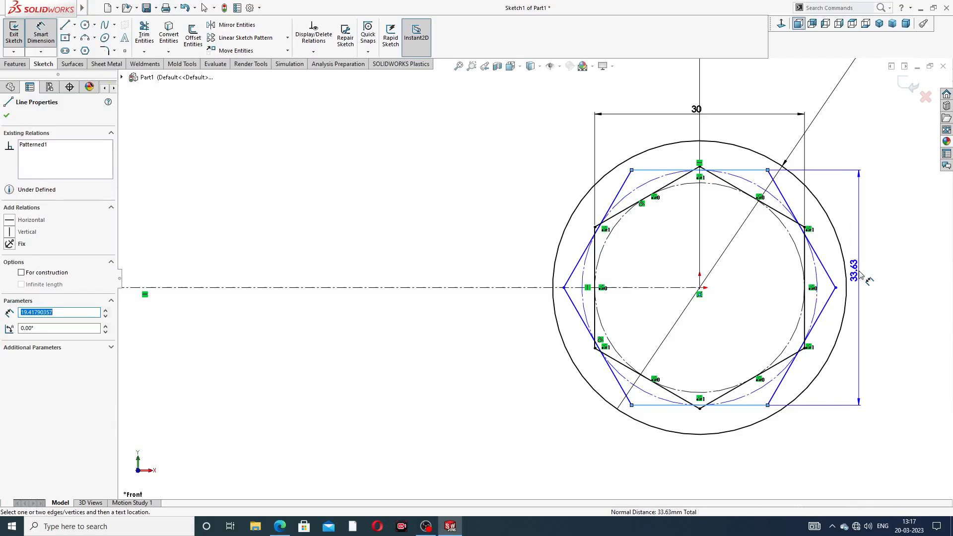
pyautogui.click(859, 278)
pyautogui.write('30')
pyautogui.press('Return')
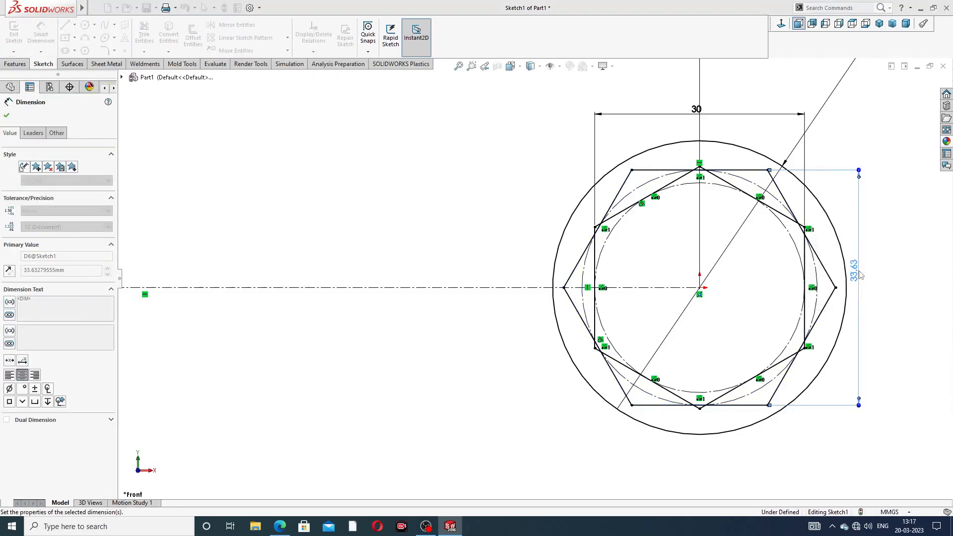
pyautogui.click(883, 161)
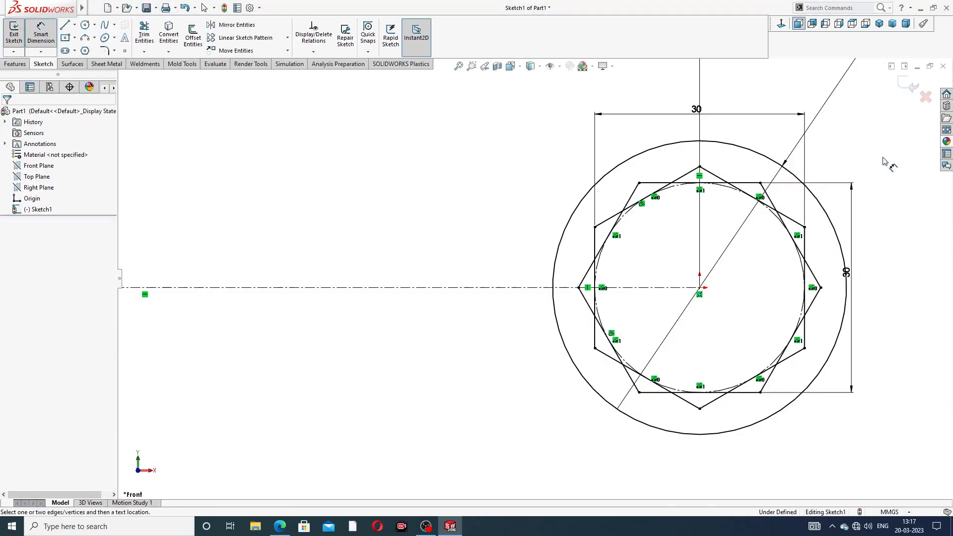
pyautogui.rightClick(515, 183)
pyautogui.click(539, 149)
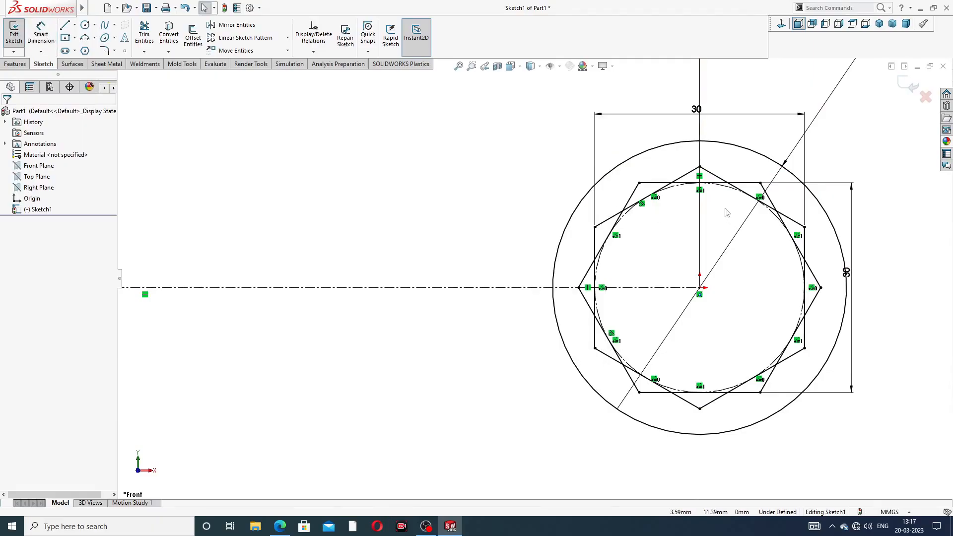
# - Trim to closest the inner overlapping hexagon segments at the upper left, top and upper right of the star outline
pyautogui.scroll(-3, 726, 212)
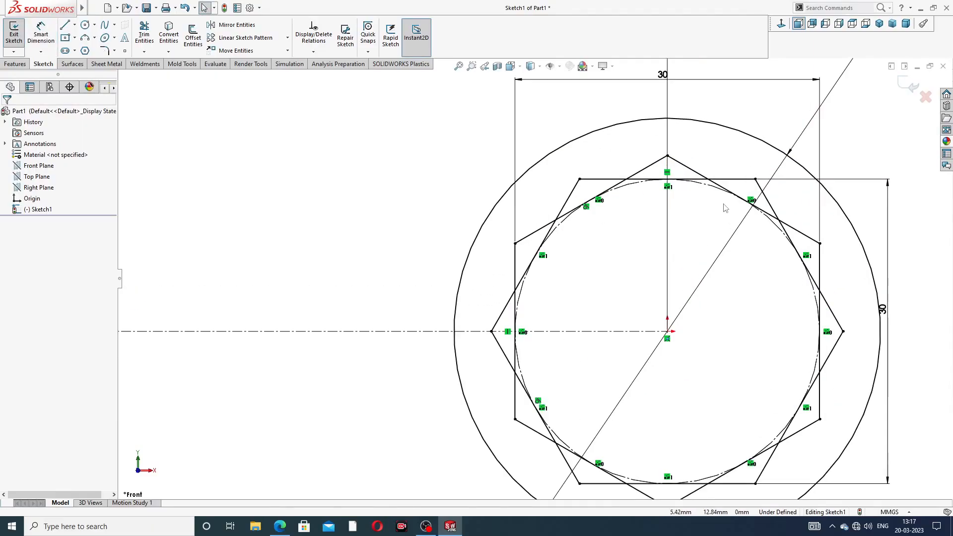
pyautogui.click(145, 32)
pyautogui.scroll(-3, 653, 194)
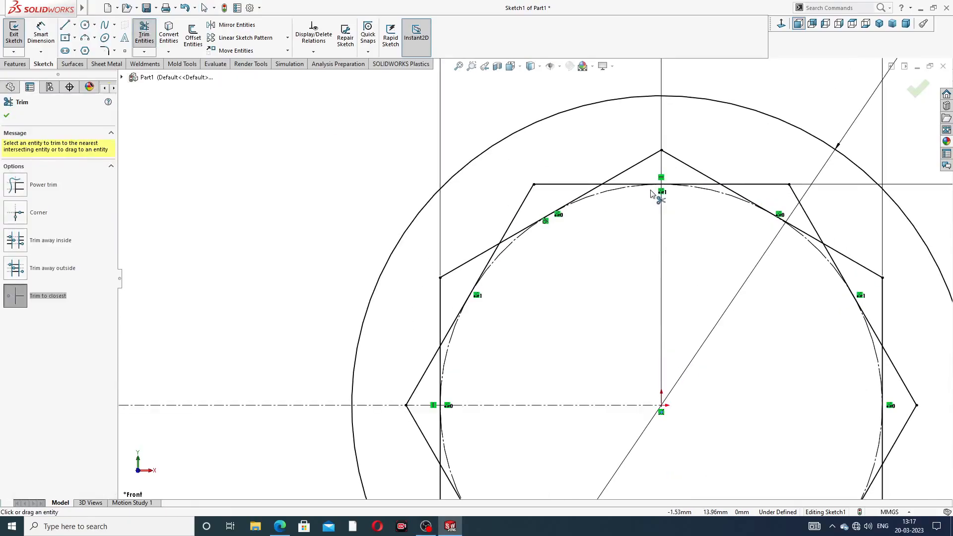
pyautogui.click(590, 194)
pyautogui.click(530, 229)
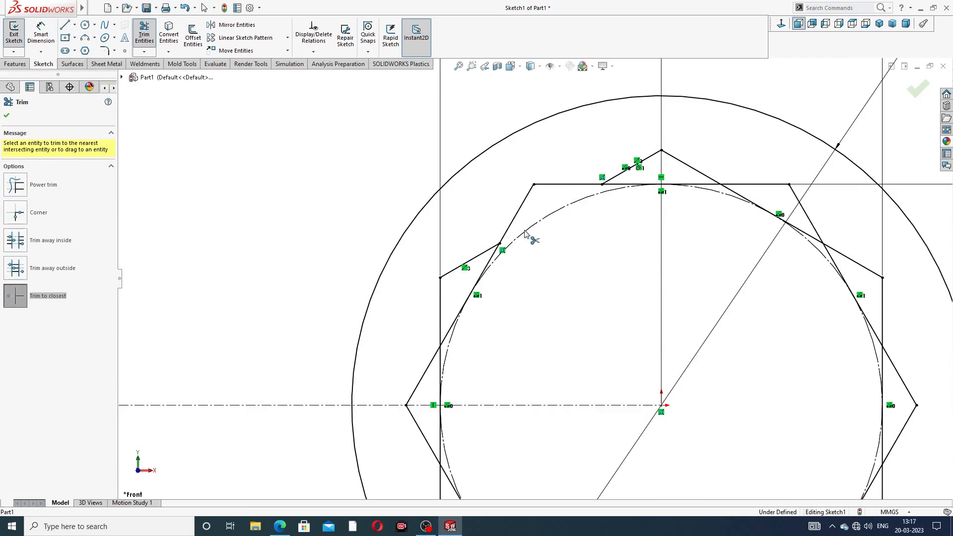
pyautogui.click(642, 185)
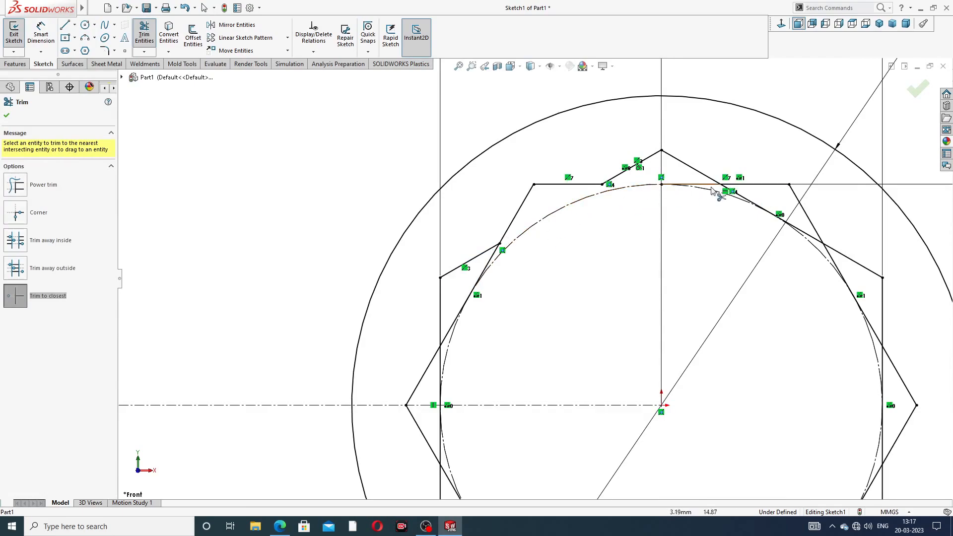
pyautogui.click(713, 186)
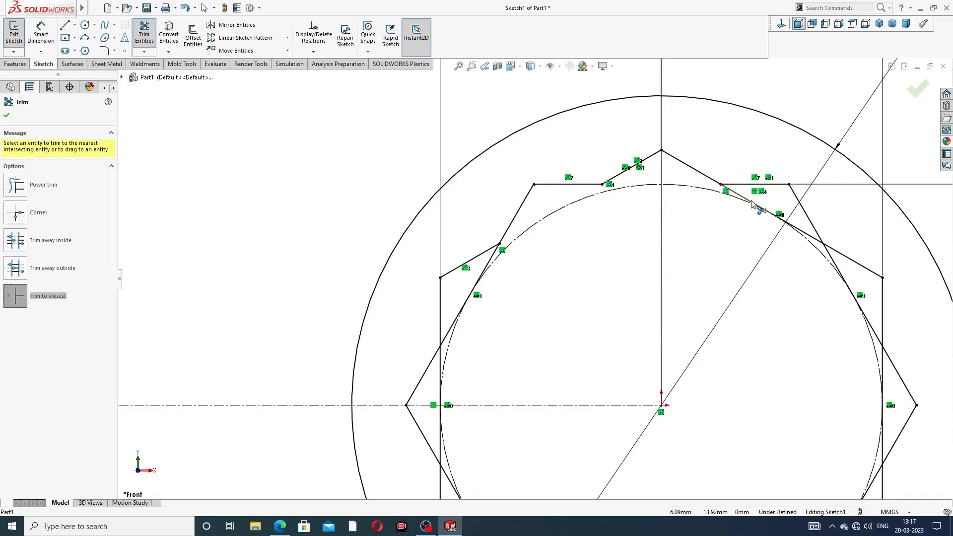
pyautogui.click(799, 230)
# - Trim the inner overlapping segments along the right side of the two hexagons, including the middle of the vertical side
pyautogui.press('f')
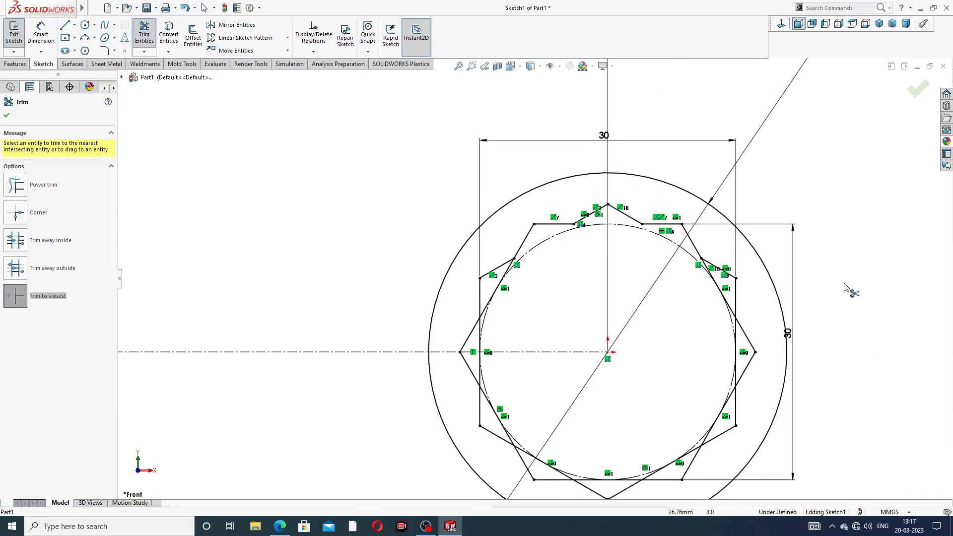
pyautogui.scroll(-2, 709, 317)
pyautogui.click(697, 261)
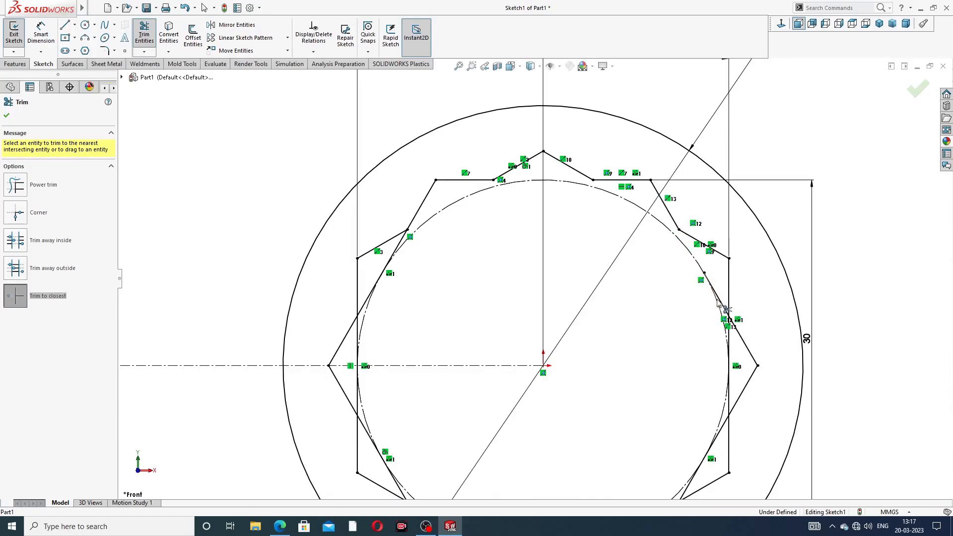
pyautogui.click(724, 311)
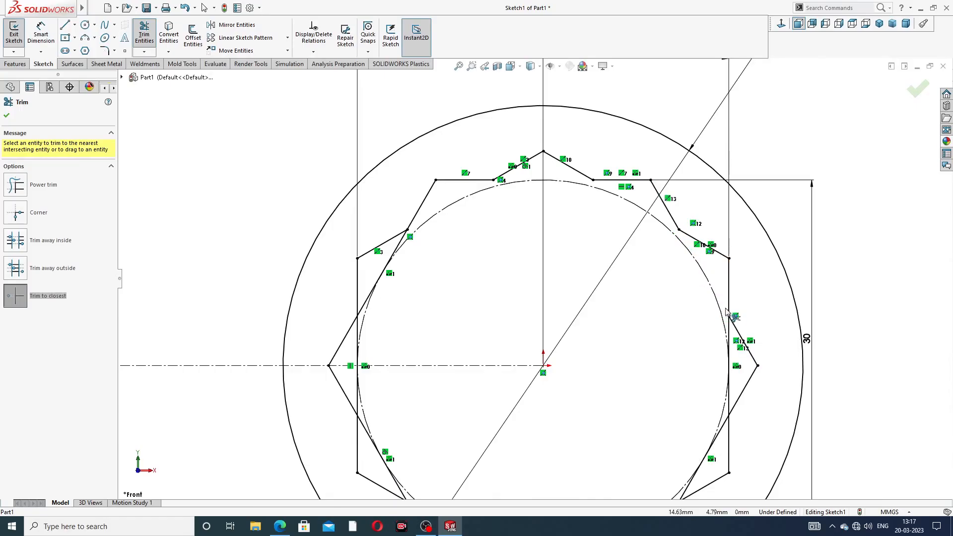
pyautogui.click(730, 392)
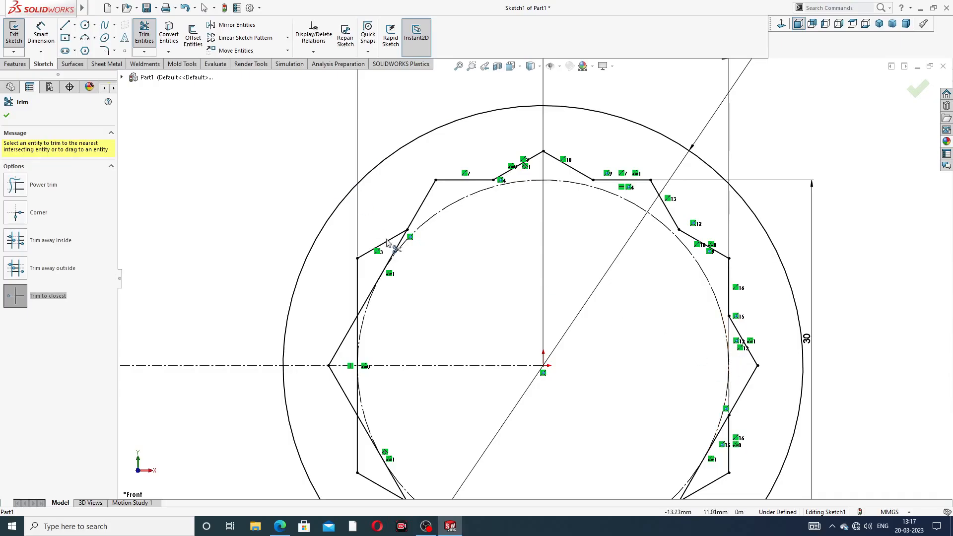
# - Trim the inner overlapping segments along the left side of the two hexagons, including the middle of the vertical side
pyautogui.click(392, 260)
pyautogui.click(368, 304)
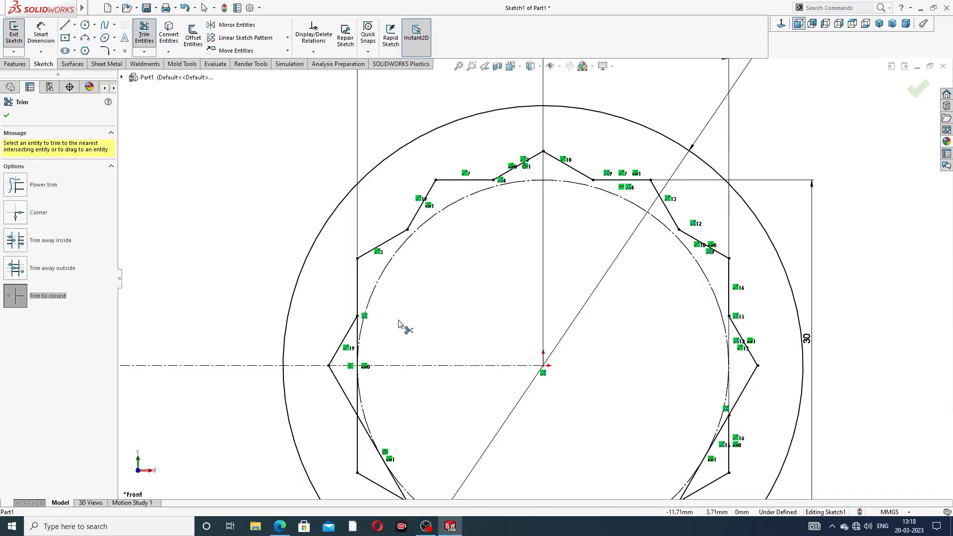
pyautogui.scroll(3, 400, 324)
pyautogui.scroll(-3, 441, 309)
pyautogui.click(436, 286)
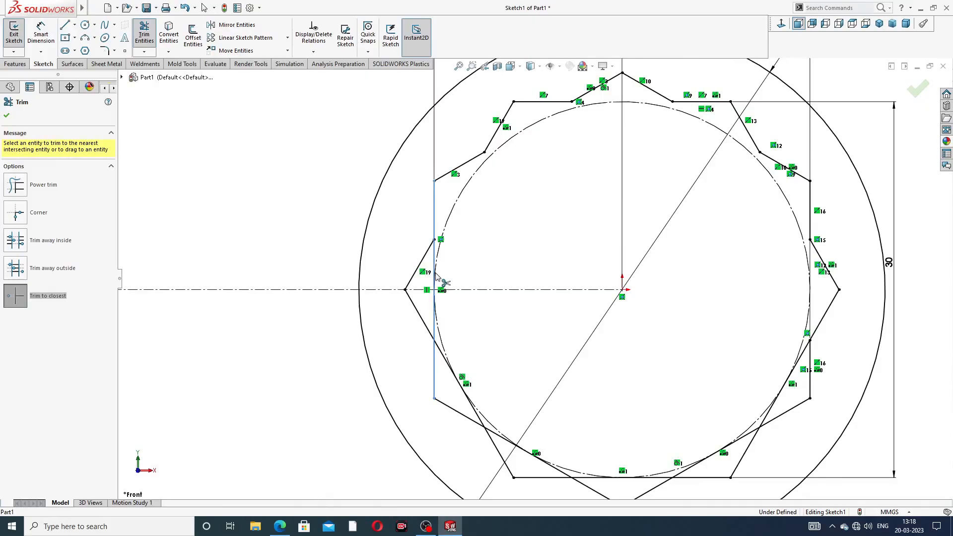
pyautogui.click(436, 322)
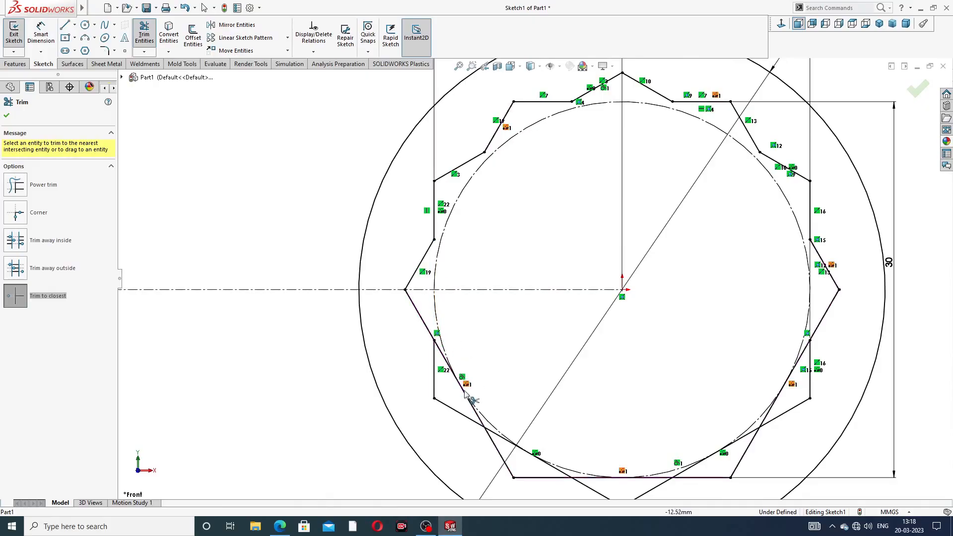
# - Trim the inner overlapping hexagon segments at the lower left of the star outline
pyautogui.scroll(-2, 449, 412)
pyautogui.click(474, 380)
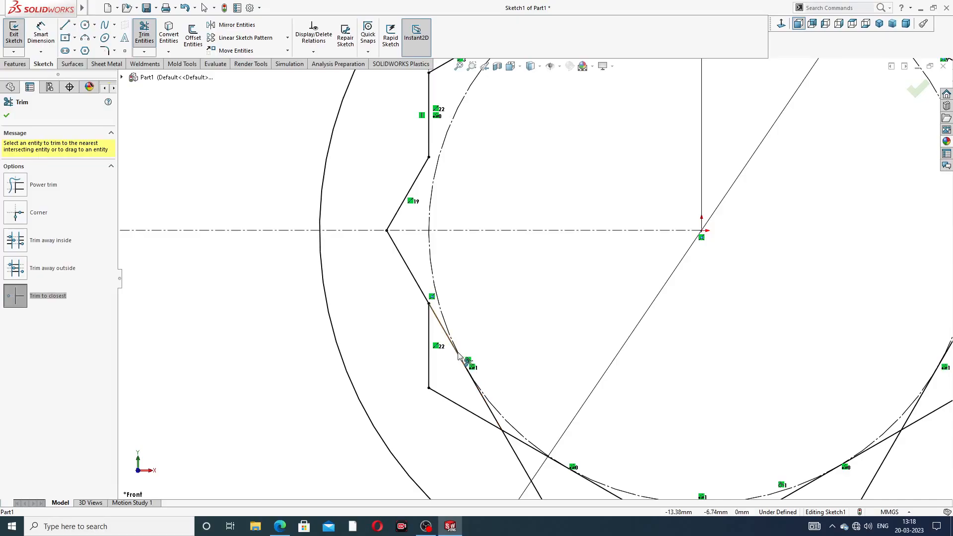
pyautogui.click(485, 400)
pyautogui.scroll(2, 609, 471)
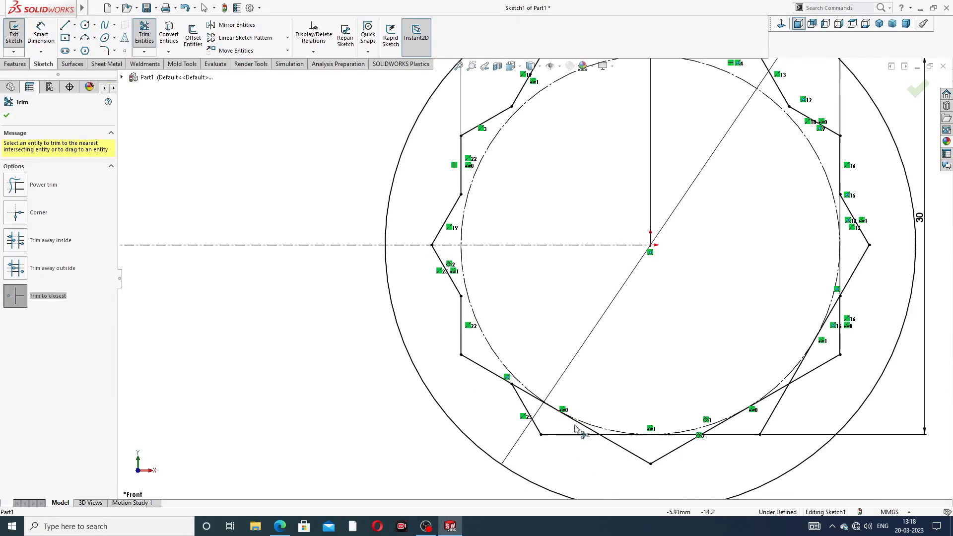
pyautogui.click(544, 403)
pyautogui.click(576, 423)
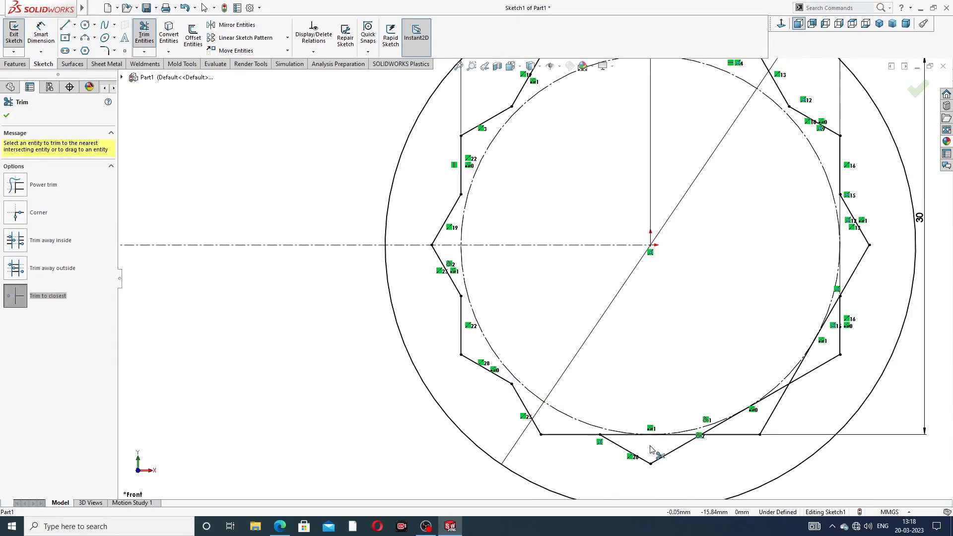
# - Trim the inner overlapping hexagon segments at the bottom of the star outline, around its lowest point
pyautogui.scroll(-3, 630, 437)
pyautogui.click(659, 395)
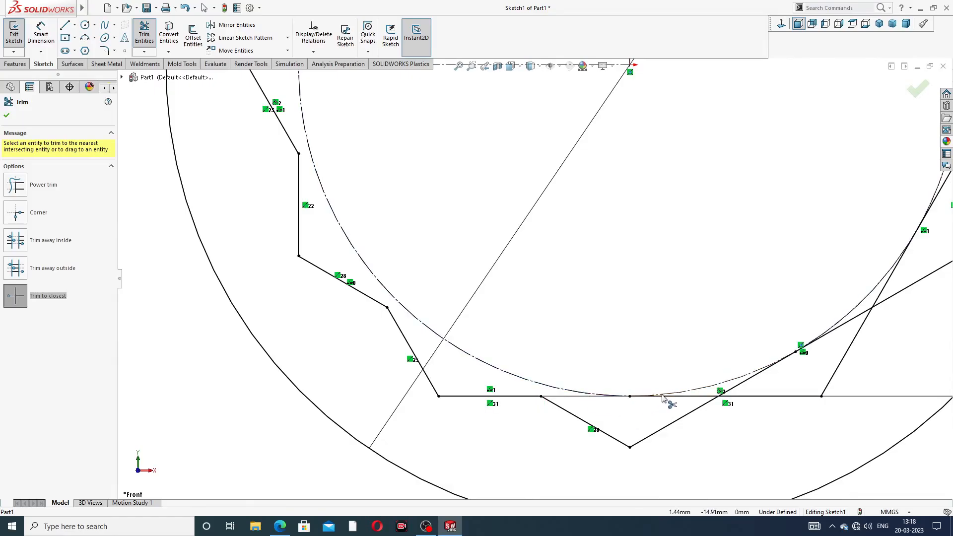
pyautogui.scroll(2, 744, 377)
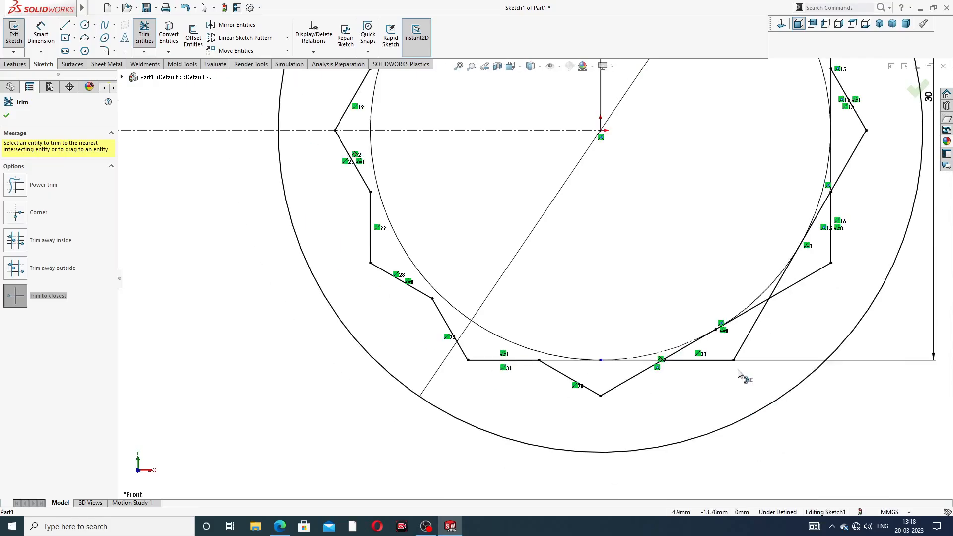
pyautogui.scroll(-3, 680, 308)
pyautogui.click(645, 320)
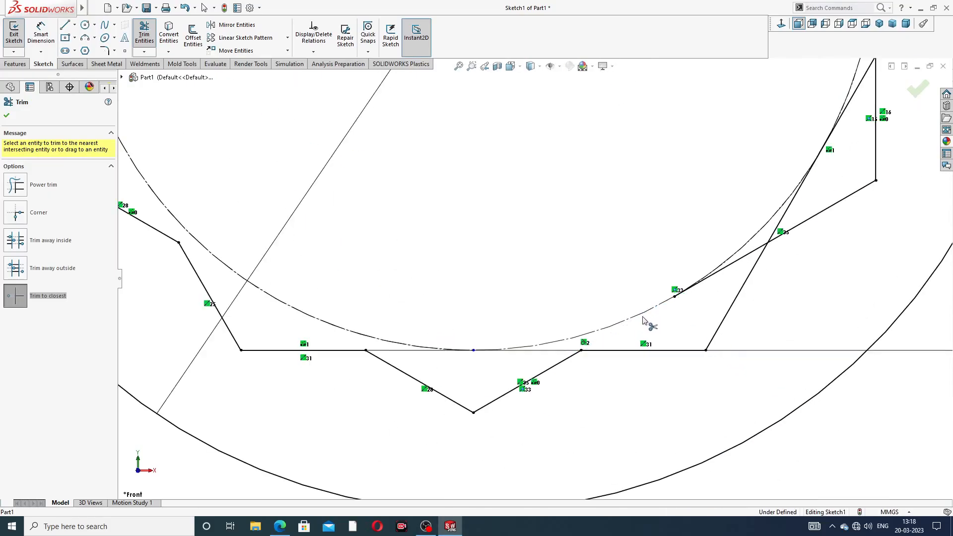
# - Trim the remaining inner overlapping hexagon segments at the lower right of the star outline
pyautogui.click(729, 267)
pyautogui.click(782, 218)
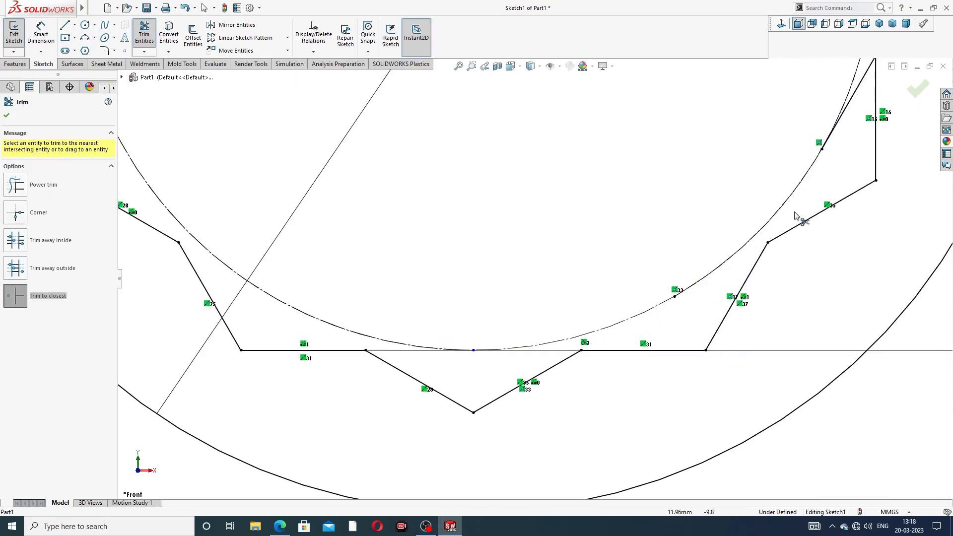
pyautogui.click(842, 115)
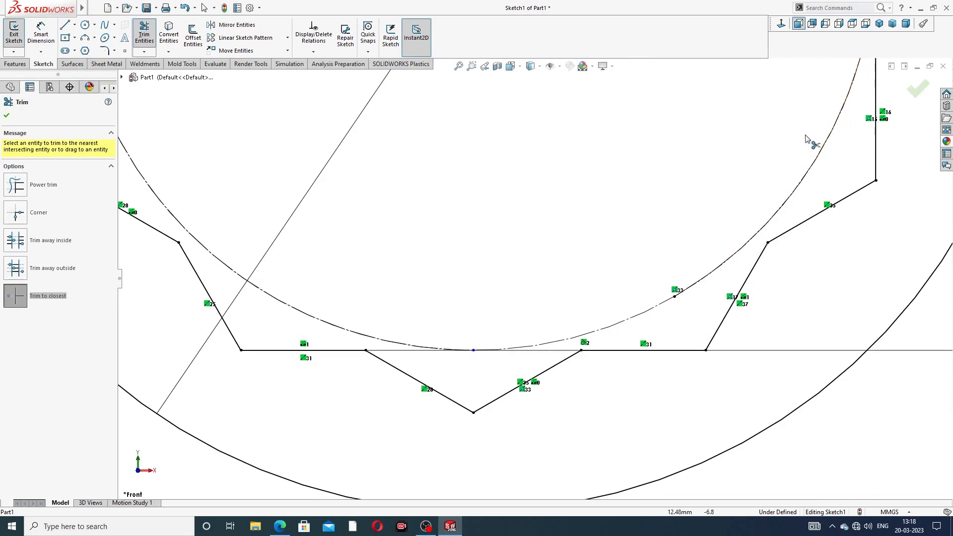
pyautogui.scroll(2, 809, 151)
pyautogui.scroll(3, 612, 218)
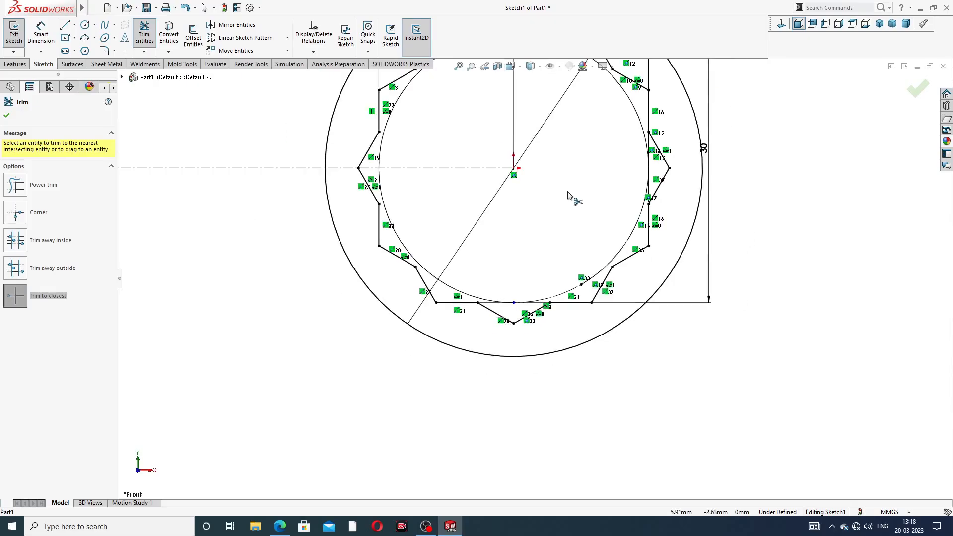
# - Try to trim the construction circle's arc near the bottom of the star outline, and undo that trim
pyautogui.scroll(-2, 562, 164)
pyautogui.scroll(-3, 447, 461)
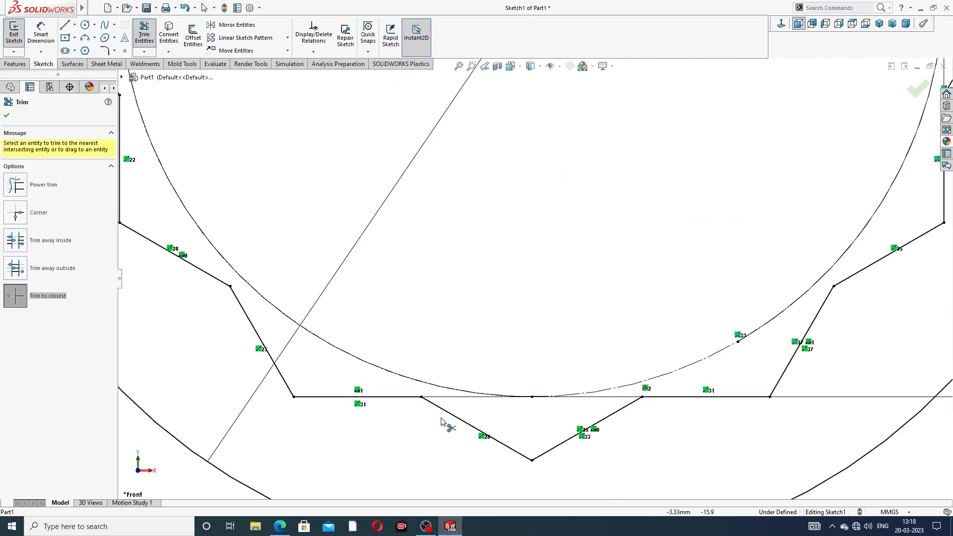
pyautogui.click(570, 396)
pyautogui.scroll(4, 594, 242)
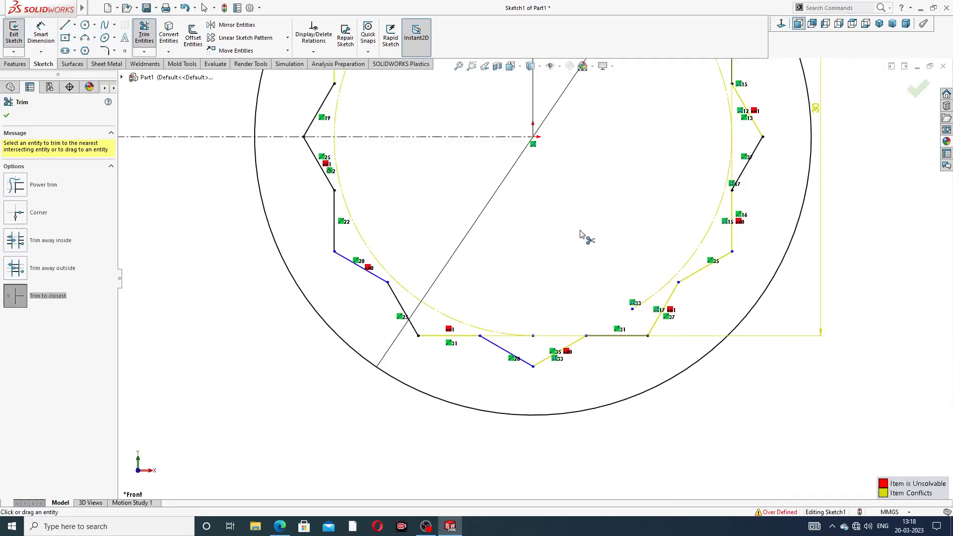
pyautogui.click(7, 116)
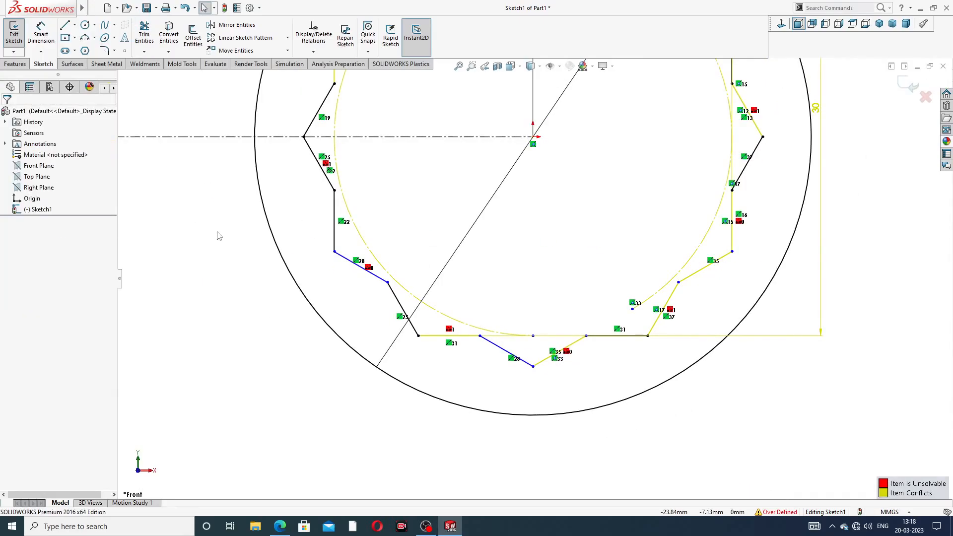
pyautogui.hotkey('ctrl', 'z')
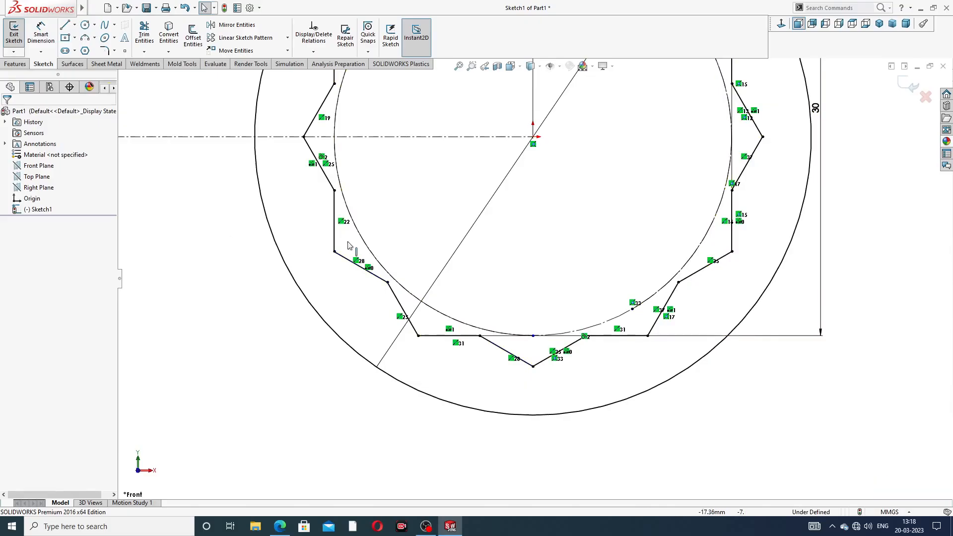
# - Move the vertical 30 mm dimension of the twelve-point hole outward, clear of the 42 mm outer circle
pyautogui.scroll(-3, 564, 274)
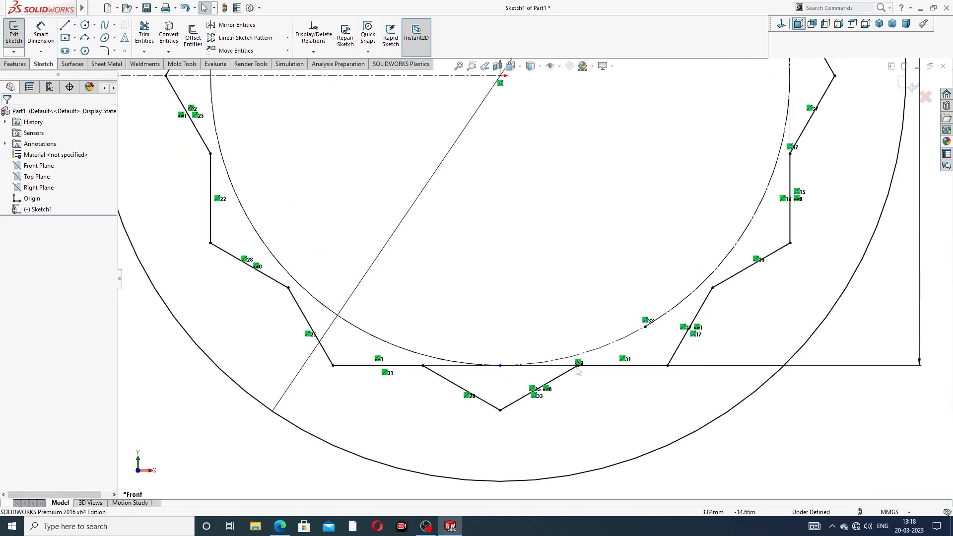
pyautogui.scroll(5, 669, 301)
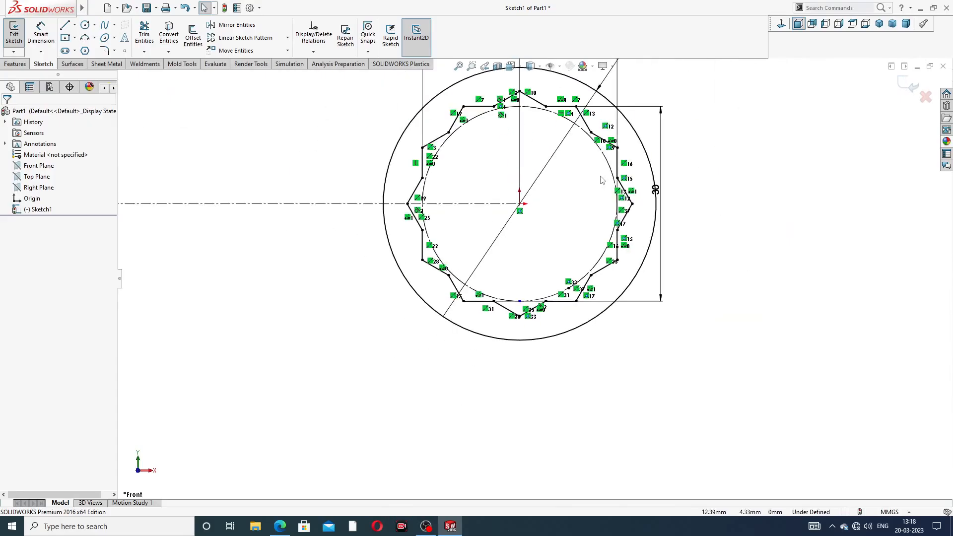
pyautogui.scroll(-2, 649, 91)
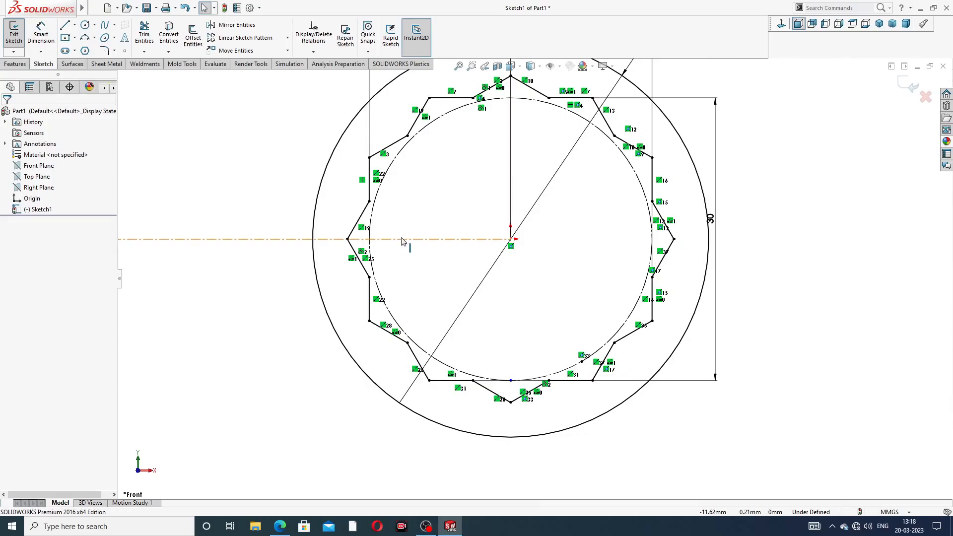
pyautogui.scroll(5, 534, 278)
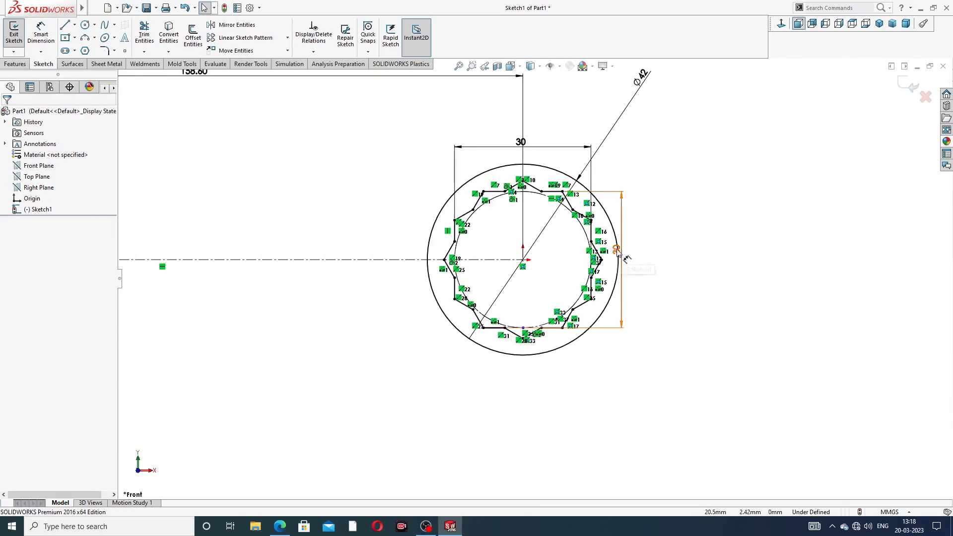
pyautogui.moveTo(618, 253); pyautogui.dragTo(651, 246)
pyautogui.click(523, 148)
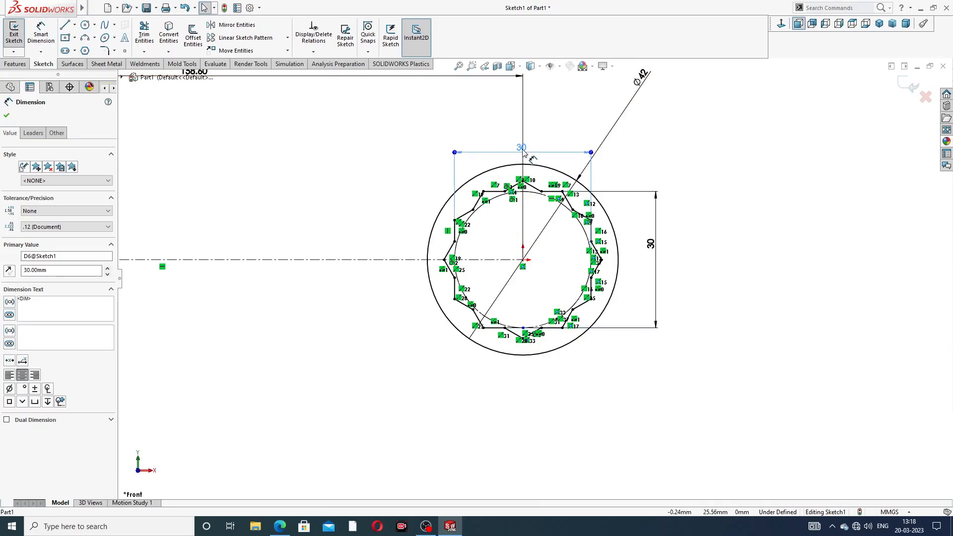
# - Draw a horizontal centerline about 15 mm long from the ellipse's centre toward its left side
pyautogui.scroll(3, 304, 159)
pyautogui.scroll(-5, 257, 269)
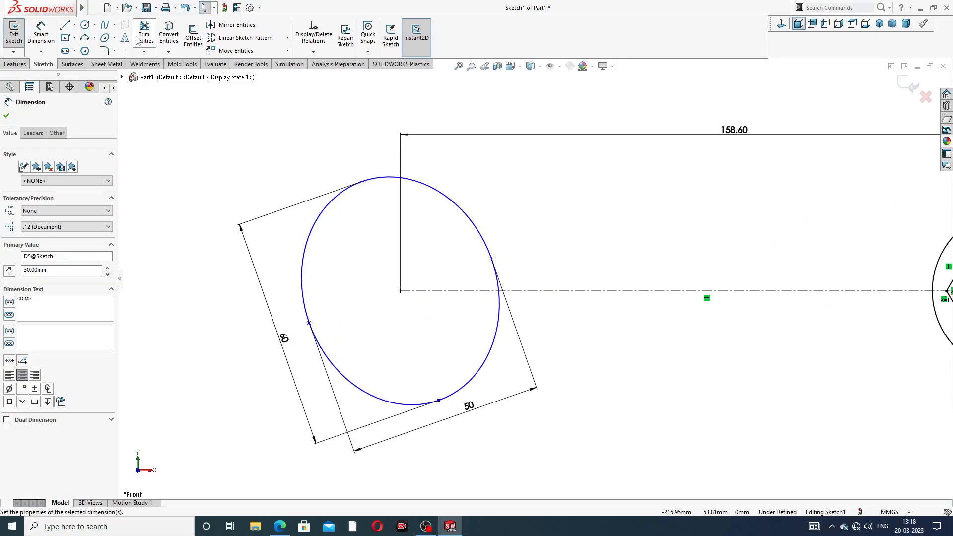
pyautogui.click(74, 25)
pyautogui.click(91, 50)
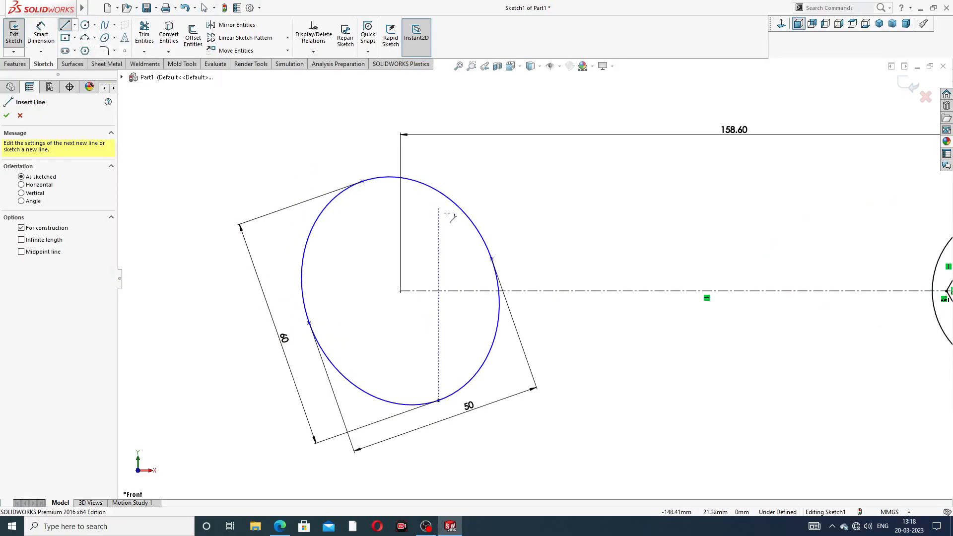
pyautogui.click(400, 291)
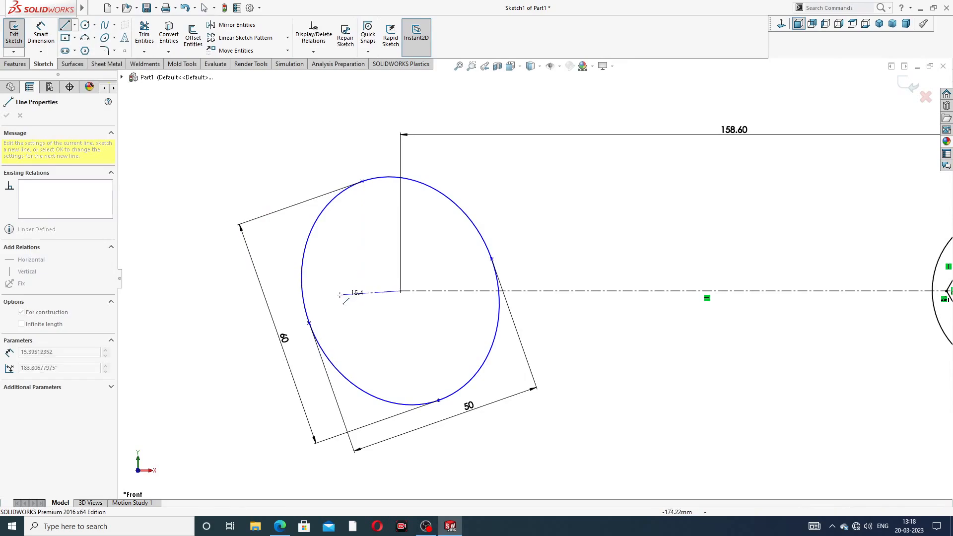
pyautogui.click(342, 292)
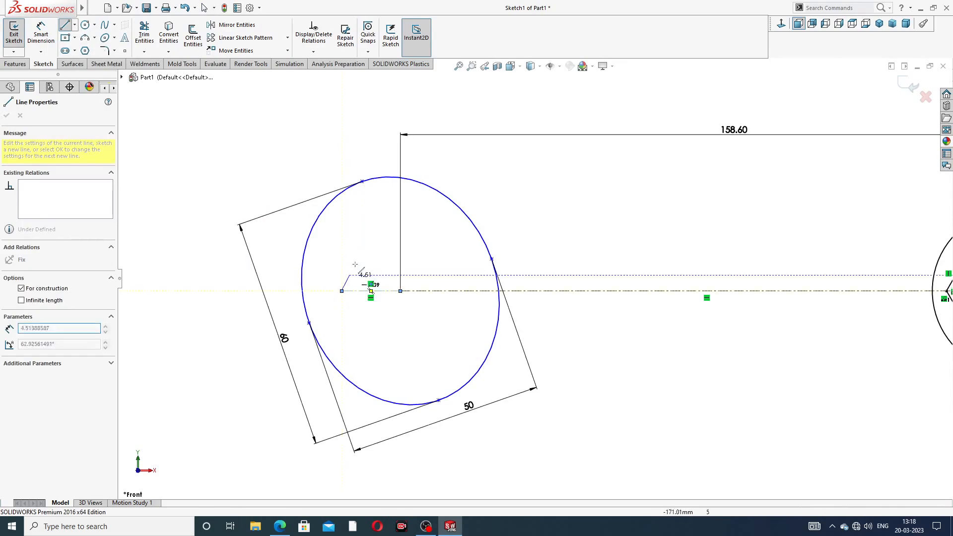
pyautogui.rightClick(370, 243)
pyautogui.click(372, 249)
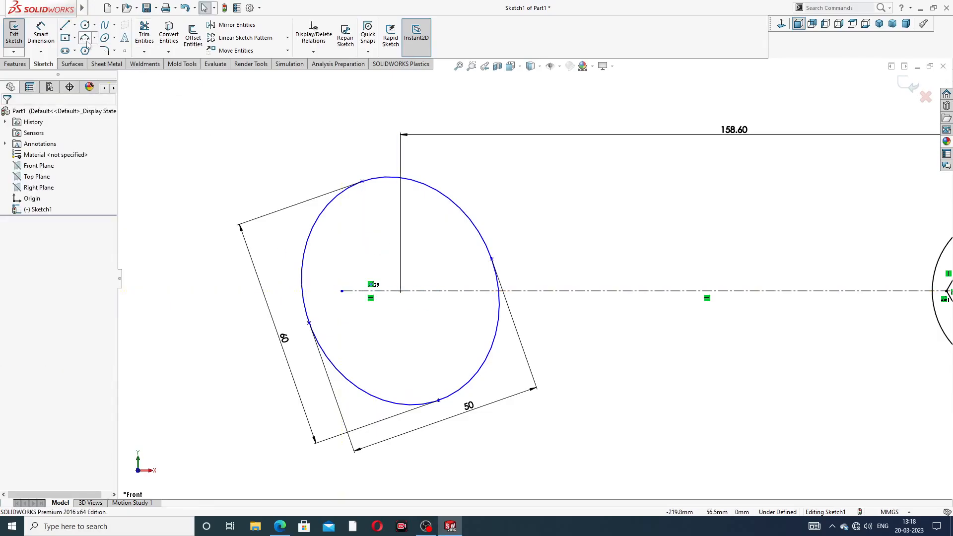
# - Draw a centerline along the ellipse's major axis, from its upper end point to its lower end point
pyautogui.click(75, 26)
pyautogui.click(87, 49)
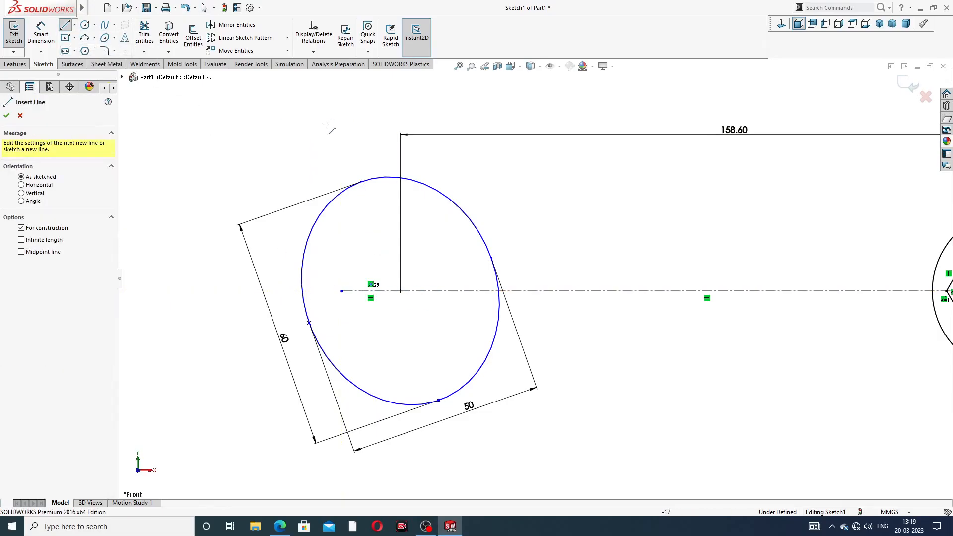
pyautogui.click(362, 181)
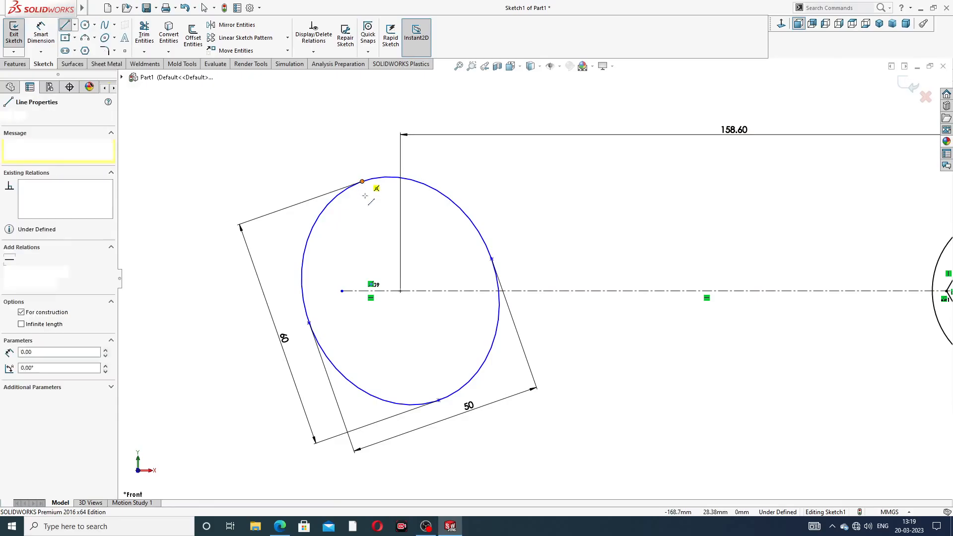
pyautogui.click(439, 400)
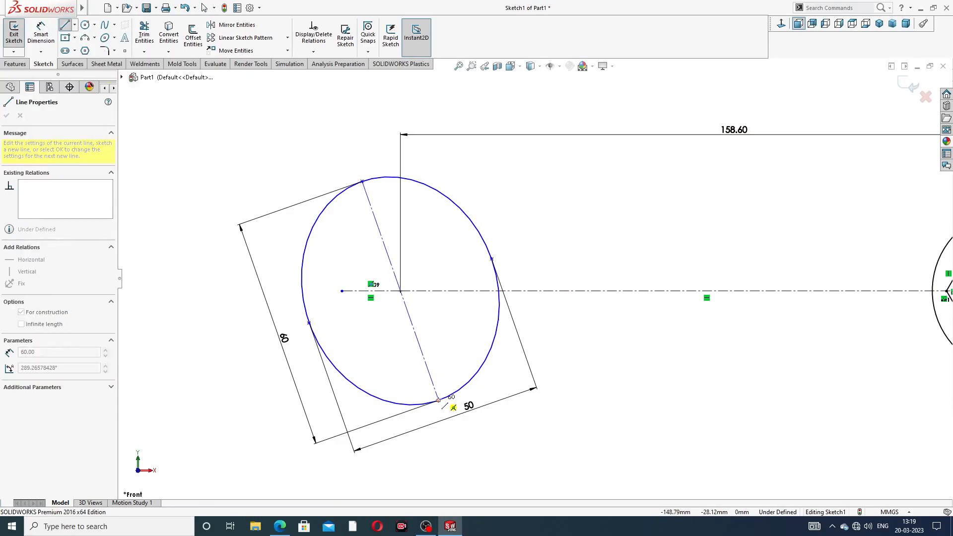
pyautogui.rightClick(450, 224)
pyautogui.click(481, 227)
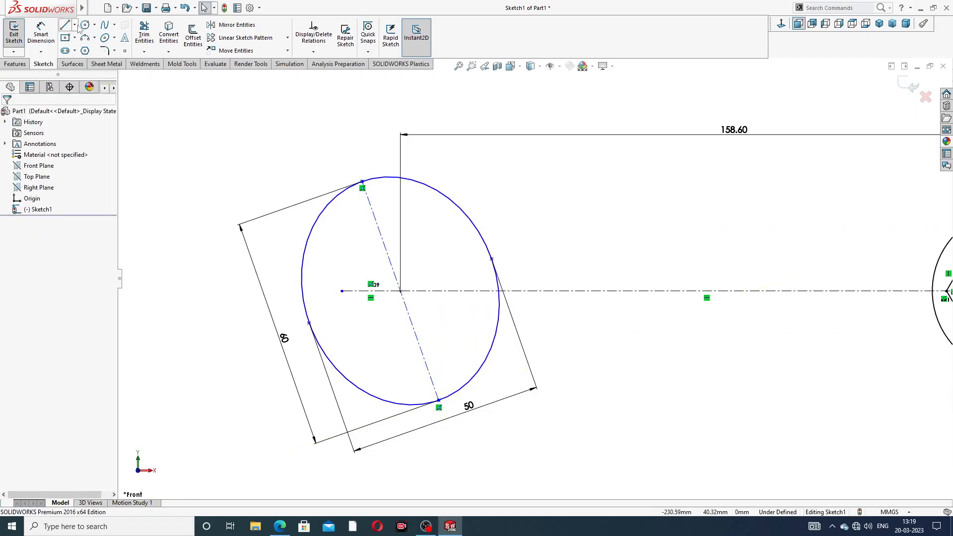
# - Draw a centerline from the ellipse's centre to the left end point of its minor axis
pyautogui.click(74, 26)
pyautogui.click(90, 49)
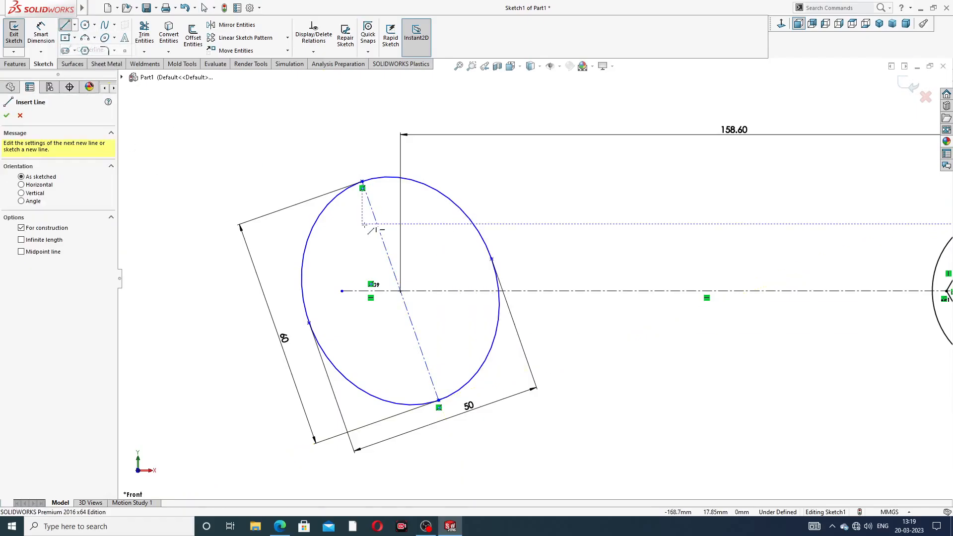
pyautogui.click(400, 291)
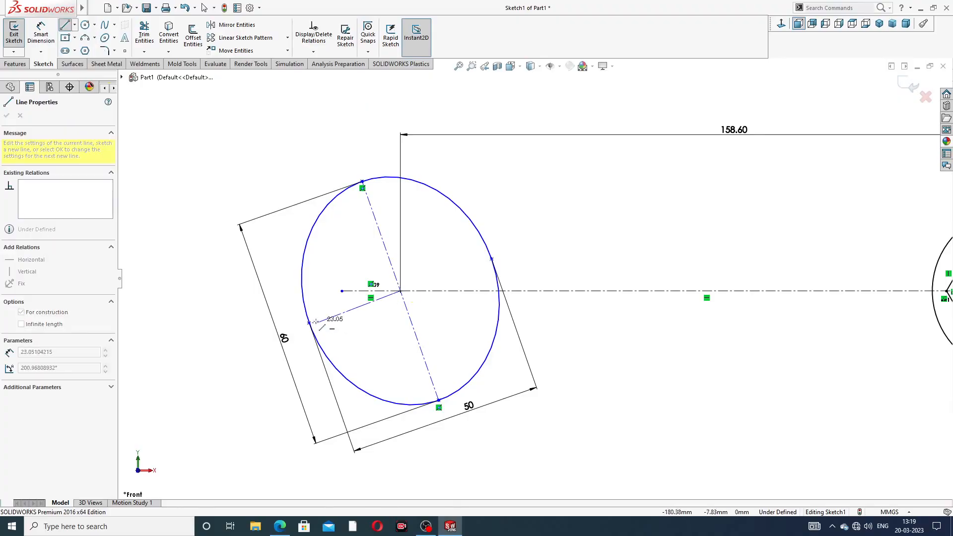
pyautogui.click(309, 323)
pyautogui.rightClick(294, 274)
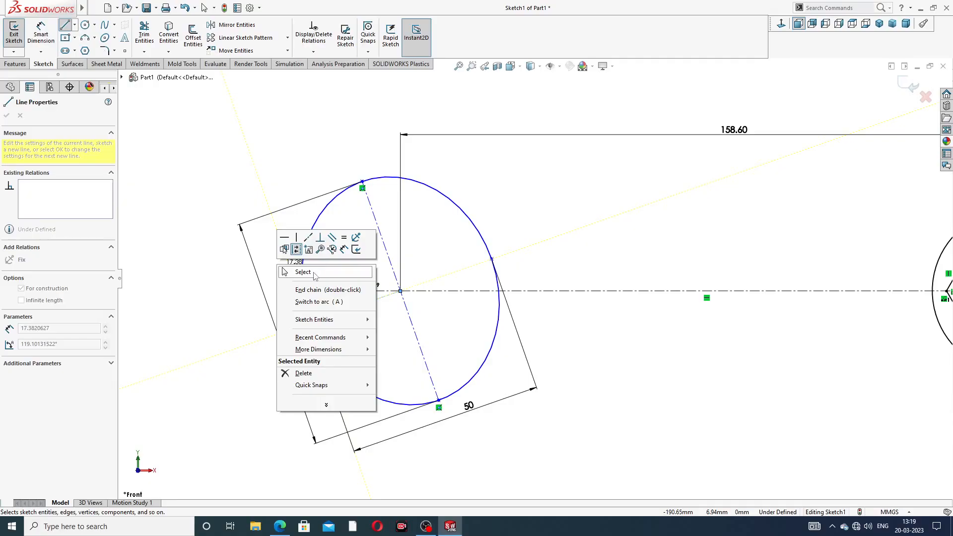
pyautogui.click(298, 270)
# - Dimension the angle between the short horizontal centerline and the minor-axis centerline as 17°, taking the value from the PDF drawing
pyautogui.scroll(-2, 383, 318)
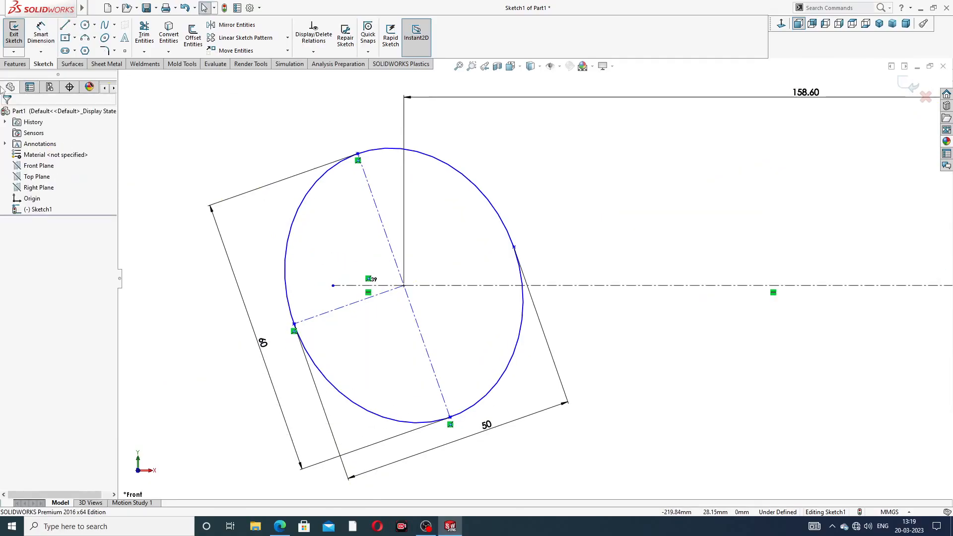
pyautogui.click(40, 33)
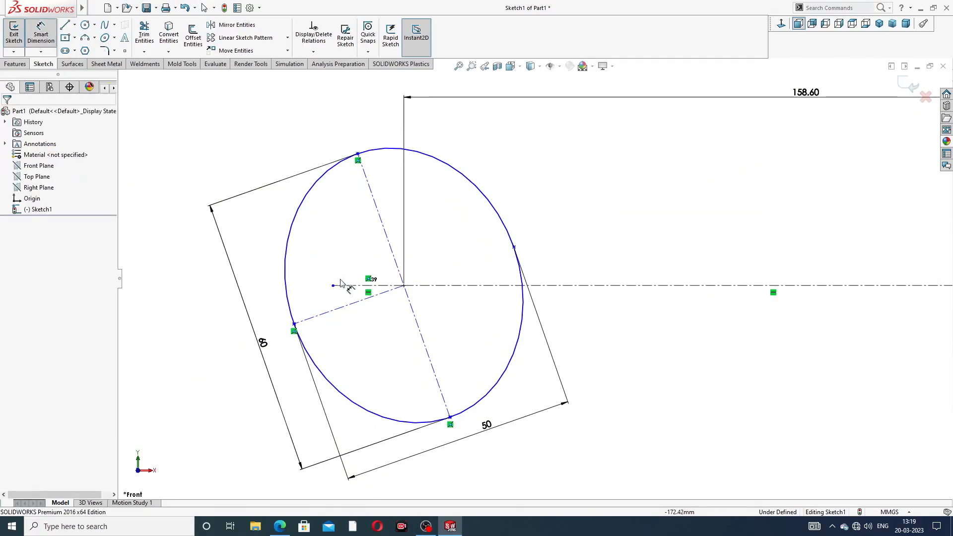
pyautogui.click(343, 286)
pyautogui.click(341, 305)
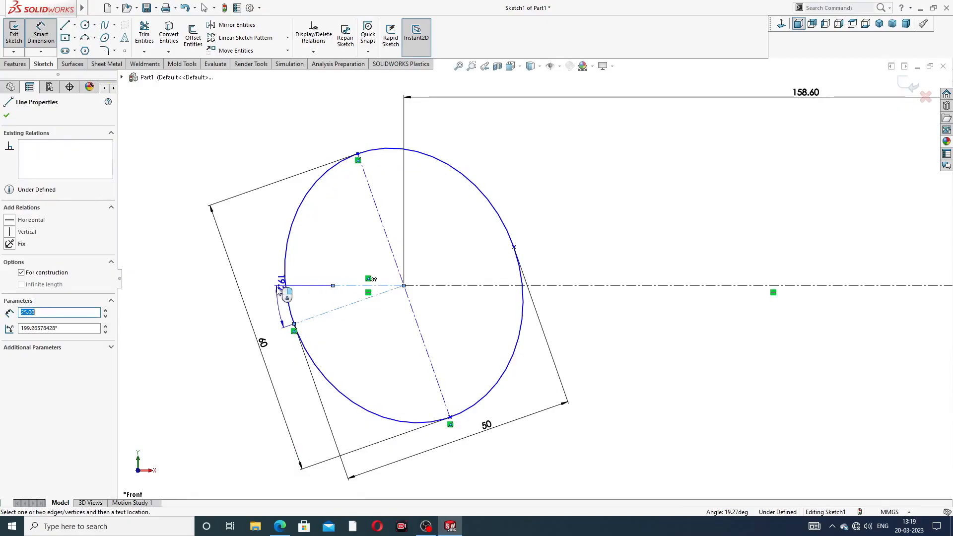
pyautogui.click(276, 308)
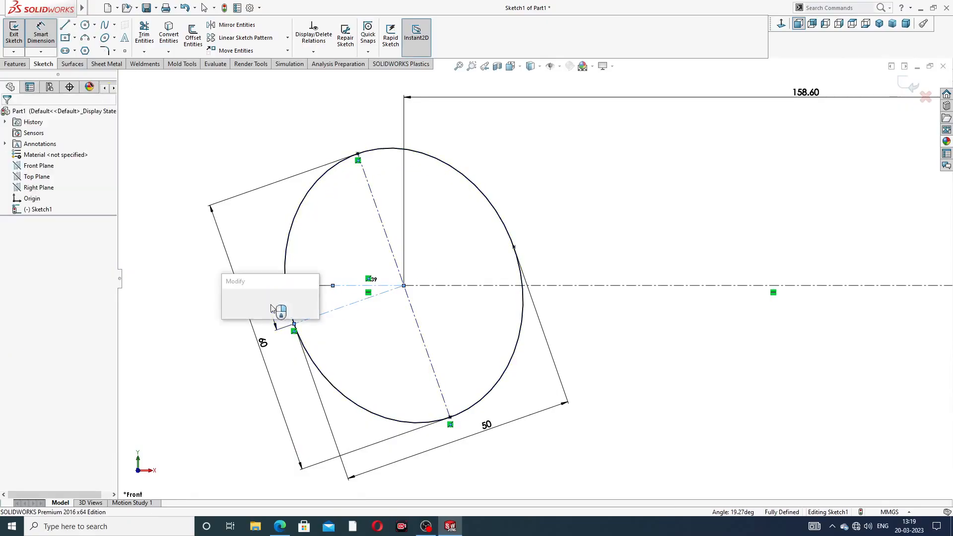
pyautogui.click(280, 528)
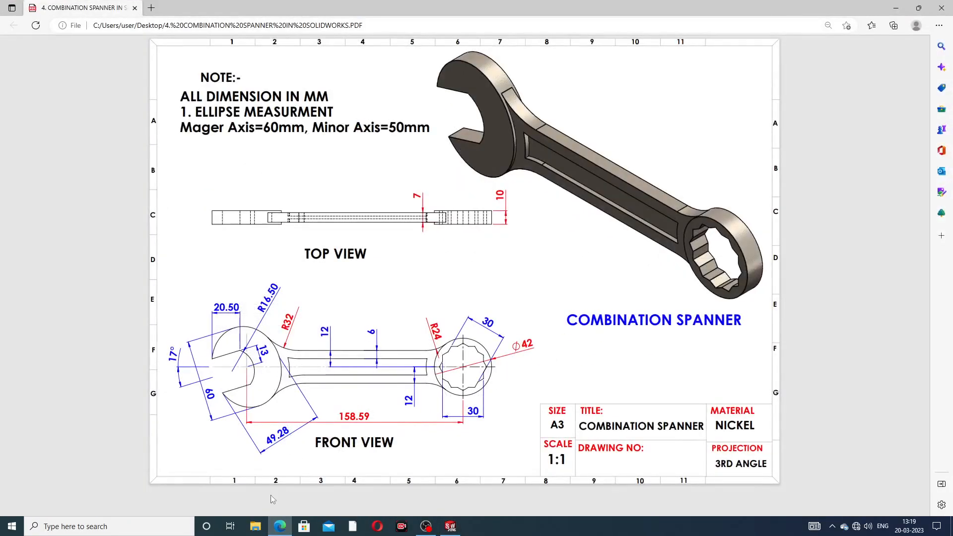
pyautogui.click(280, 526)
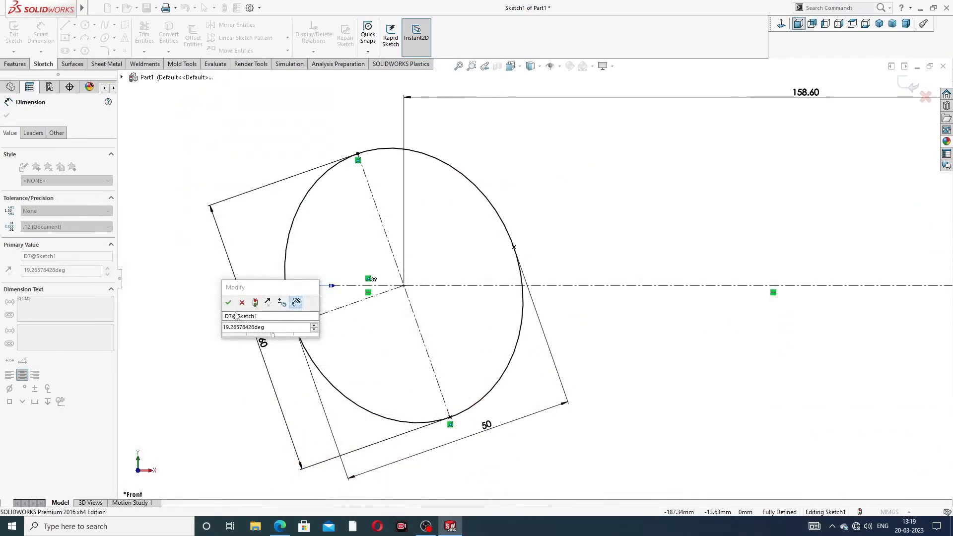
pyautogui.doubleClick(268, 327)
pyautogui.write('17')
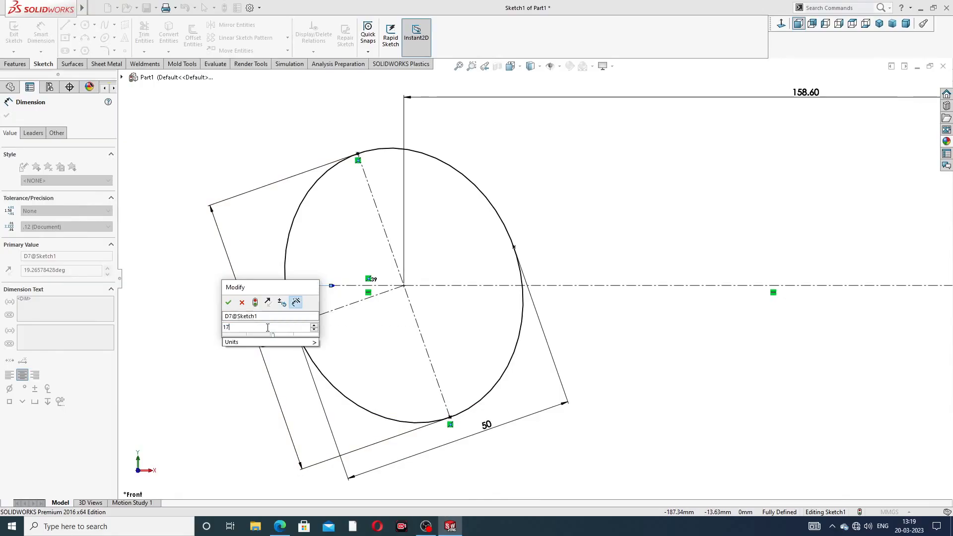
pyautogui.press('Return')
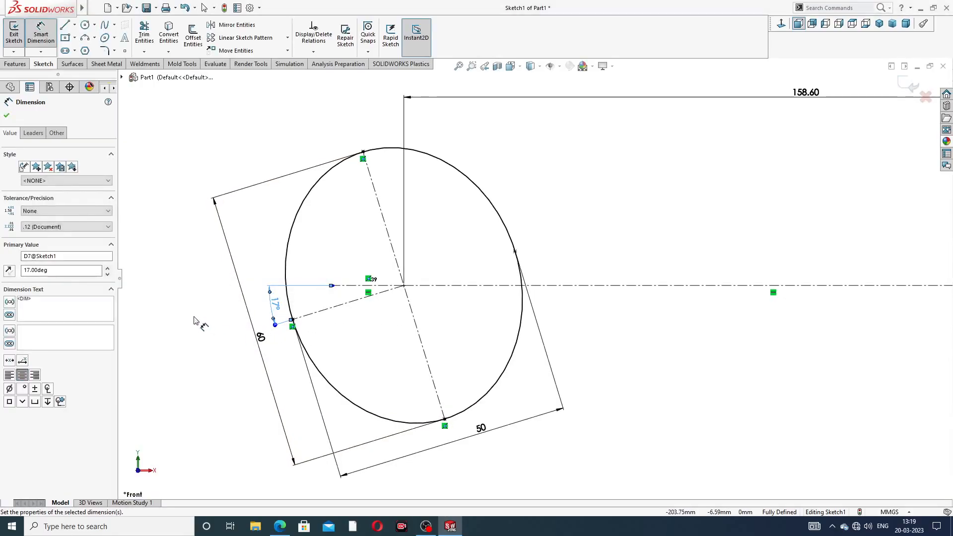
# - Reposition the 17° angle dimension and the ellipse's 60 mm dimension farther out from the ellipse, and end dimensioning
pyautogui.moveTo(276, 306); pyautogui.dragTo(268, 307)
pyautogui.click(204, 323)
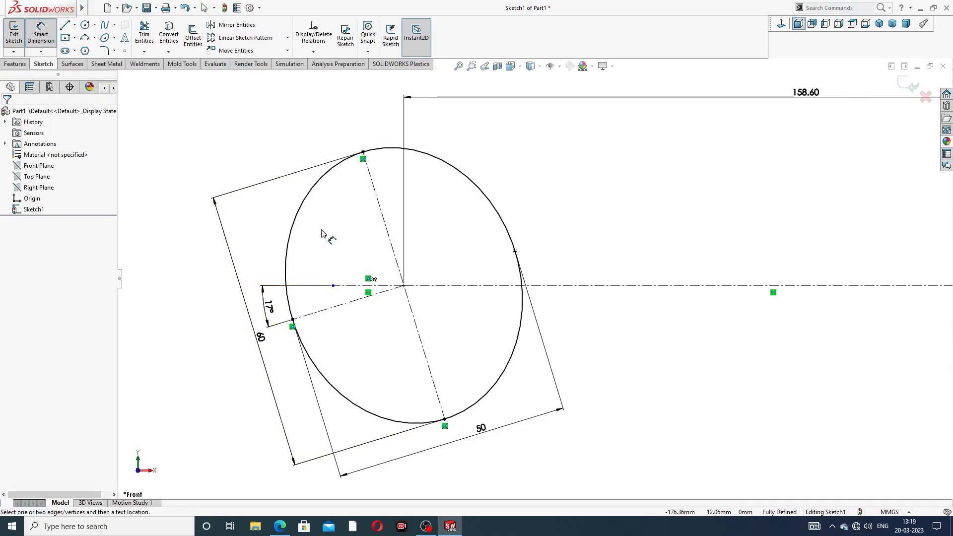
pyautogui.moveTo(261, 338); pyautogui.dragTo(249, 341)
pyautogui.click(211, 354)
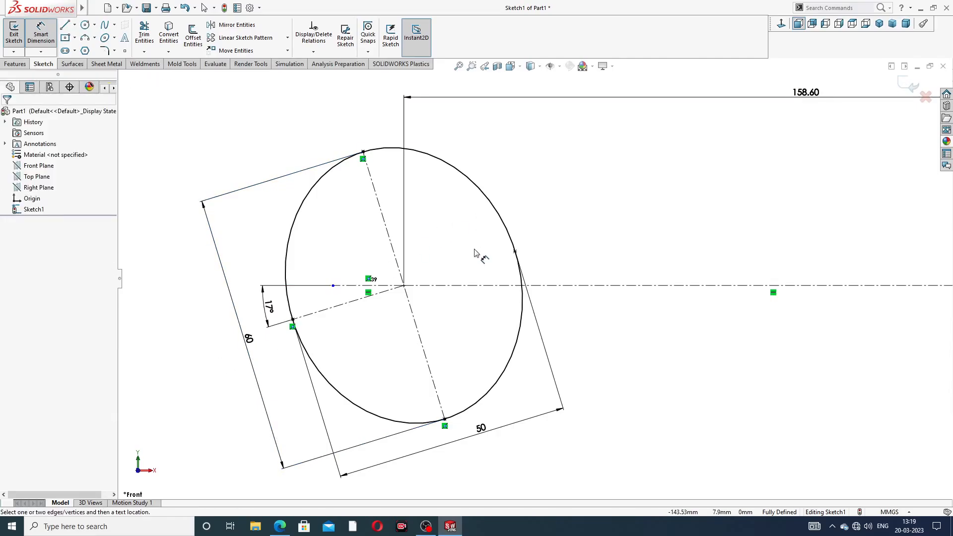
pyautogui.rightClick(545, 168)
pyautogui.click(566, 147)
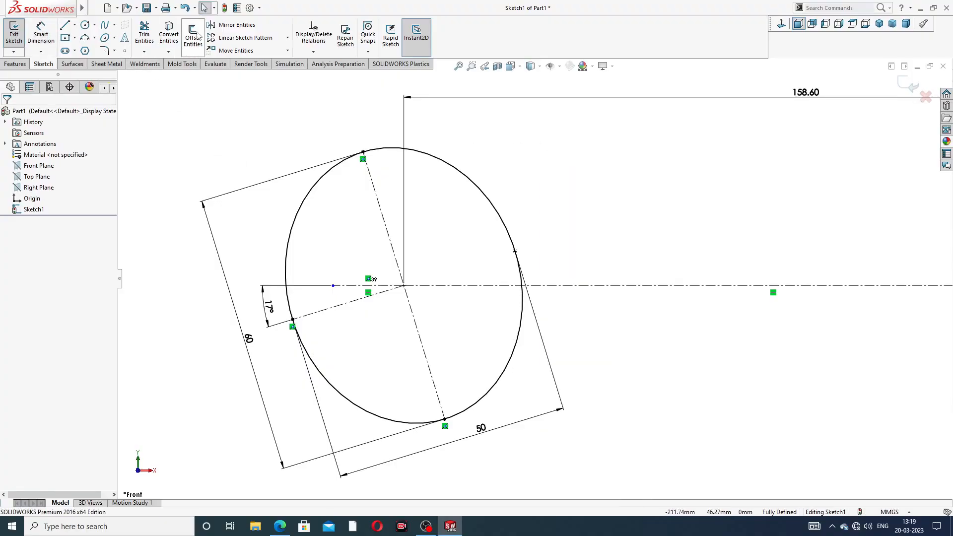
# - Offset the ellipse's minor-axis centerline by 13 mm in both directions to form the jaw edges, taking the value from the PDF drawing
pyautogui.click(196, 43)
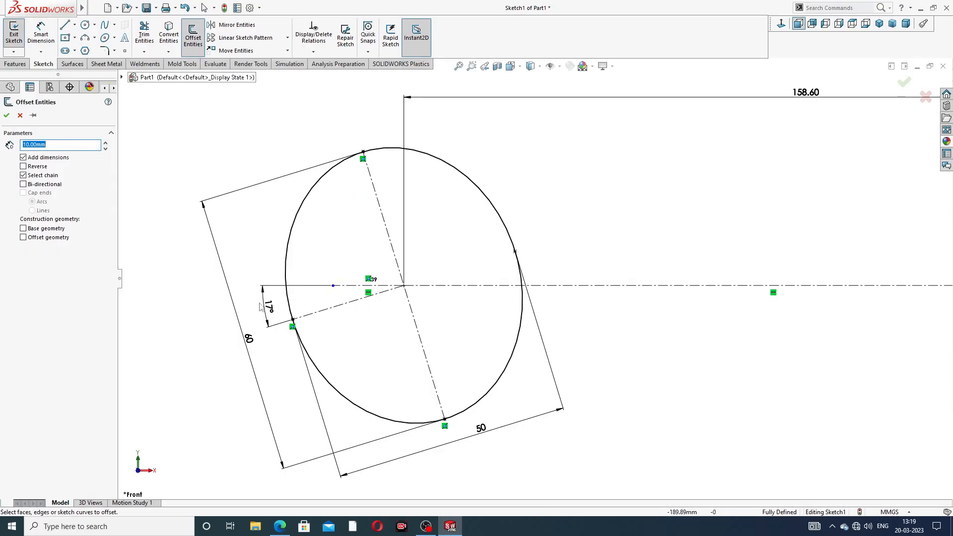
pyautogui.click(280, 526)
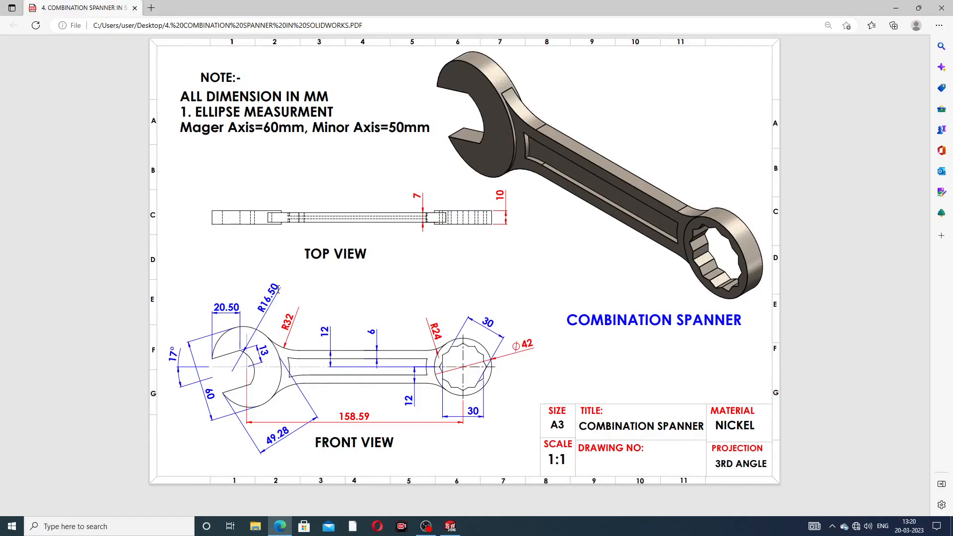
pyautogui.click(282, 530)
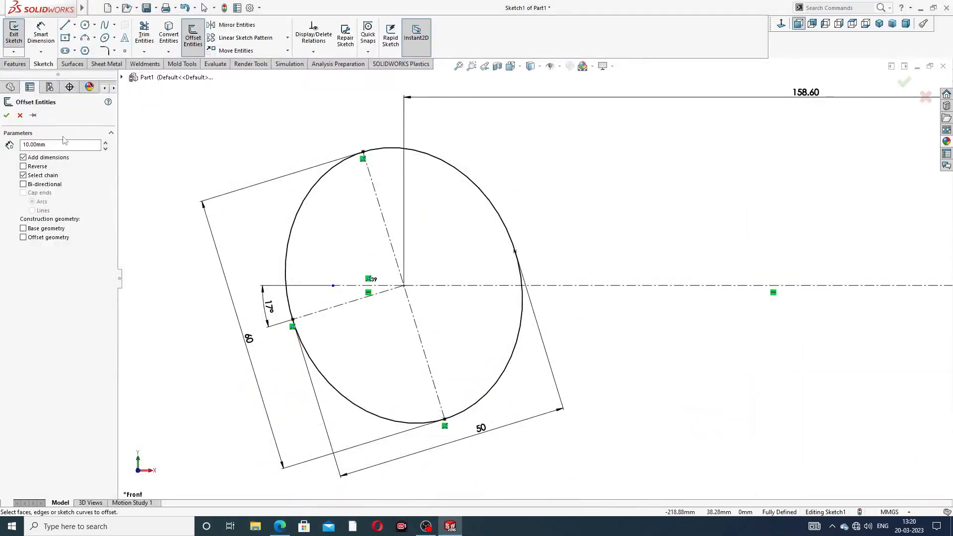
pyautogui.doubleClick(45, 145)
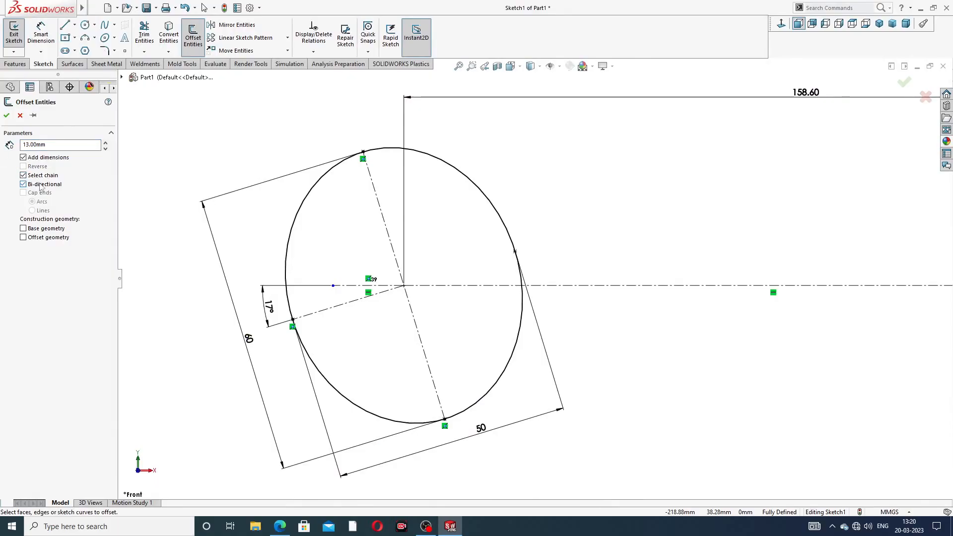
pyautogui.click(335, 309)
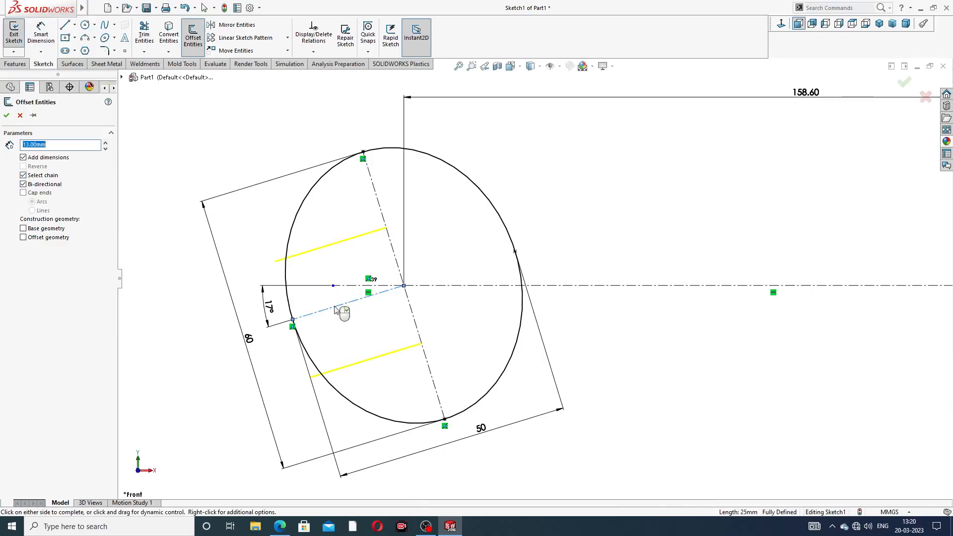
pyautogui.click(7, 116)
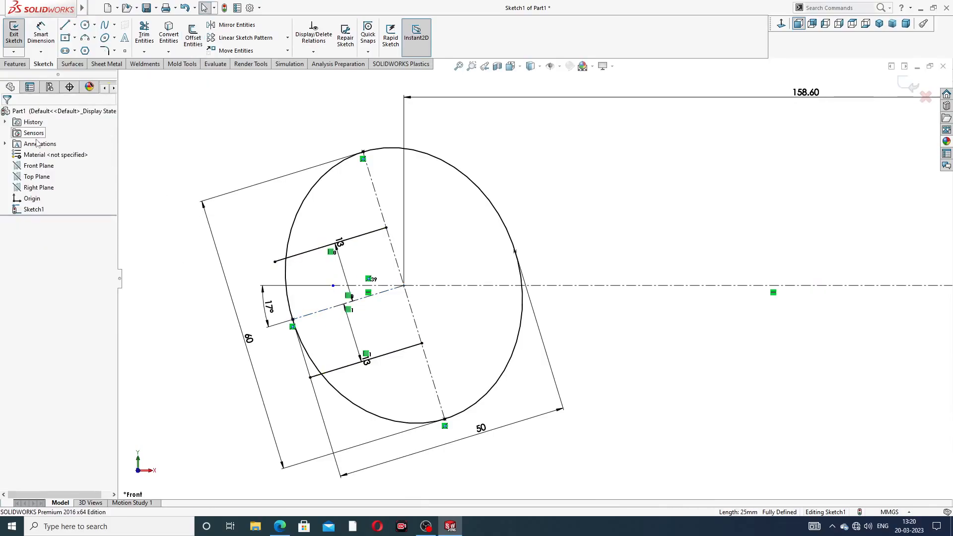
# - Draw a three-point arc of about 15 mm radius joining the inner ends of the two offset lines, bulging toward the handle
pyautogui.click(95, 39)
pyautogui.click(107, 73)
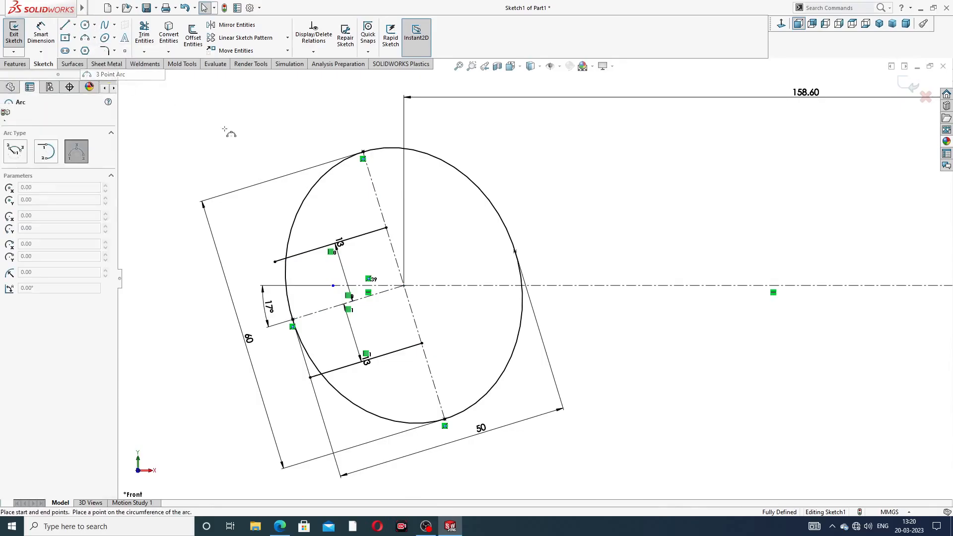
pyautogui.click(386, 229)
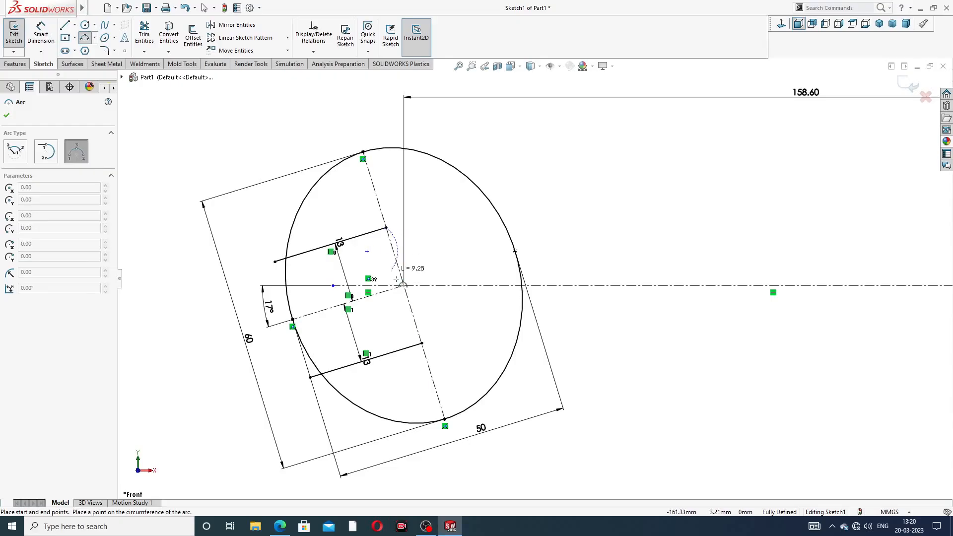
pyautogui.click(422, 344)
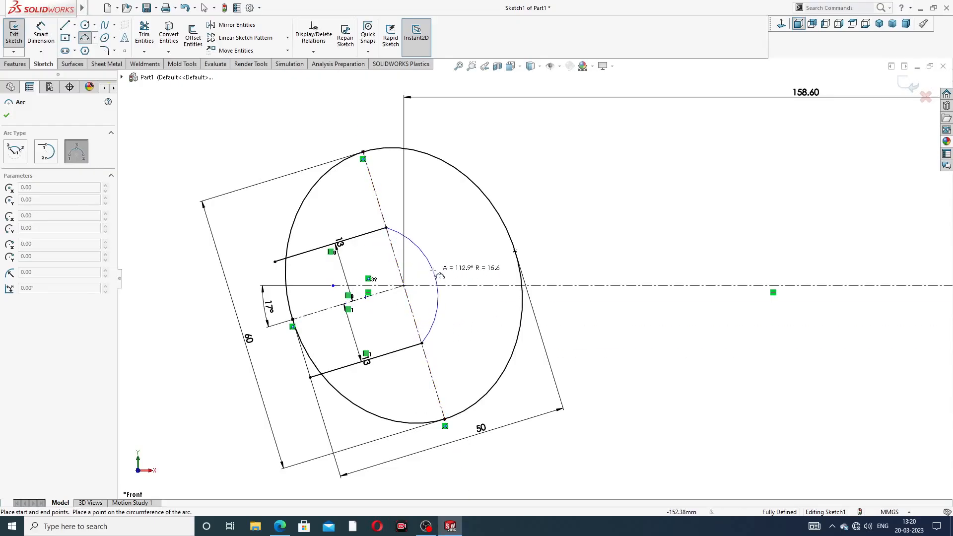
pyautogui.click(437, 275)
pyautogui.rightClick(549, 184)
pyautogui.click(557, 185)
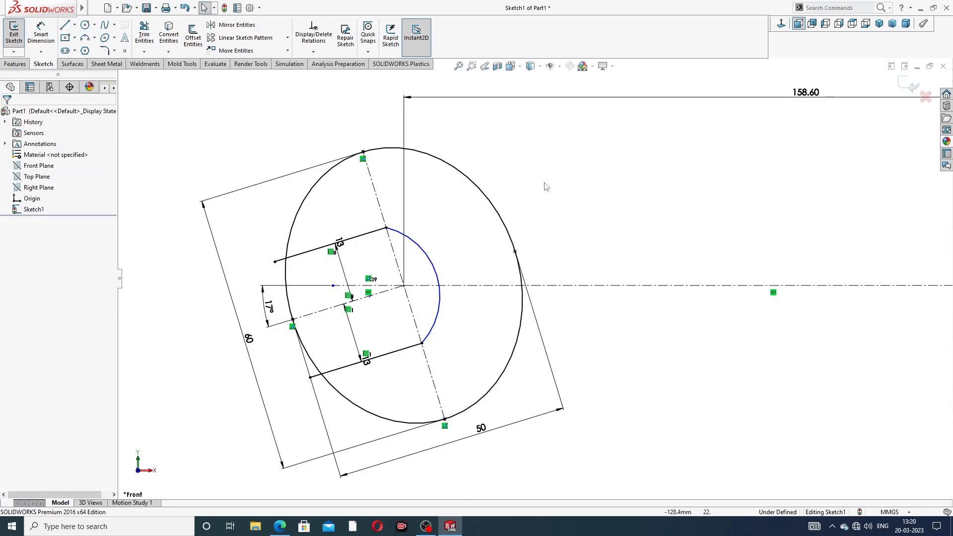
# - Dimension the radius of the jaw's inner arc as 16.5 mm
pyautogui.click(44, 40)
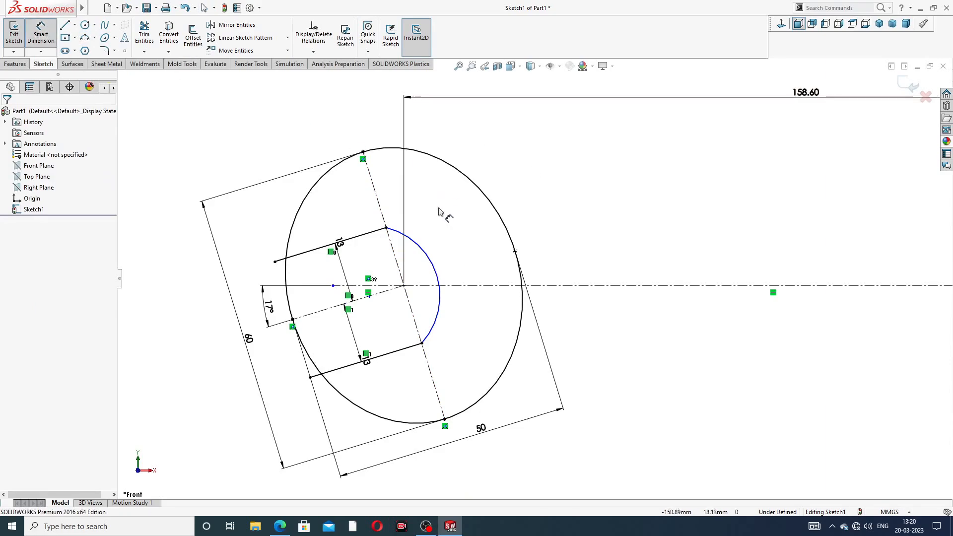
pyautogui.click(430, 252)
pyautogui.click(513, 191)
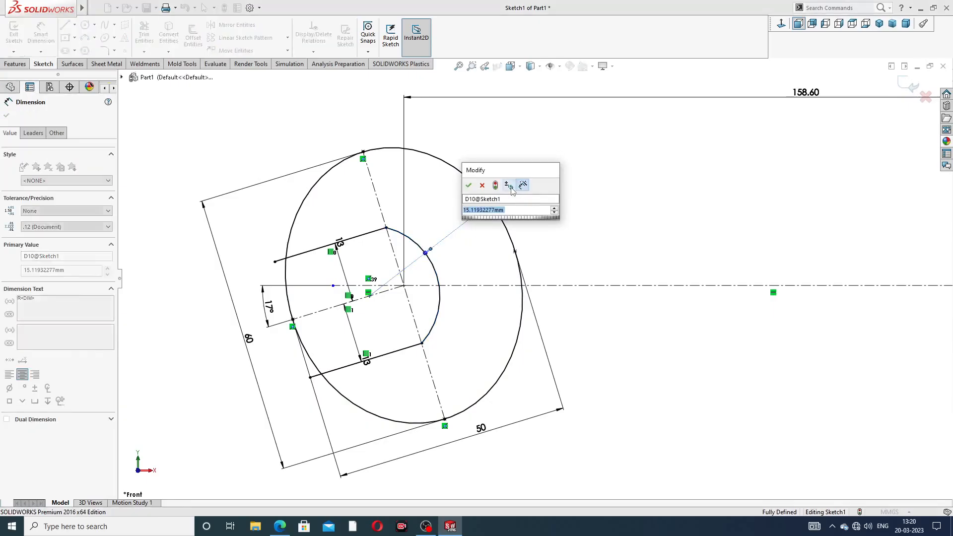
pyautogui.write('16.5')
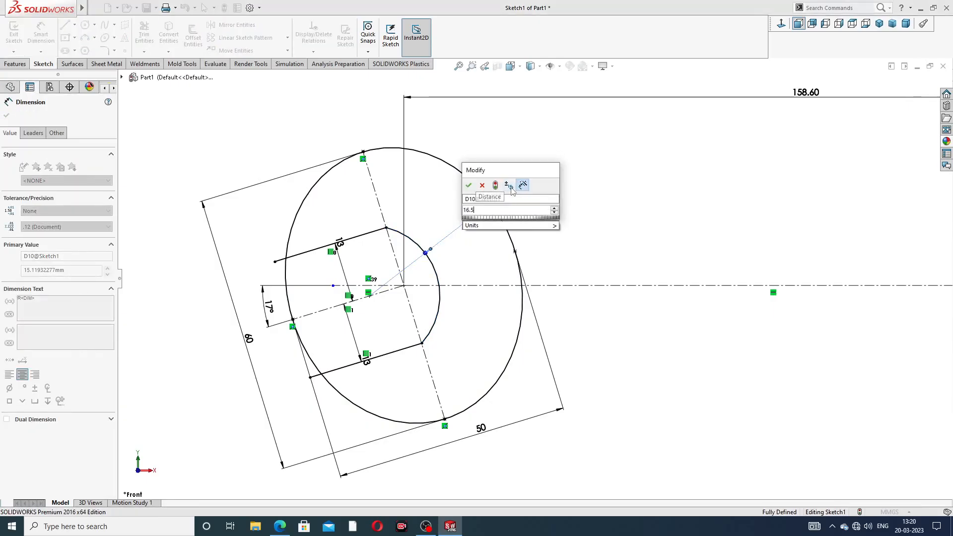
pyautogui.press('Return')
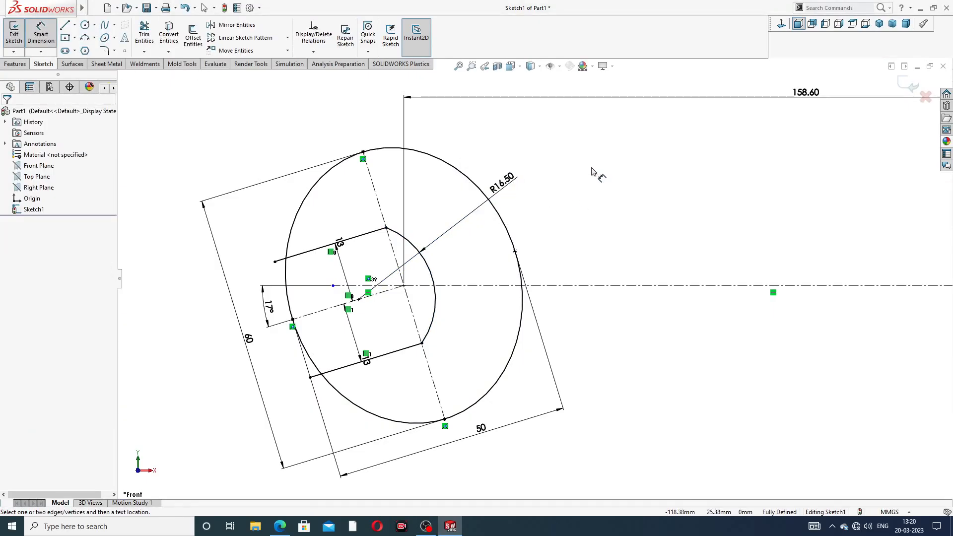
pyautogui.rightClick(593, 117)
pyautogui.click(618, 148)
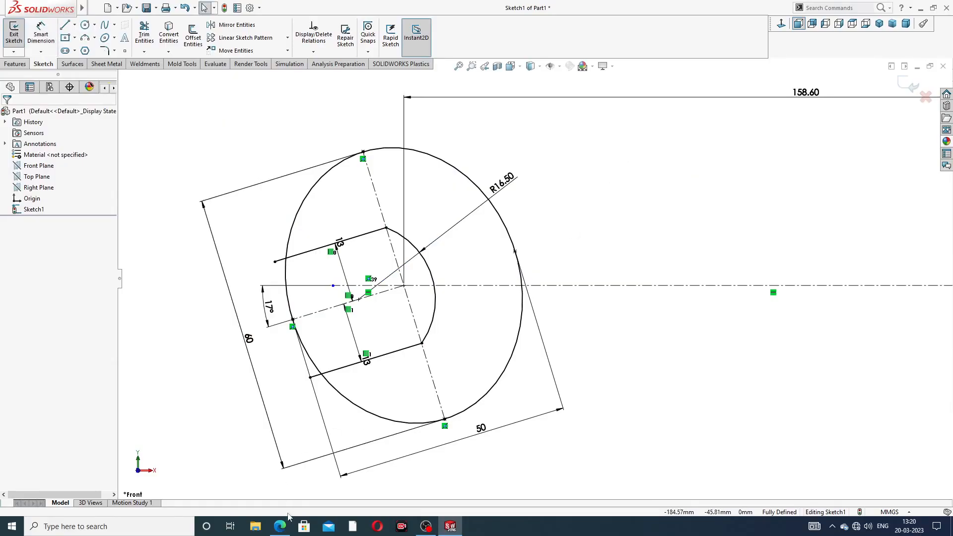
# - After checking the PDF drawing, trim the ellipse across the jaw opening and the two offset line ends protruding beyond it
pyautogui.click(279, 527)
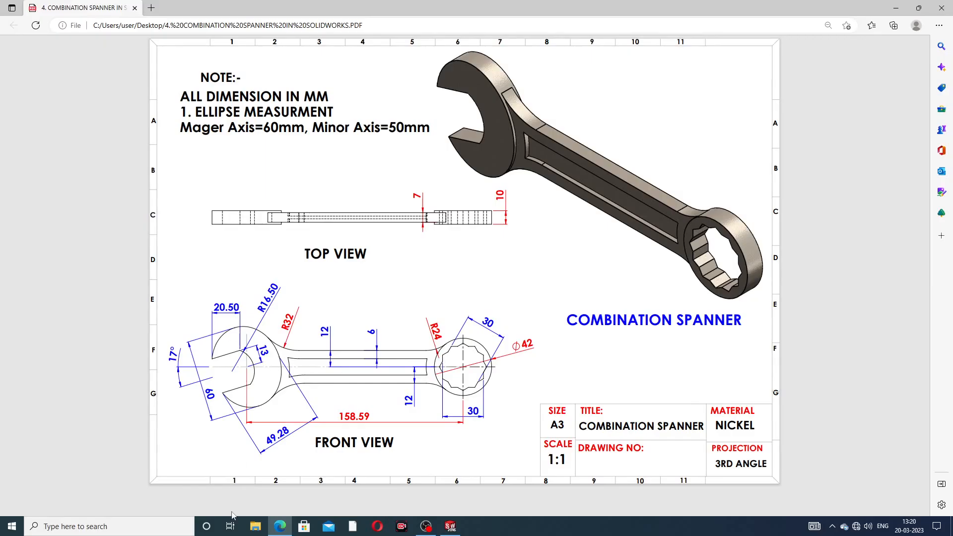
pyautogui.click(277, 527)
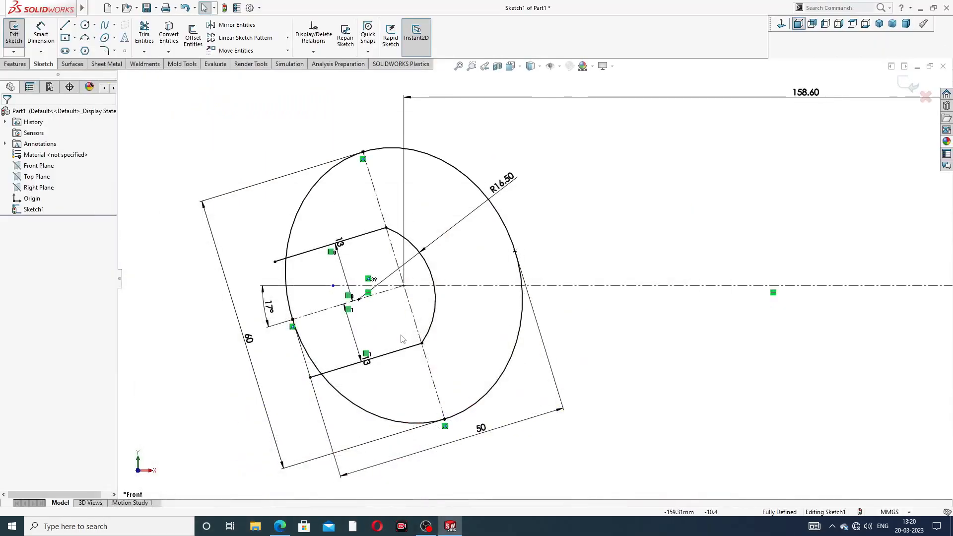
pyautogui.scroll(-4, 392, 342)
pyautogui.press('f')
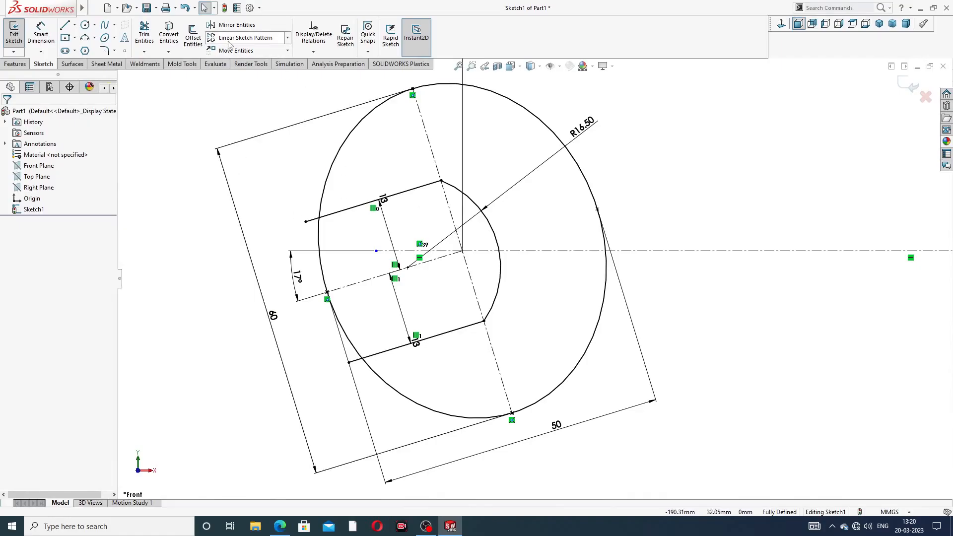
pyautogui.click(151, 38)
pyautogui.scroll(-3, 339, 231)
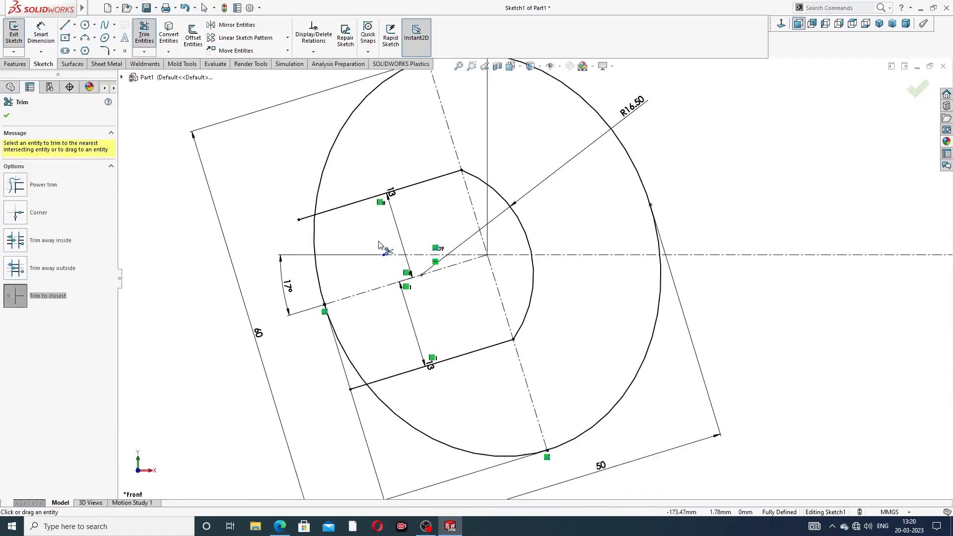
pyautogui.click(300, 216)
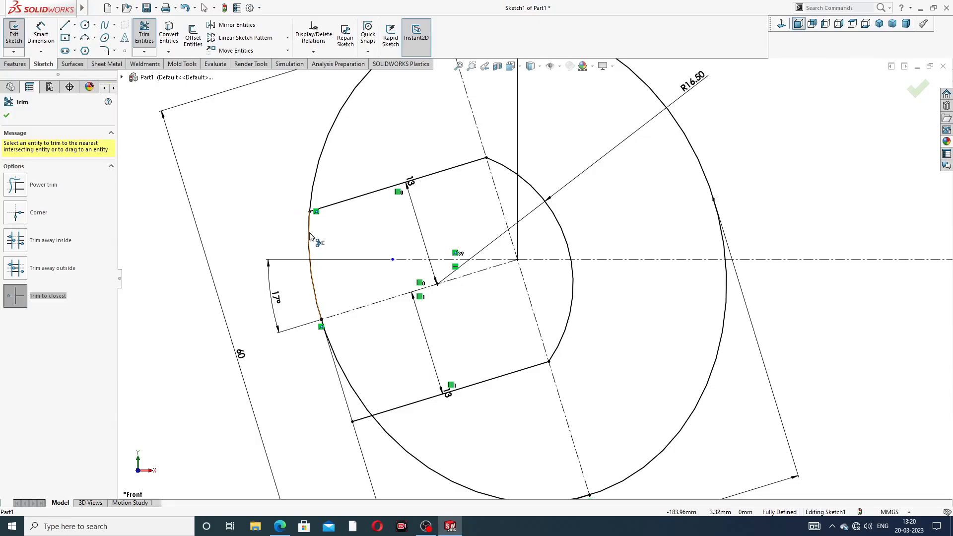
pyautogui.click(310, 237)
pyautogui.click(350, 376)
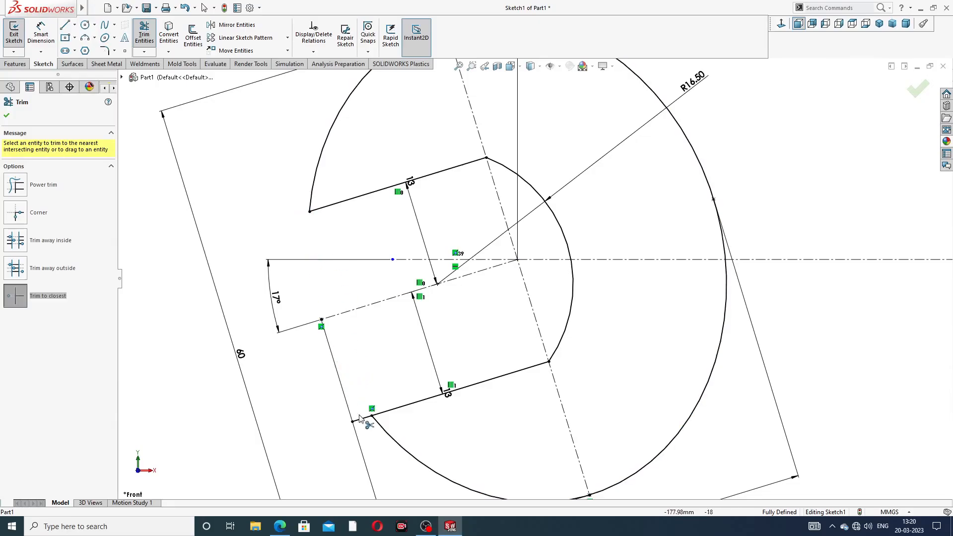
pyautogui.click(362, 418)
pyautogui.scroll(3, 417, 311)
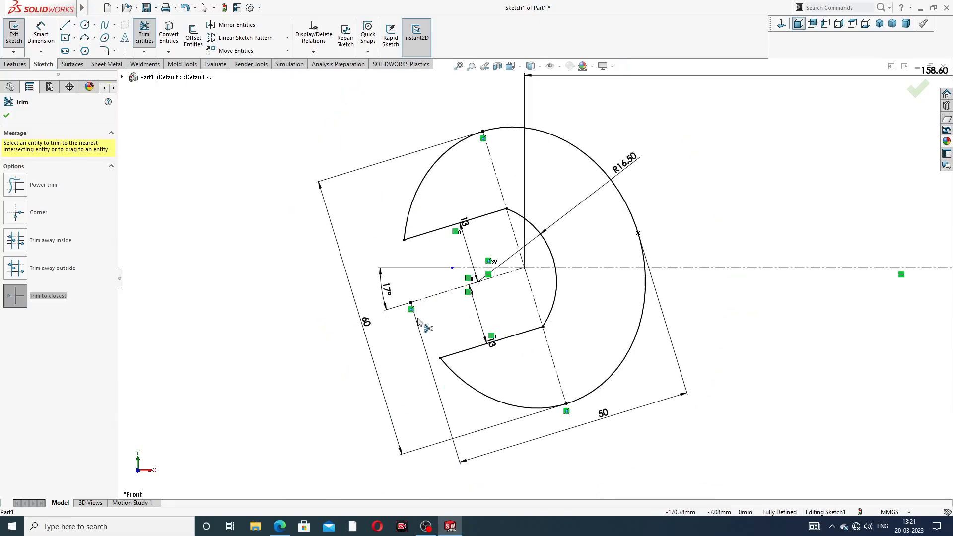
pyautogui.rightClick(277, 219)
pyautogui.click(320, 147)
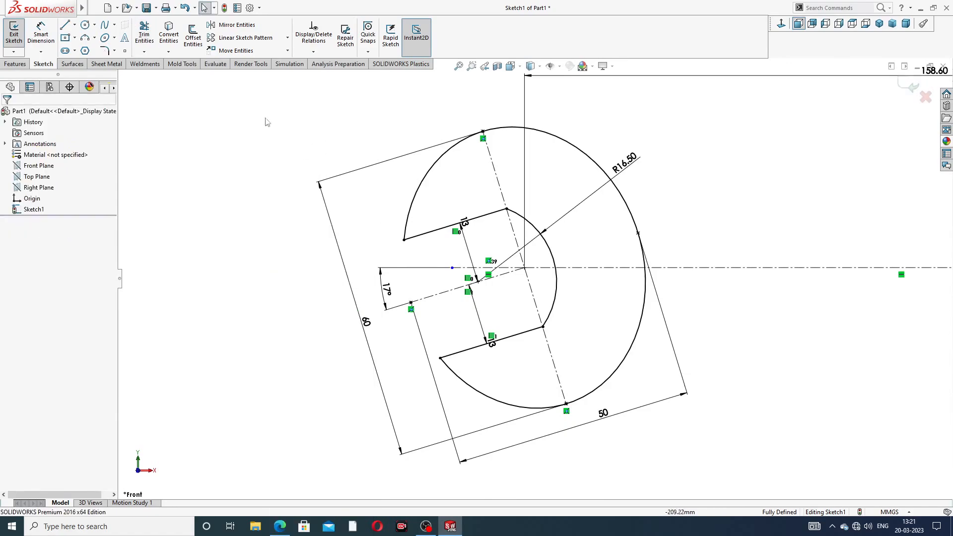
# - Try to dimension the length of the jaw's upper straight edge
pyautogui.click(41, 36)
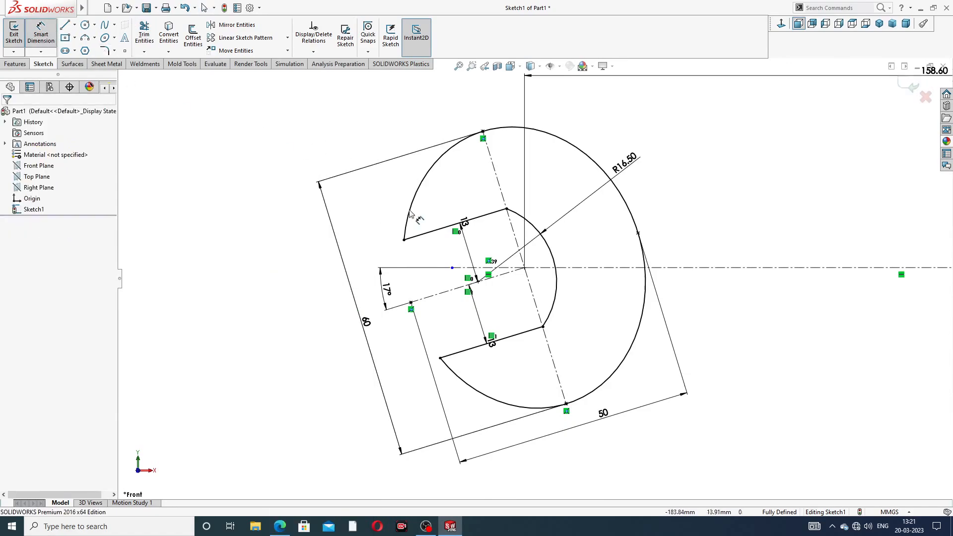
pyautogui.click(438, 229)
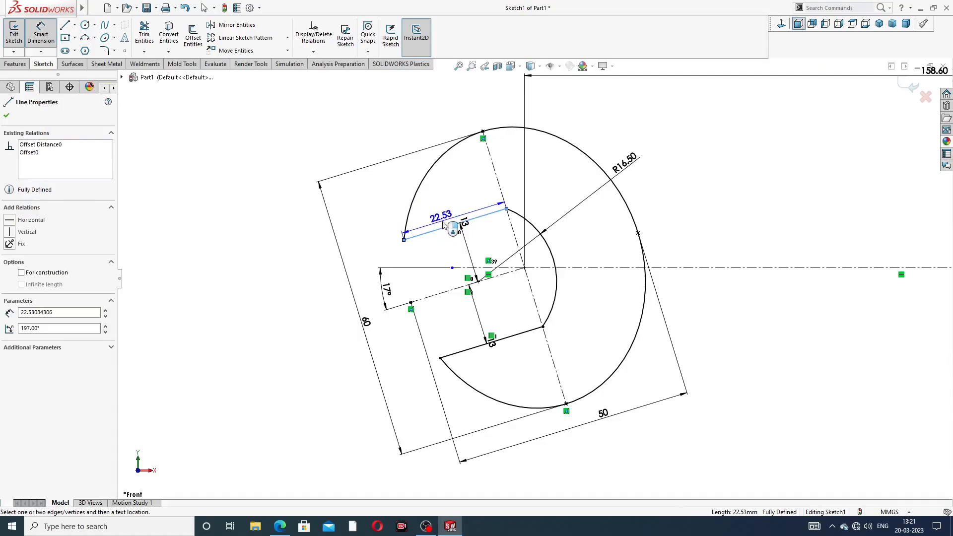
pyautogui.click(445, 222)
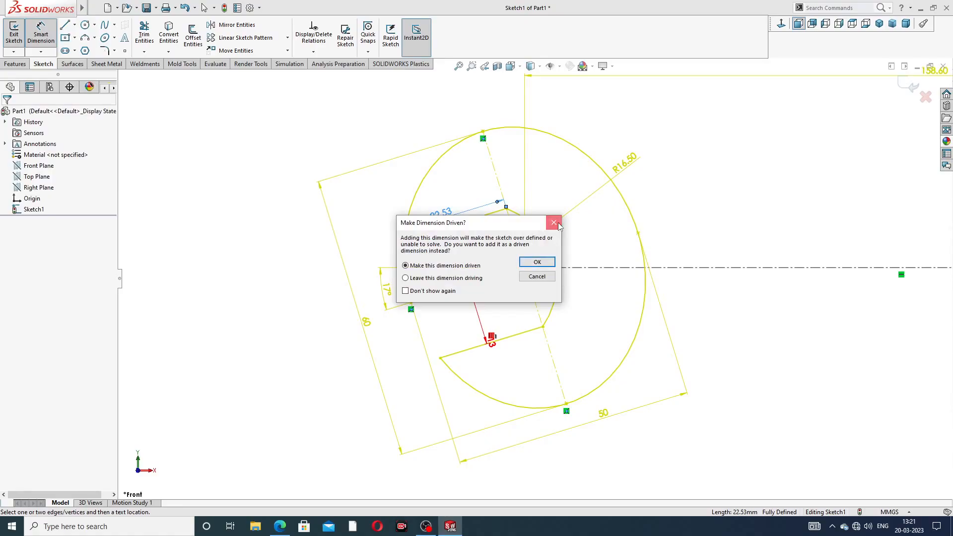
pyautogui.click(559, 225)
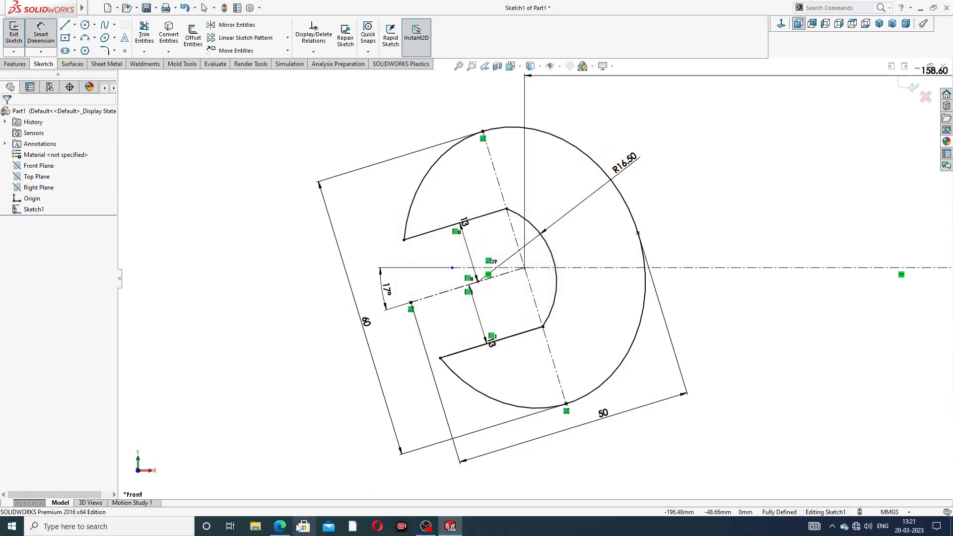
# - Compare with the PDF drawing and reposition both 13 mm offset dimensions inside the jaw opening
pyautogui.click(281, 526)
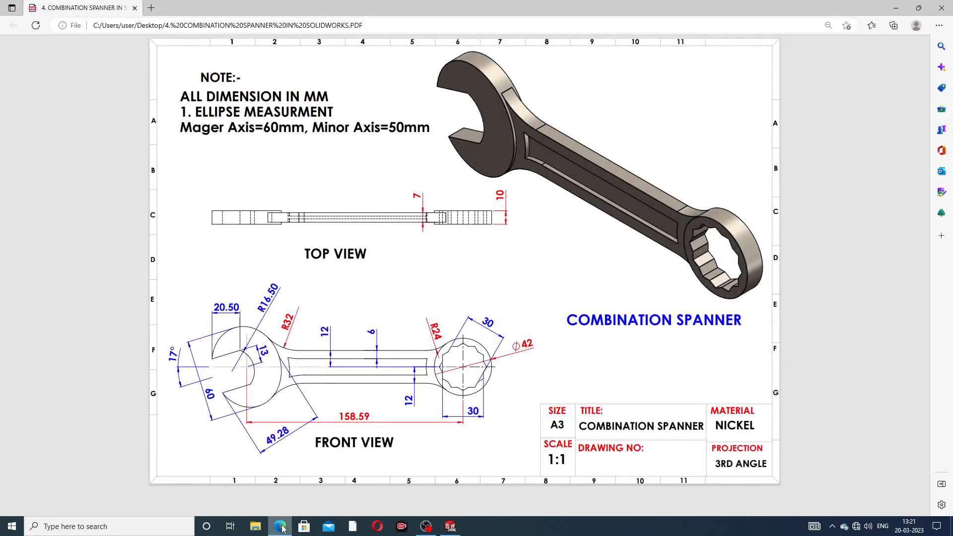
pyautogui.click(283, 529)
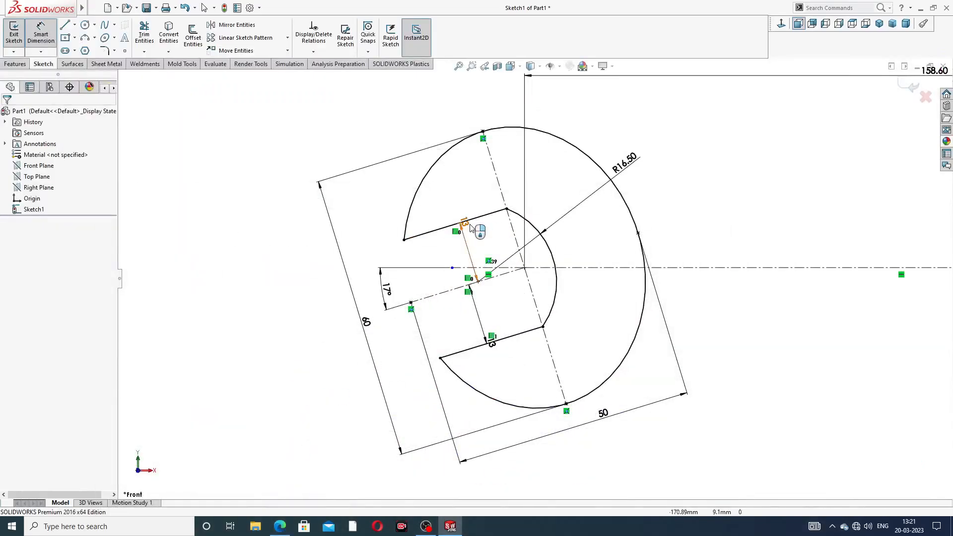
pyautogui.moveTo(468, 225); pyautogui.dragTo(486, 244)
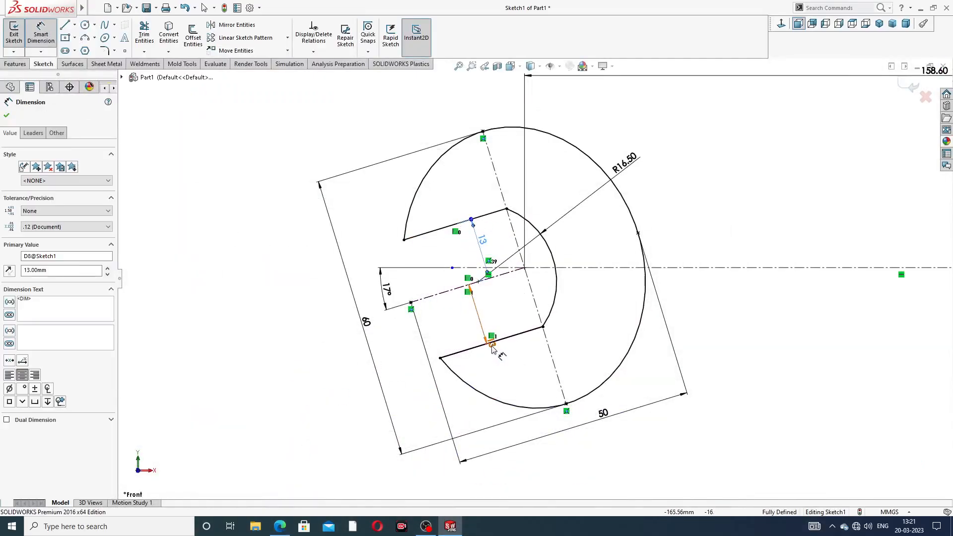
pyautogui.moveTo(491, 346); pyautogui.dragTo(492, 309)
pyautogui.click(685, 206)
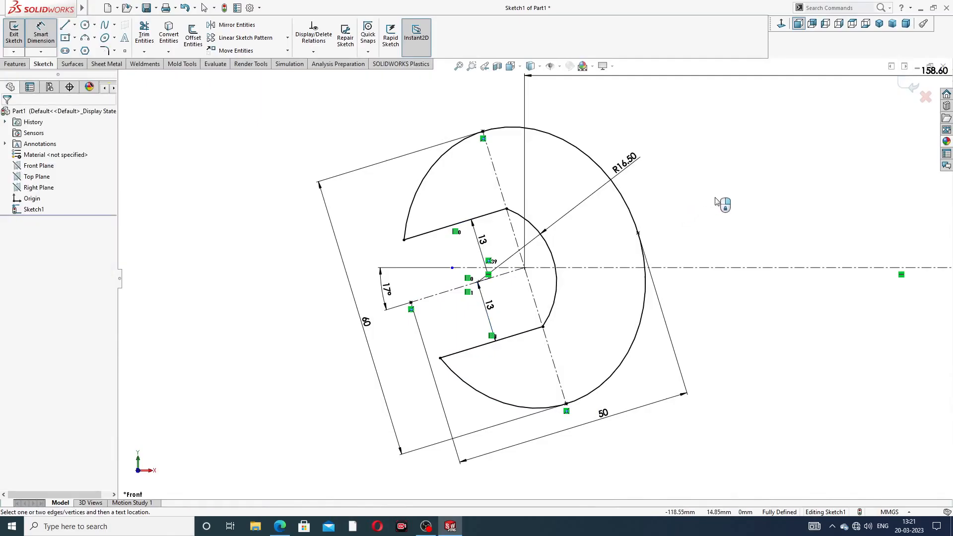
pyautogui.scroll(5, 722, 219)
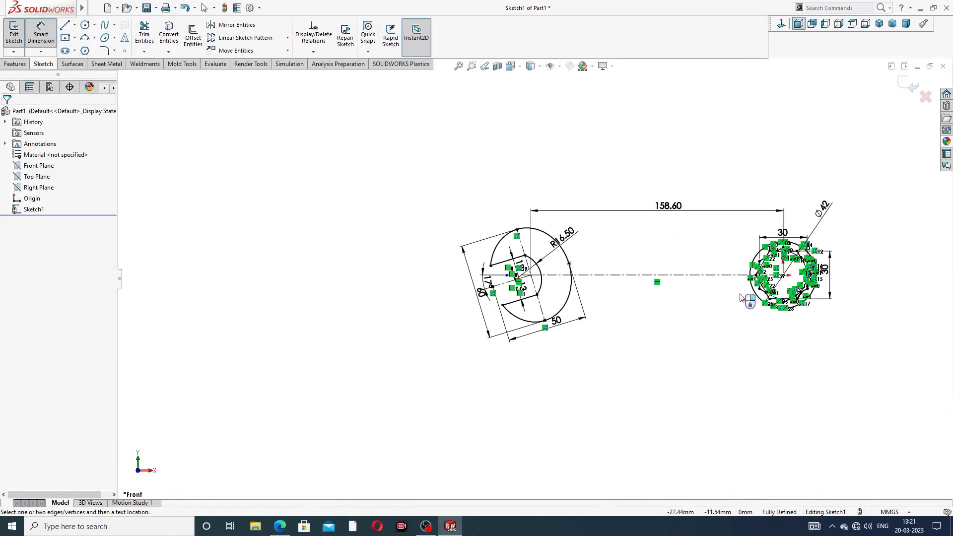
# - After checking the PDF drawing, offset the horizontal centreline between the two heads by 12 mm in both directions
pyautogui.scroll(-3, 739, 293)
pyautogui.scroll(-3, 725, 278)
pyautogui.scroll(4, 506, 204)
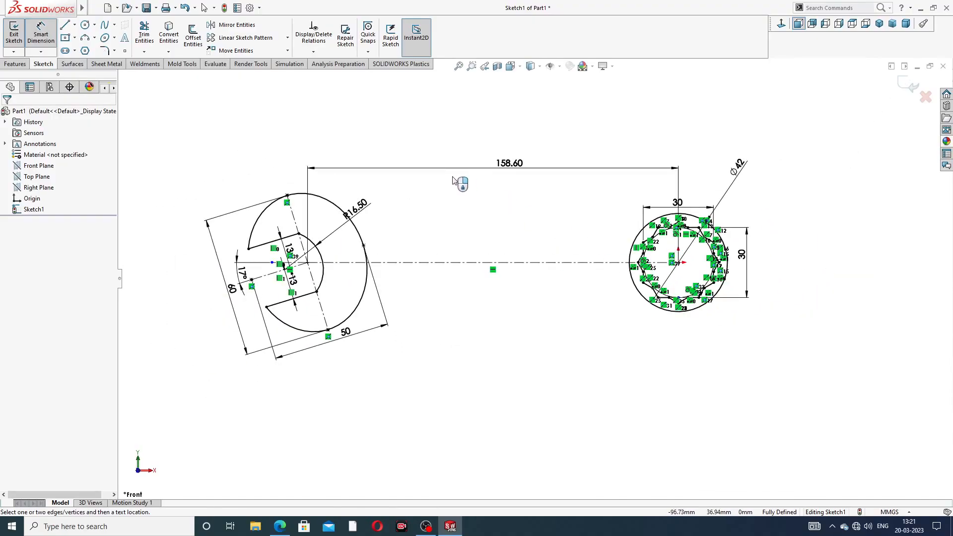
pyautogui.click(279, 526)
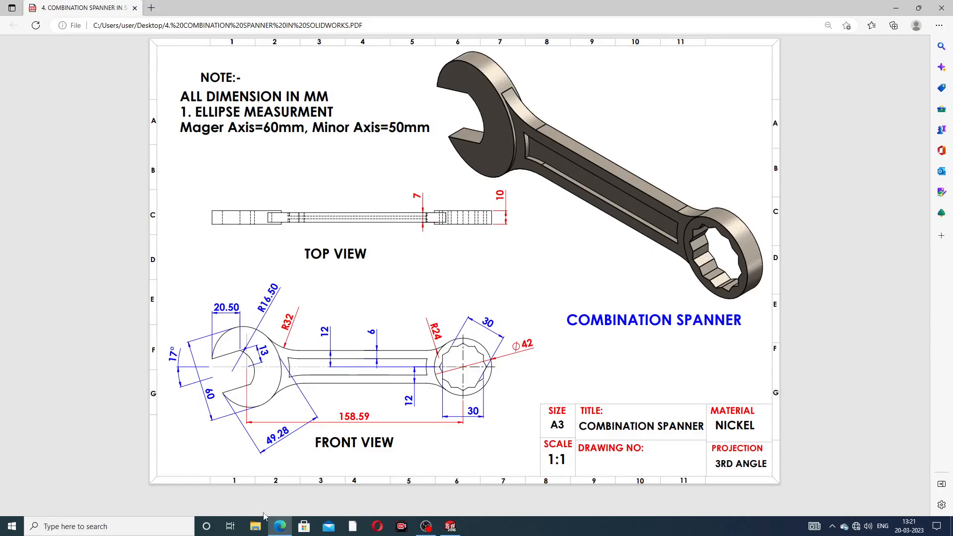
pyautogui.click(280, 526)
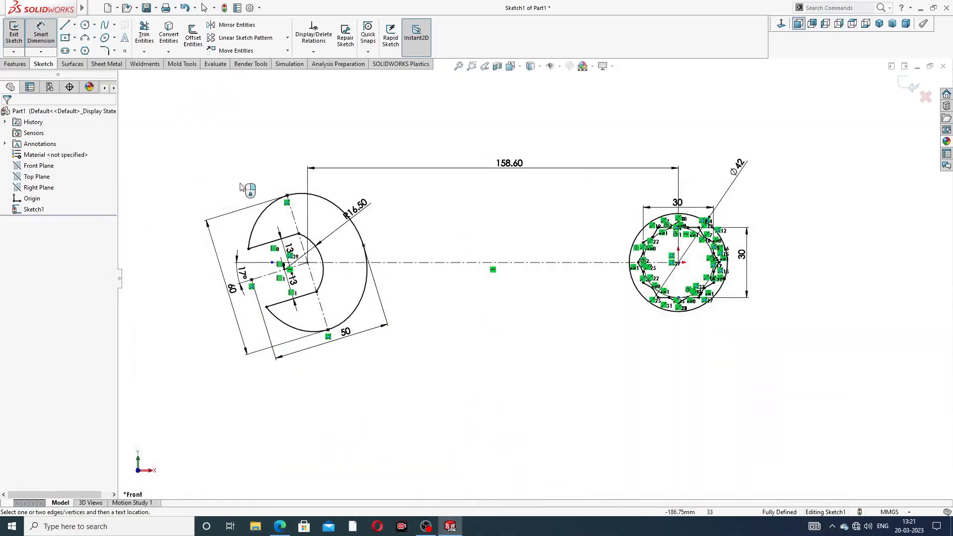
pyautogui.click(45, 36)
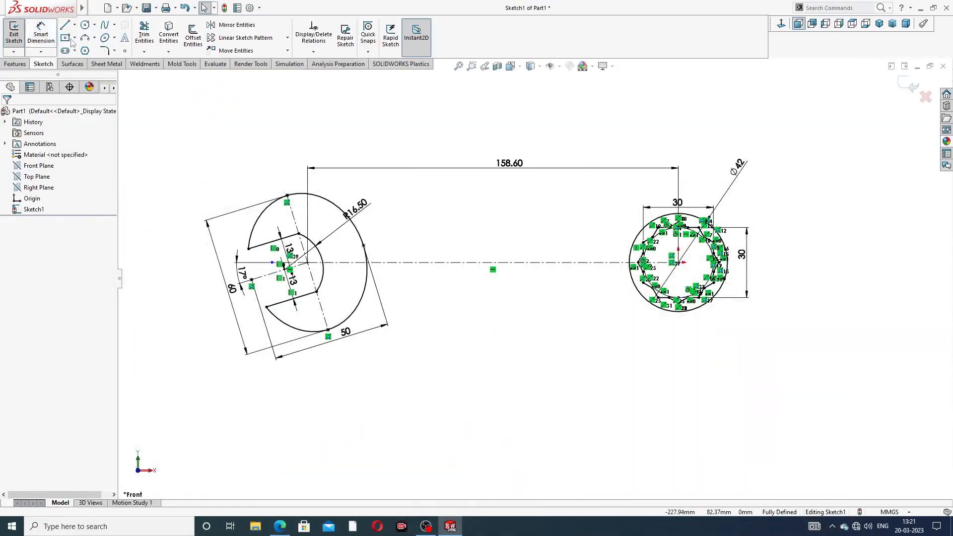
pyautogui.click(193, 36)
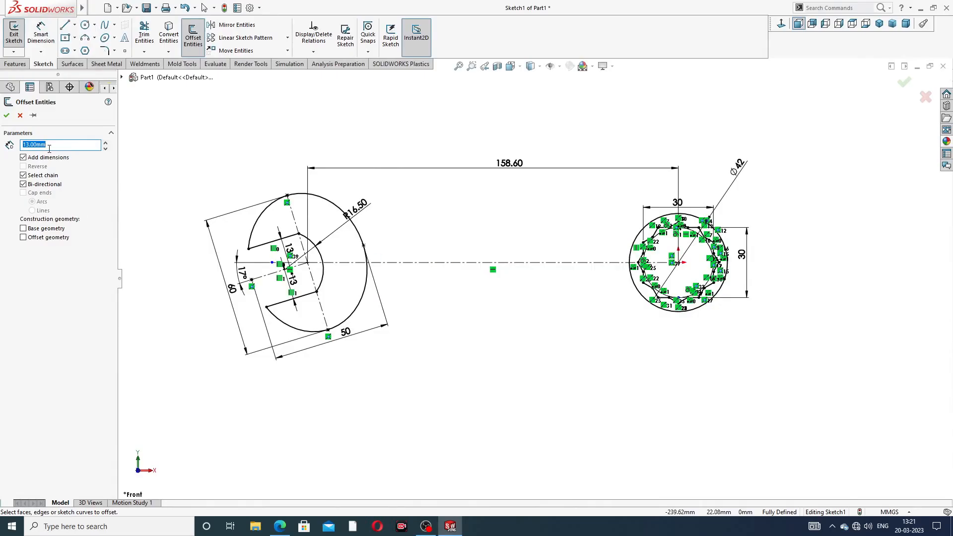
pyautogui.write('12')
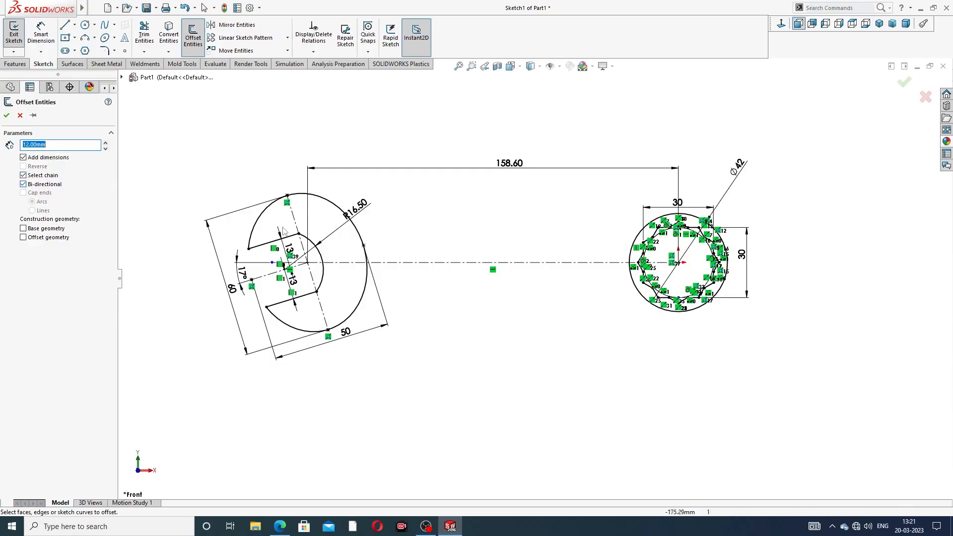
pyautogui.click(432, 264)
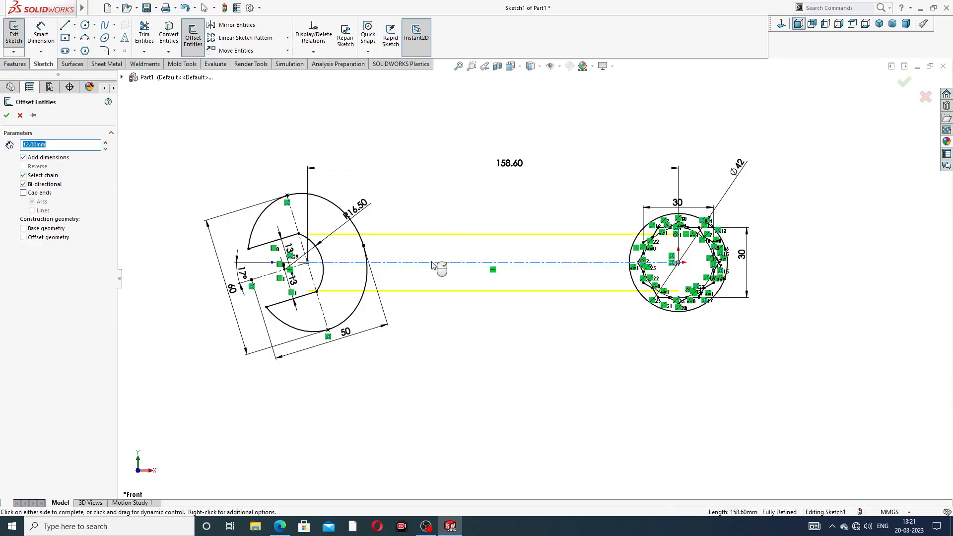
pyautogui.click(7, 118)
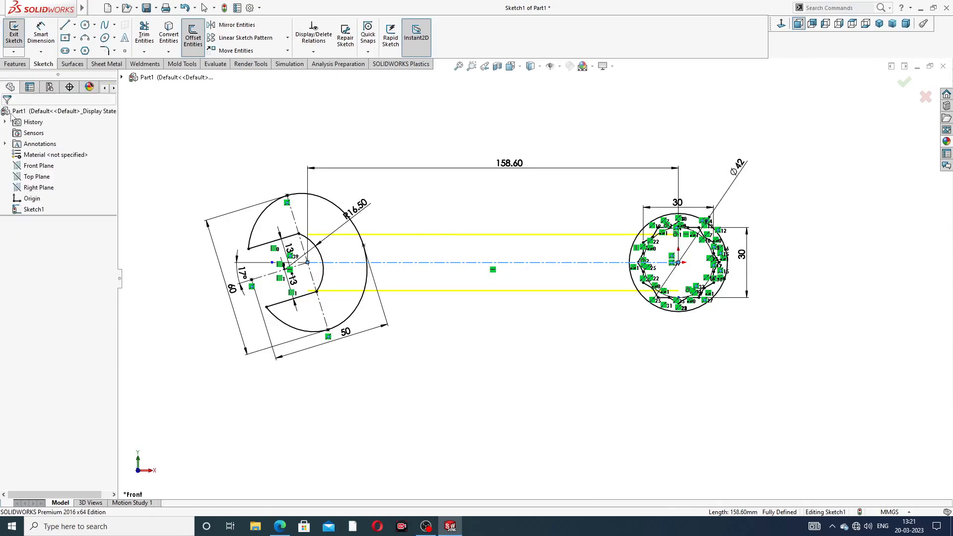
# - Trim the portions of both handle lines inside the open-end jaw, including the short leftover segment at the jaw's inner corner
pyautogui.scroll(-2, 373, 290)
pyautogui.scroll(-4, 373, 290)
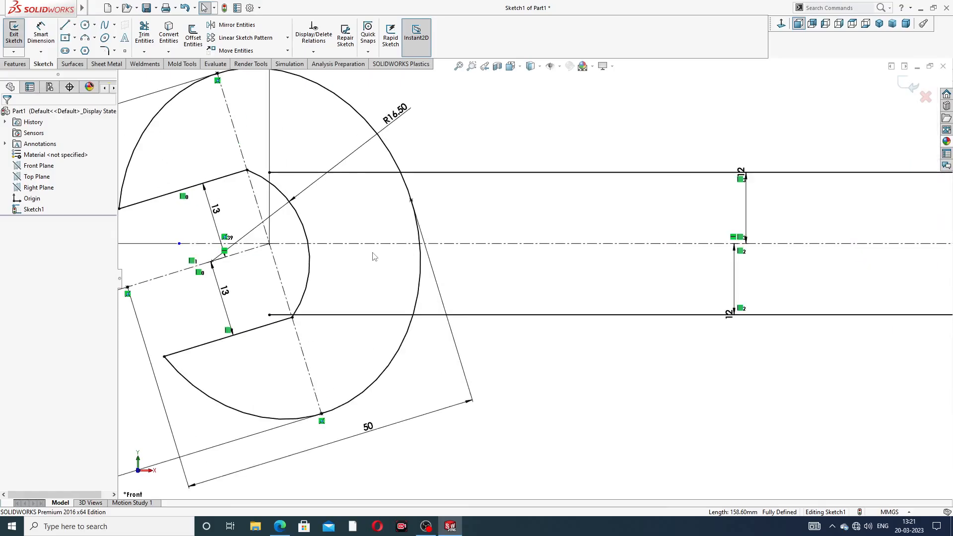
pyautogui.click(144, 34)
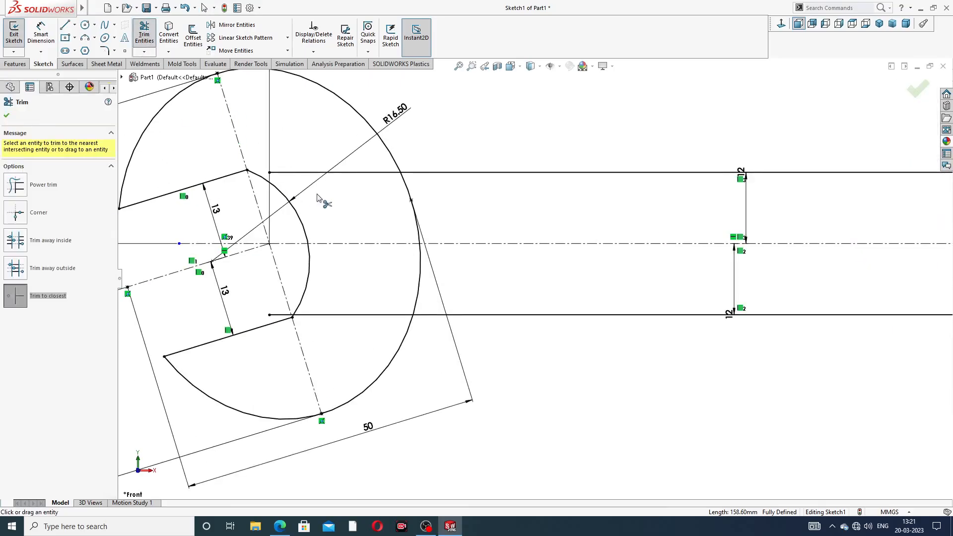
pyautogui.click(310, 173)
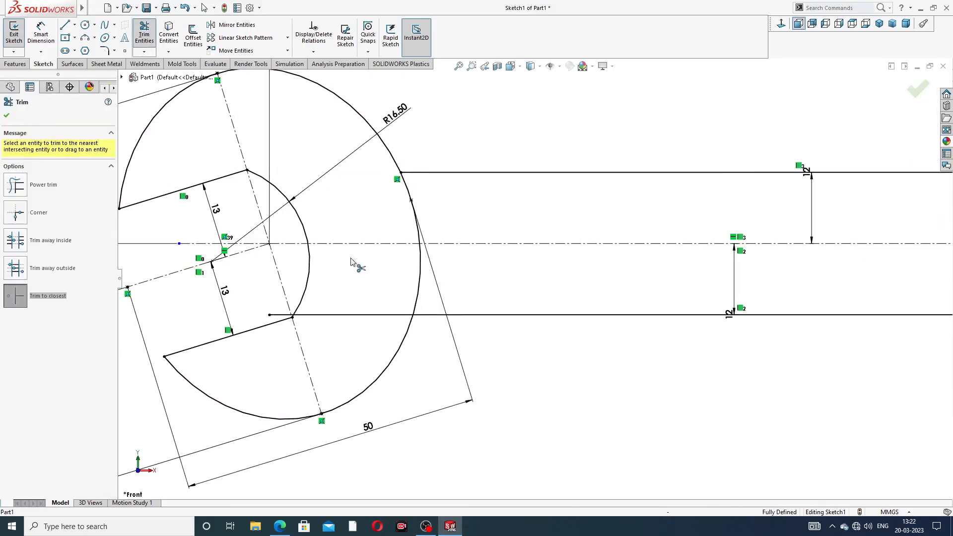
pyautogui.click(312, 316)
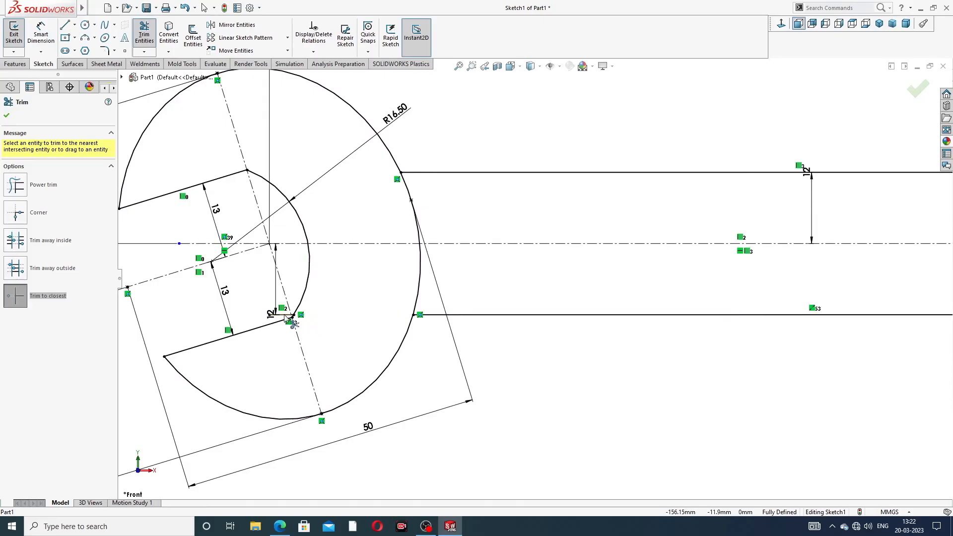
pyautogui.scroll(-2, 328, 315)
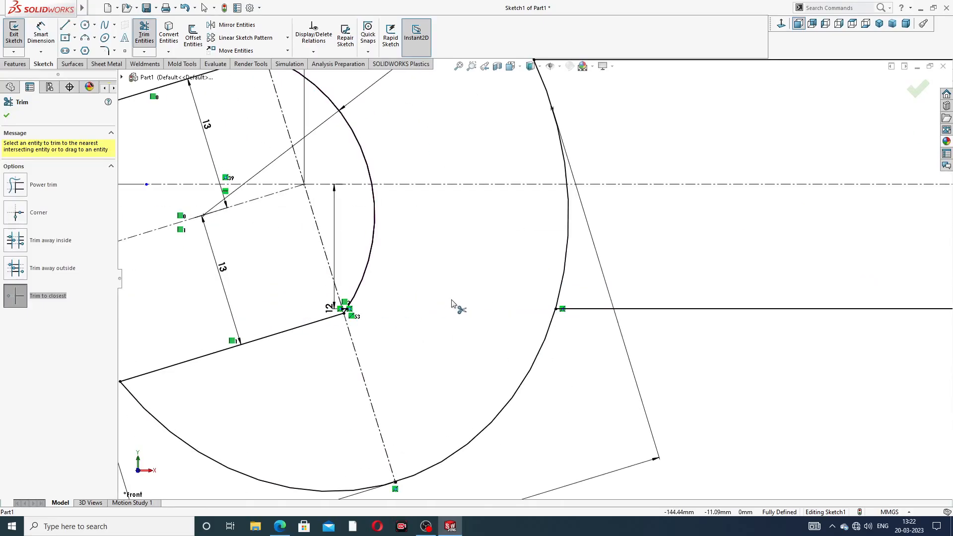
pyautogui.scroll(2, 452, 304)
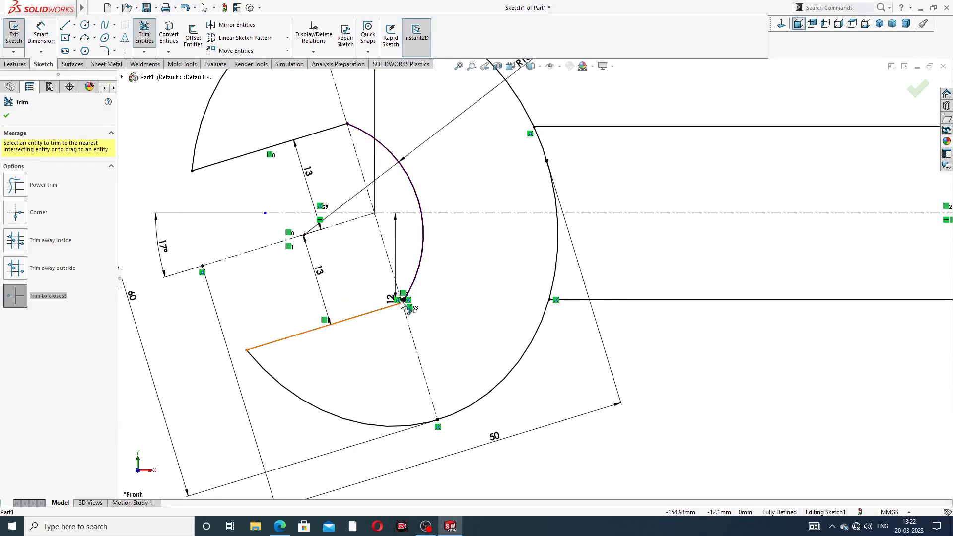
pyautogui.scroll(-5, 402, 304)
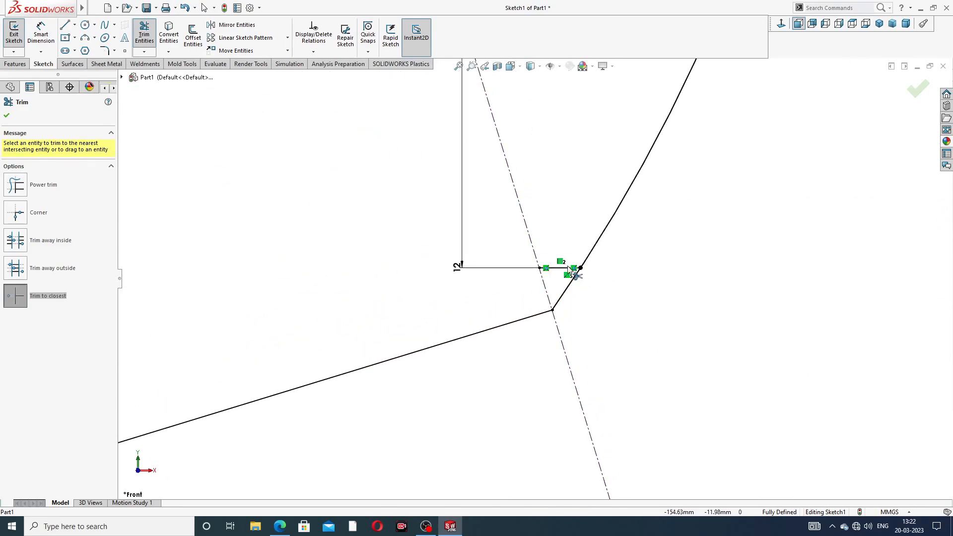
pyautogui.click(564, 270)
pyautogui.scroll(5, 640, 209)
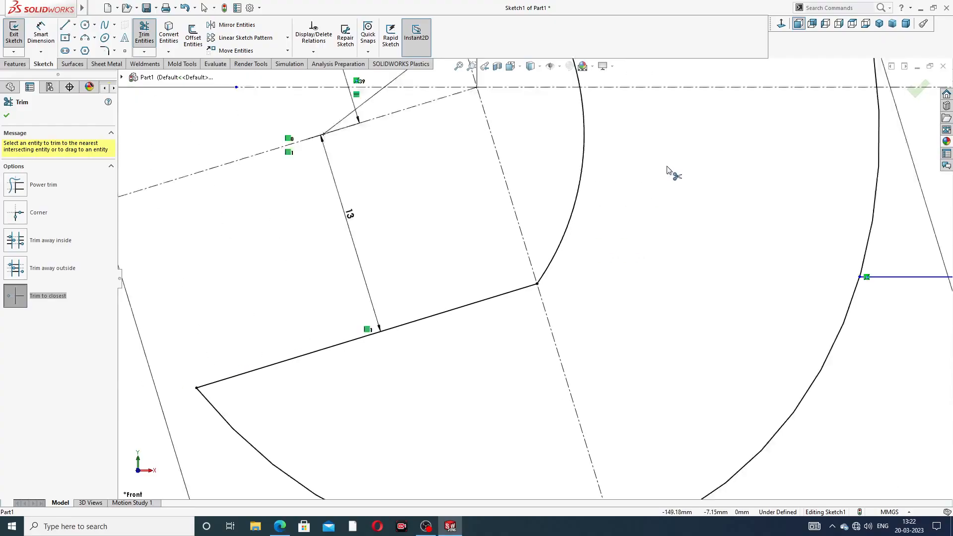
# - Trim both handle lines back to the outer 42 mm circle of the ring end
pyautogui.scroll(5, 670, 173)
pyautogui.scroll(-4, 696, 260)
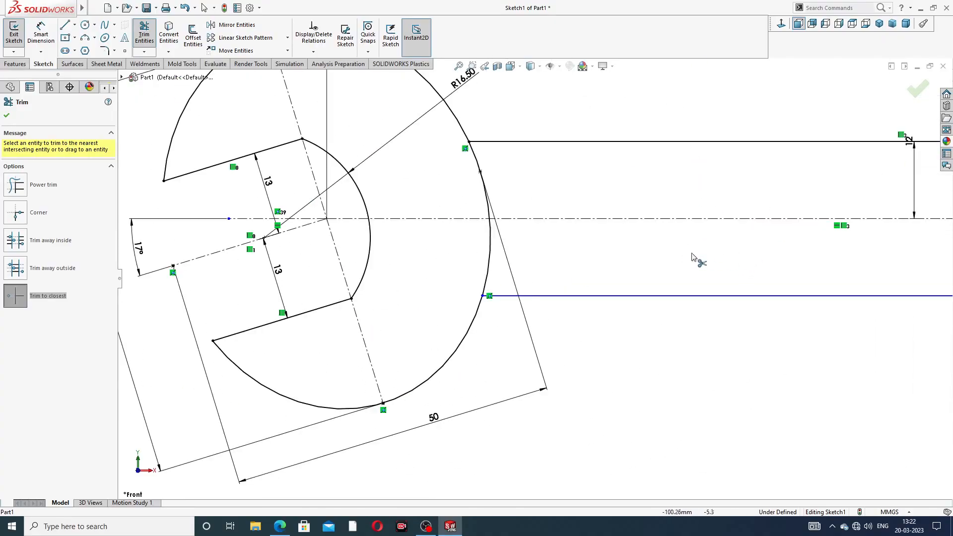
pyautogui.scroll(3, 700, 238)
pyautogui.scroll(3, 765, 229)
pyautogui.scroll(-8, 667, 238)
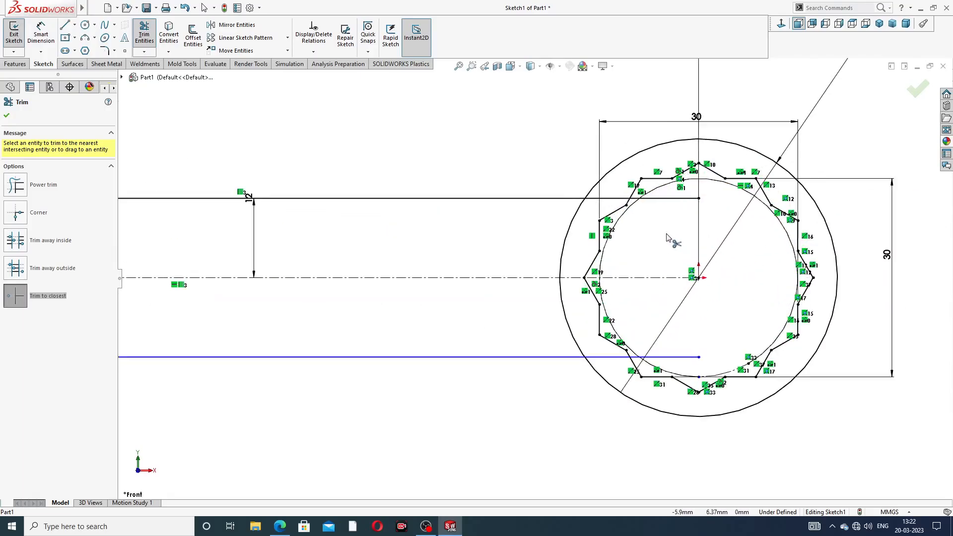
pyautogui.click(667, 180)
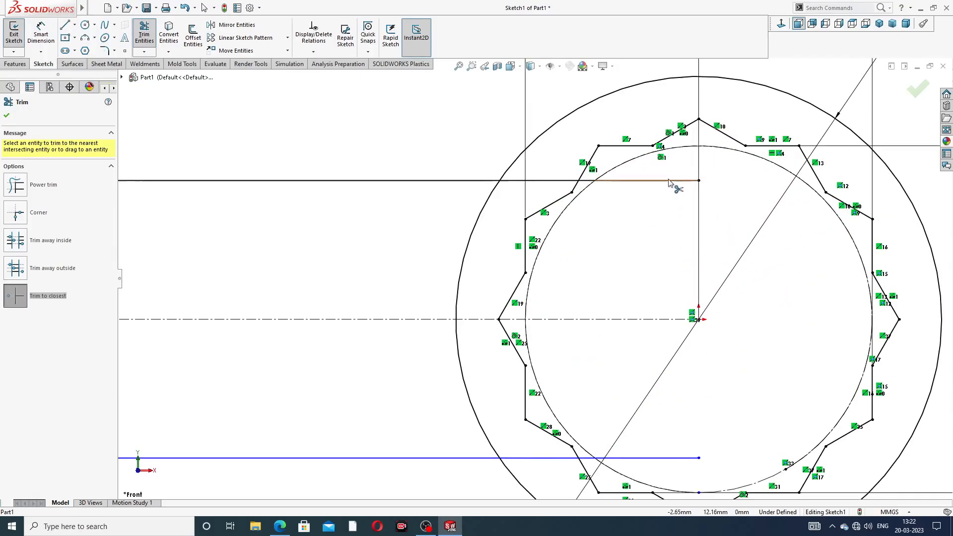
pyautogui.click(566, 181)
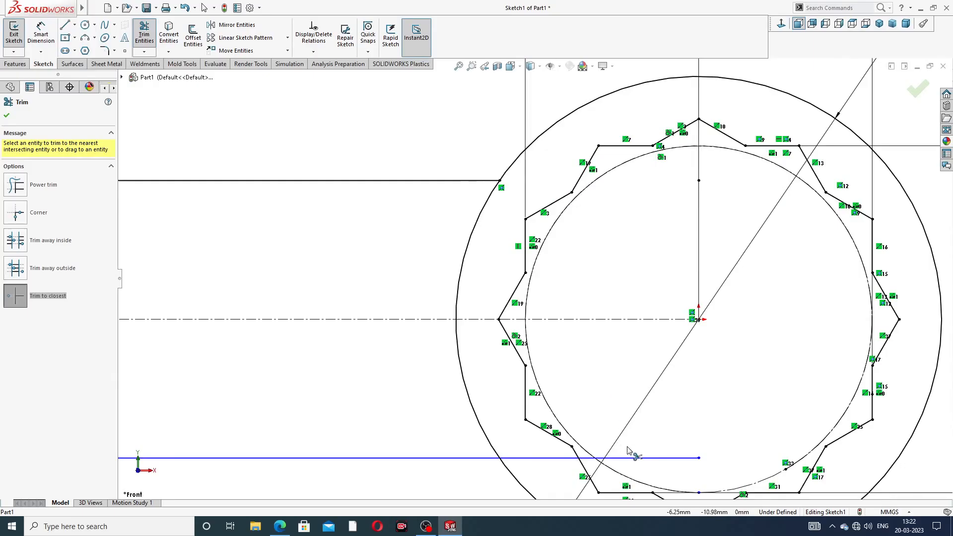
pyautogui.click(645, 457)
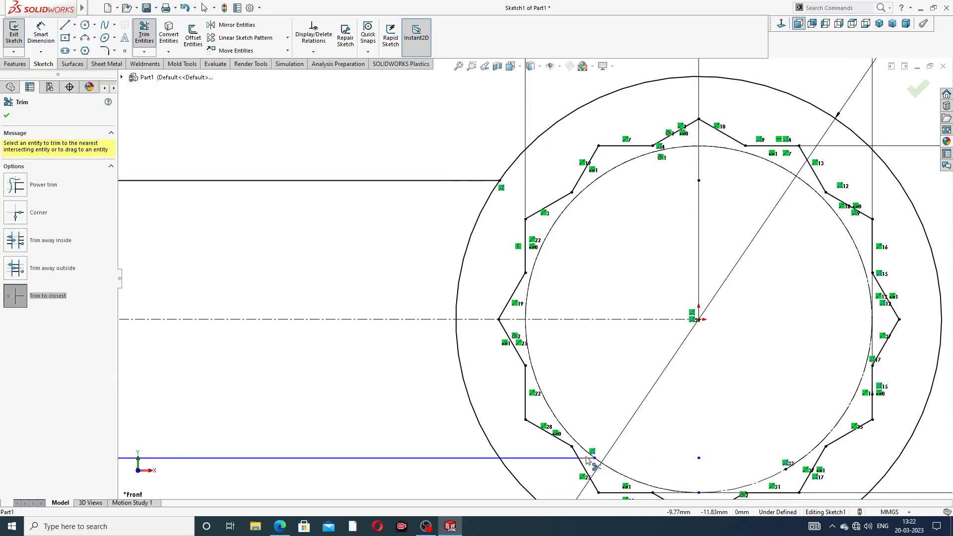
pyautogui.click(587, 459)
pyautogui.click(560, 459)
pyautogui.scroll(5, 453, 403)
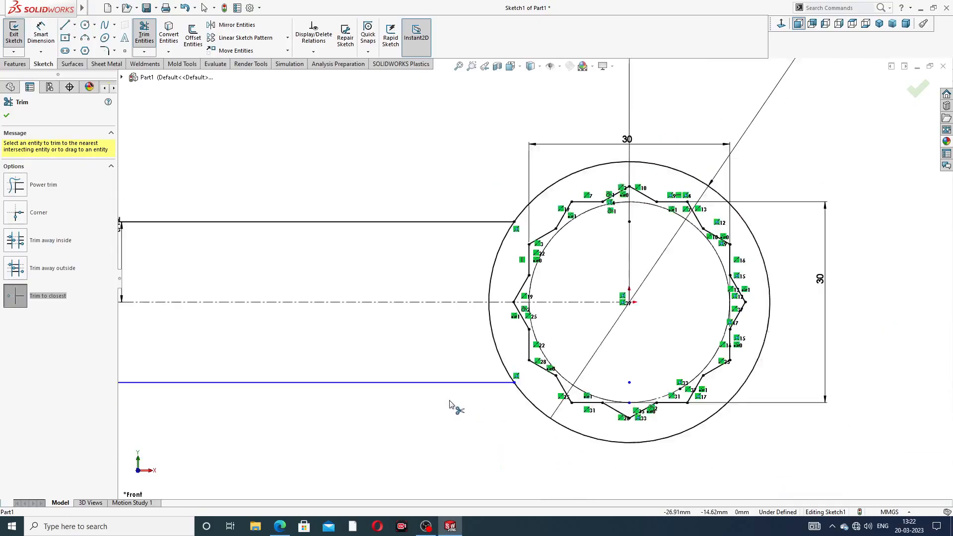
pyautogui.scroll(3, 460, 320)
pyautogui.scroll(-3, 398, 321)
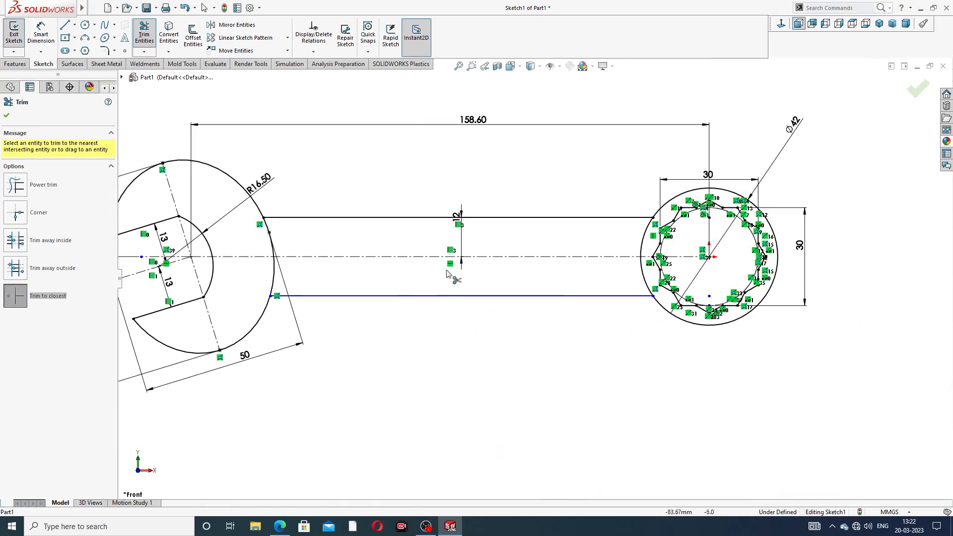
pyautogui.click(7, 116)
# - Dimension the lower handle line 12 mm from the horizontal centreline
pyautogui.click(41, 33)
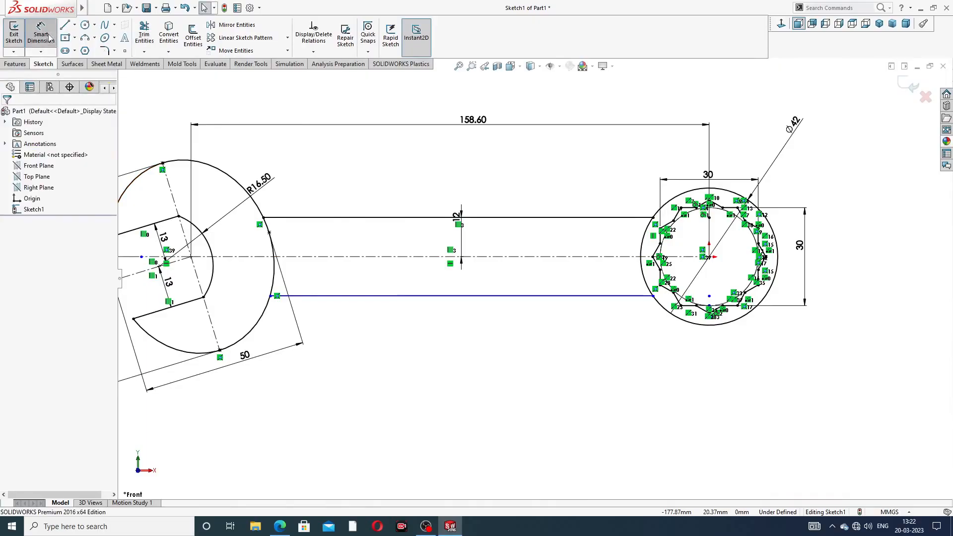
pyautogui.click(385, 257)
pyautogui.click(427, 296)
pyautogui.click(392, 282)
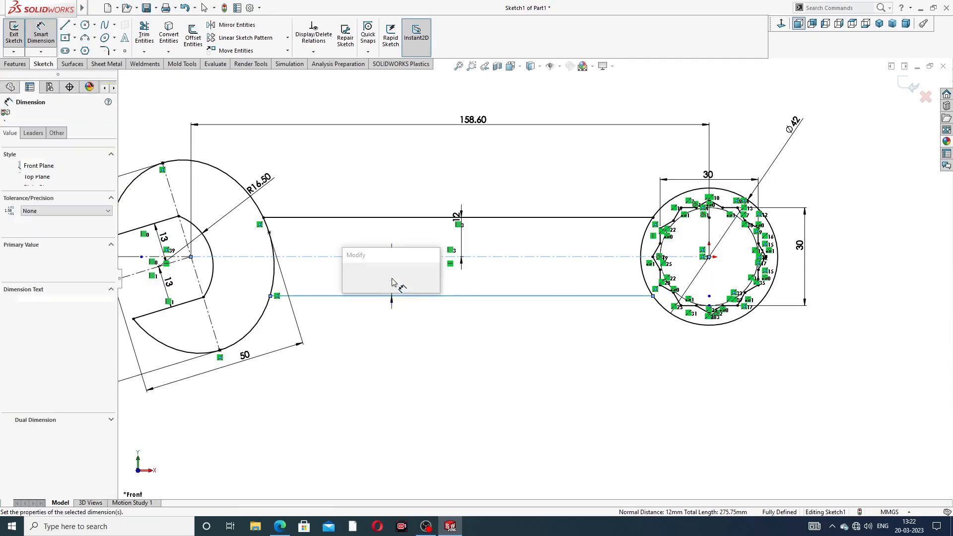
pyautogui.click(349, 276)
pyautogui.click(427, 385)
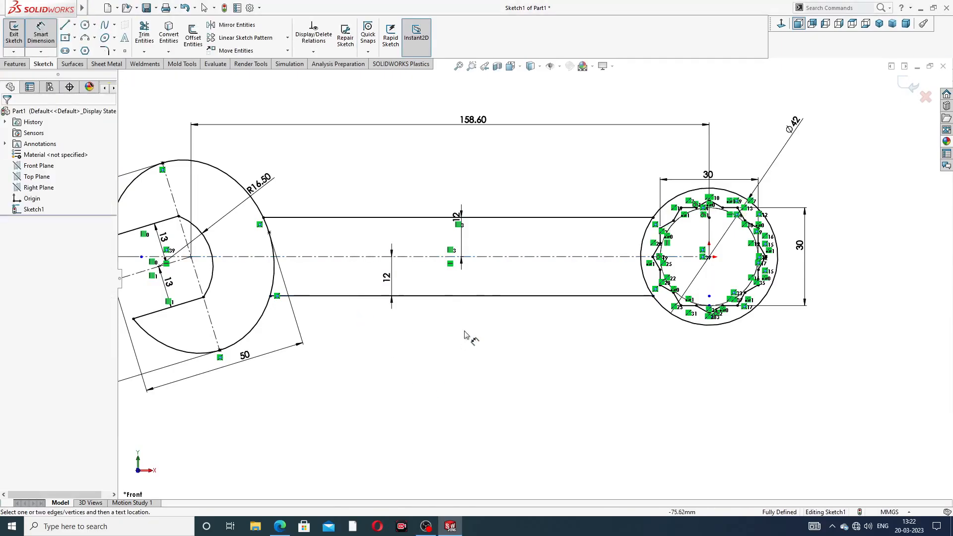
# - Reposition the upper handle line's 12 mm dimension between that line and the centreline, and leave the Smart Dimension tool
pyautogui.click(461, 234)
pyautogui.click(441, 236)
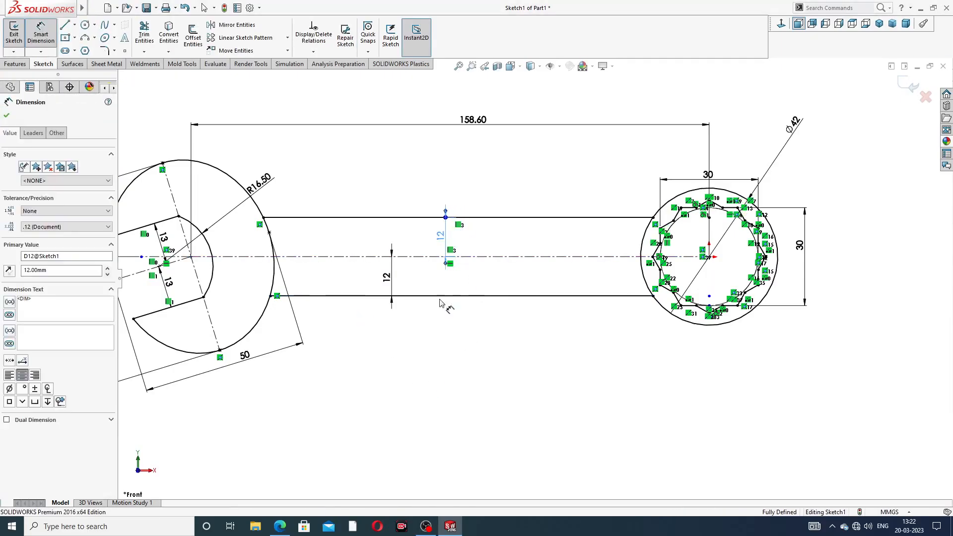
pyautogui.click(454, 341)
pyautogui.scroll(4, 465, 314)
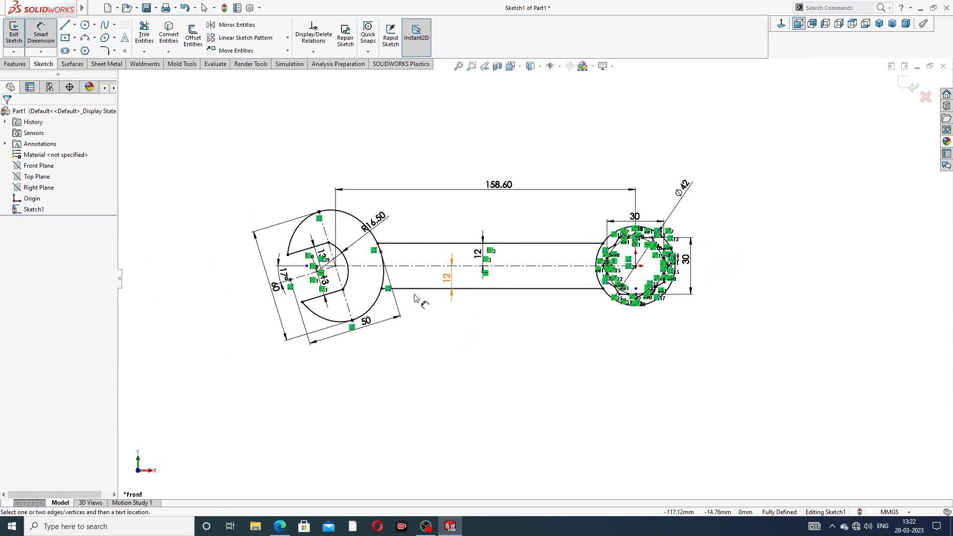
pyautogui.scroll(-4, 465, 313)
pyautogui.rightClick(634, 131)
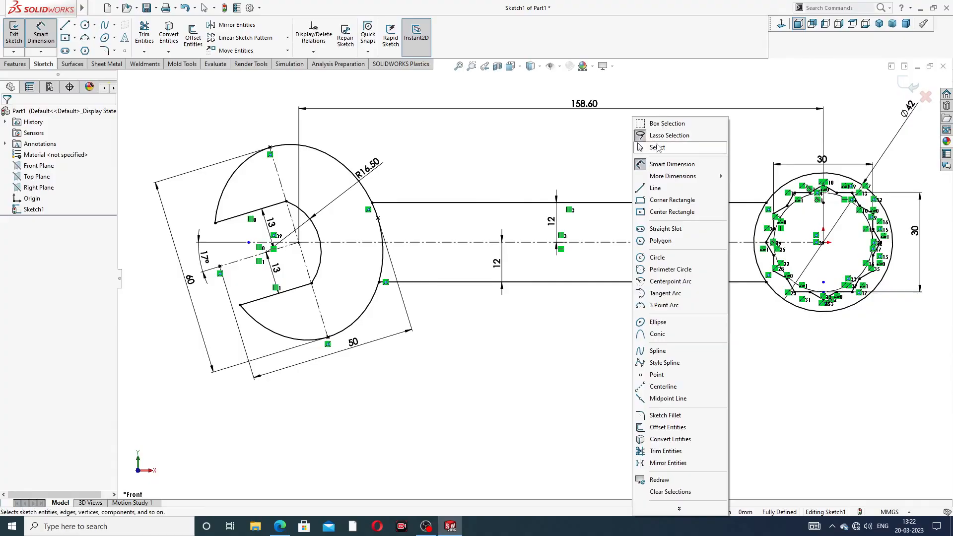
pyautogui.click(661, 147)
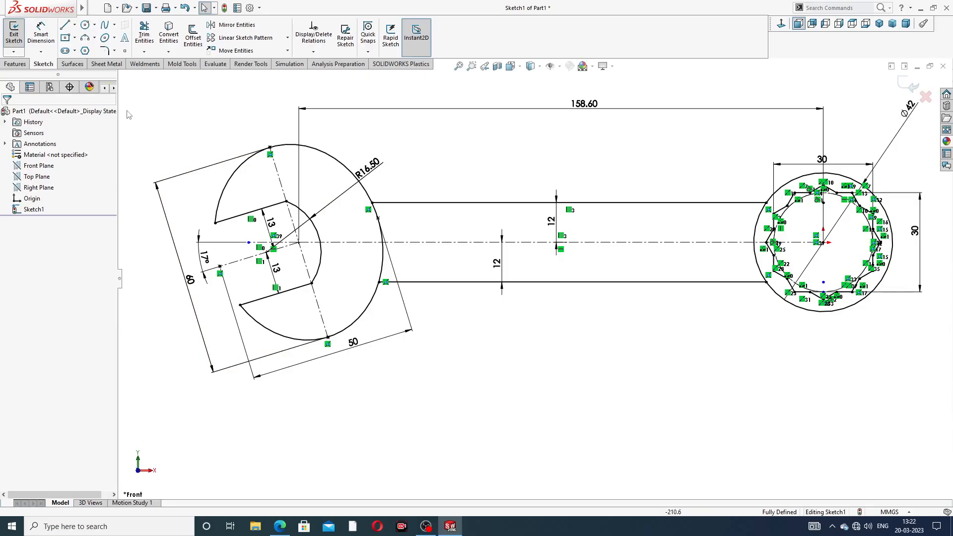
# - Extrude the open-end jaw and ring-end regions of the sketch 10 mm, Mid Plane, checking the thickness against the PDF drawing
pyautogui.click(15, 63)
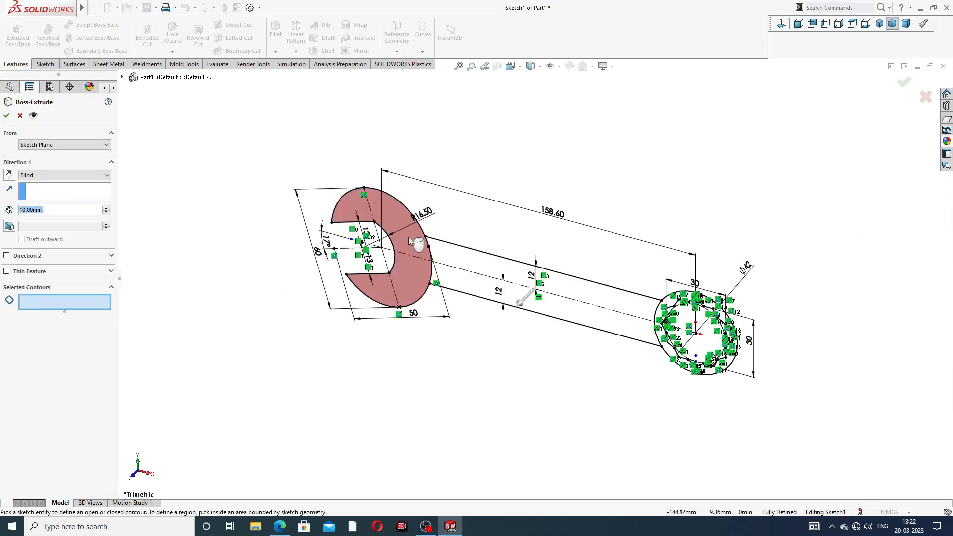
pyautogui.click(409, 236)
pyautogui.scroll(-5, 705, 320)
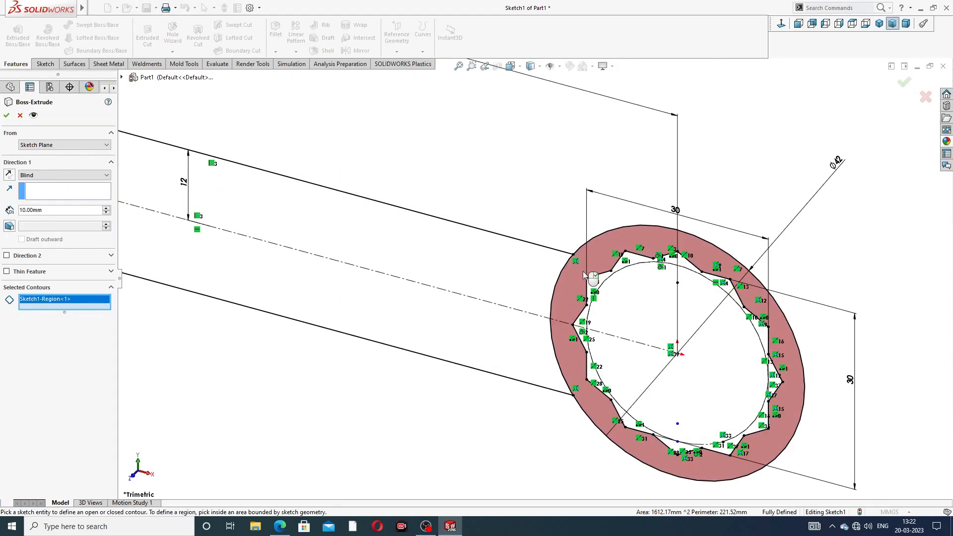
pyautogui.click(582, 271)
pyautogui.scroll(5, 528, 302)
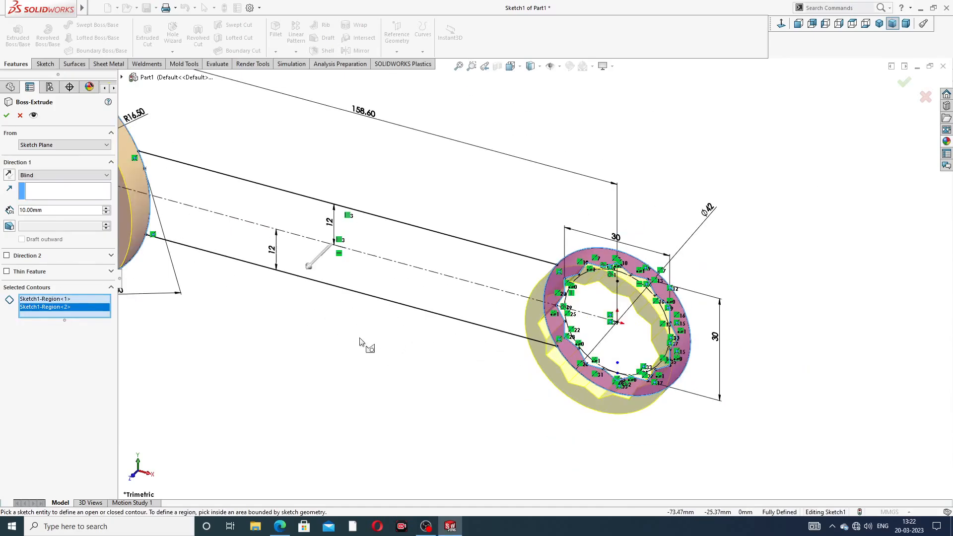
pyautogui.click(60, 175)
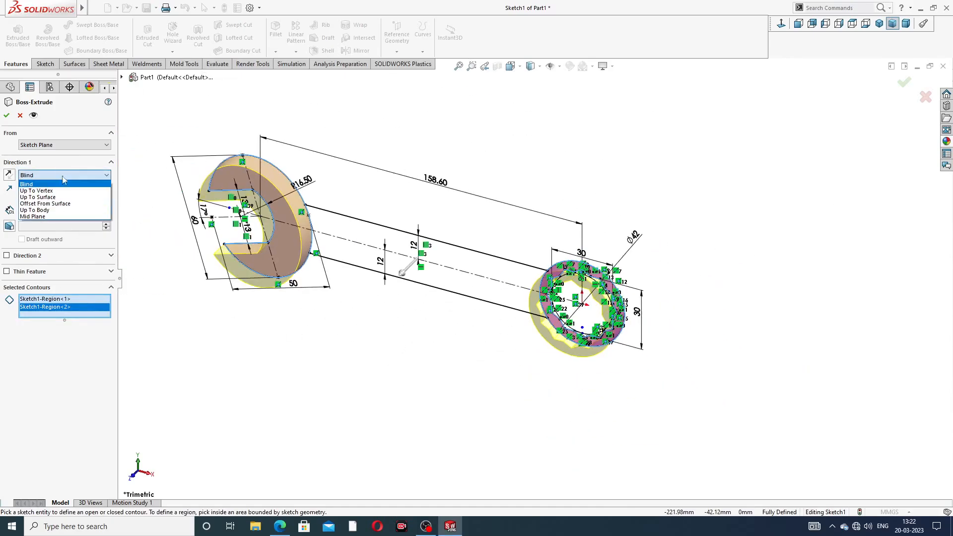
pyautogui.click(56, 220)
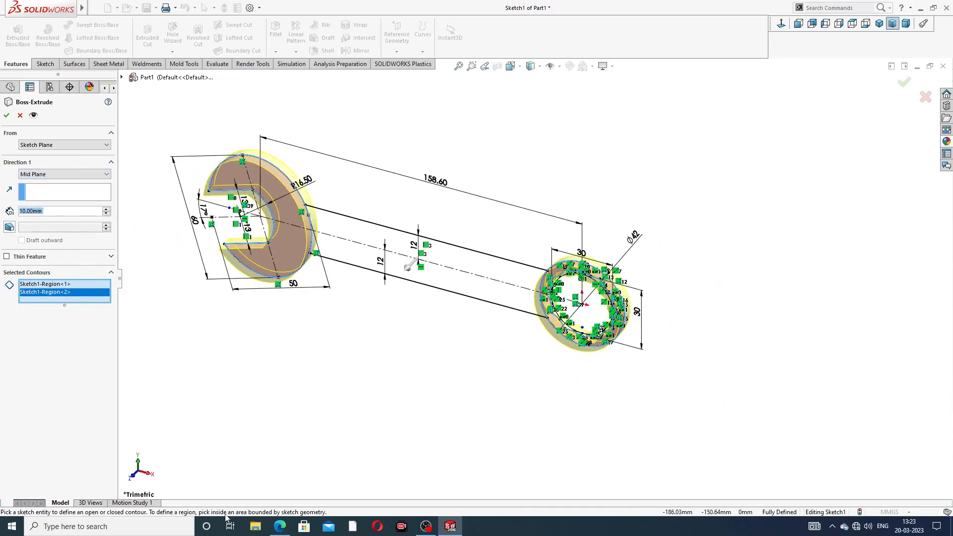
pyautogui.click(280, 527)
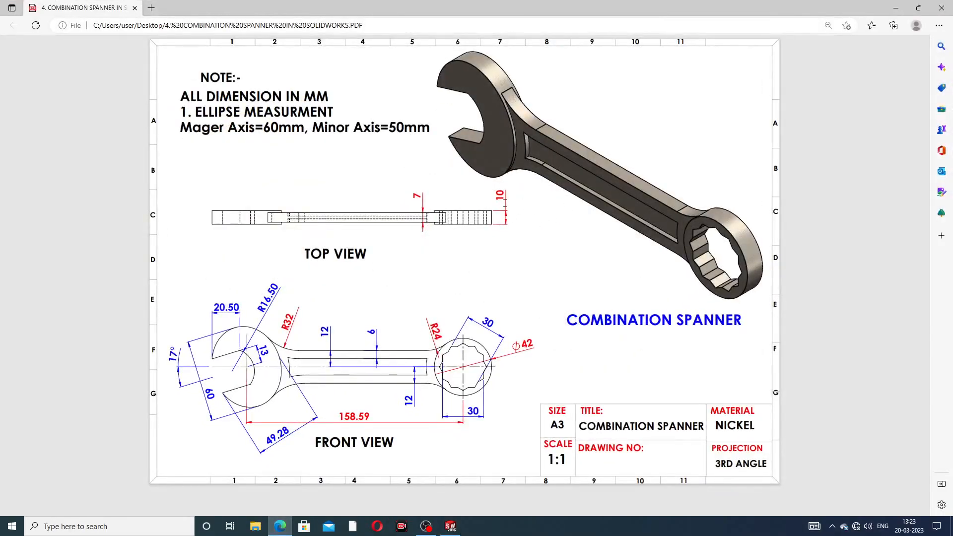
pyautogui.click(281, 527)
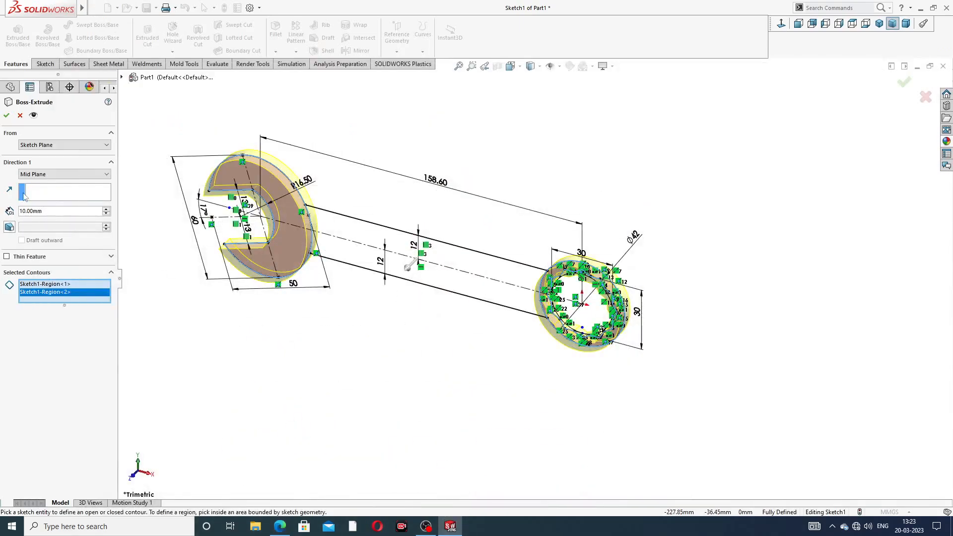
pyautogui.click(6, 115)
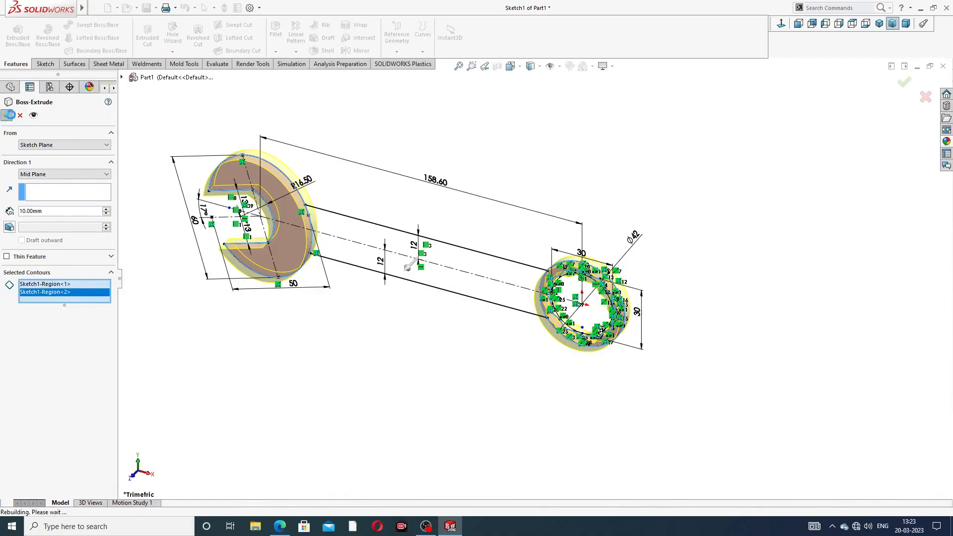
pyautogui.click(168, 268)
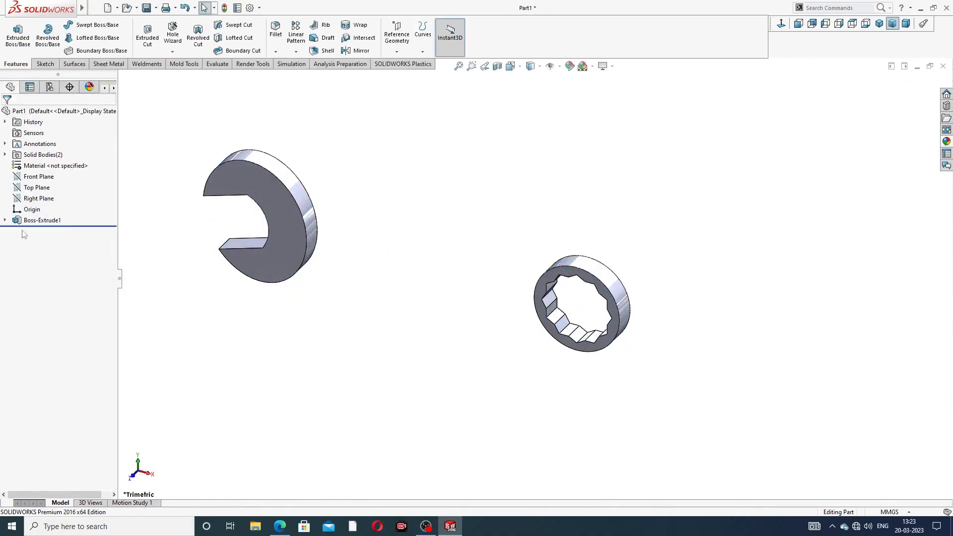
# - Reuse the first extrusion's sketch to extrude the handle region between the heads 7 mm, Mid Plane, with Merge result on
pyautogui.click(5, 220)
pyautogui.click(39, 231)
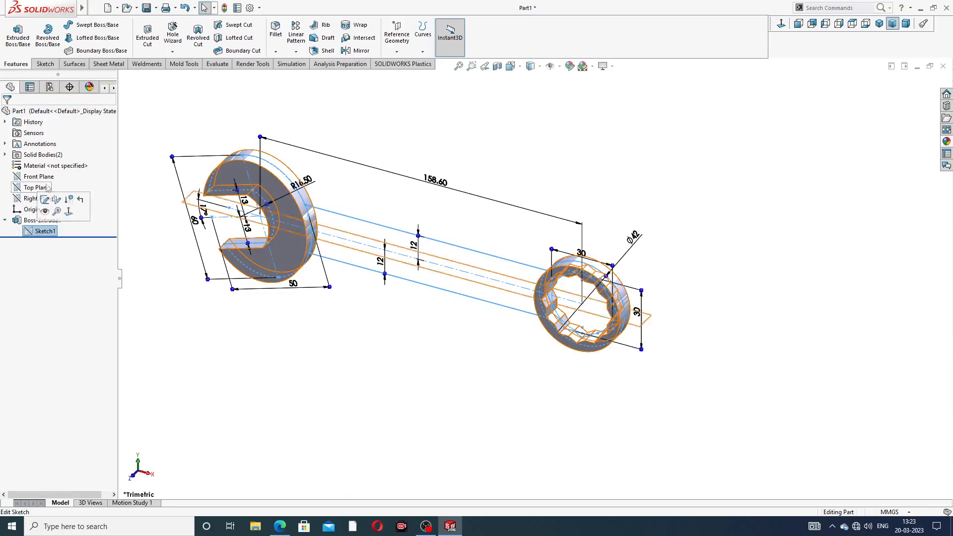
pyautogui.click(18, 34)
pyautogui.click(386, 245)
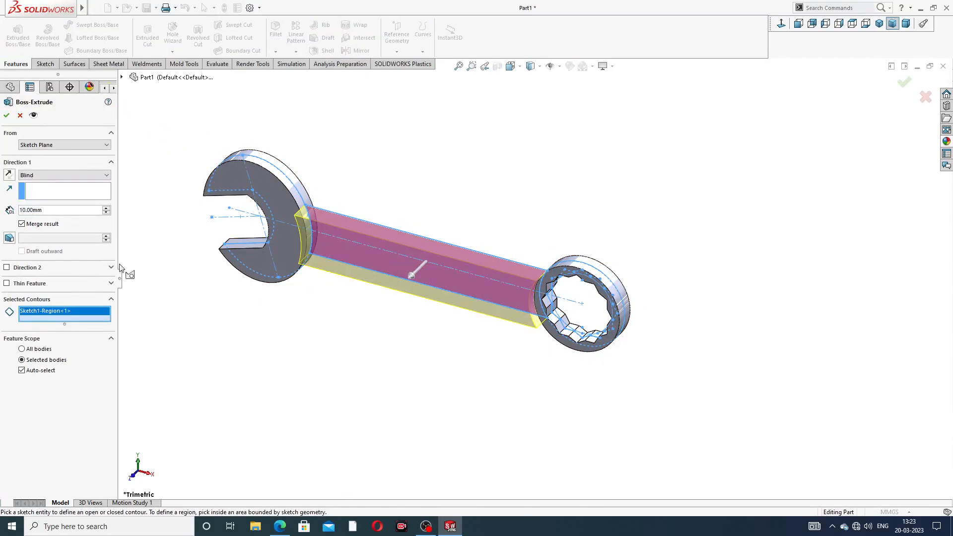
pyautogui.click(89, 175)
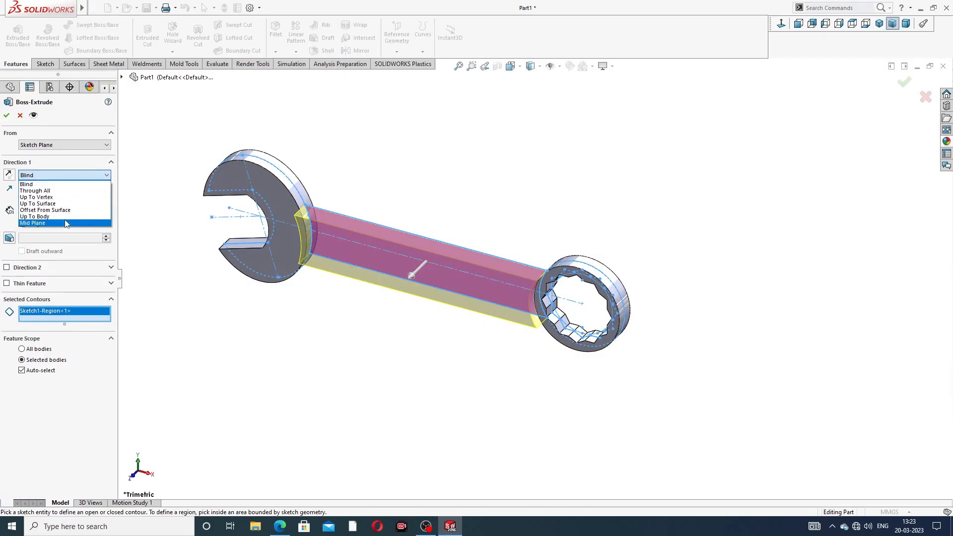
pyautogui.click(66, 223)
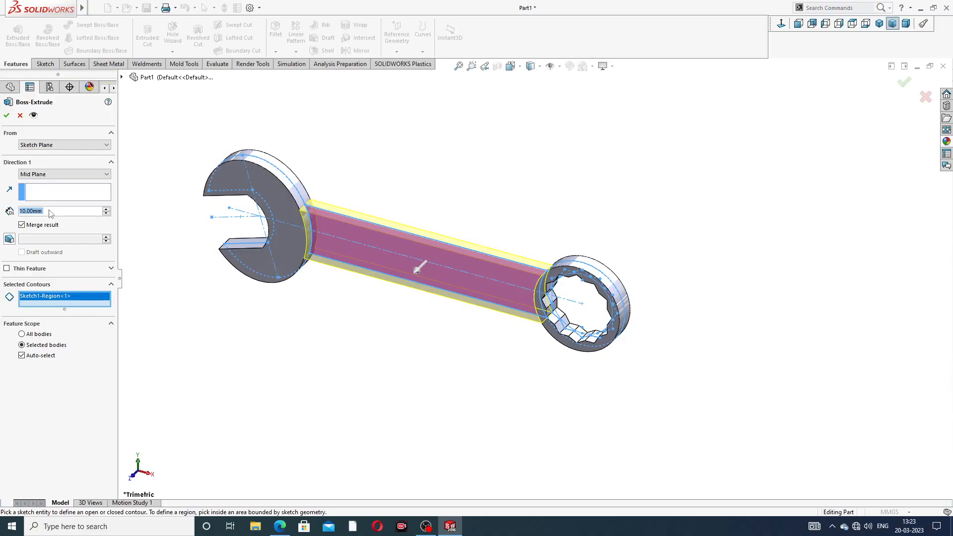
pyautogui.write('7')
pyautogui.press('Return')
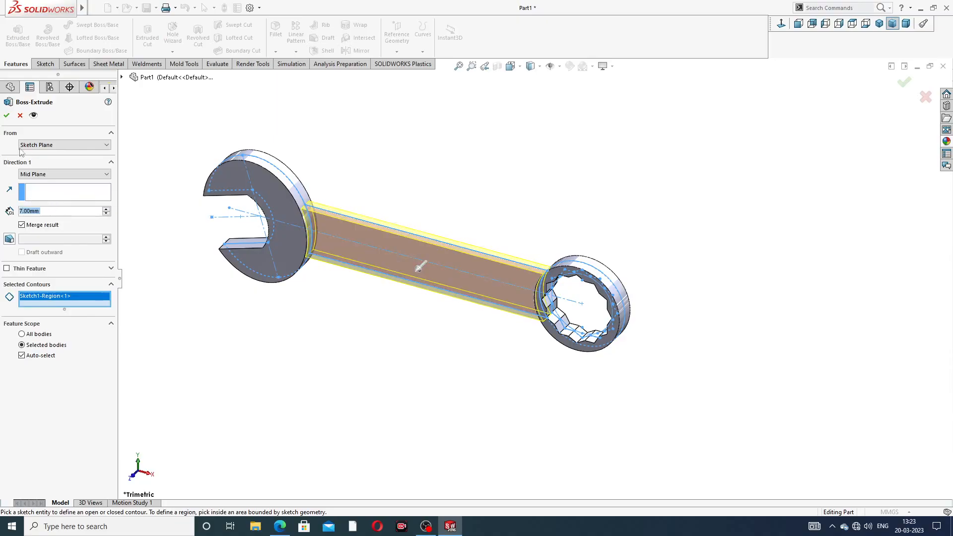
pyautogui.click(6, 117)
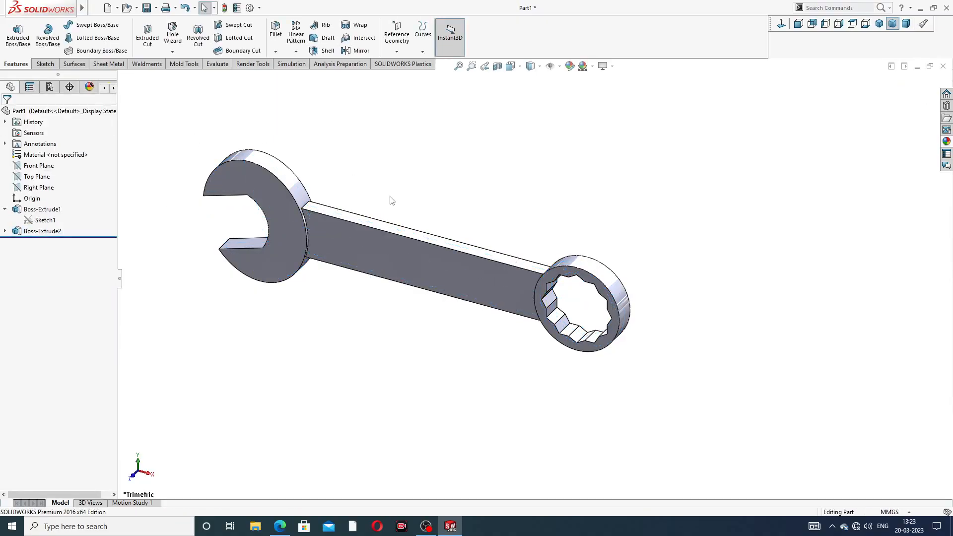
# - Apply the polished nickel appearance to the whole spanner
pyautogui.moveTo(383, 317); pyautogui.dragTo(383, 267, button='middle')
pyautogui.scroll(3, 441, 259)
pyautogui.scroll(-3, 383, 270)
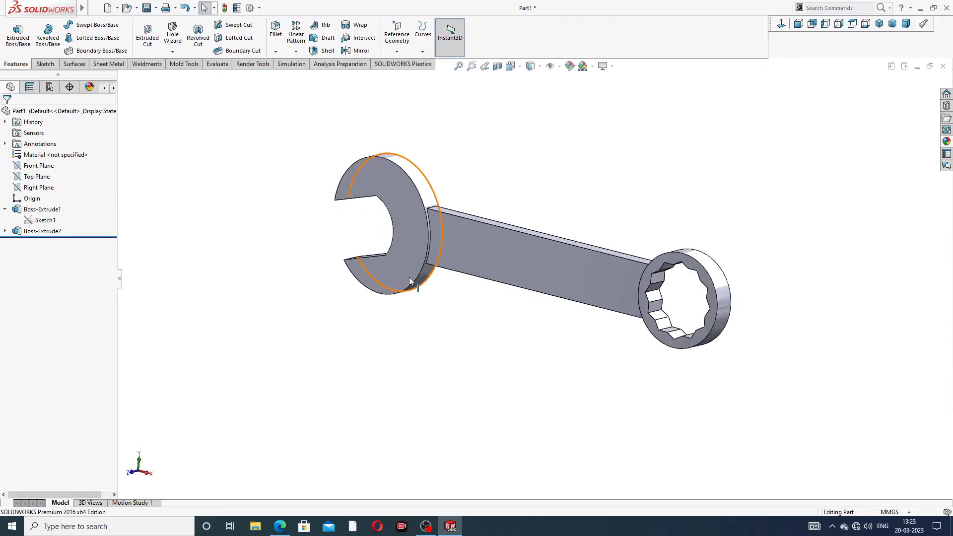
pyautogui.click(947, 141)
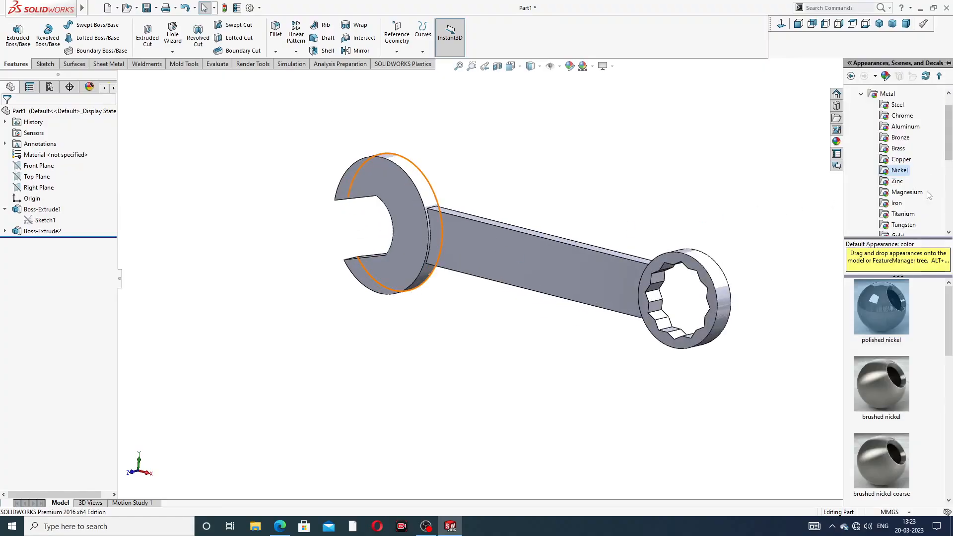
pyautogui.doubleClick(890, 308)
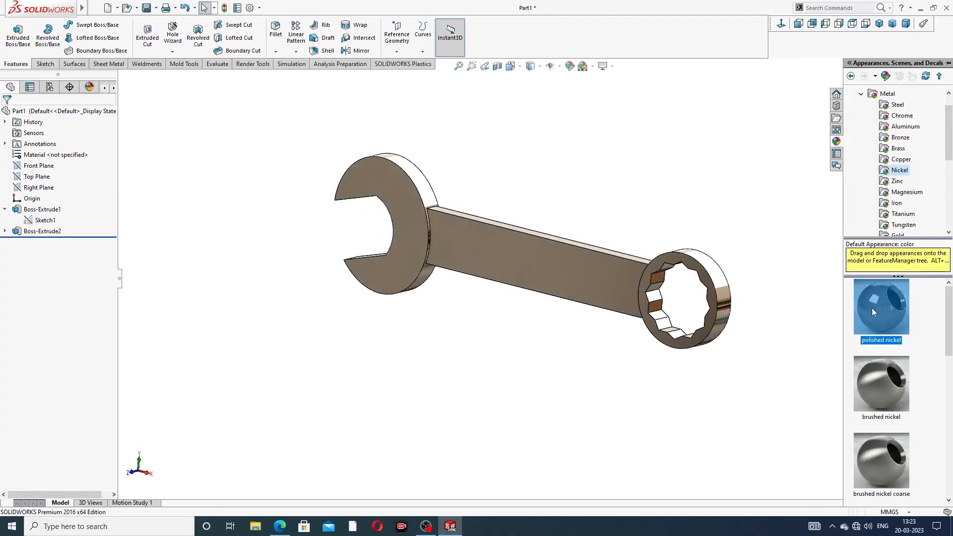
pyautogui.click(598, 214)
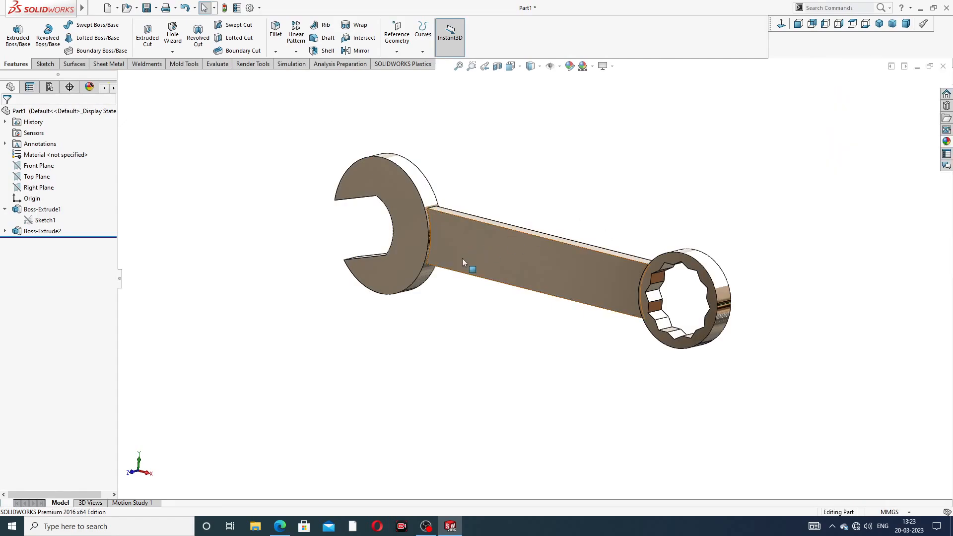
# - Inspect the spanner in isometric view and check the PDF drawing for the fillet radii where the handle meets both heads
pyautogui.moveTo(462, 258); pyautogui.dragTo(472, 282, button='middle')
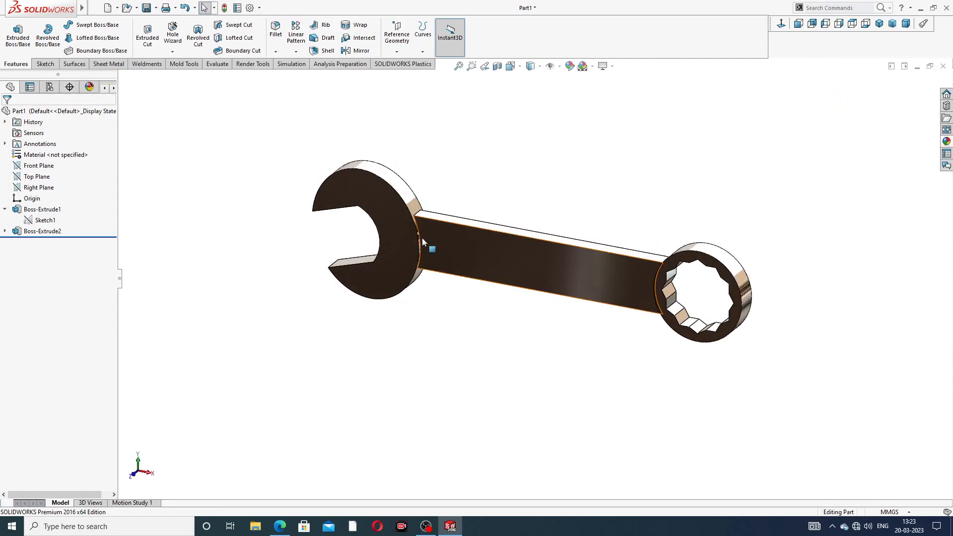
pyautogui.scroll(-2, 427, 236)
pyautogui.scroll(2, 531, 189)
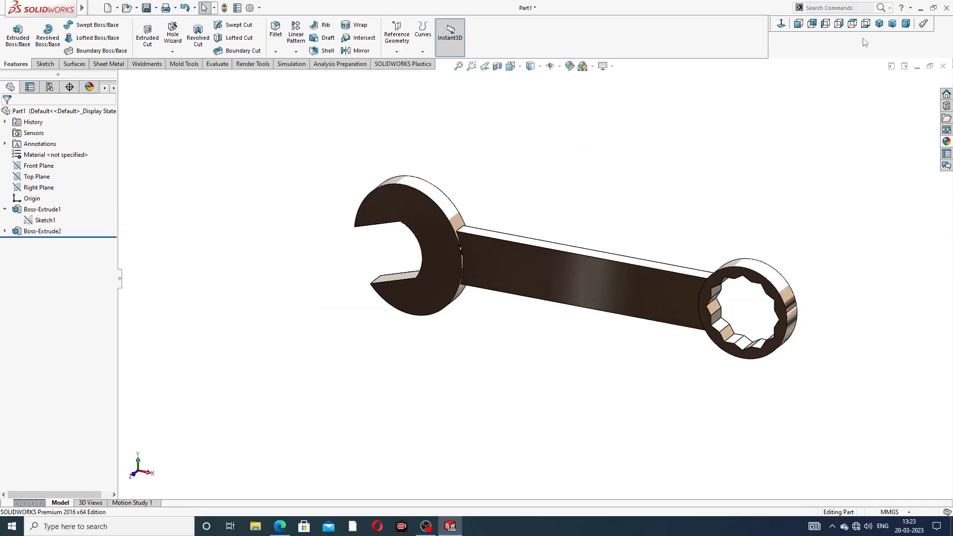
pyautogui.click(880, 24)
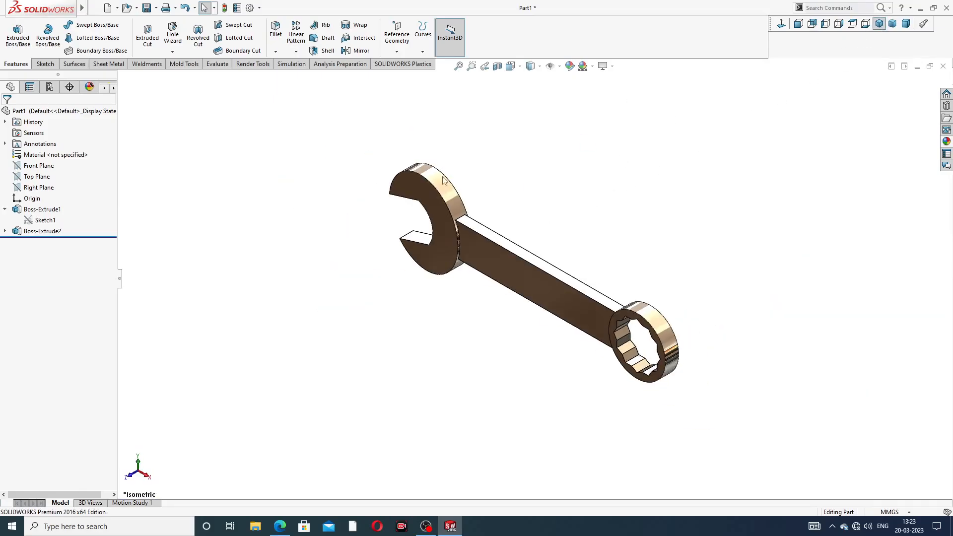
pyautogui.click(280, 526)
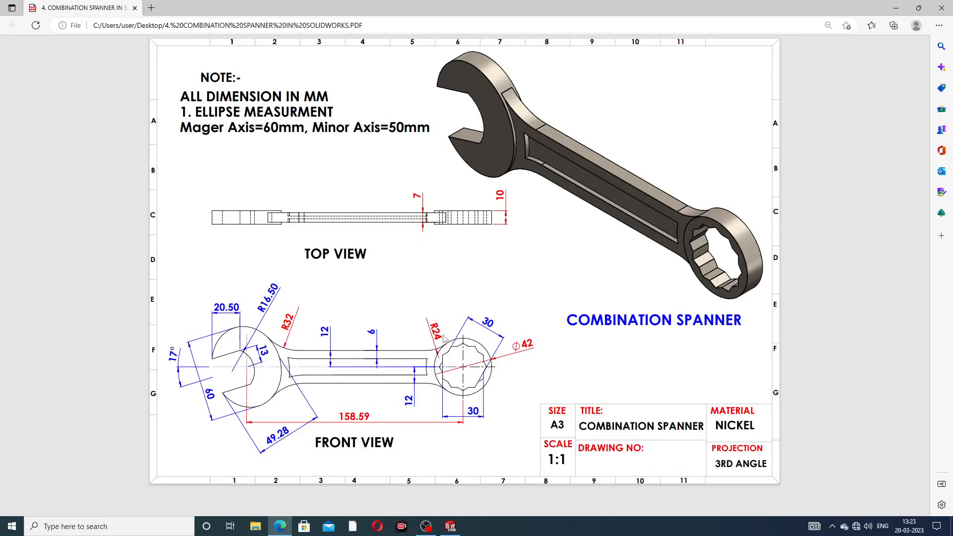
pyautogui.click(282, 529)
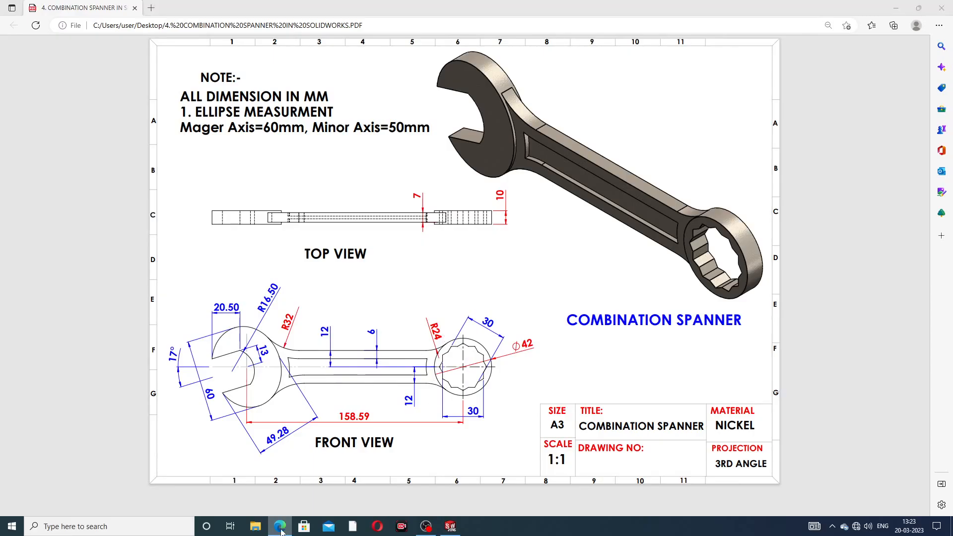
pyautogui.scroll(-2, 392, 236)
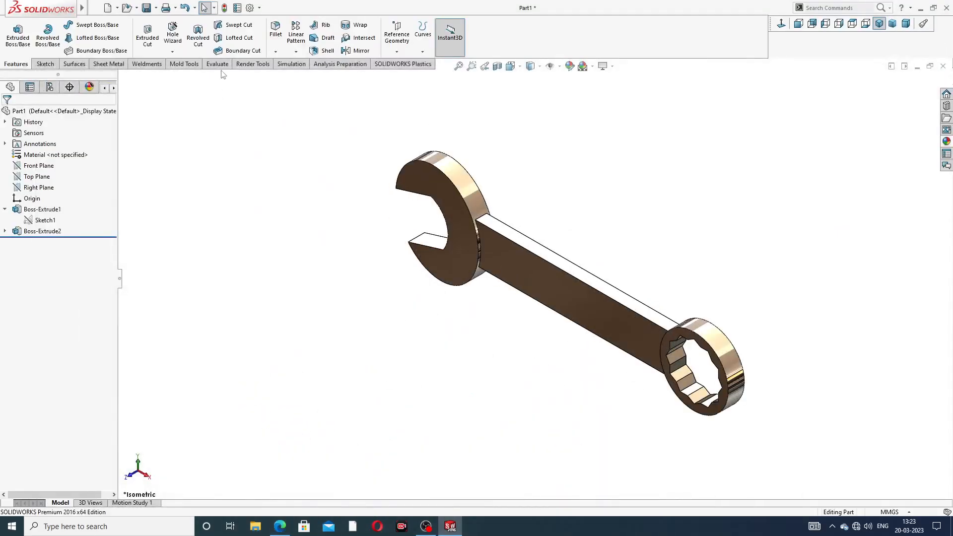
# - Fillet the two edges where the handle's sides meet the open-end head with a 32 mm radius
pyautogui.click(276, 30)
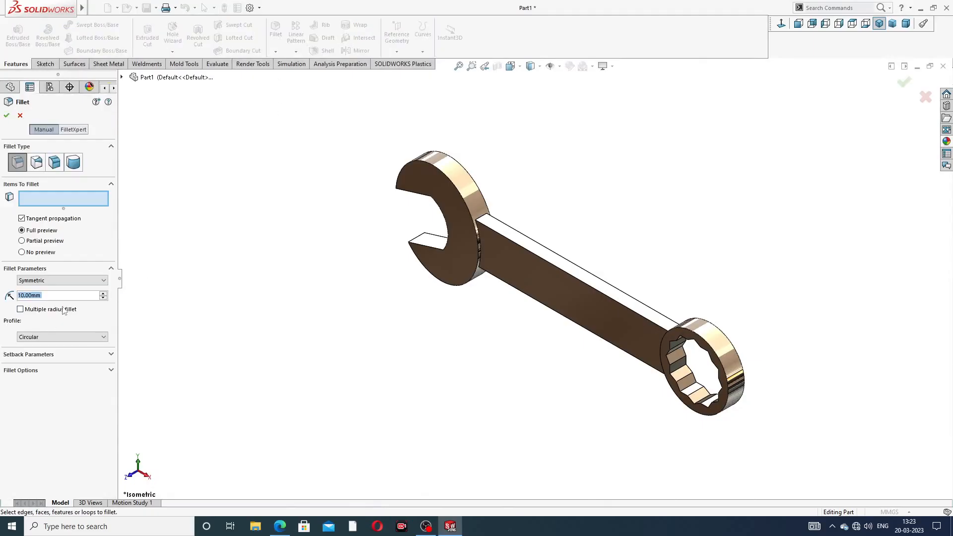
pyautogui.write('32')
pyautogui.press('Return')
pyautogui.scroll(-2, 444, 306)
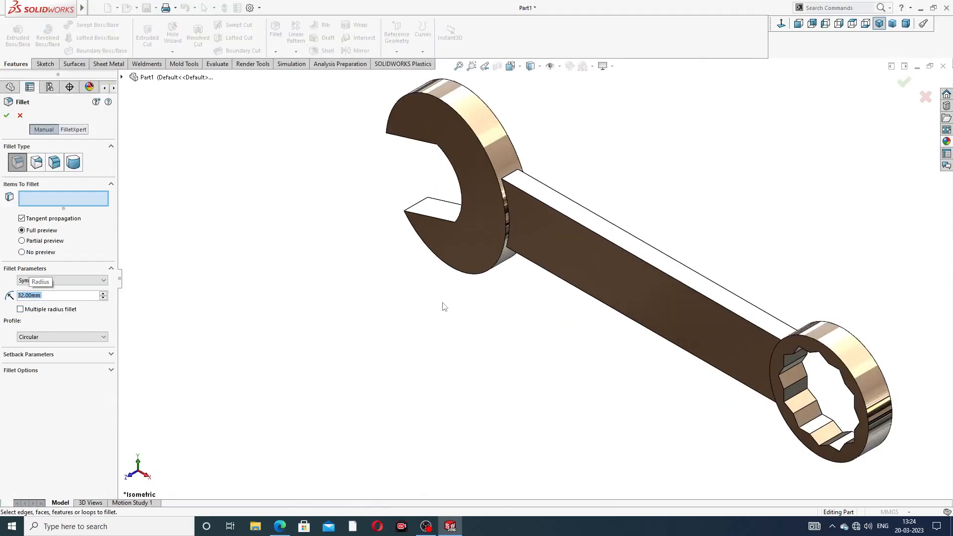
pyautogui.click(514, 173)
pyautogui.moveTo(548, 320); pyautogui.dragTo(504, 322, button='middle')
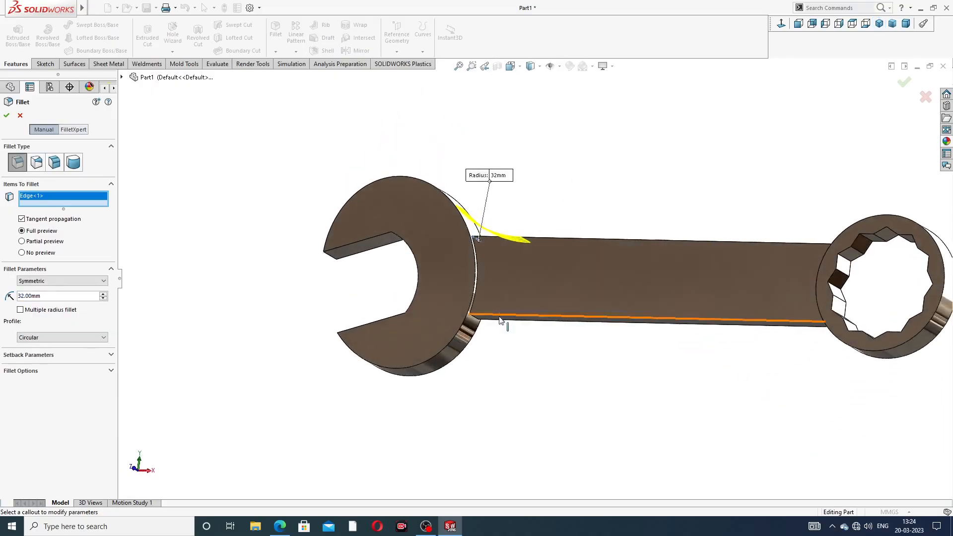
pyautogui.scroll(-2, 496, 325)
pyautogui.click(461, 313)
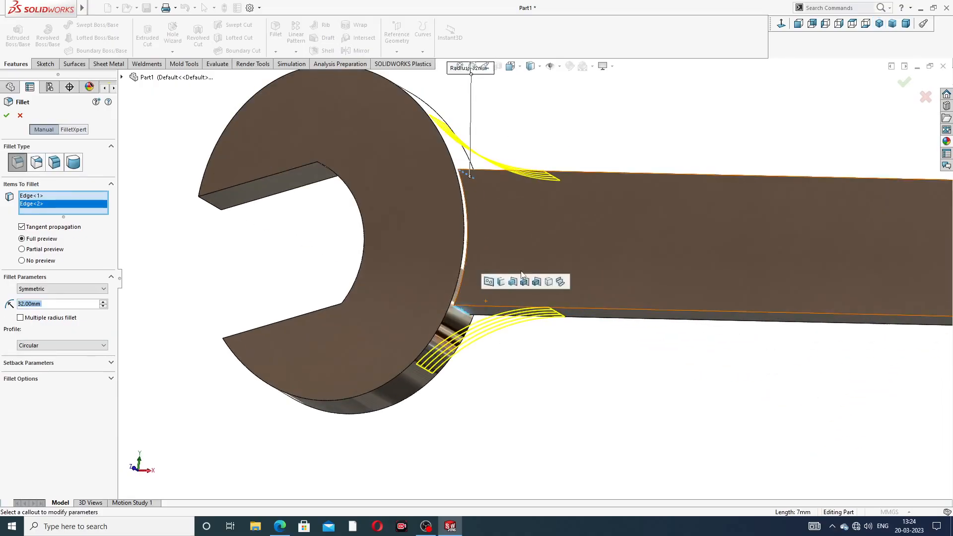
pyautogui.scroll(3, 532, 283)
pyautogui.click(904, 83)
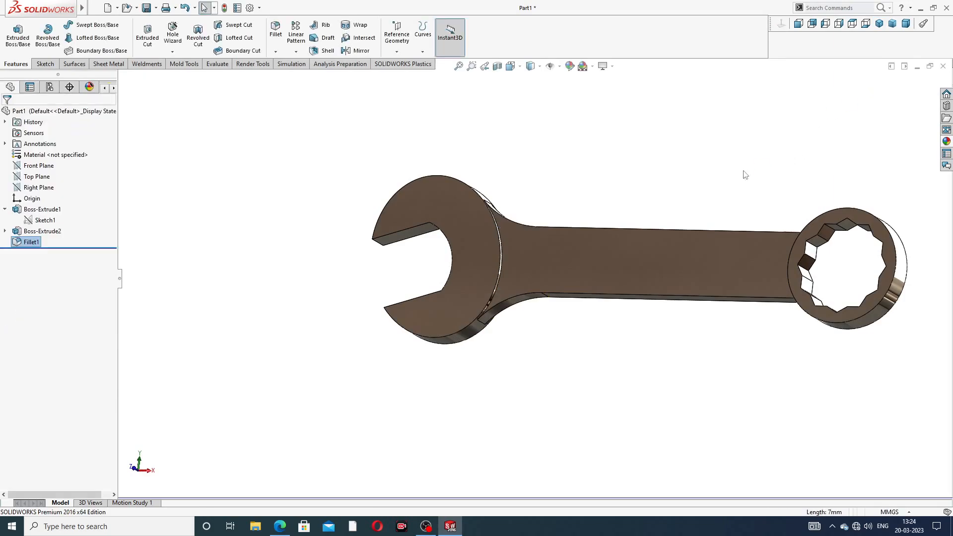
# - Fillet the two edges where the handle's sides meet the ring-end head with a 24 mm radius
pyautogui.moveTo(560, 162); pyautogui.dragTo(518, 250, button='middle')
pyautogui.click(277, 36)
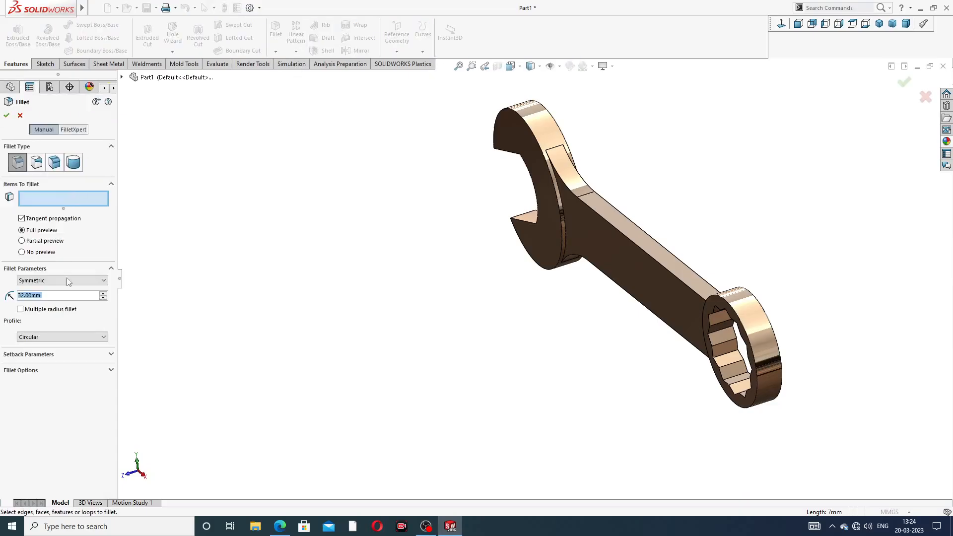
pyautogui.write('24')
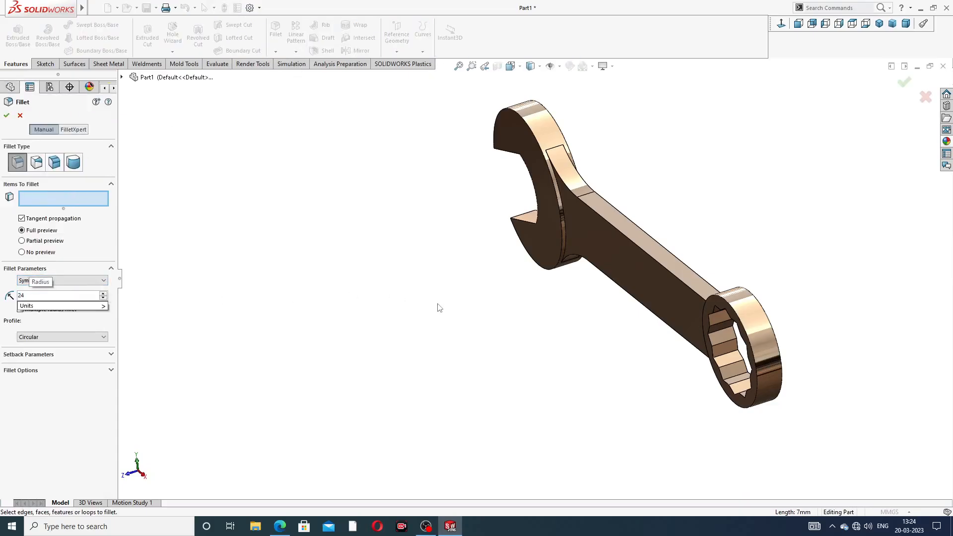
pyautogui.press('Return')
pyautogui.moveTo(731, 273); pyautogui.dragTo(845, 288, button='middle')
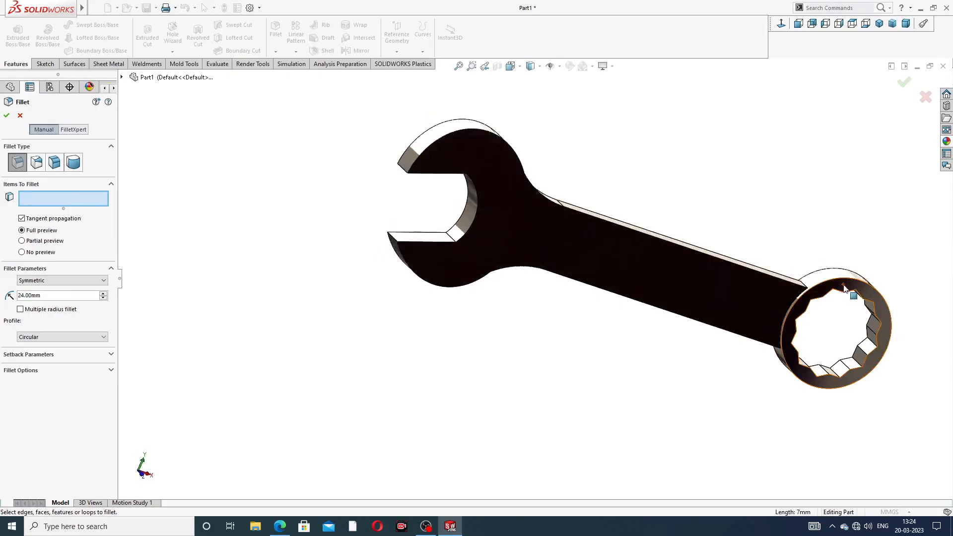
pyautogui.scroll(-2, 844, 288)
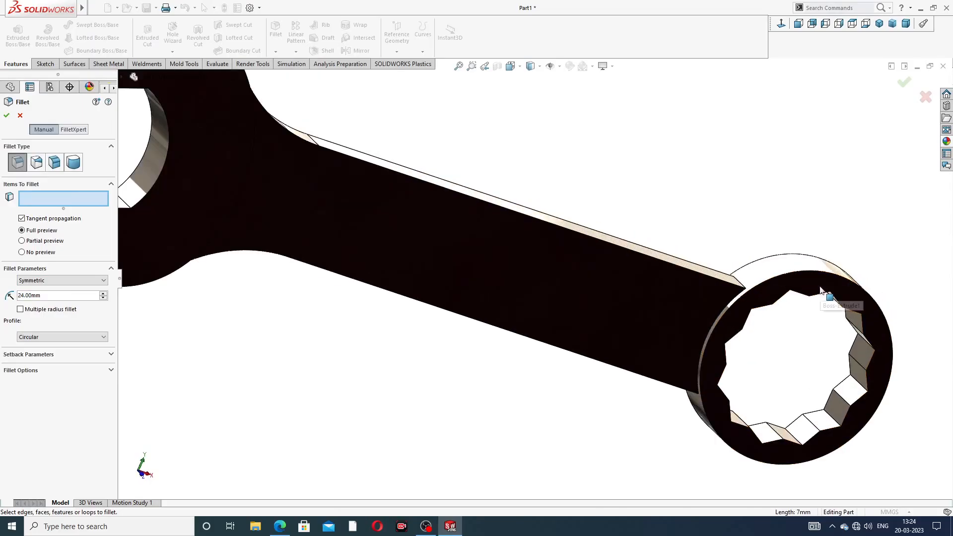
pyautogui.moveTo(693, 208); pyautogui.dragTo(707, 403, button='middle')
pyautogui.click(747, 282)
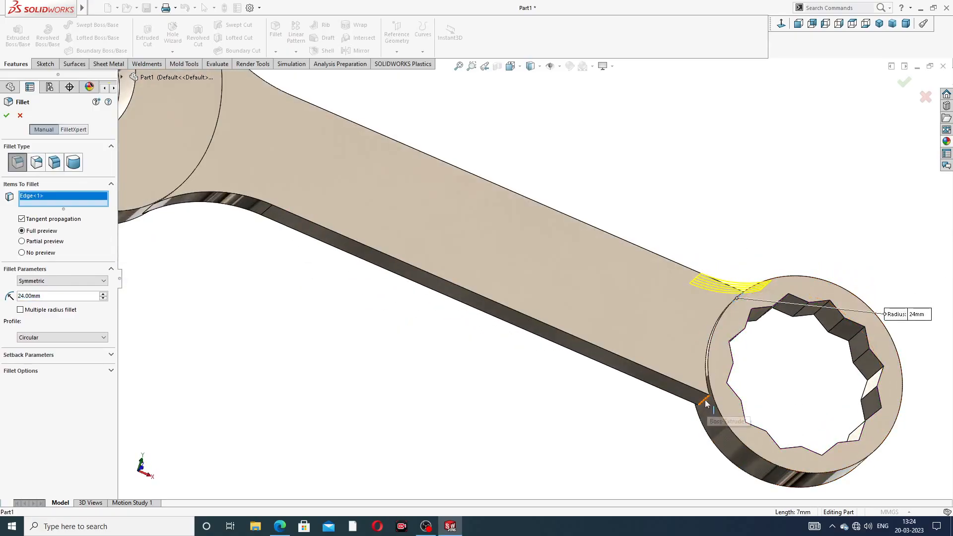
pyautogui.click(706, 402)
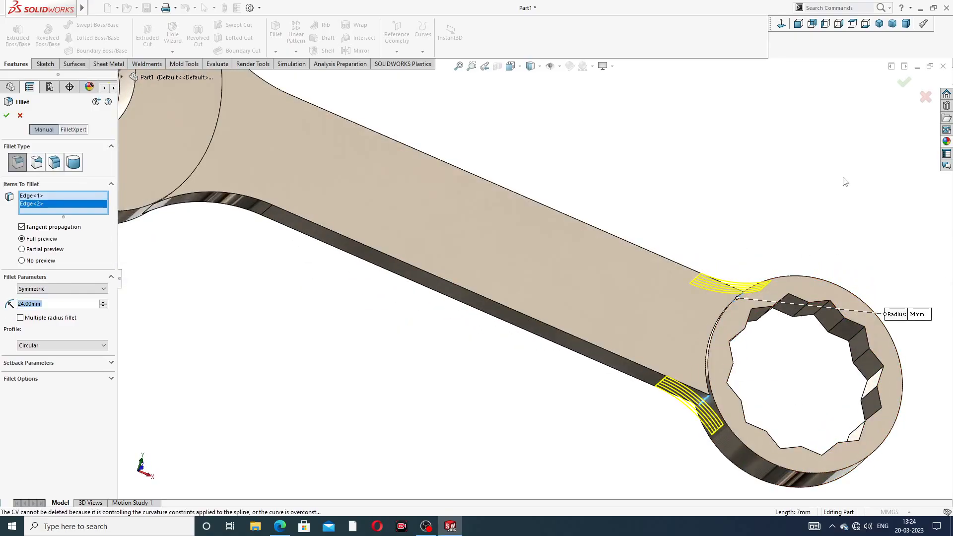
pyautogui.click(904, 83)
pyautogui.scroll(6, 620, 239)
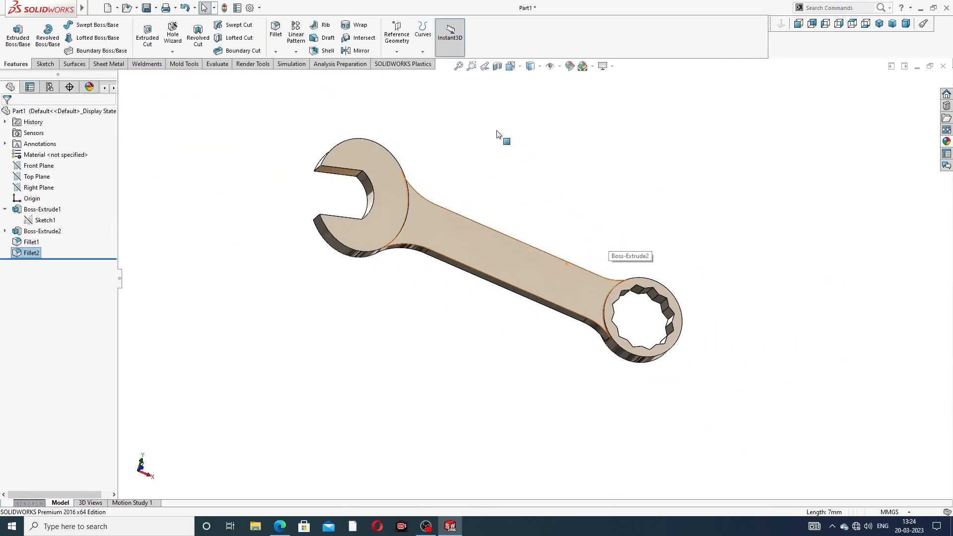
# - Start a 0.5 mm radius fillet on the curved edge where one handle face meets the open-end head
pyautogui.moveTo(502, 136); pyautogui.dragTo(419, 226, button='middle')
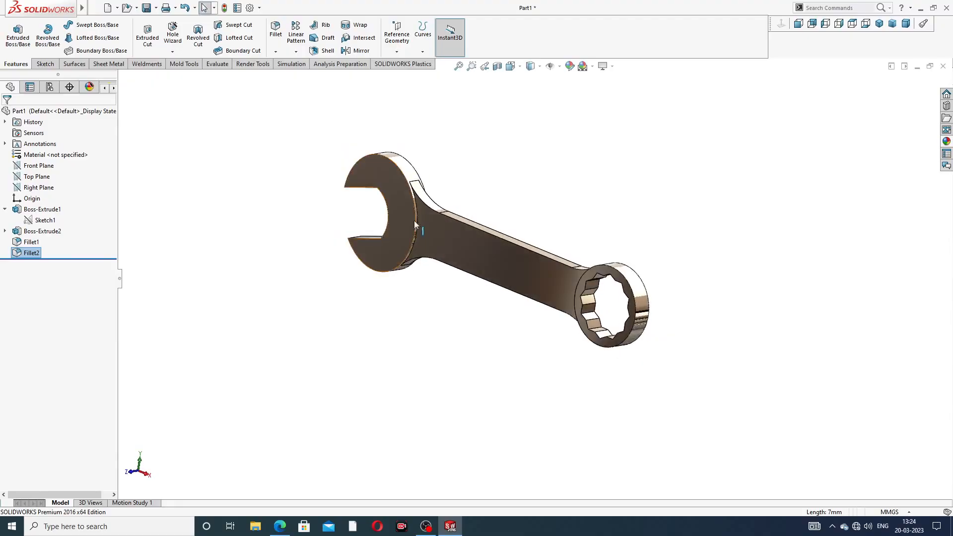
pyautogui.scroll(-3, 420, 225)
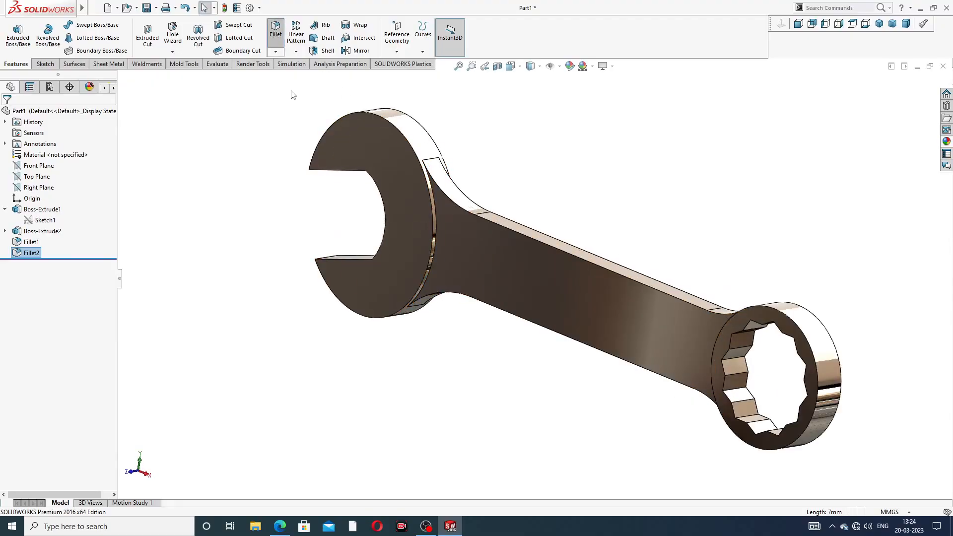
pyautogui.click(276, 30)
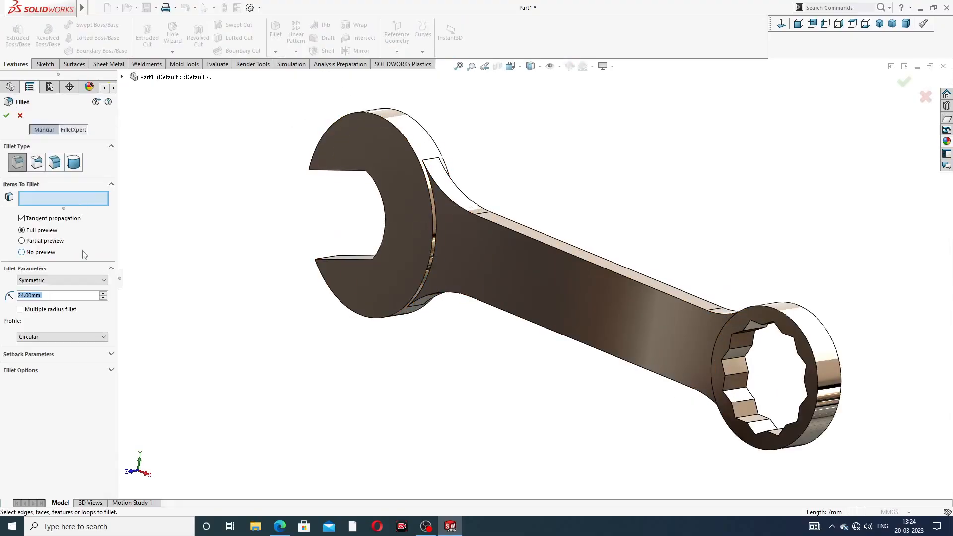
pyautogui.press('BackSpace')
pyautogui.write('.5')
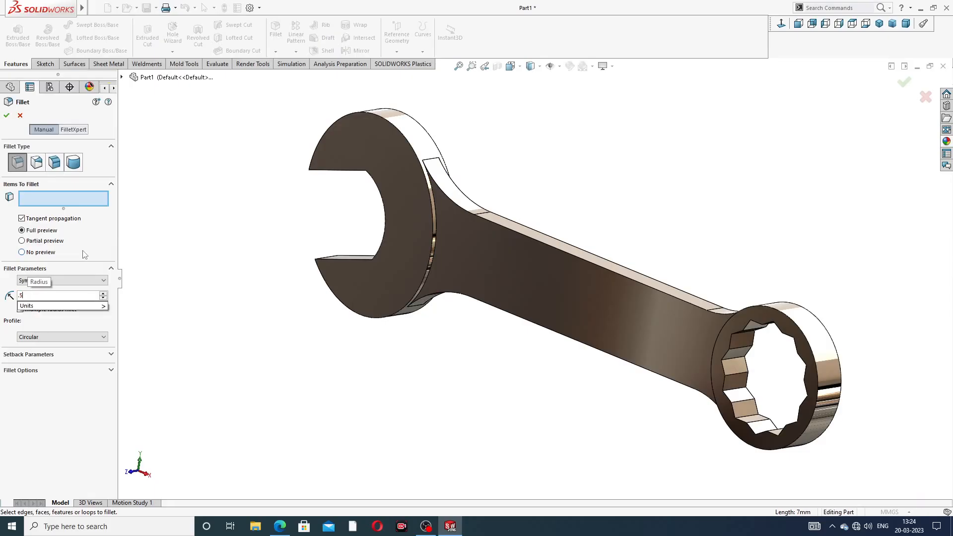
pyautogui.press('Return')
pyautogui.scroll(-5, 461, 274)
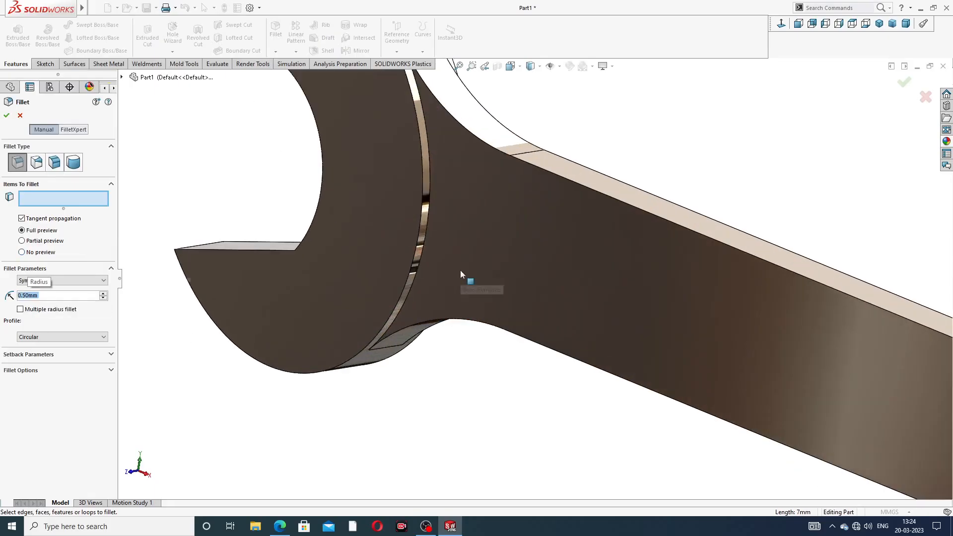
pyautogui.click(428, 206)
pyautogui.scroll(3, 567, 136)
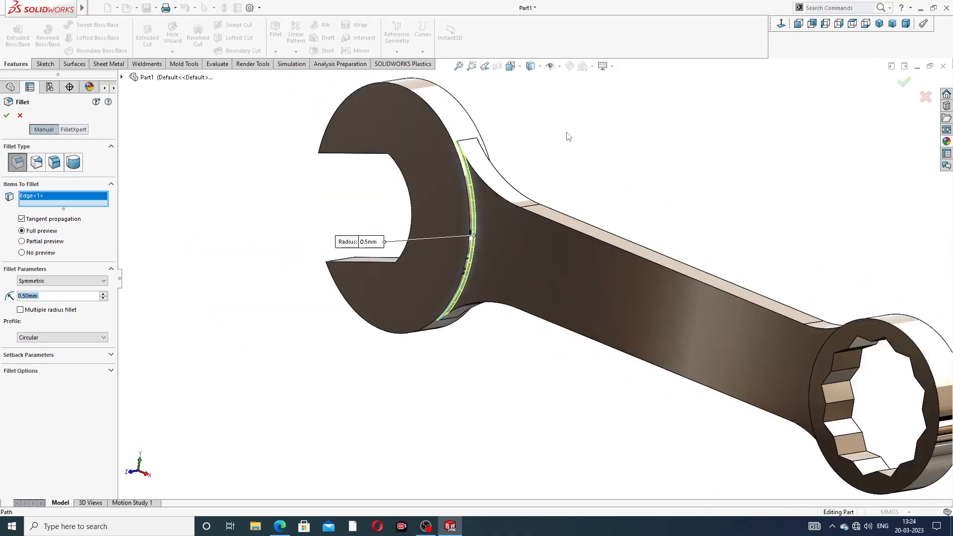
# - Add the other three curved edges where the handle's faces meet the two heads and complete the fillet
pyautogui.moveTo(568, 136); pyautogui.dragTo(500, 149, button='middle')
pyautogui.scroll(-4, 658, 175)
pyautogui.moveTo(657, 175); pyautogui.dragTo(362, 231, button='middle')
pyautogui.click(609, 179)
pyautogui.scroll(-5, 662, 365)
pyautogui.scroll(-3, 628, 305)
pyautogui.click(627, 305)
pyautogui.scroll(3, 627, 305)
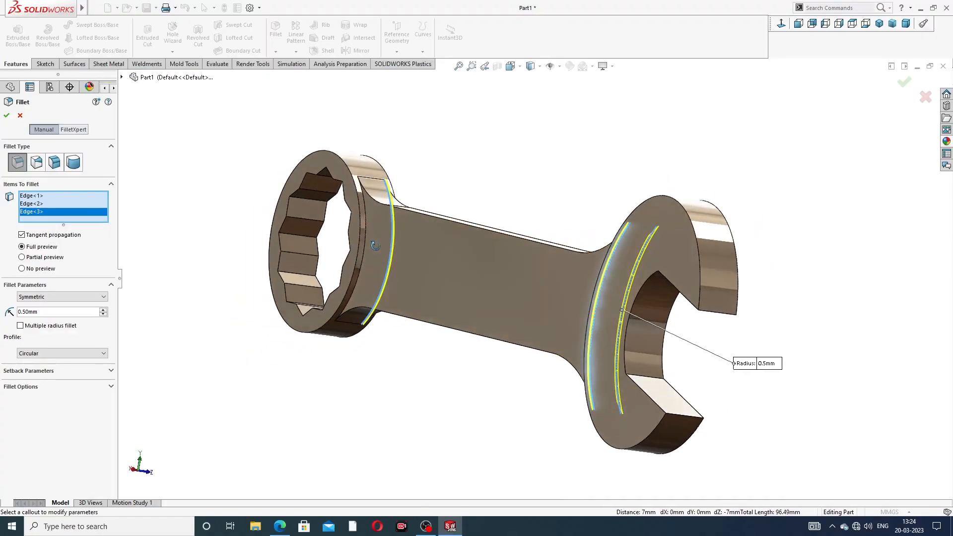
pyautogui.scroll(-3, 362, 231)
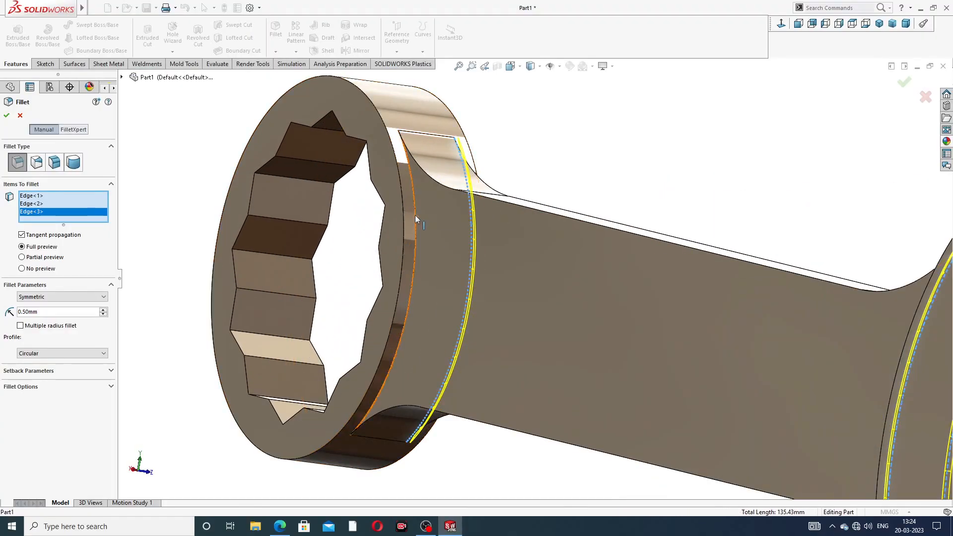
pyautogui.click(415, 216)
pyautogui.scroll(3, 526, 278)
pyautogui.click(904, 82)
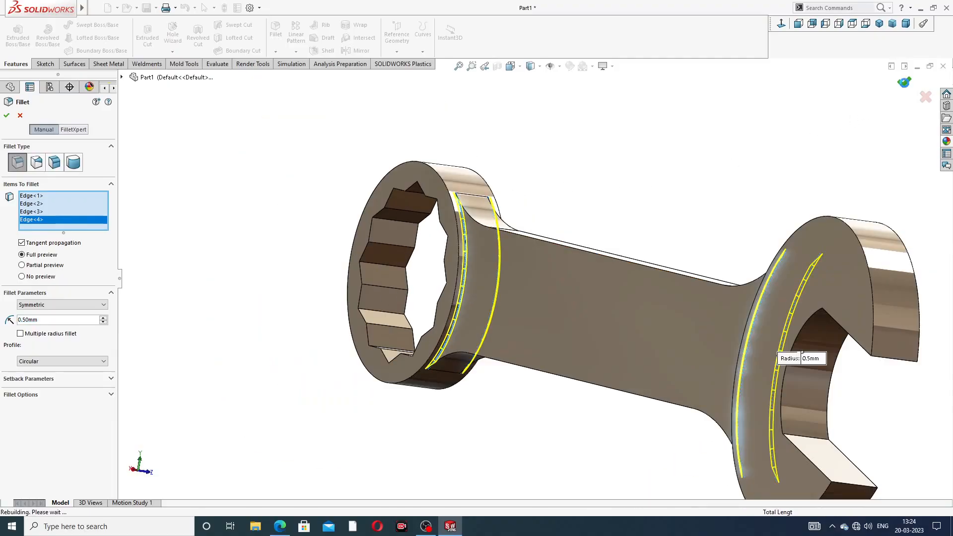
pyautogui.scroll(2, 625, 237)
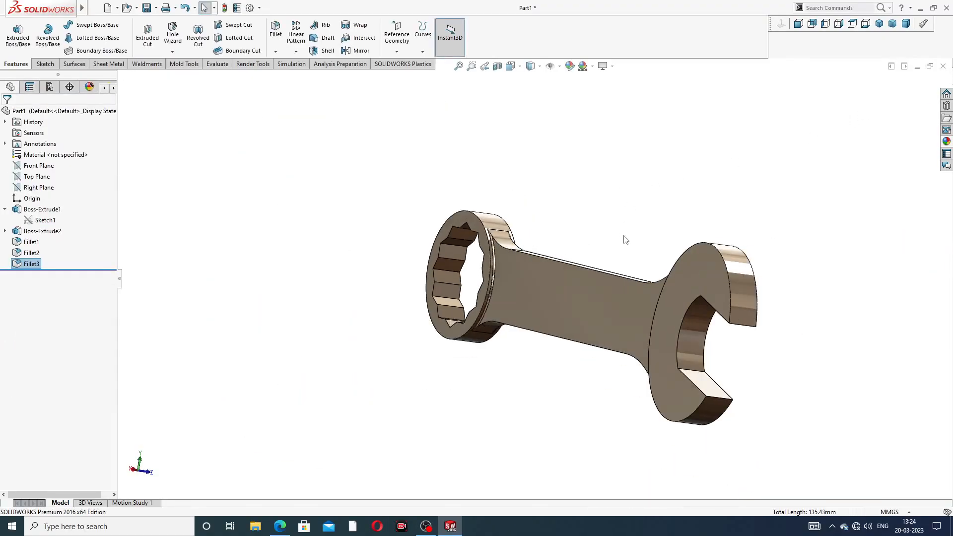
# - Inspect the filleted spanner from several angles and switch to the PDF drawing in the browser
pyautogui.moveTo(627, 238); pyautogui.dragTo(478, 213, button='middle')
pyautogui.scroll(3, 552, 249)
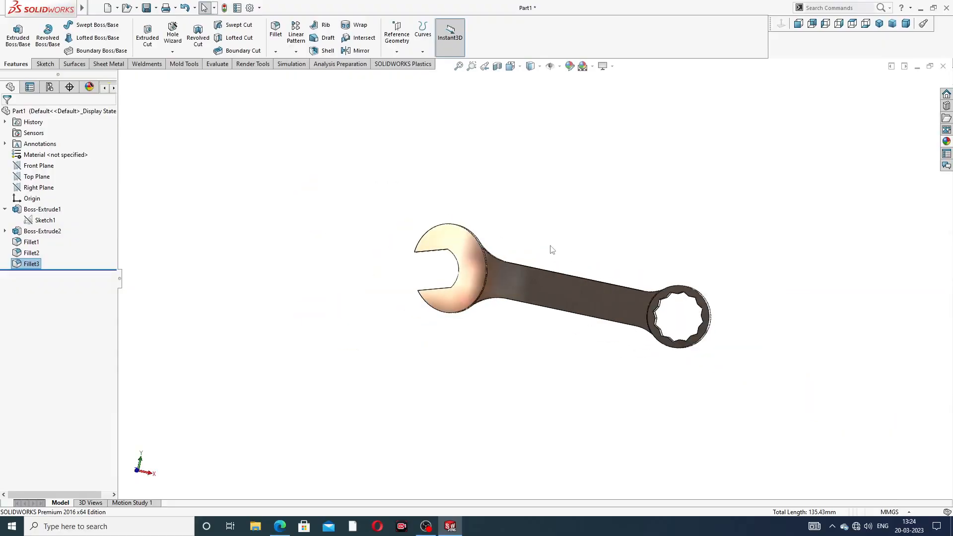
pyautogui.moveTo(590, 273); pyautogui.dragTo(547, 284, button='middle')
pyautogui.click(279, 526)
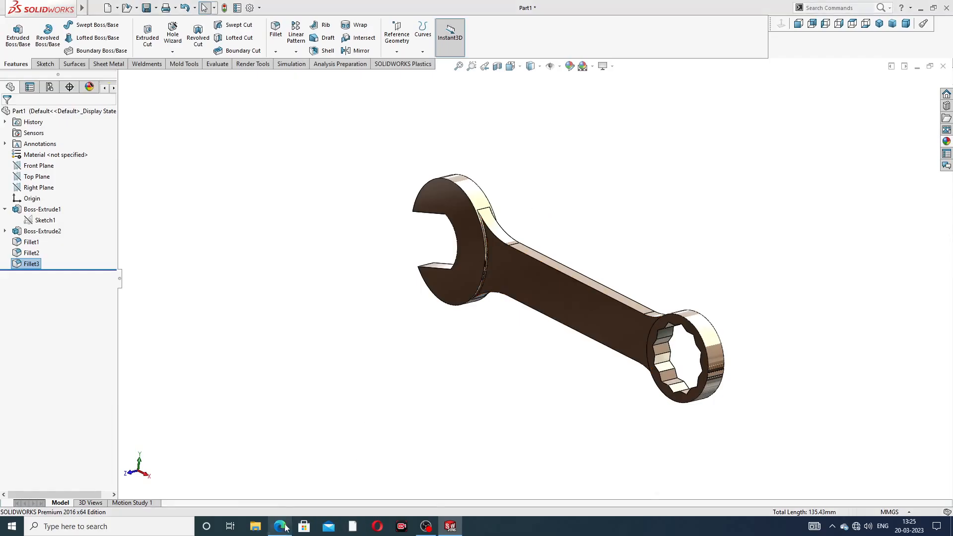
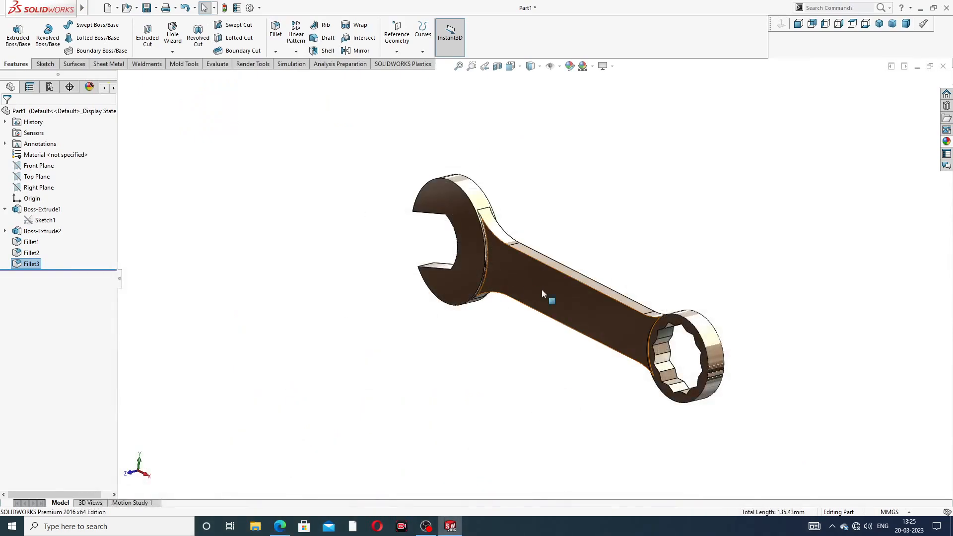
# - Start a sketch on the handle's flat face and convert the face's outline into sketch entities
pyautogui.click(584, 303)
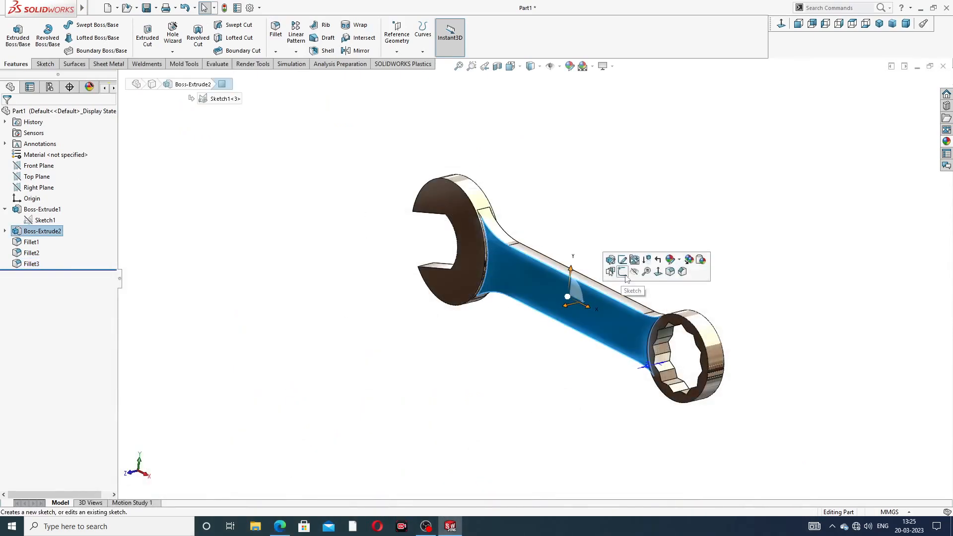
pyautogui.moveTo(606, 326); pyautogui.dragTo(598, 315, button='middle')
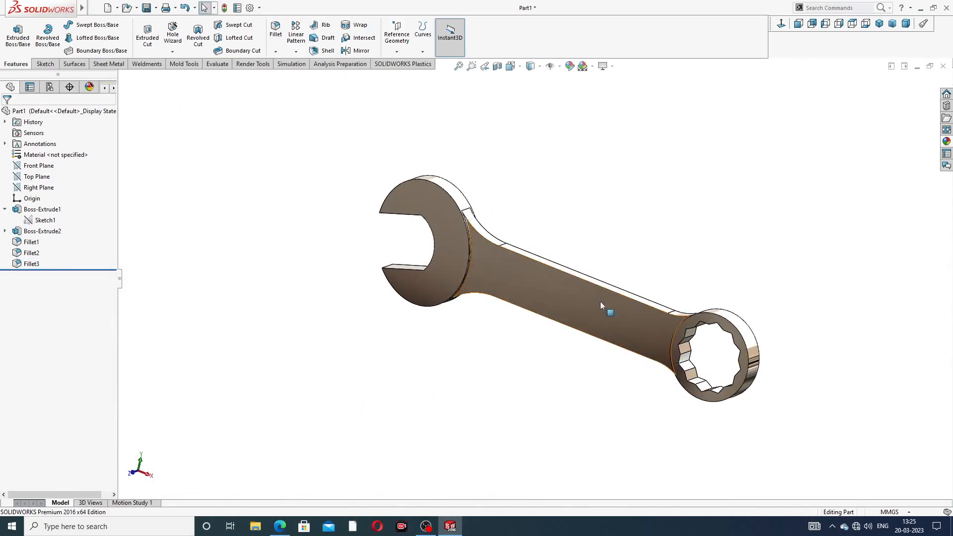
pyautogui.click(620, 277)
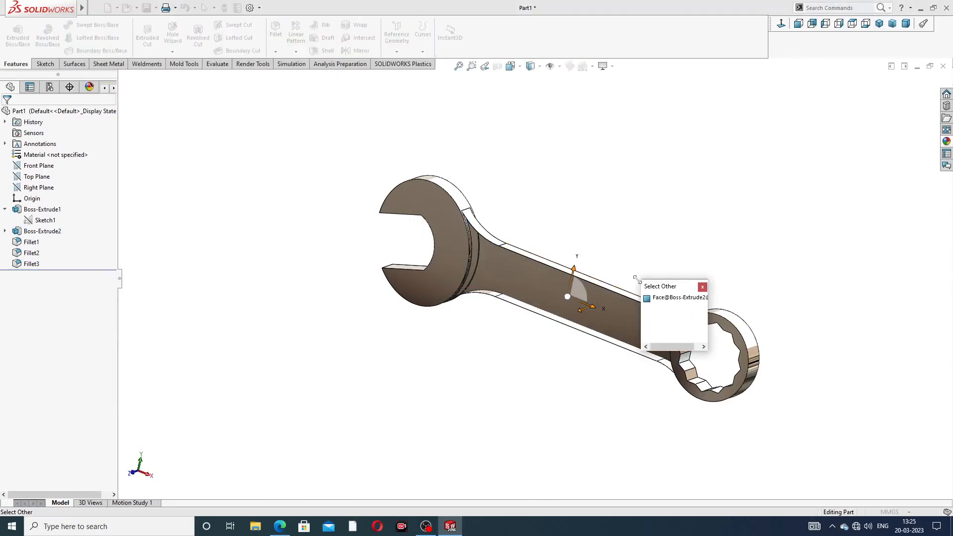
pyautogui.click(703, 288)
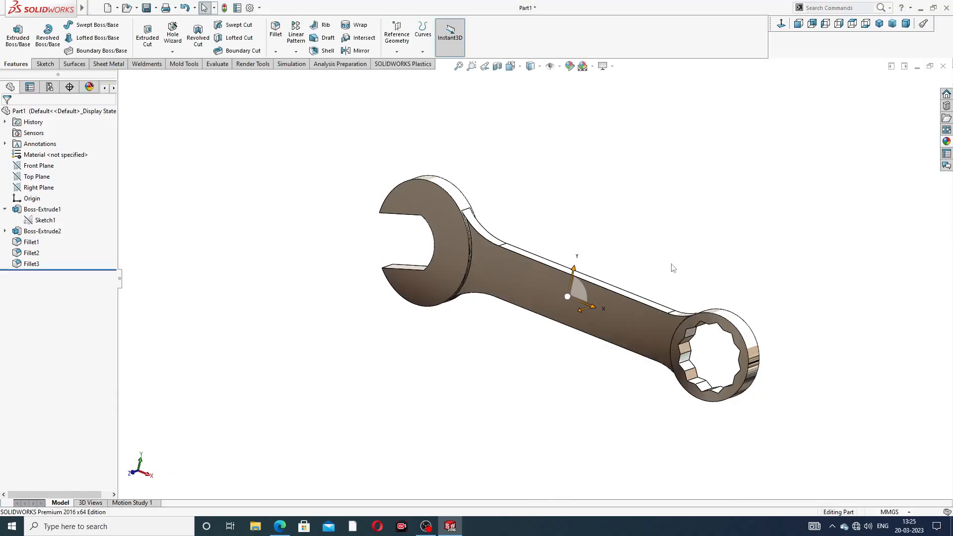
pyautogui.click(574, 290)
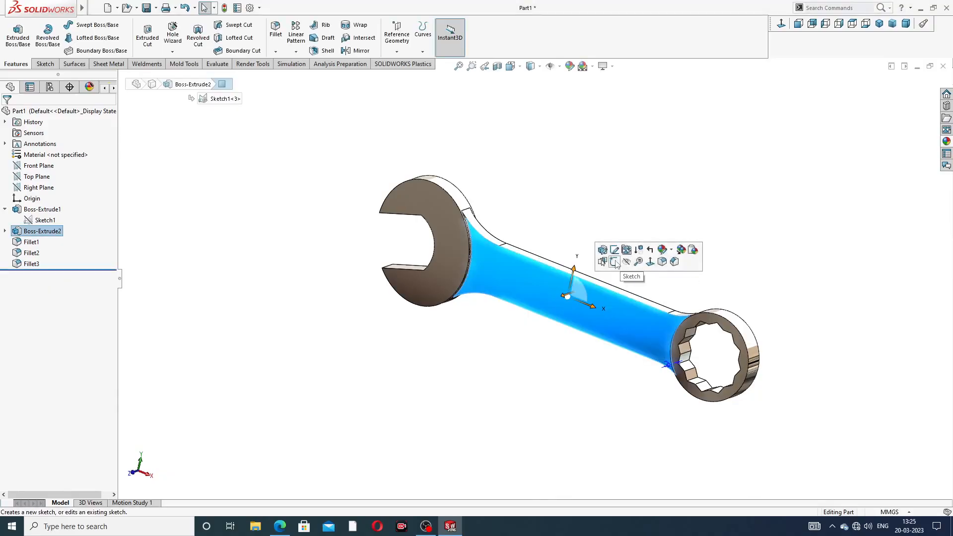
pyautogui.click(598, 245)
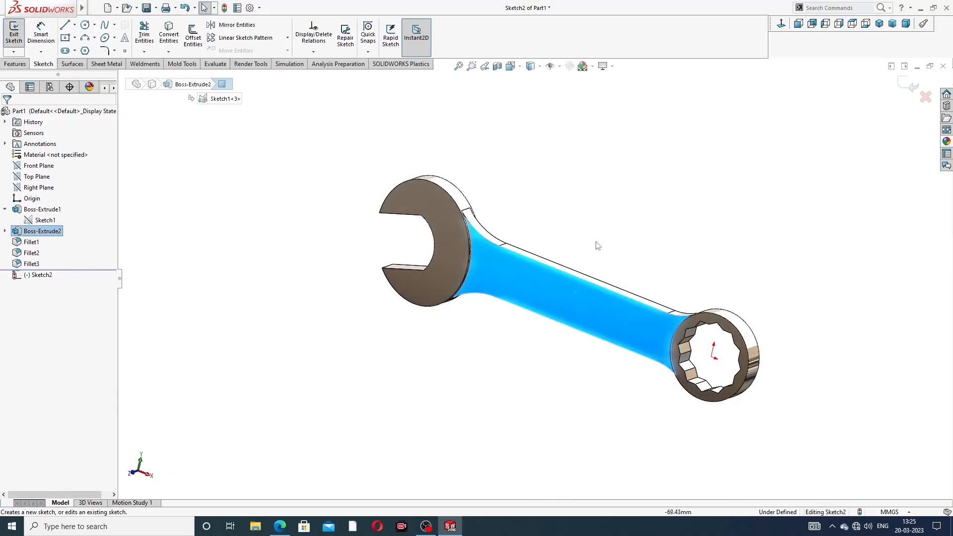
pyautogui.click(169, 37)
pyautogui.press('f')
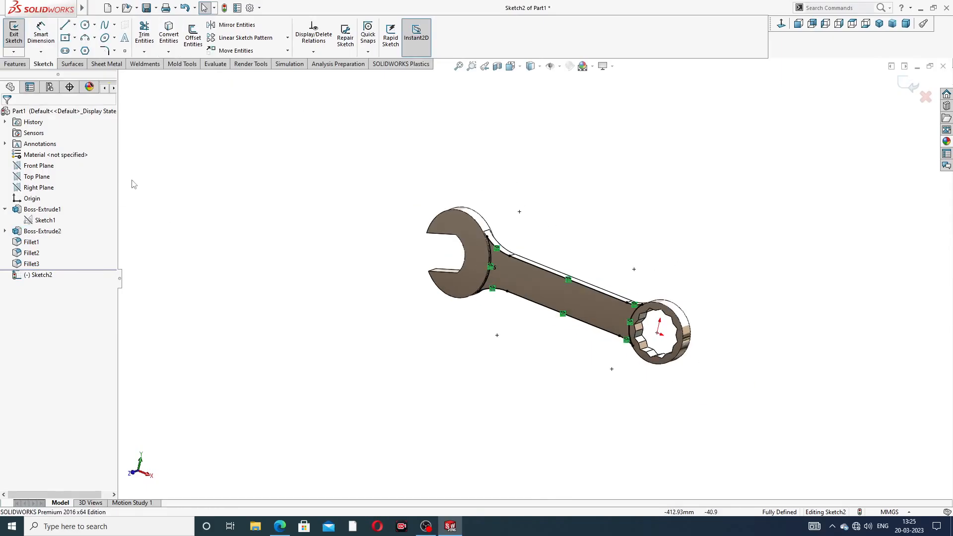
# - Offset the converted handle outline inward by 6 mm as a closed chain
pyautogui.click(194, 35)
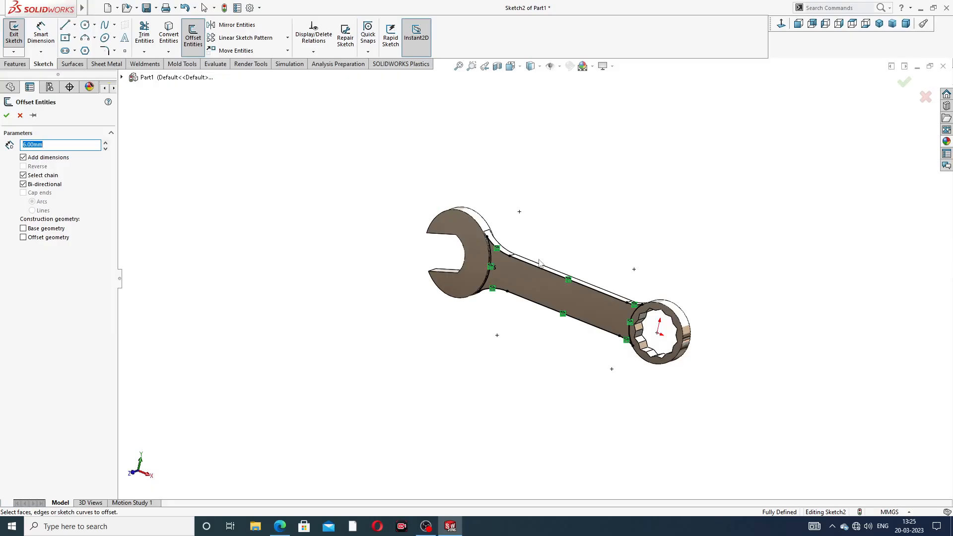
pyautogui.scroll(-2, 567, 281)
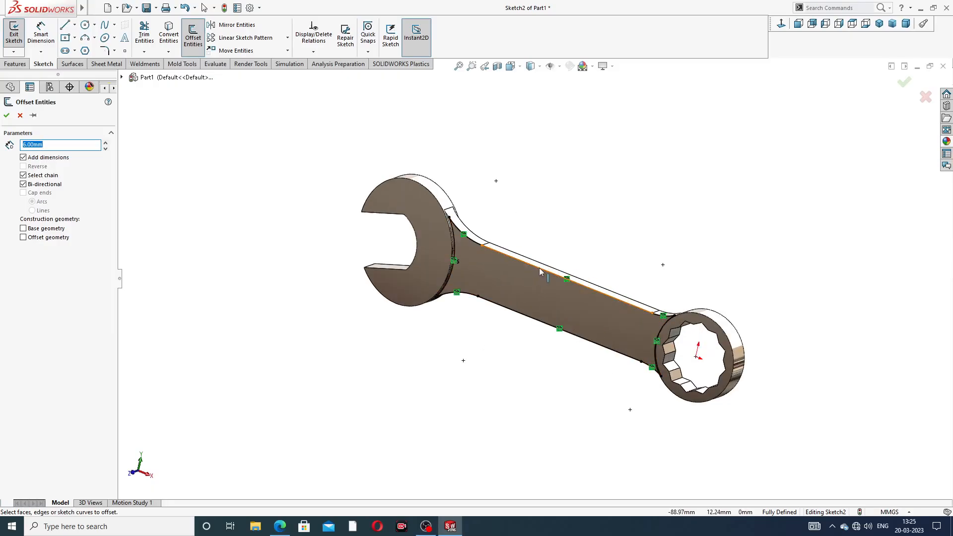
pyautogui.click(546, 274)
pyautogui.moveTo(588, 319)
pyautogui.mouseDown(button='middle')
pyautogui.moveTo(576, 313)
pyautogui.moveTo(593, 306)
pyautogui.mouseUp(button='middle')
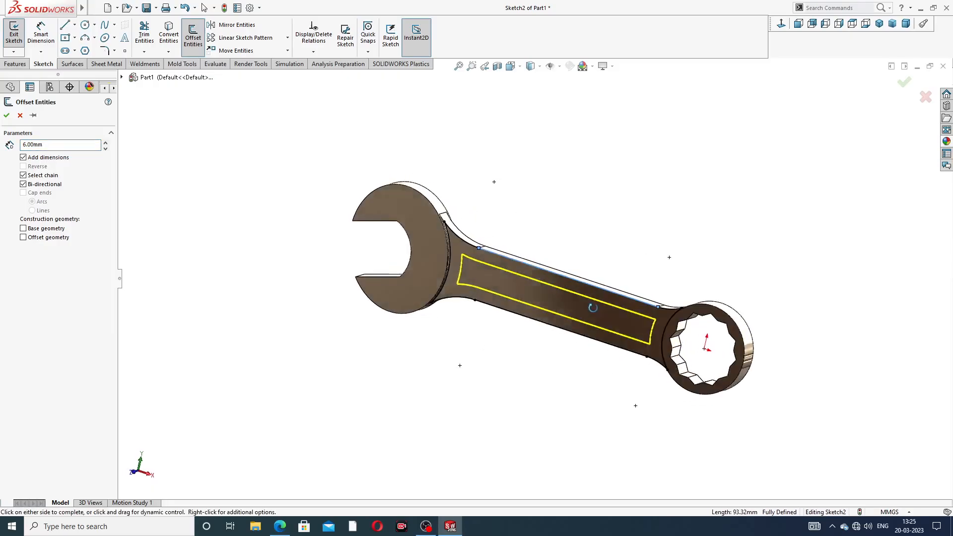
pyautogui.click(6, 115)
pyautogui.click(537, 263)
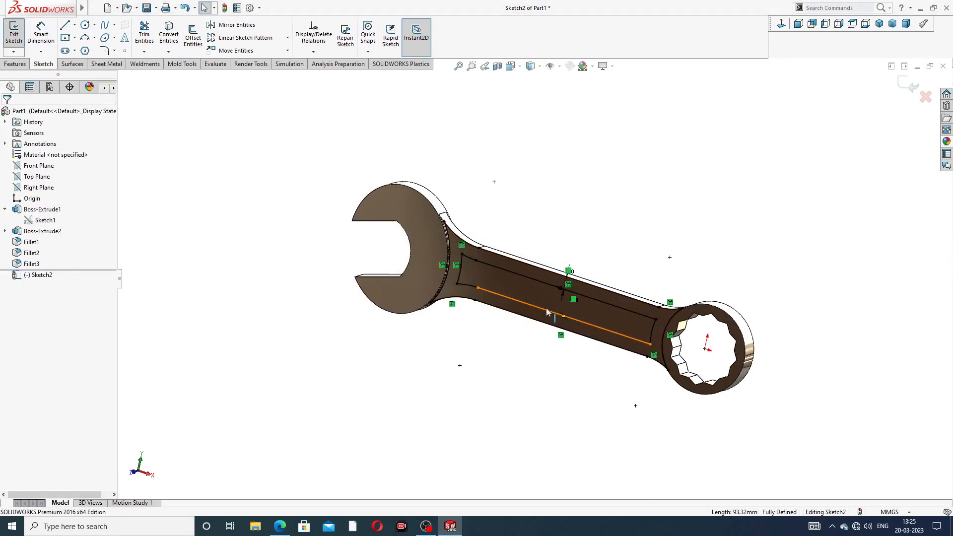
pyautogui.moveTo(544, 268); pyautogui.dragTo(546, 284, button='middle')
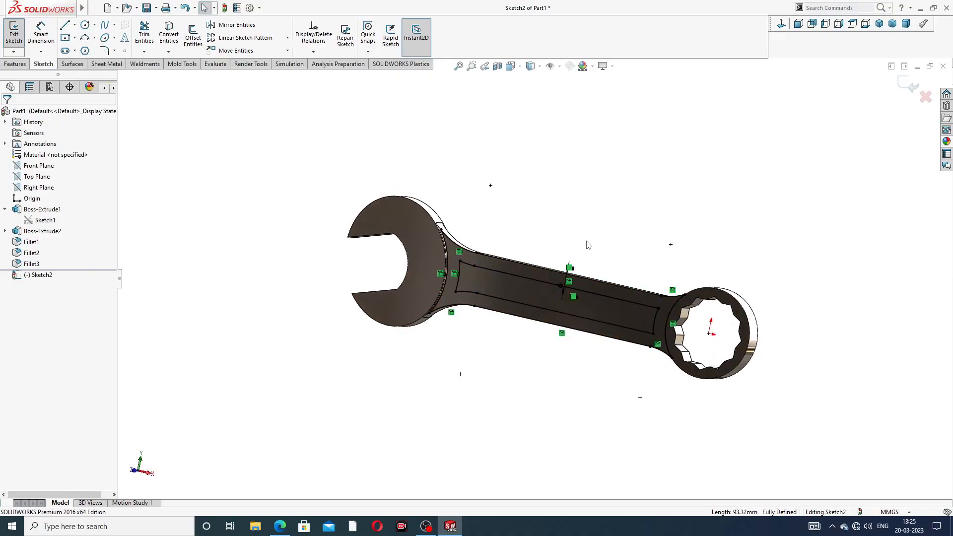
pyautogui.scroll(-4, 564, 285)
pyautogui.click(555, 284)
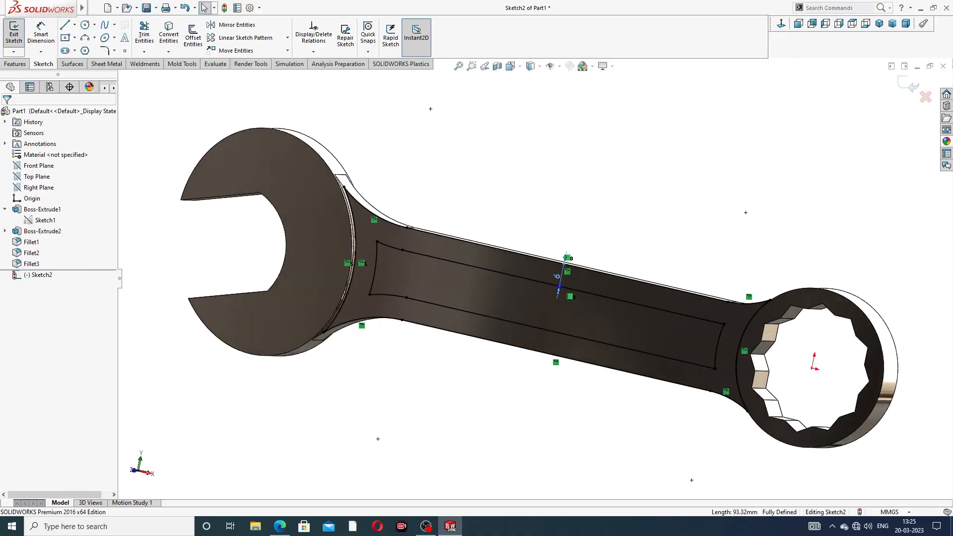
# - Cut the inner offset region of the handle sketch to a blind depth of 2 mm
pyautogui.click(25, 64)
pyautogui.click(148, 35)
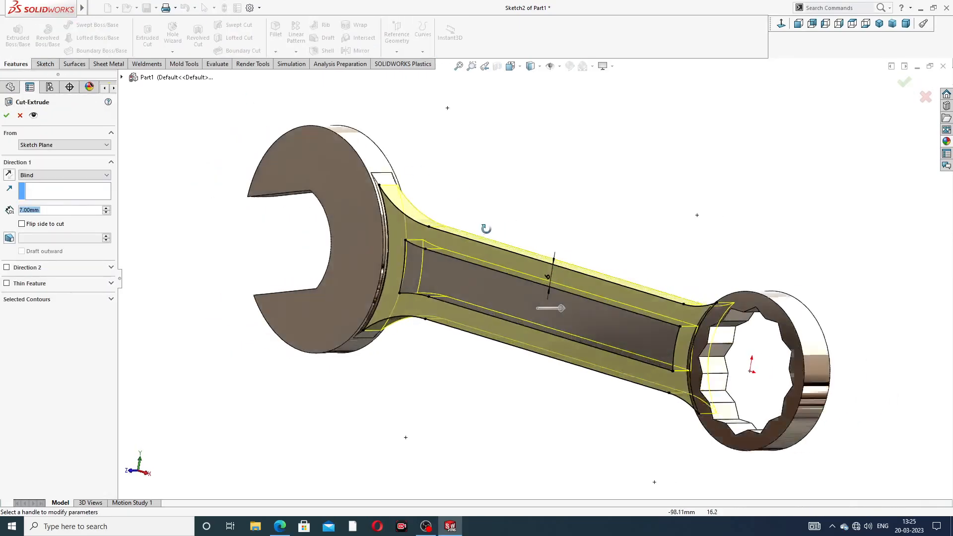
pyautogui.click(40, 300)
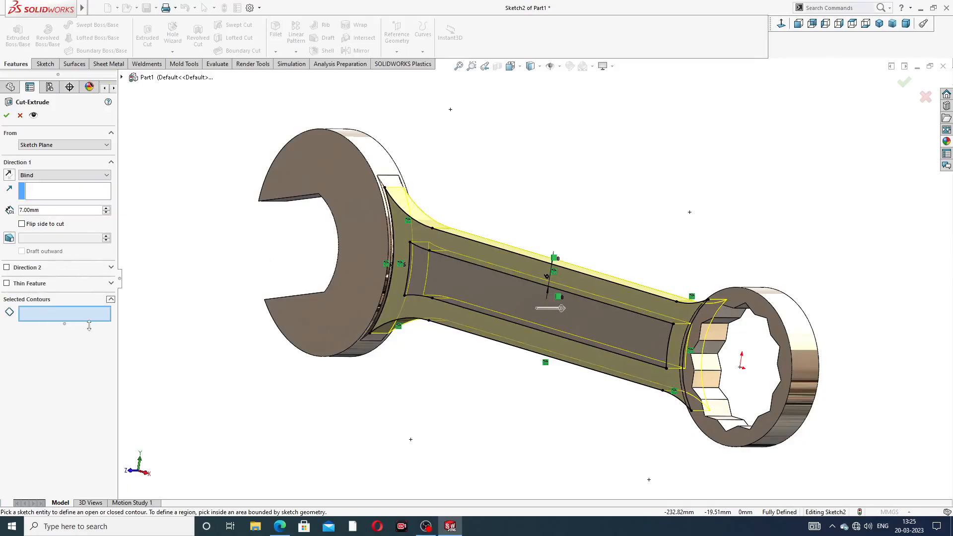
pyautogui.click(462, 290)
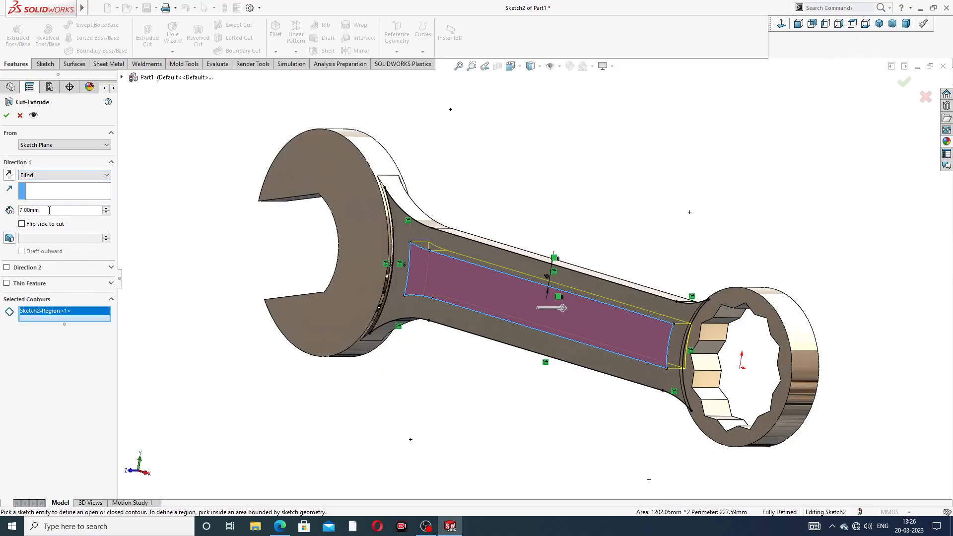
pyautogui.write('2')
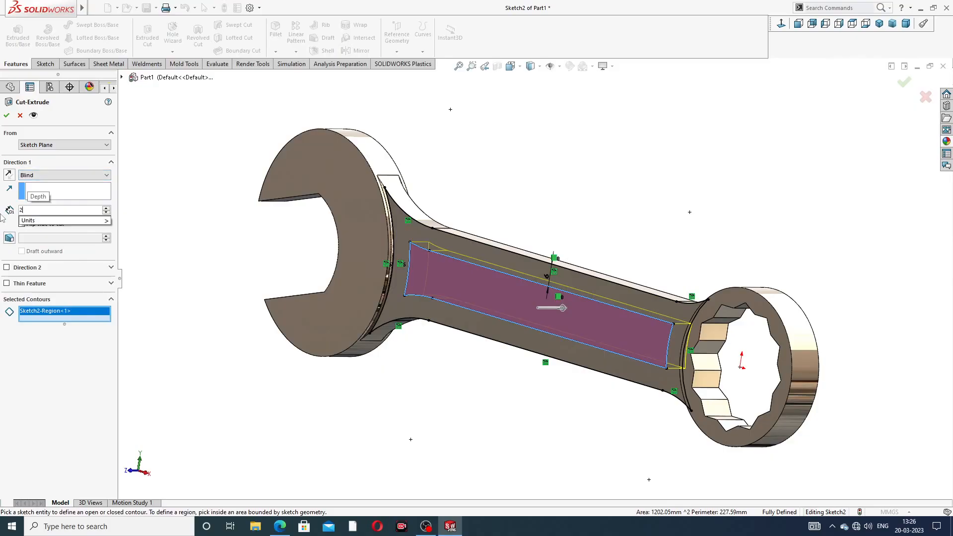
pyautogui.press('Return')
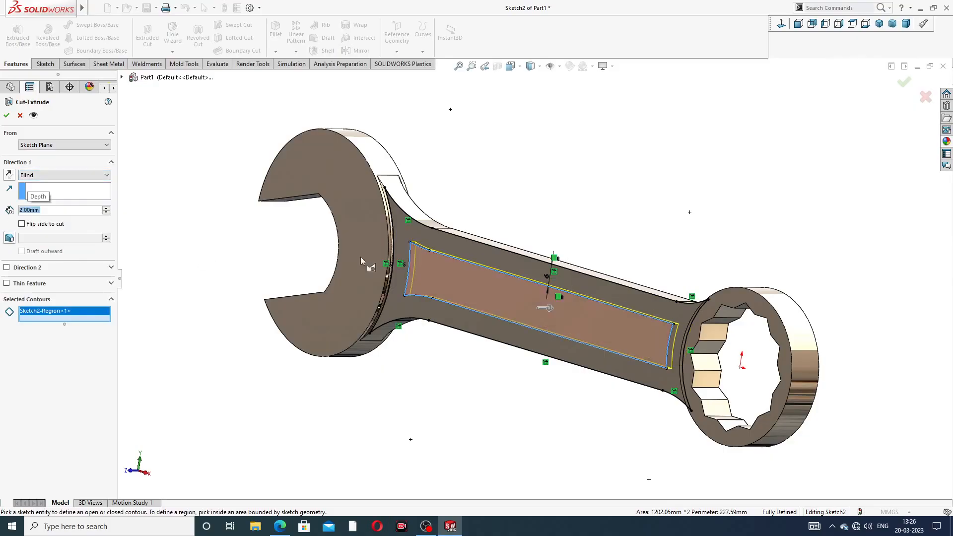
pyautogui.click(7, 115)
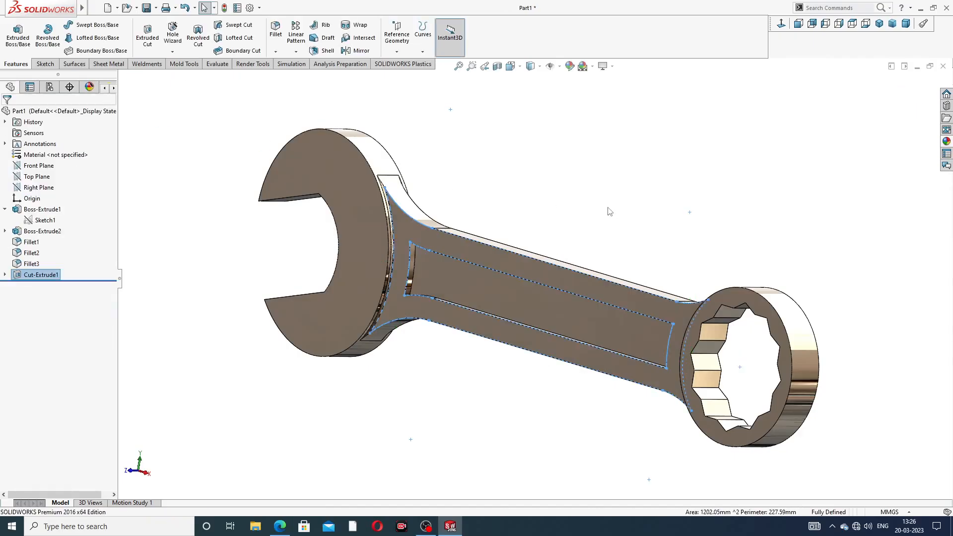
# - Start a constant-size fillet with a 2 mm radius for the handle recess
pyautogui.moveTo(623, 232); pyautogui.dragTo(527, 277, button='middle')
pyautogui.scroll(-3, 526, 274)
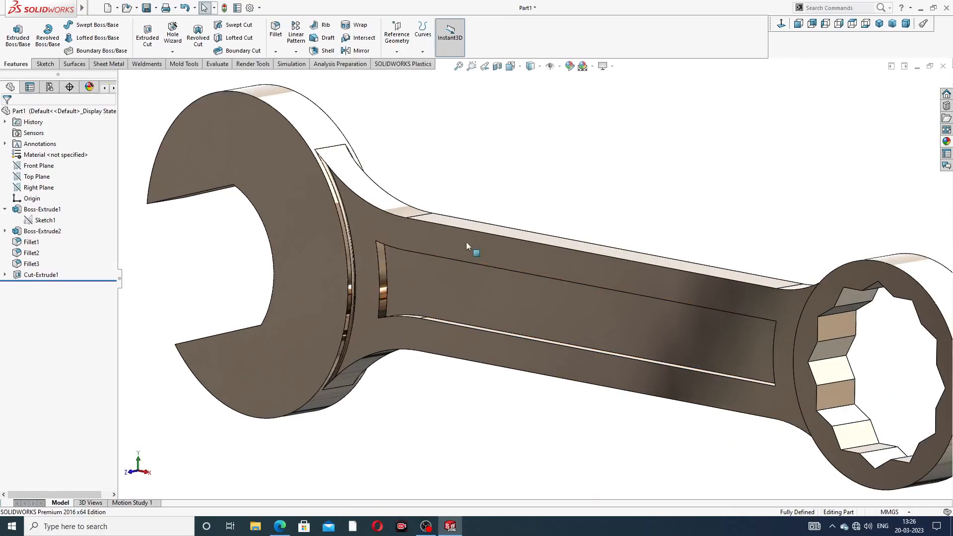
pyautogui.click(275, 30)
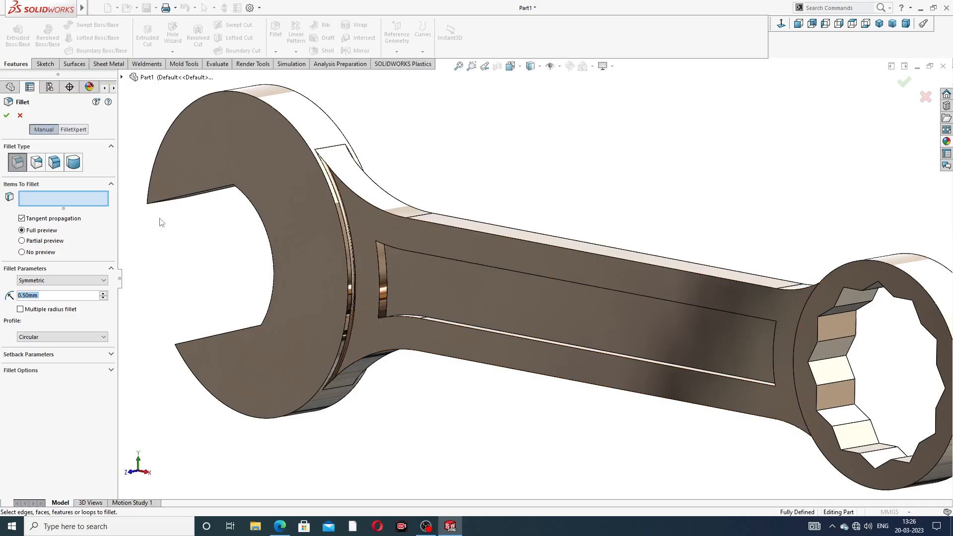
pyautogui.write('2.')
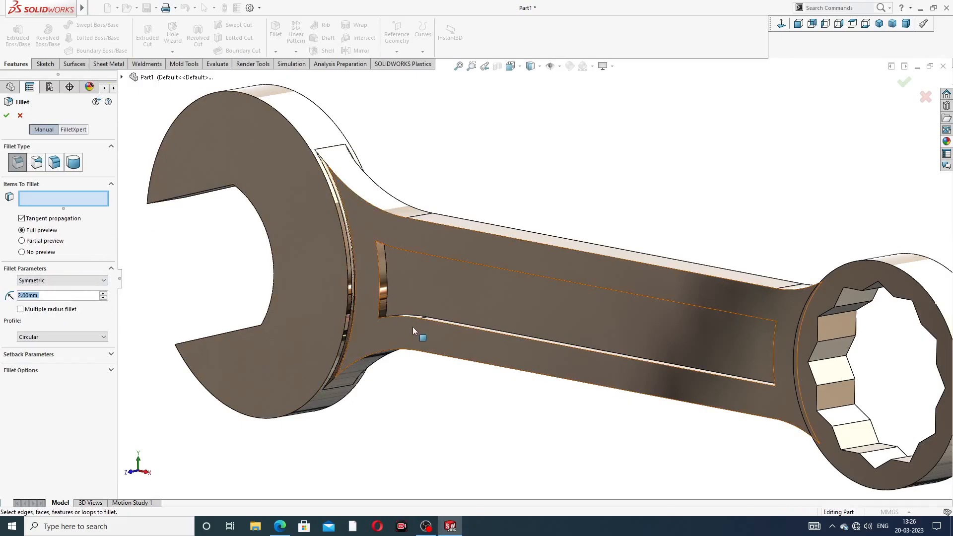
# - Select the recess's two short corner edges nearest the open-end head for the fillet
pyautogui.moveTo(413, 327); pyautogui.dragTo(411, 253, button='middle')
pyautogui.scroll(-3, 393, 249)
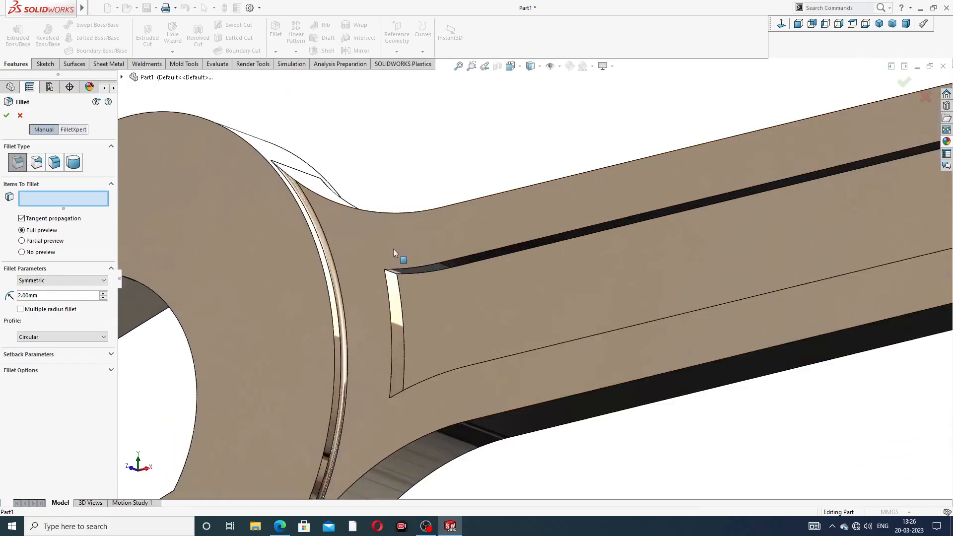
pyautogui.click(399, 278)
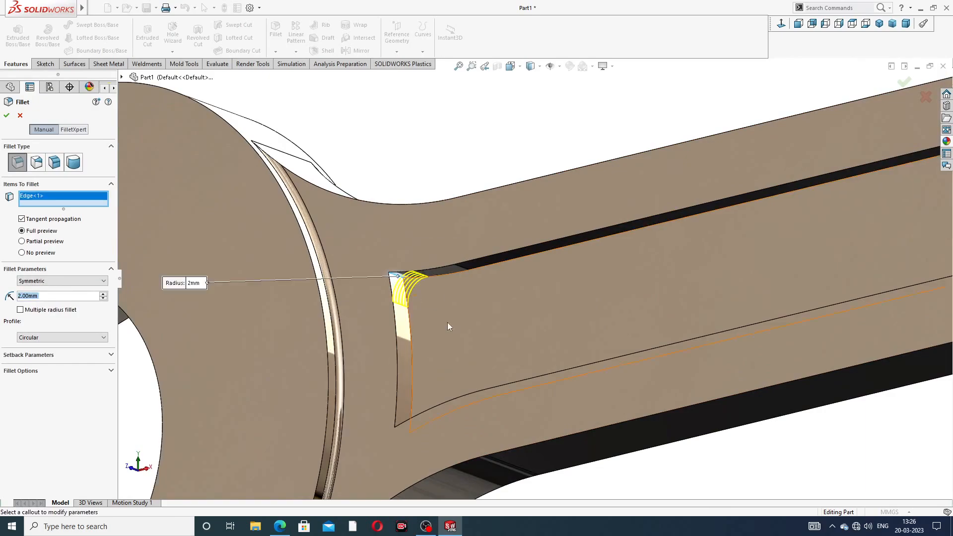
pyautogui.scroll(3, 447, 326)
pyautogui.moveTo(453, 334); pyautogui.dragTo(451, 427, button='middle')
pyautogui.scroll(-4, 452, 427)
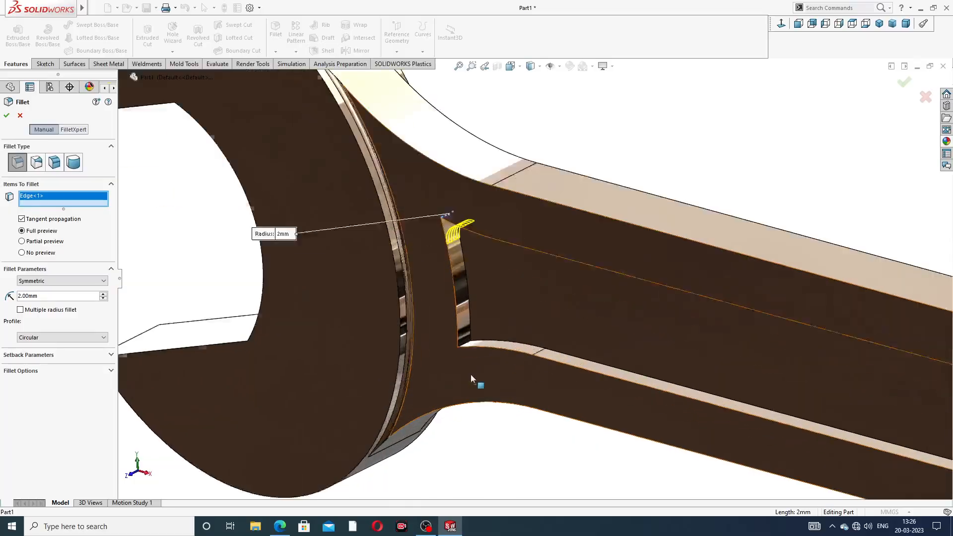
pyautogui.scroll(-2, 496, 323)
pyautogui.click(467, 336)
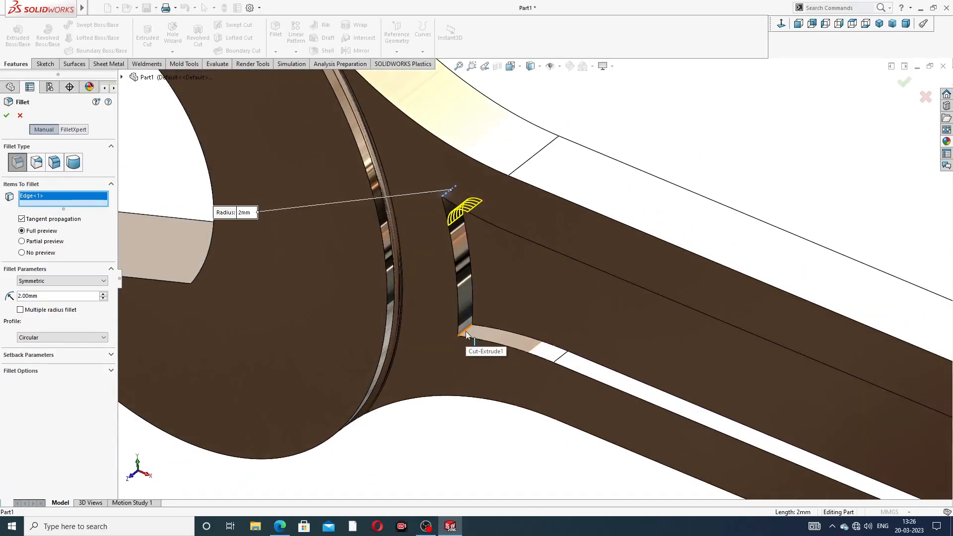
# - Try to add the recess's two short corner edges nearest the ring-end head to the fillet
pyautogui.scroll(5, 645, 380)
pyautogui.scroll(1, 715, 412)
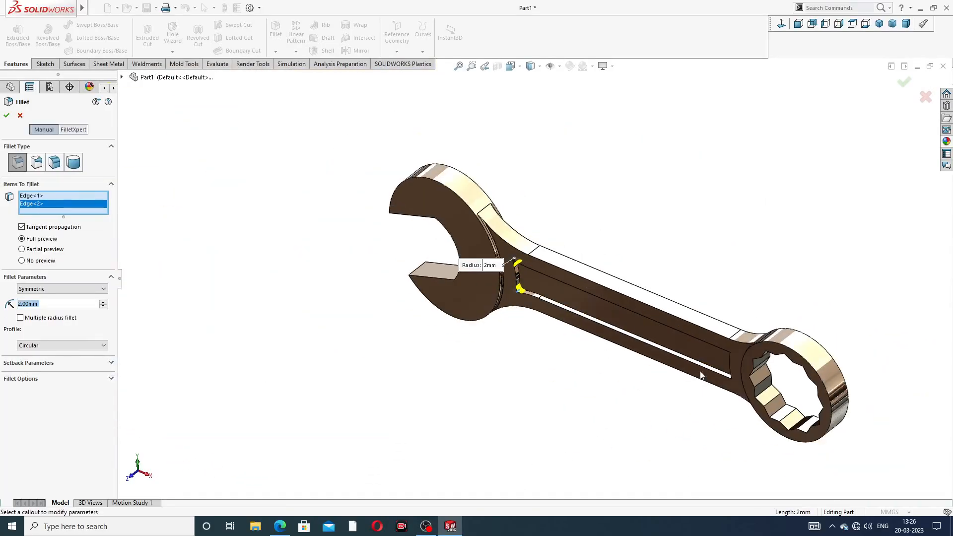
pyautogui.moveTo(702, 375); pyautogui.dragTo(813, 257, button='middle')
pyautogui.scroll(-3, 759, 373)
pyautogui.scroll(-3, 710, 371)
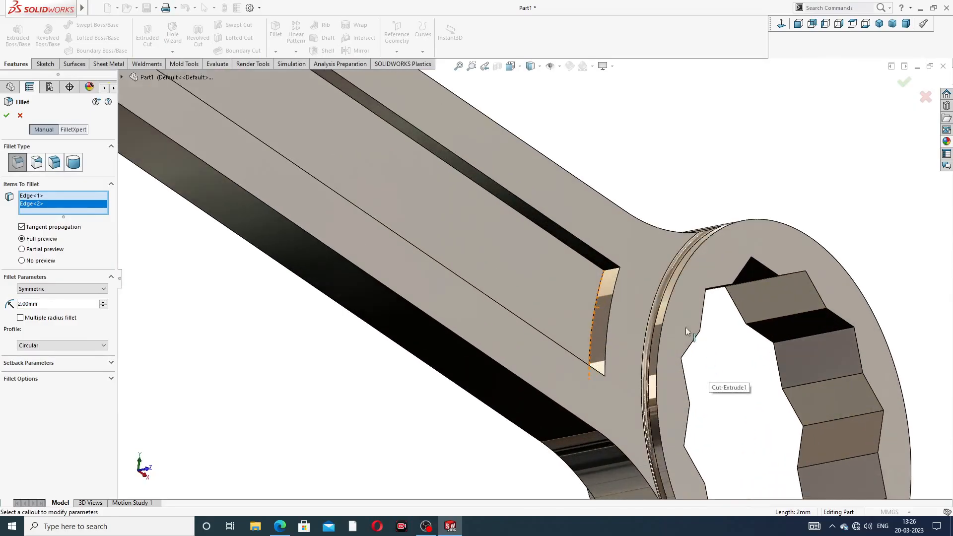
pyautogui.click(614, 270)
pyautogui.moveTo(610, 312); pyautogui.dragTo(565, 360, button='middle')
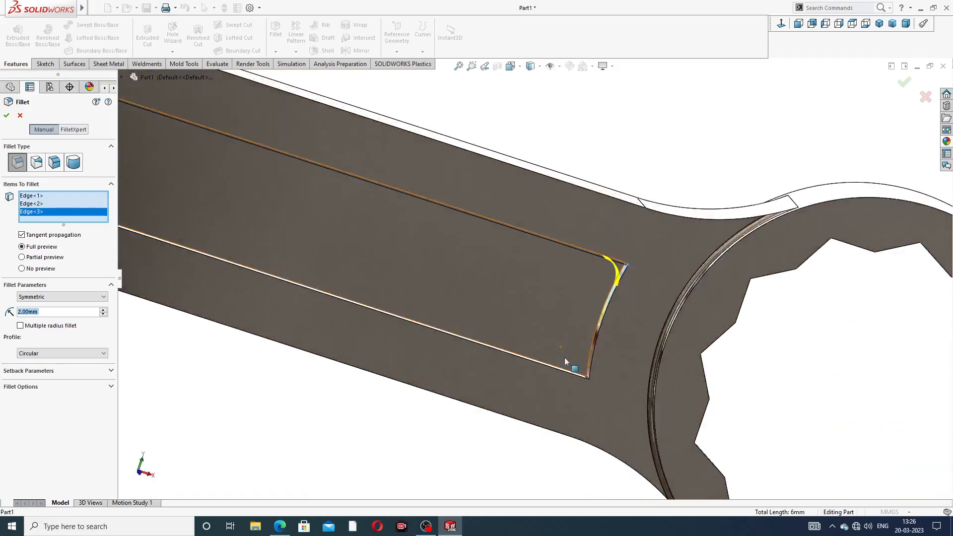
pyautogui.scroll(-3, 586, 370)
pyautogui.moveTo(625, 350); pyautogui.dragTo(627, 440, button='middle')
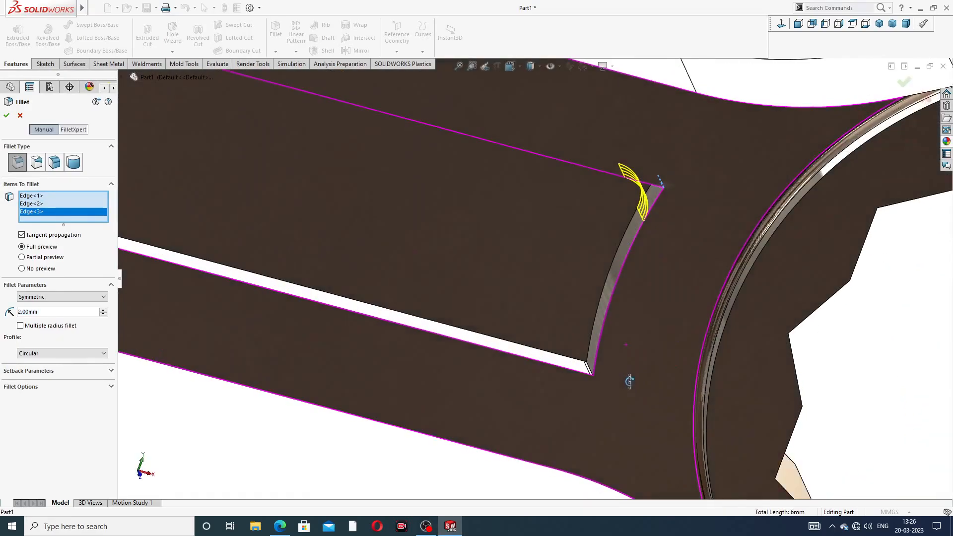
pyautogui.click(588, 370)
pyautogui.moveTo(614, 361); pyautogui.dragTo(617, 380, button='middle')
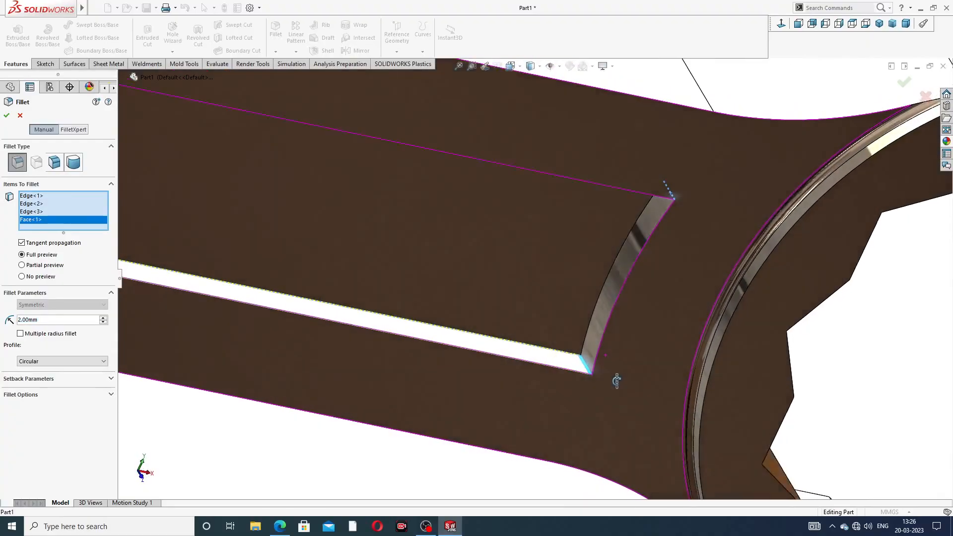
pyautogui.click(586, 367)
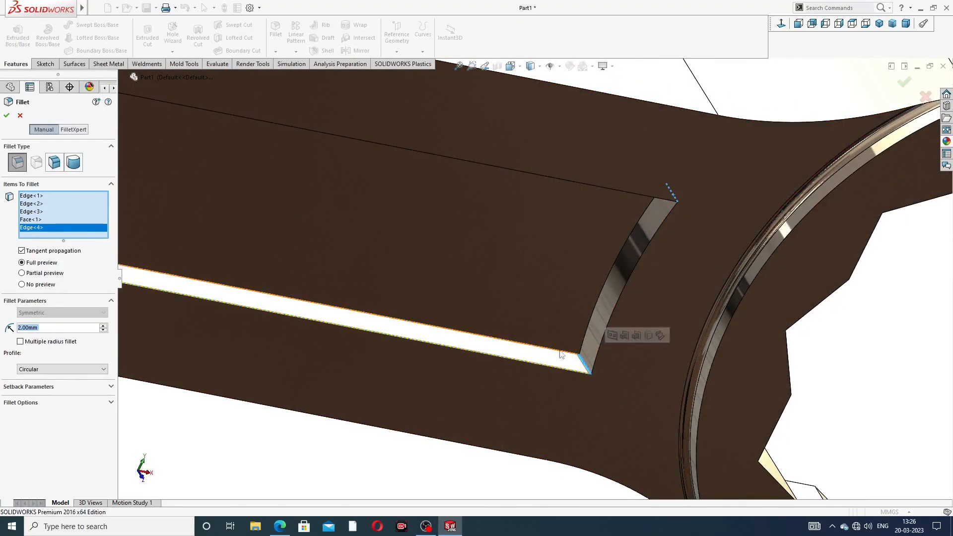
# - Clear all items selected for the fillet
pyautogui.rightClick(37, 220)
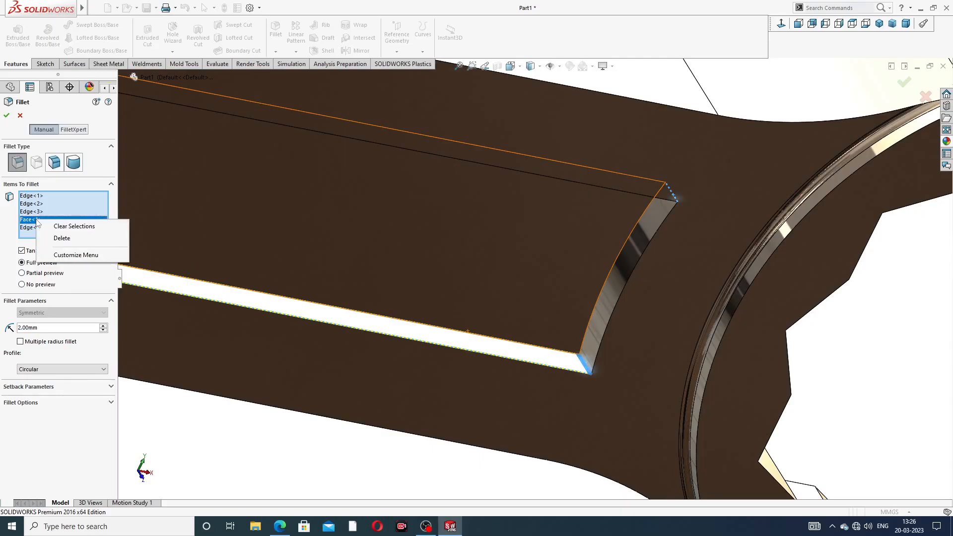
pyautogui.click(71, 226)
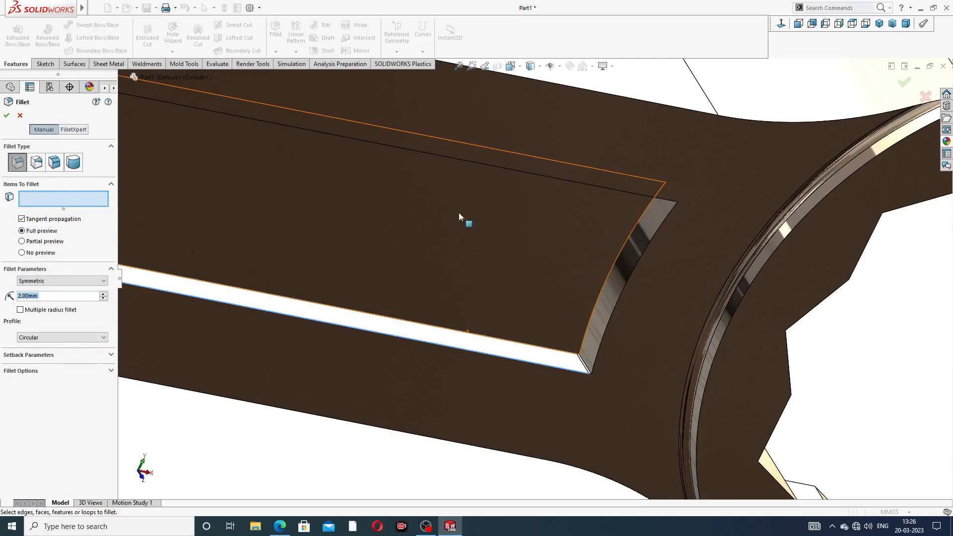
pyautogui.moveTo(602, 225); pyautogui.dragTo(620, 177, button='middle')
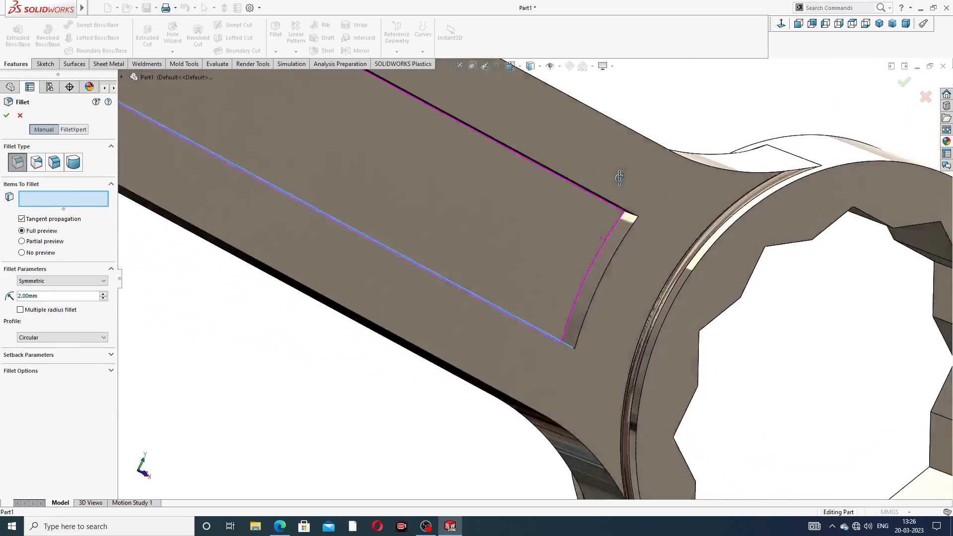
pyautogui.scroll(-5, 620, 218)
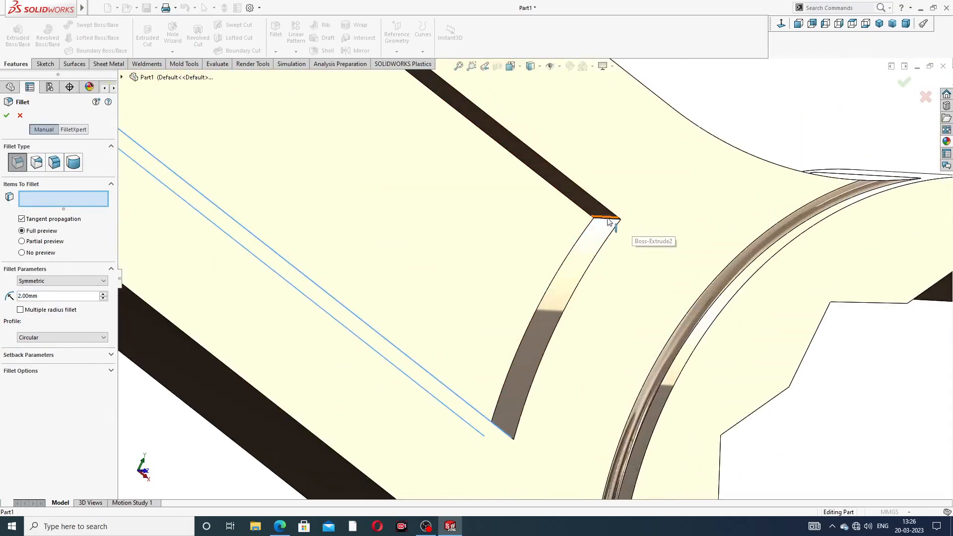
pyautogui.moveTo(610, 222)
pyautogui.mouseDown(button='middle')
pyautogui.moveTo(617, 207)
pyautogui.moveTo(596, 213)
pyautogui.moveTo(608, 240)
pyautogui.mouseUp(button='middle')
pyautogui.moveTo(489, 311); pyautogui.dragTo(488, 350, button='middle')
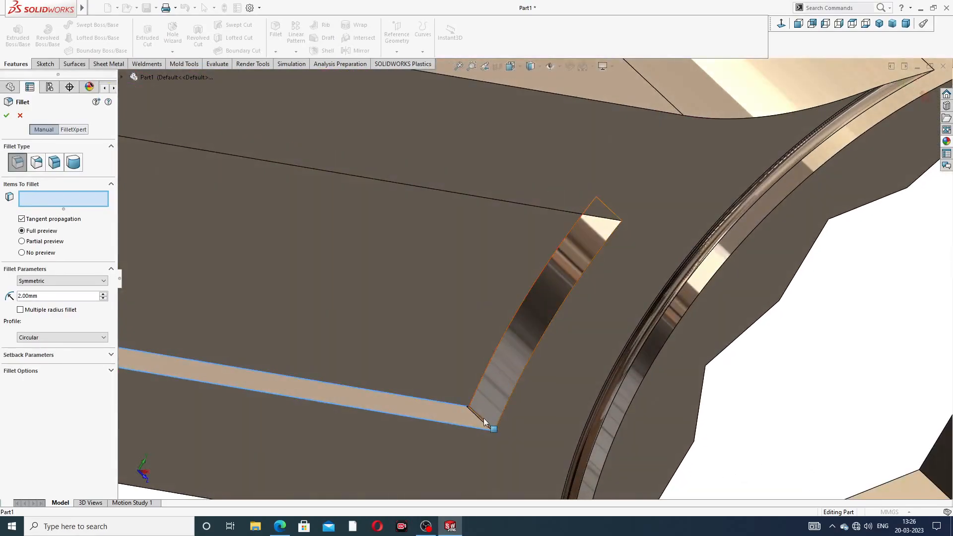
pyautogui.scroll(6, 480, 417)
pyautogui.moveTo(505, 271); pyautogui.dragTo(606, 236, button='middle')
pyautogui.scroll(-3, 583, 271)
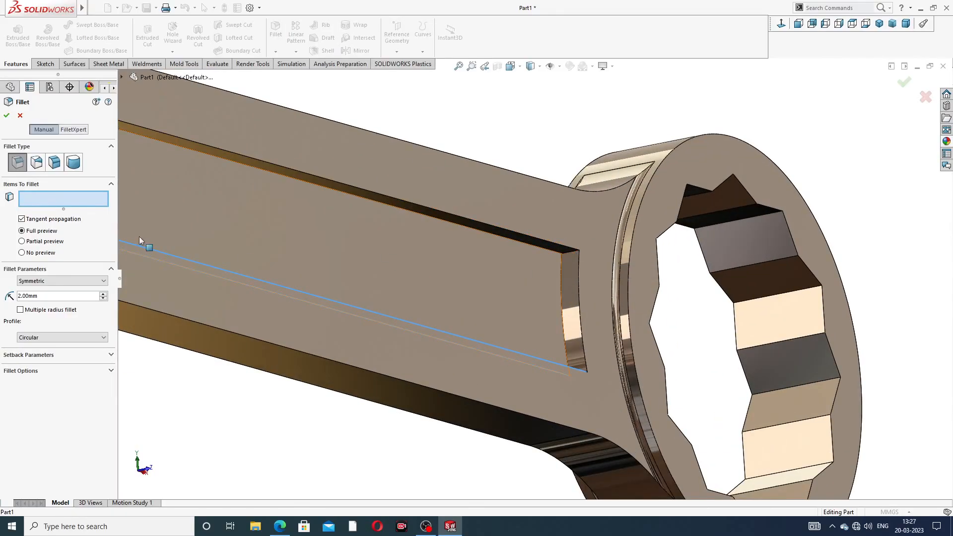
pyautogui.click(19, 116)
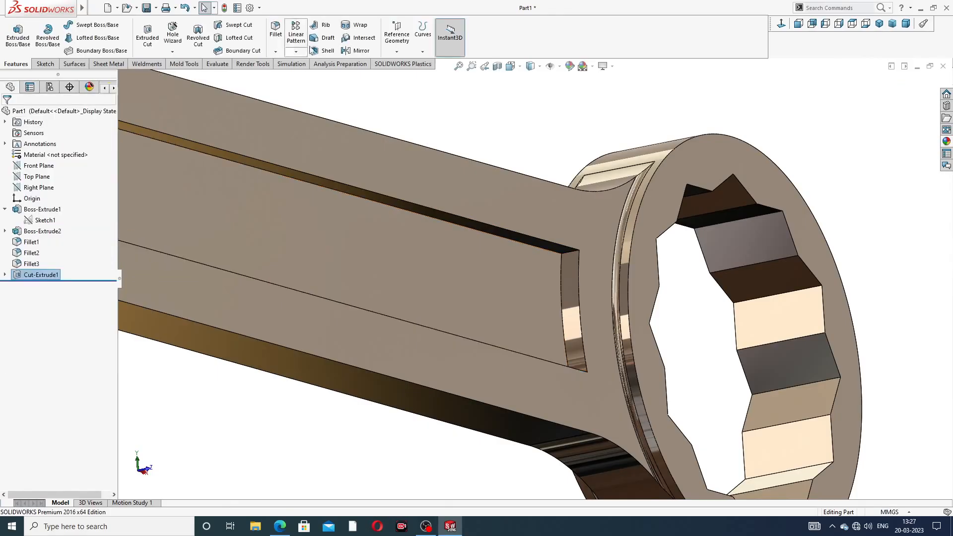
pyautogui.click(275, 34)
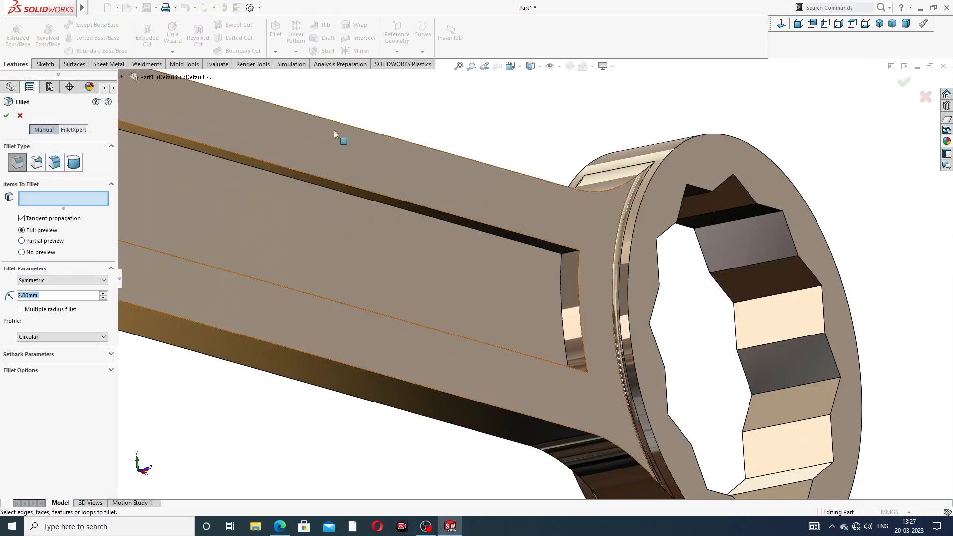
pyautogui.click(572, 255)
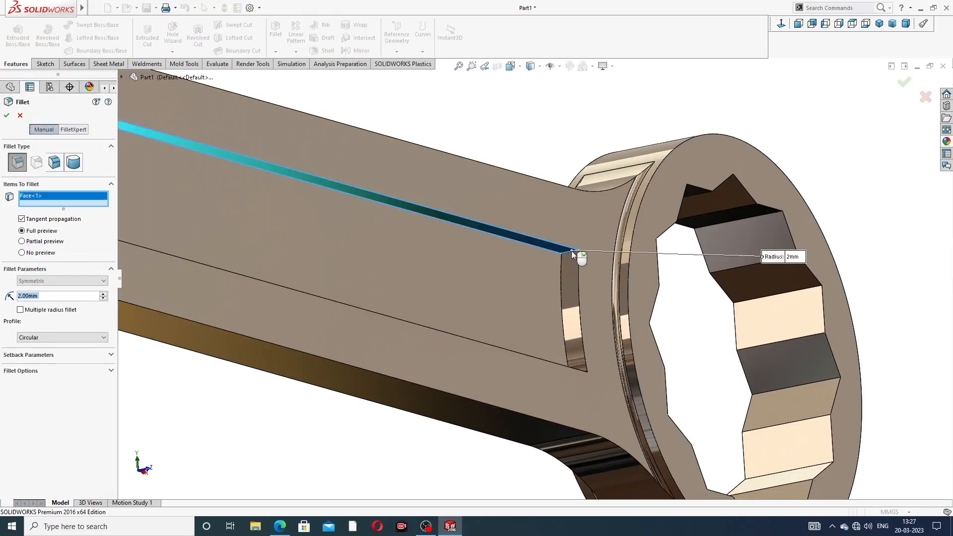
pyautogui.click(20, 116)
# - Start a new constant-size fillet and select the handle recess's two short corner edges nearest the ring-end head
pyautogui.click(276, 34)
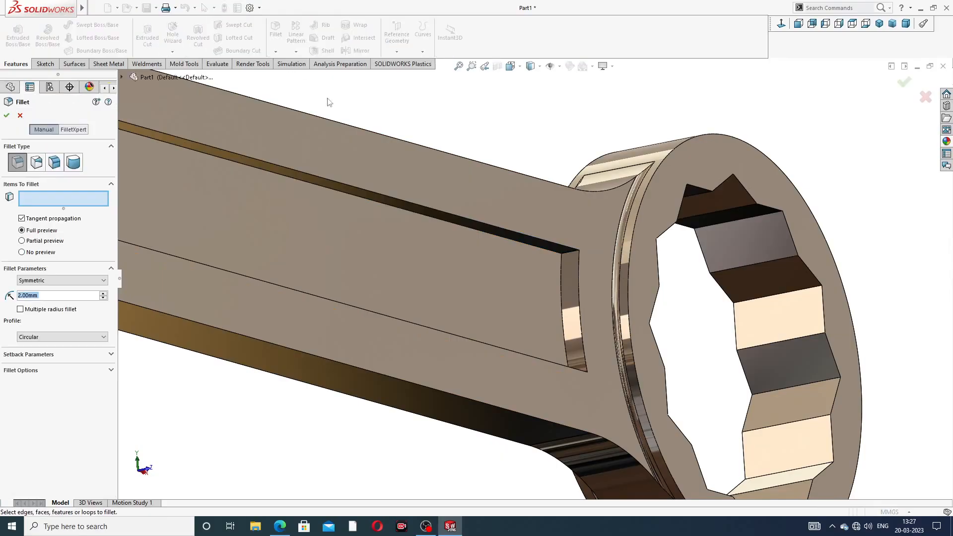
pyautogui.click(569, 257)
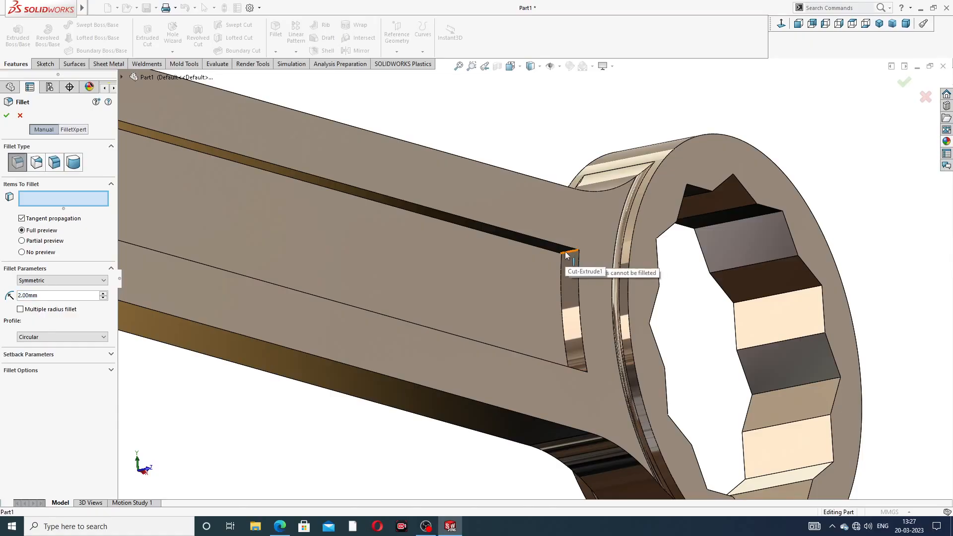
pyautogui.scroll(-5, 566, 255)
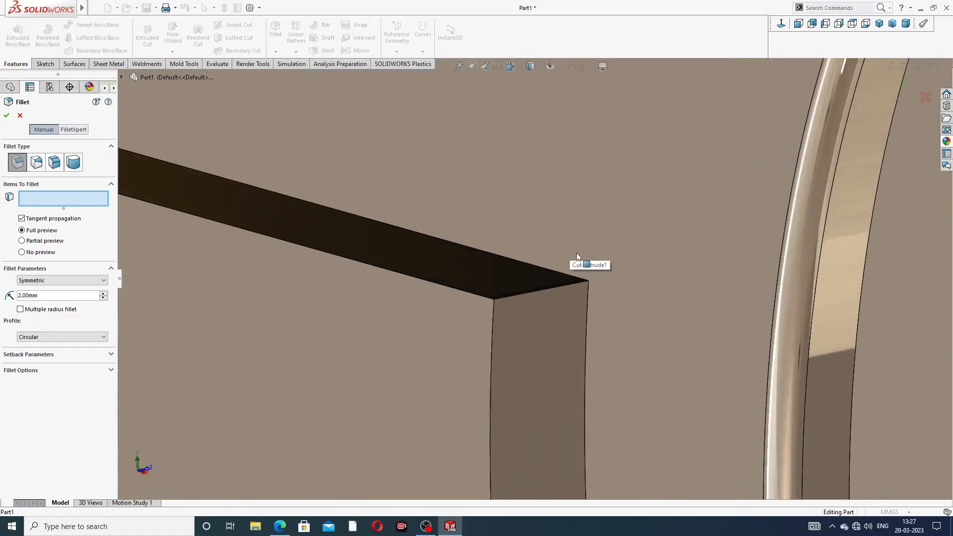
pyautogui.scroll(-3, 548, 289)
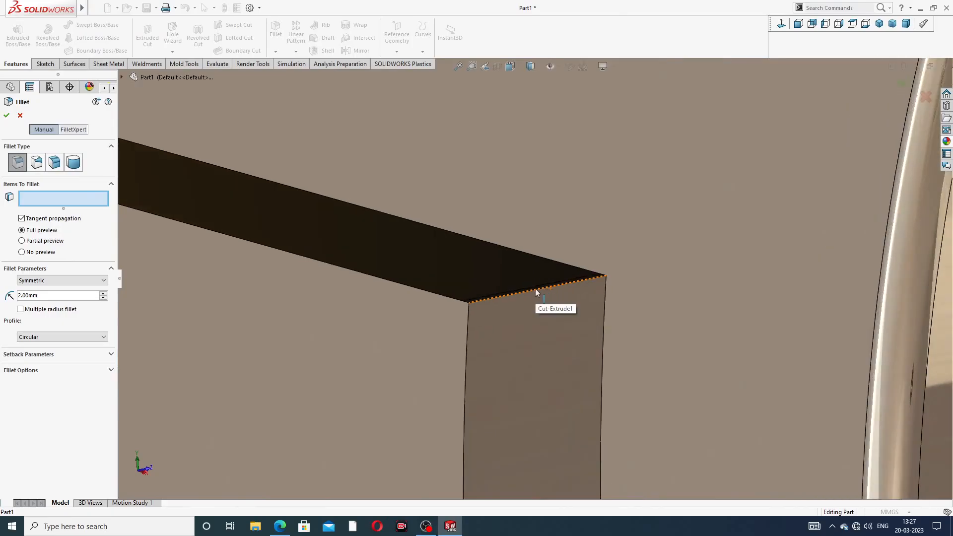
pyautogui.click(480, 302)
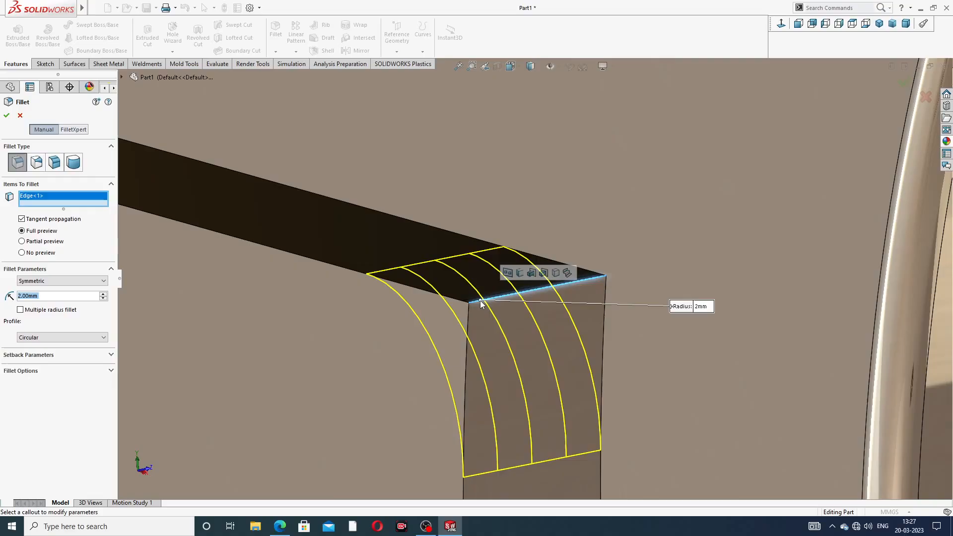
pyautogui.scroll(6, 503, 293)
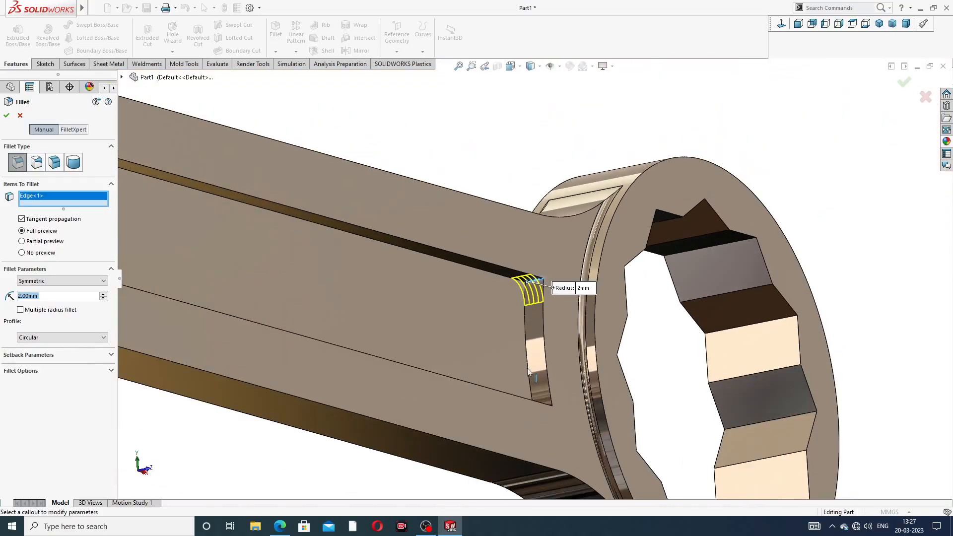
pyautogui.moveTo(532, 379); pyautogui.dragTo(538, 416, button='middle')
pyautogui.scroll(-3, 540, 397)
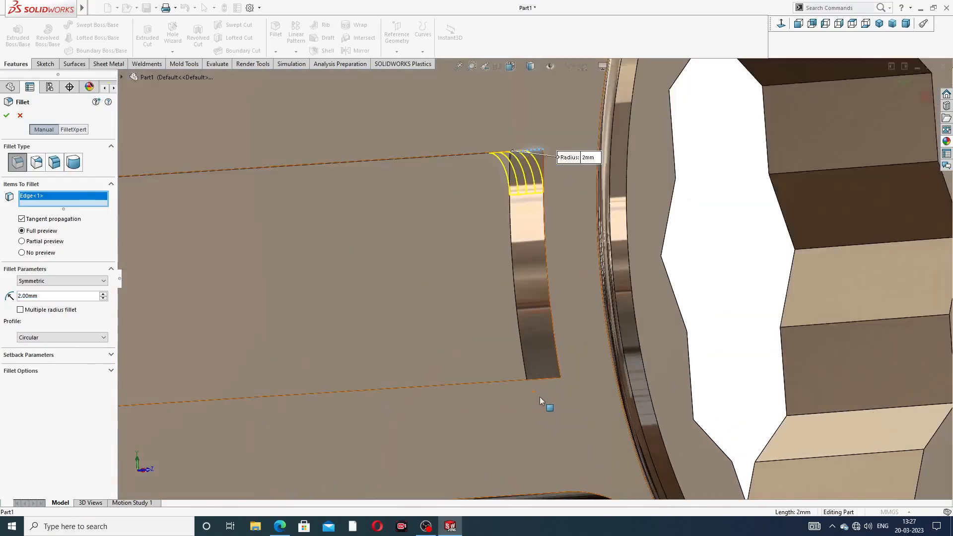
pyautogui.moveTo(551, 371); pyautogui.dragTo(555, 395, button='middle')
pyautogui.scroll(-6, 549, 384)
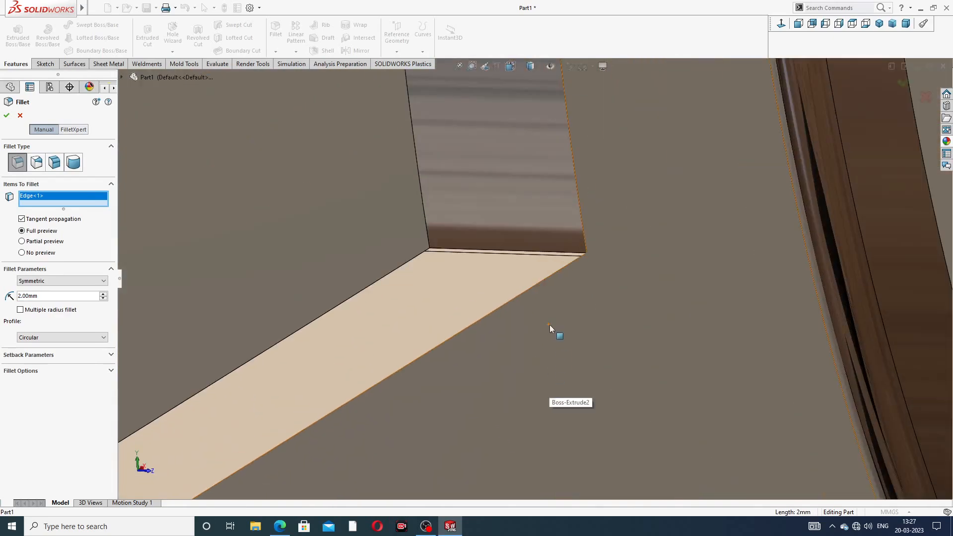
pyautogui.click(450, 251)
pyautogui.scroll(8, 452, 250)
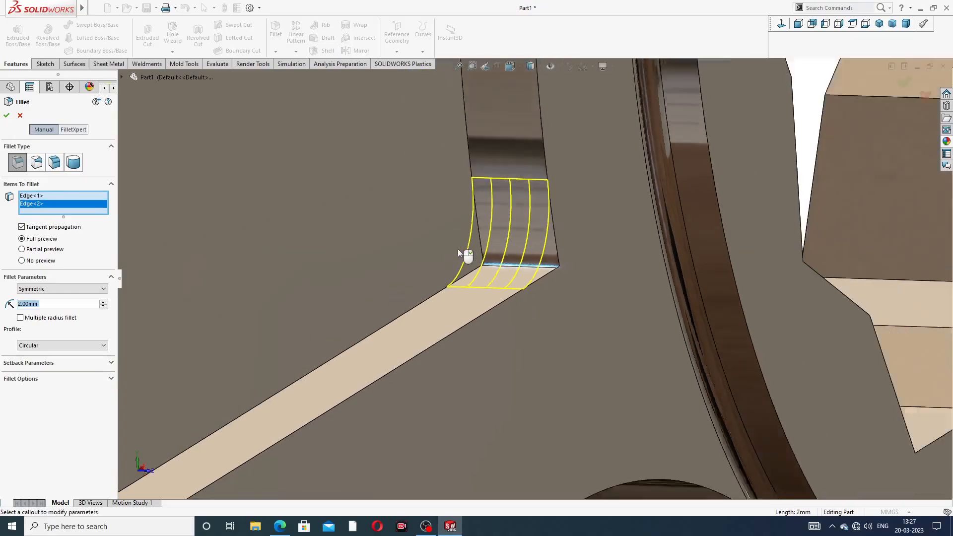
# - Add the recess's two short corner edges nearest the open-end head to the fillet selection
pyautogui.moveTo(390, 306); pyautogui.dragTo(225, 276, button='middle')
pyautogui.scroll(-6, 218, 271)
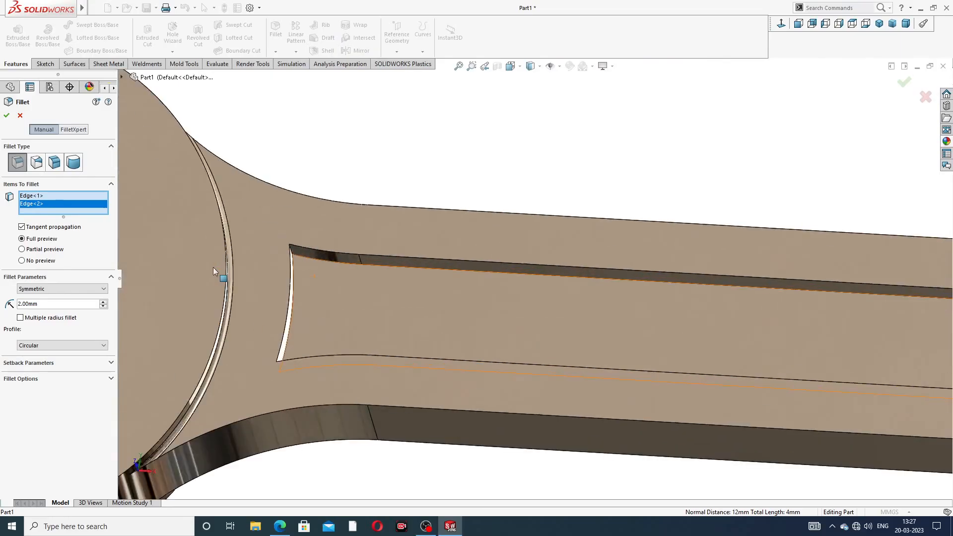
pyautogui.scroll(-3, 477, 256)
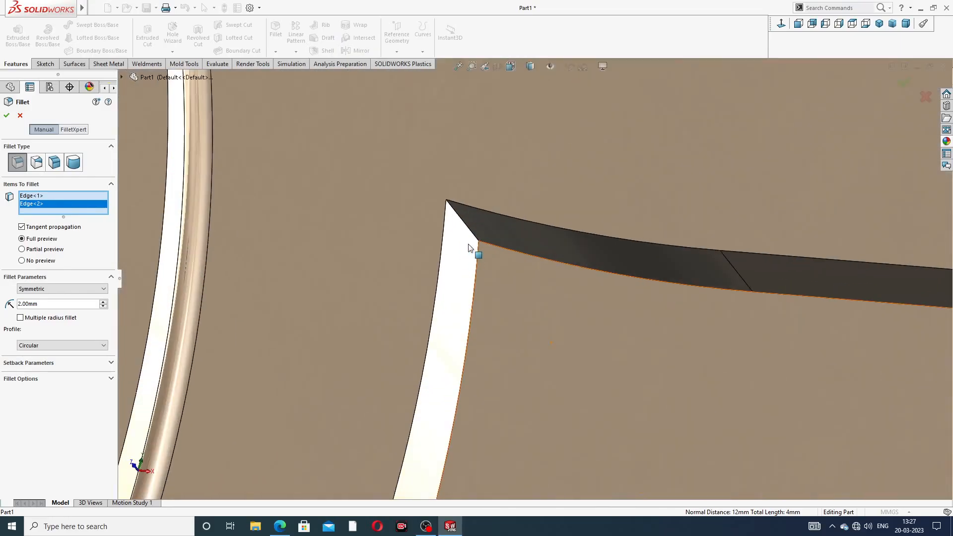
pyautogui.click(468, 227)
pyautogui.scroll(9, 536, 311)
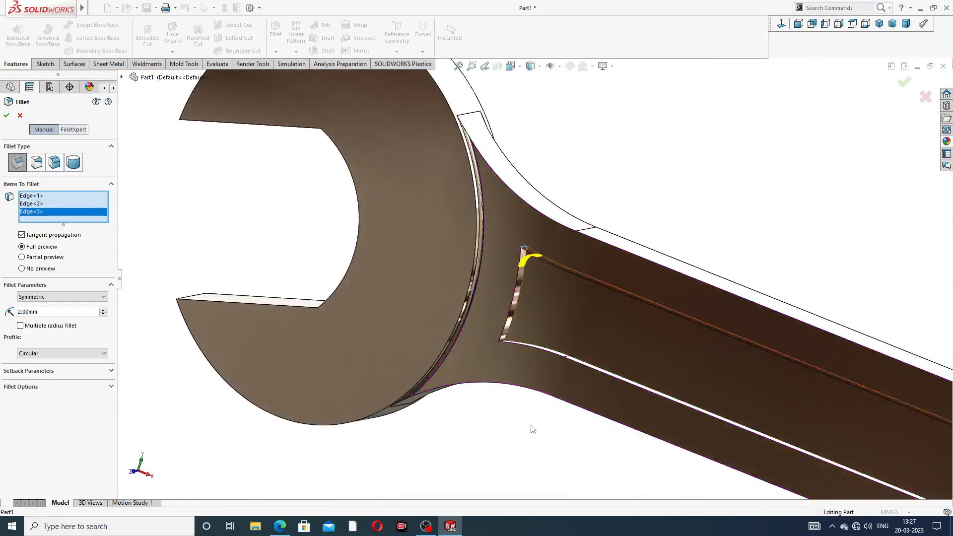
pyautogui.moveTo(535, 312); pyautogui.dragTo(493, 342, button='middle')
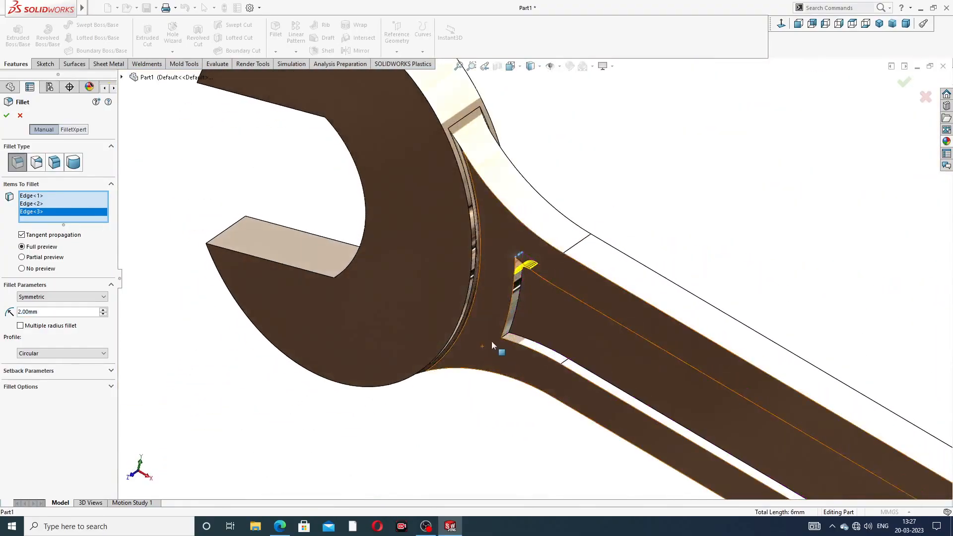
pyautogui.scroll(-8, 517, 332)
pyautogui.click(546, 246)
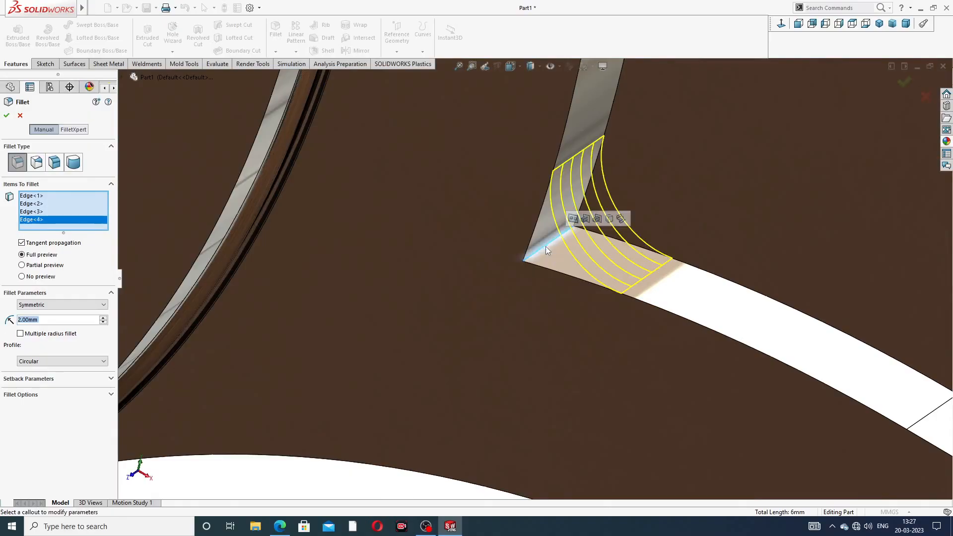
# - Set the fillet radius to 3 mm and apply it to the four selected recess corners
pyautogui.scroll(5, 708, 216)
pyautogui.scroll(3, 707, 215)
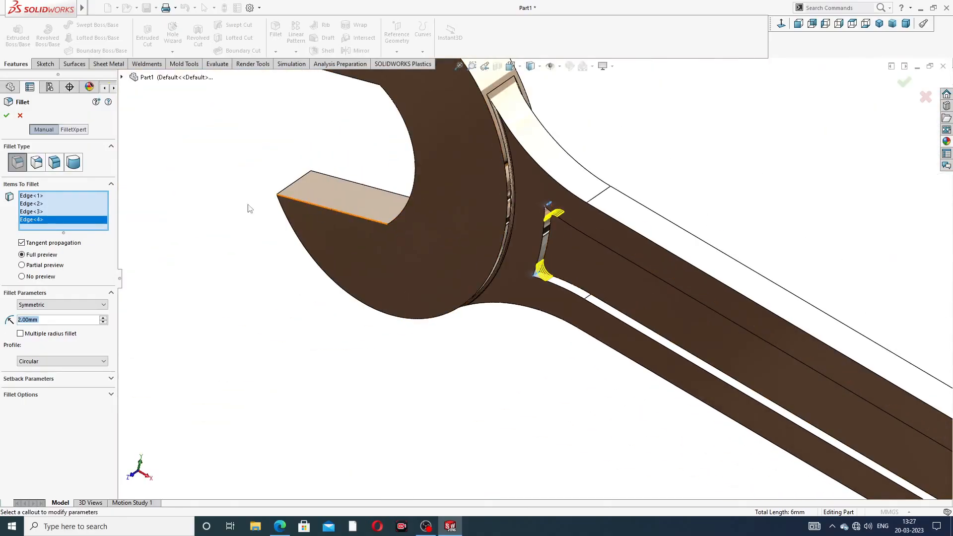
pyautogui.write('3')
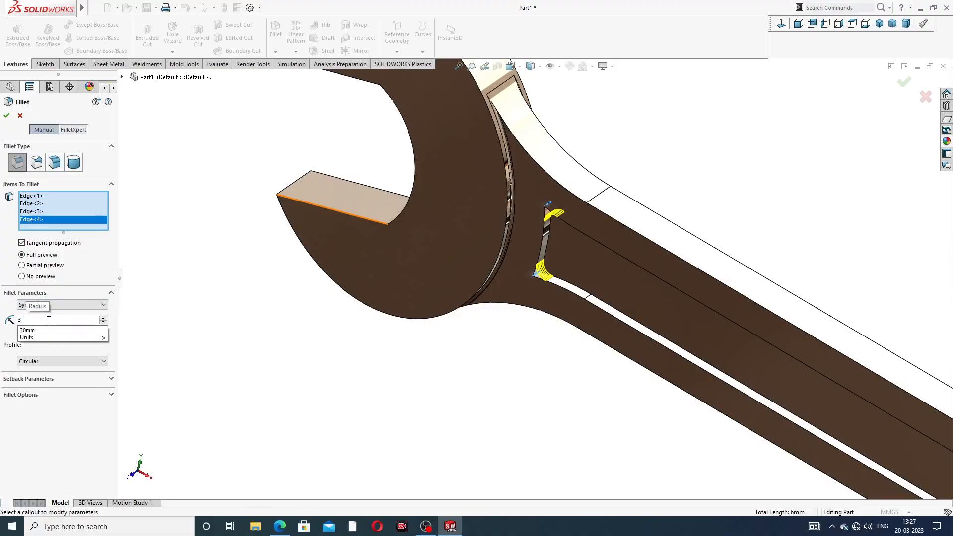
pyautogui.press('Return')
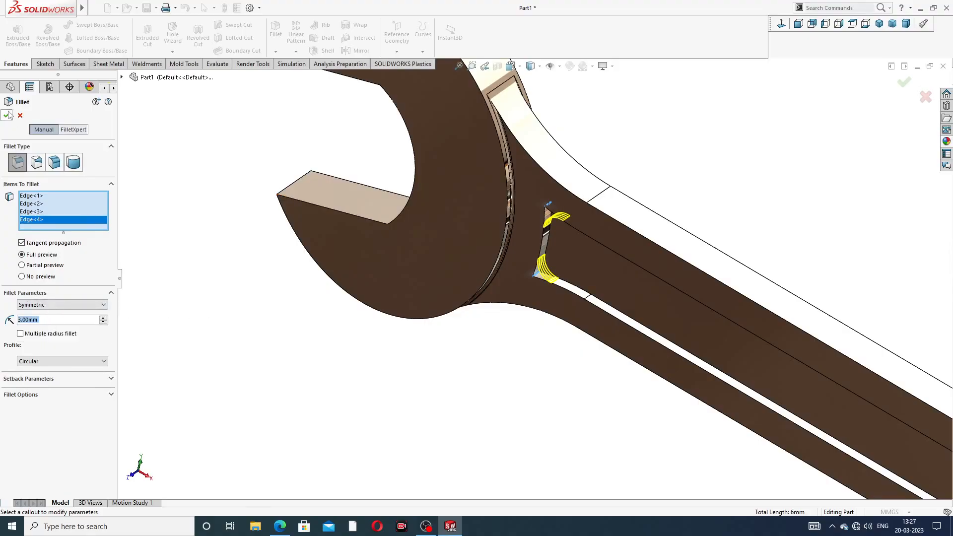
pyautogui.press('Return')
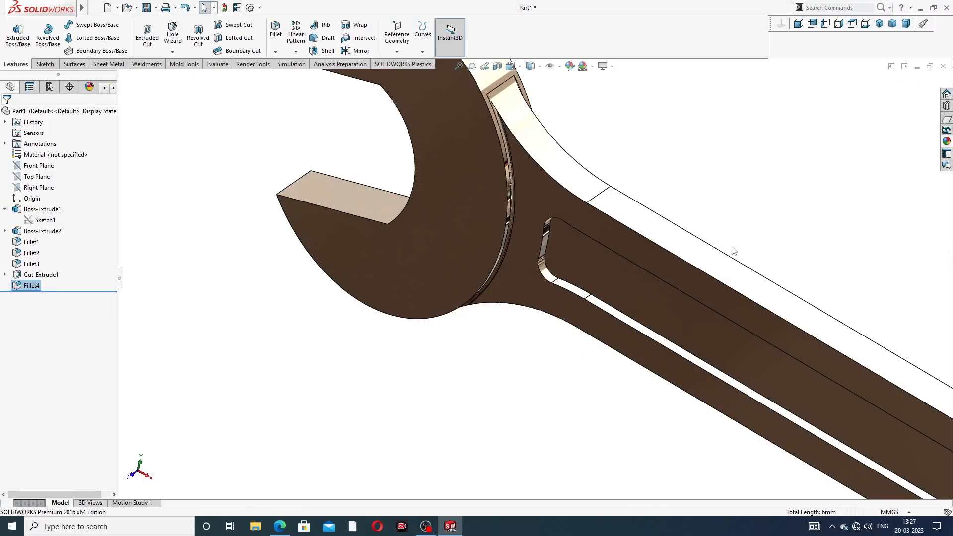
# - Mirror the handle recess cut (Cut-Extrude1) and its corner fillet (Fillet4) about the Front Plane
pyautogui.scroll(5, 734, 251)
pyautogui.moveTo(744, 291); pyautogui.dragTo(714, 218, button='middle')
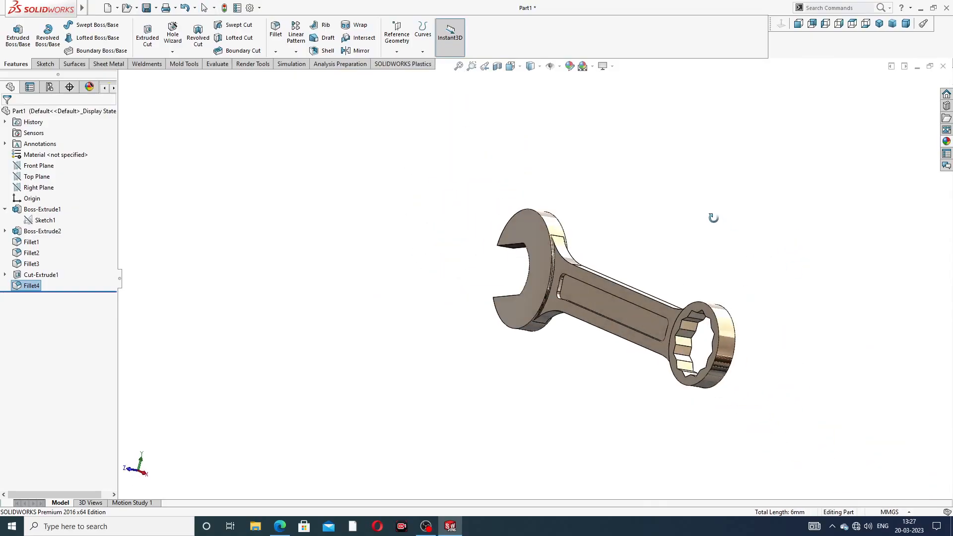
pyautogui.moveTo(682, 286); pyautogui.dragTo(654, 320, button='middle')
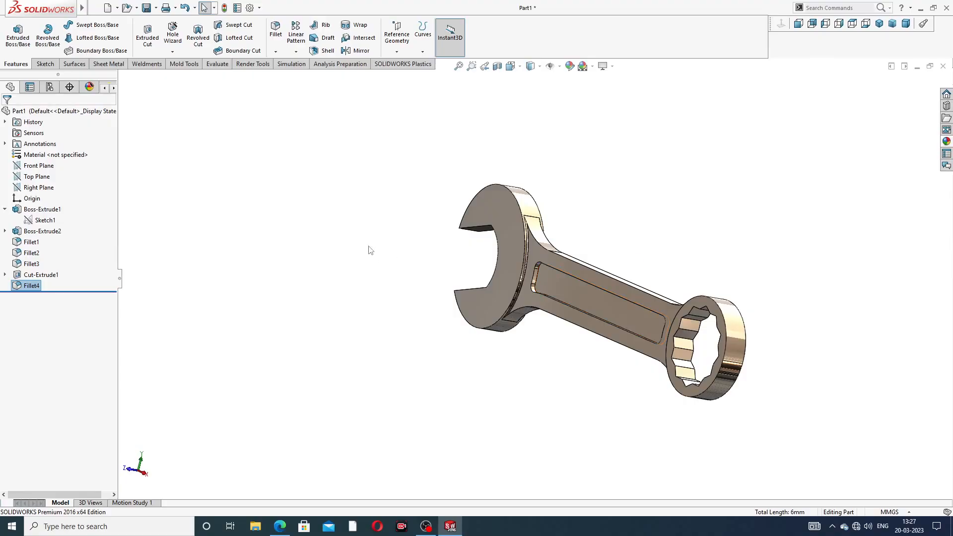
pyautogui.click(5, 209)
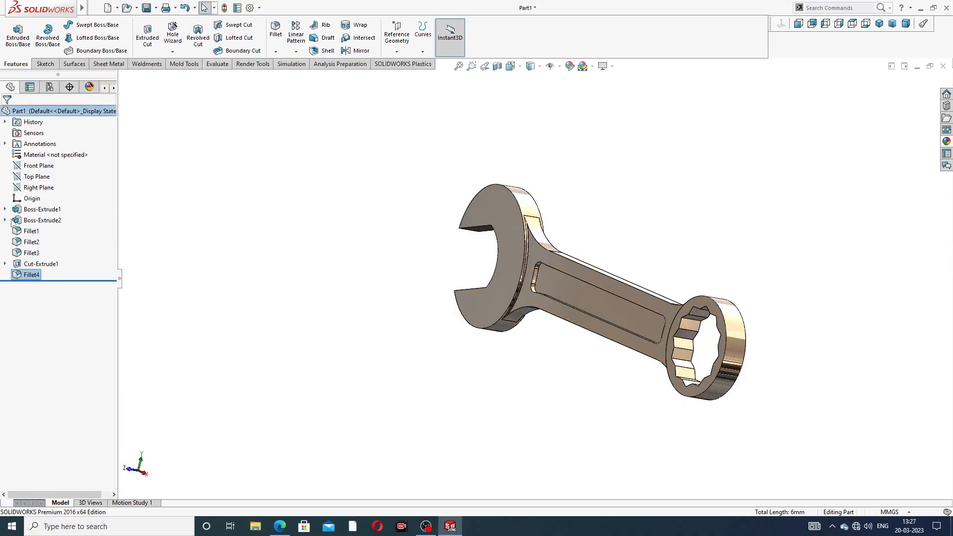
pyautogui.click(45, 167)
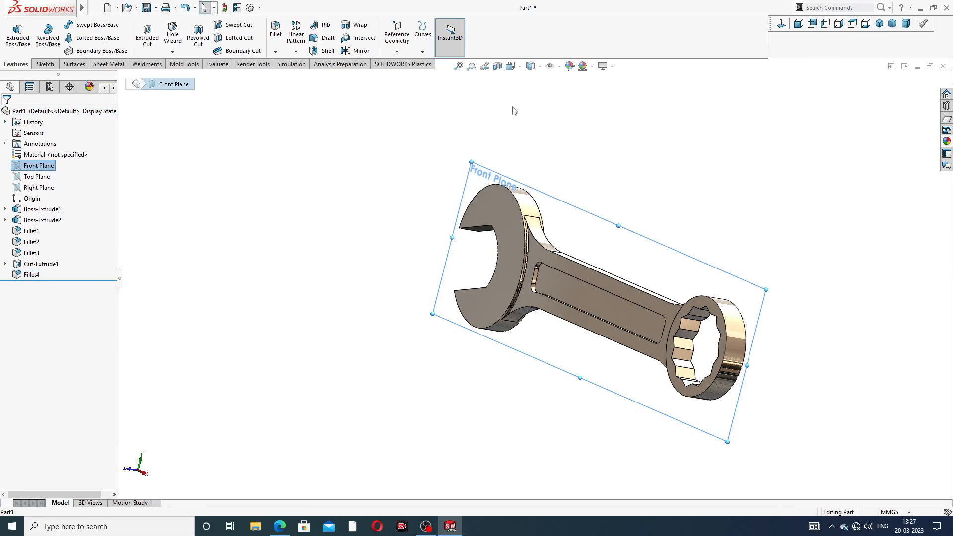
pyautogui.click(361, 50)
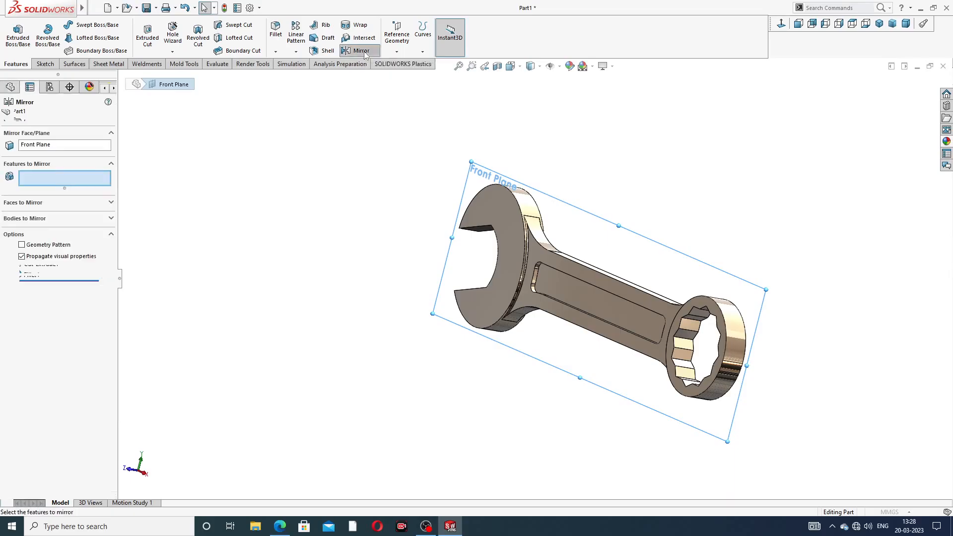
pyautogui.click(121, 78)
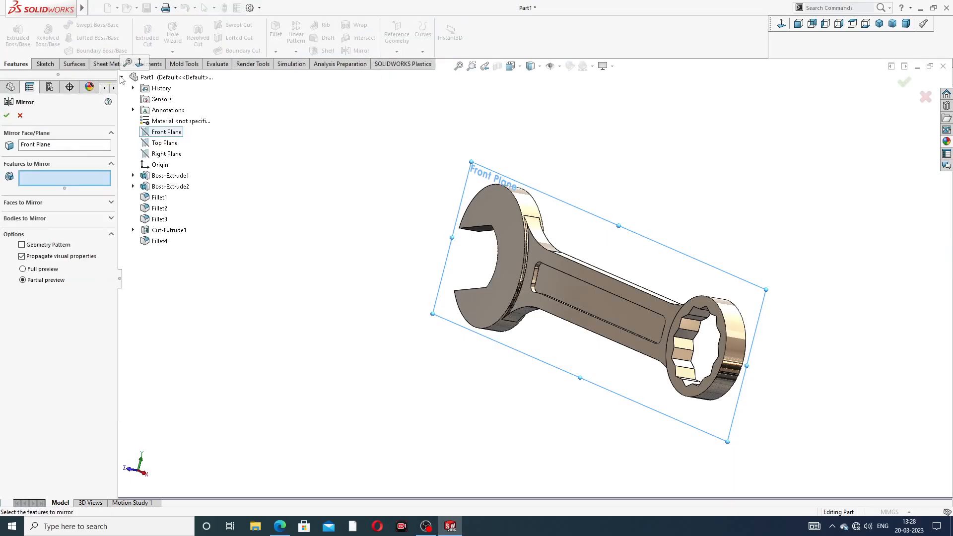
pyautogui.click(168, 231)
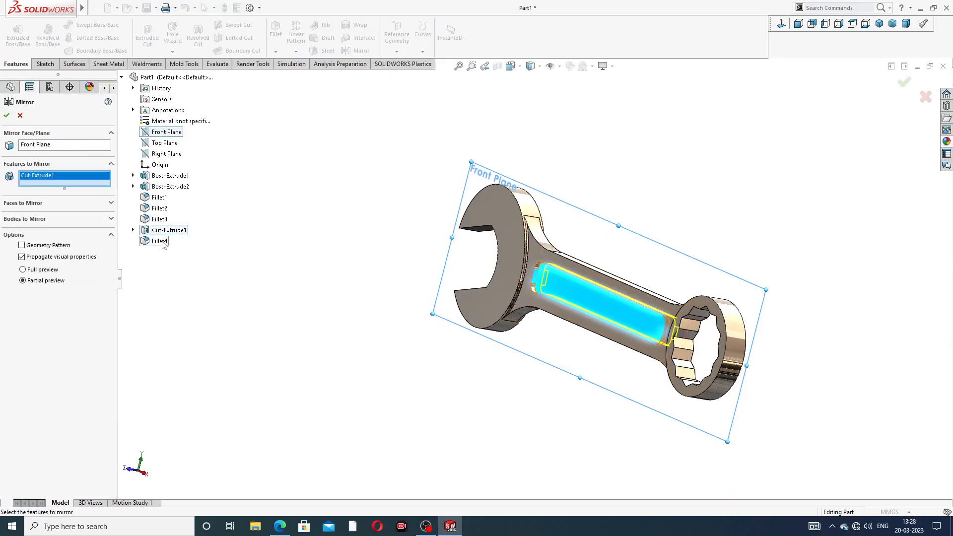
pyautogui.click(161, 242)
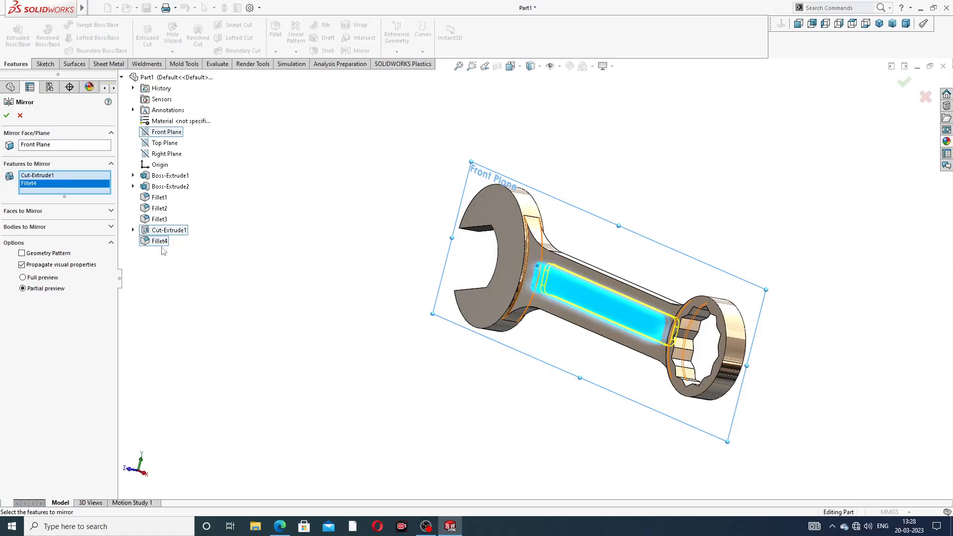
pyautogui.click(6, 116)
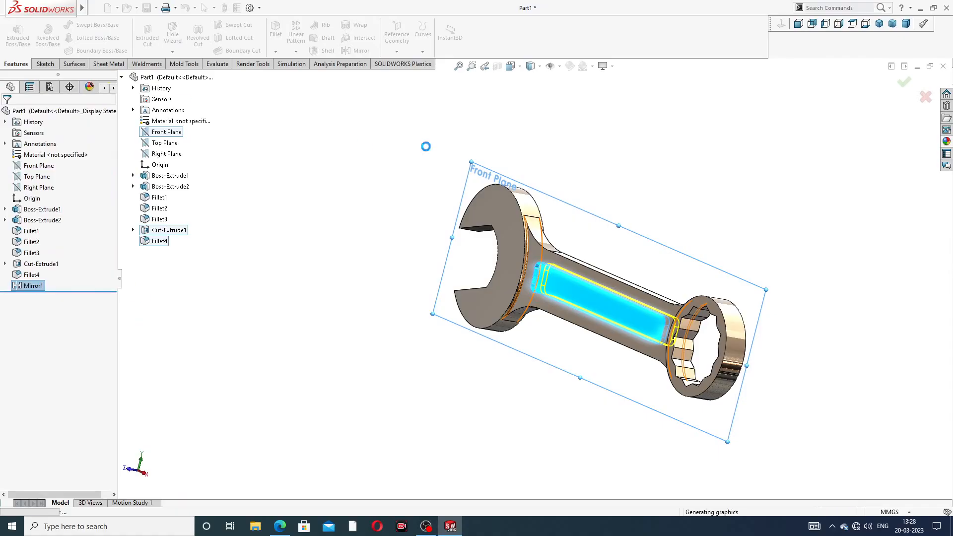
pyautogui.moveTo(632, 204)
pyautogui.mouseDown(button='middle')
pyautogui.moveTo(530, 192)
pyautogui.moveTo(544, 155)
pyautogui.moveTo(613, 313)
pyautogui.moveTo(512, 290)
pyautogui.moveTo(718, 370)
pyautogui.moveTo(707, 389)
pyautogui.mouseUp(button='middle')
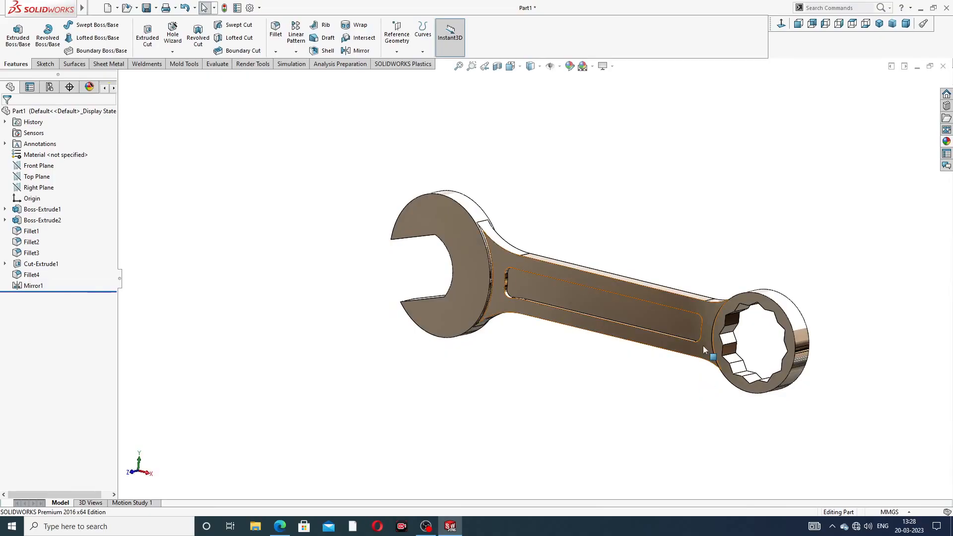
pyautogui.moveTo(702, 346); pyautogui.dragTo(699, 382, button='middle')
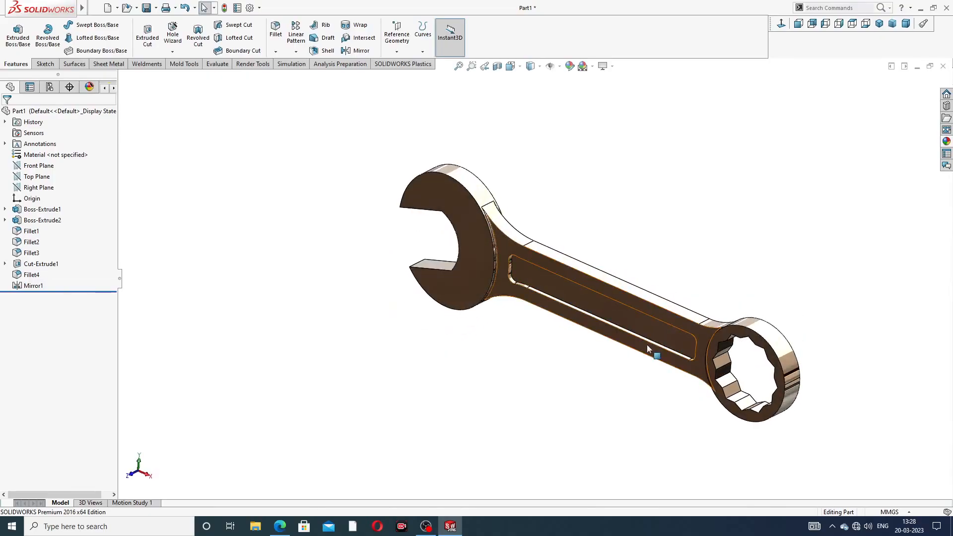
# - Inspect the spanner's open-end head, its junction with the handle, the handle recess and the ring end from several angles
pyautogui.scroll(-2, 648, 344)
pyautogui.click(879, 23)
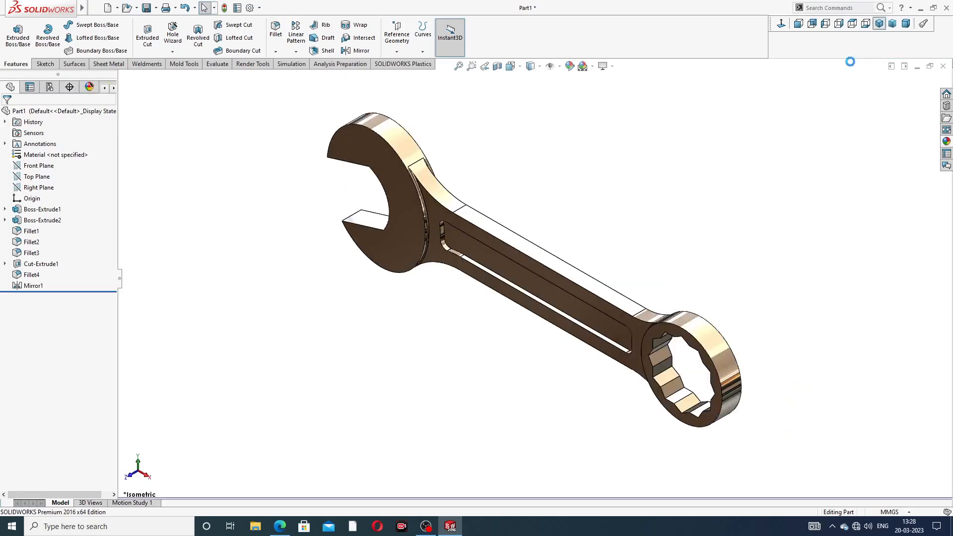
pyautogui.moveTo(615, 221); pyautogui.dragTo(627, 189, button='middle')
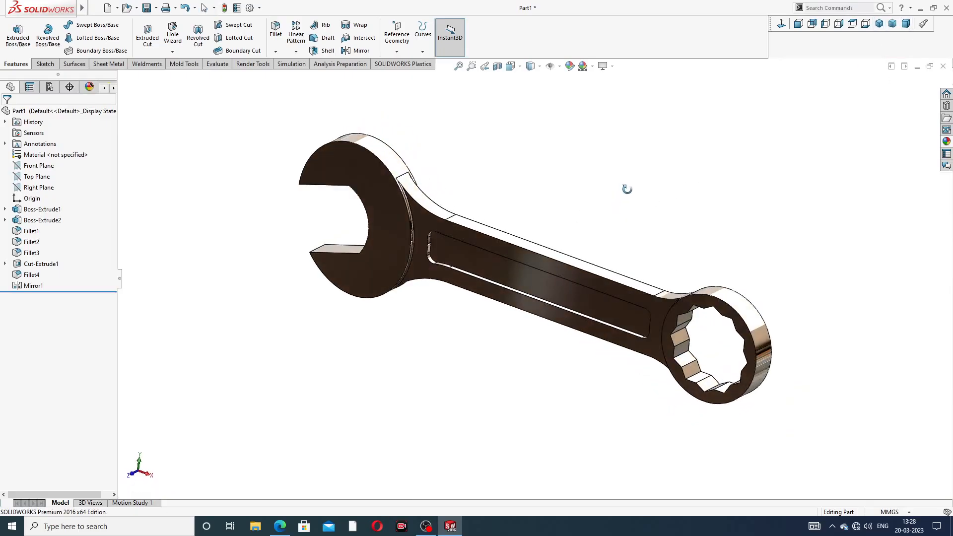
pyautogui.scroll(-5, 411, 234)
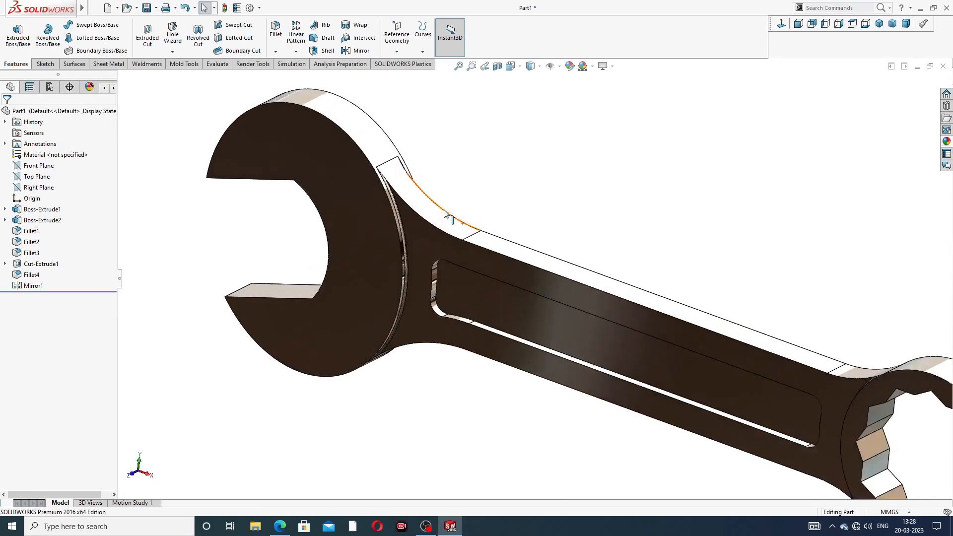
pyautogui.moveTo(411, 233); pyautogui.dragTo(393, 263, button='middle')
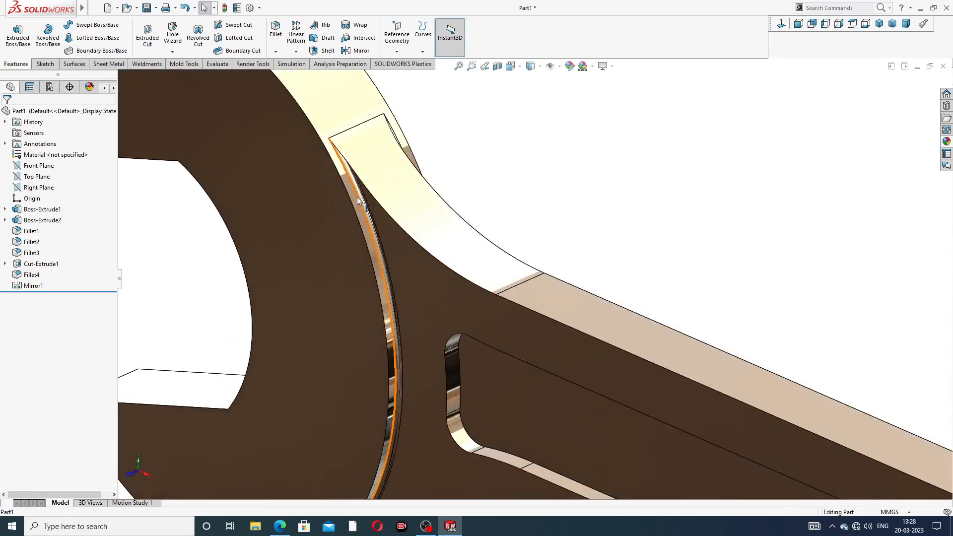
pyautogui.scroll(5, 393, 266)
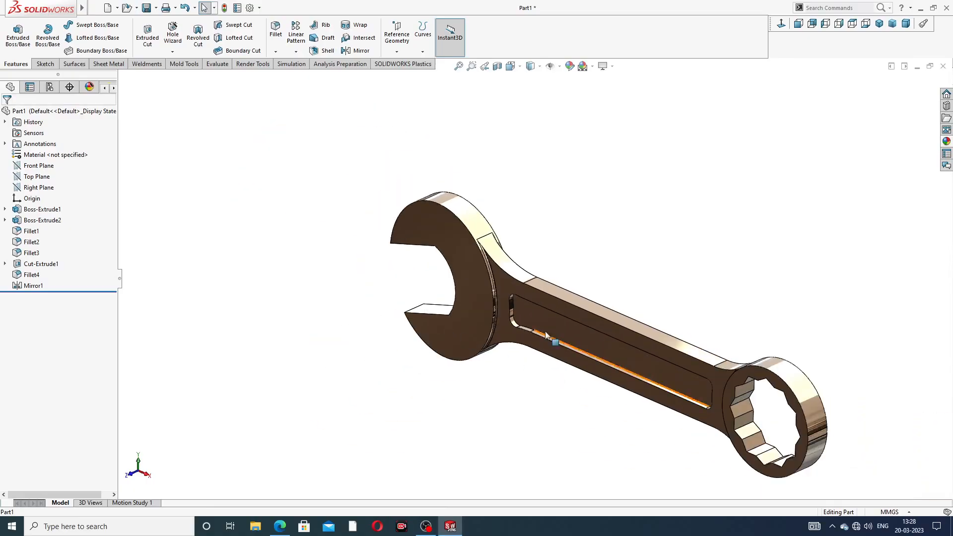
pyautogui.moveTo(596, 338)
pyautogui.mouseDown(button='middle')
pyautogui.moveTo(572, 364)
pyautogui.moveTo(606, 341)
pyautogui.mouseUp(button='middle')
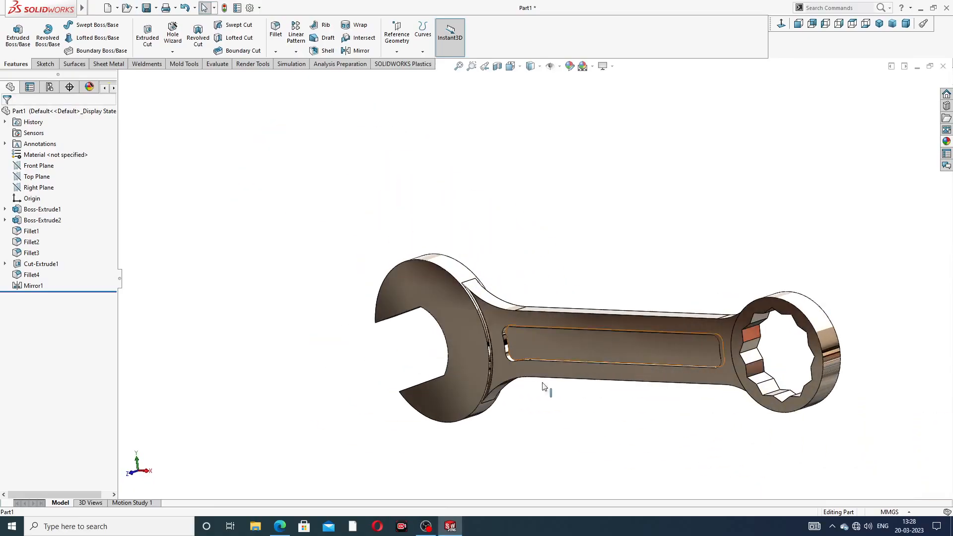
pyautogui.click(452, 527)
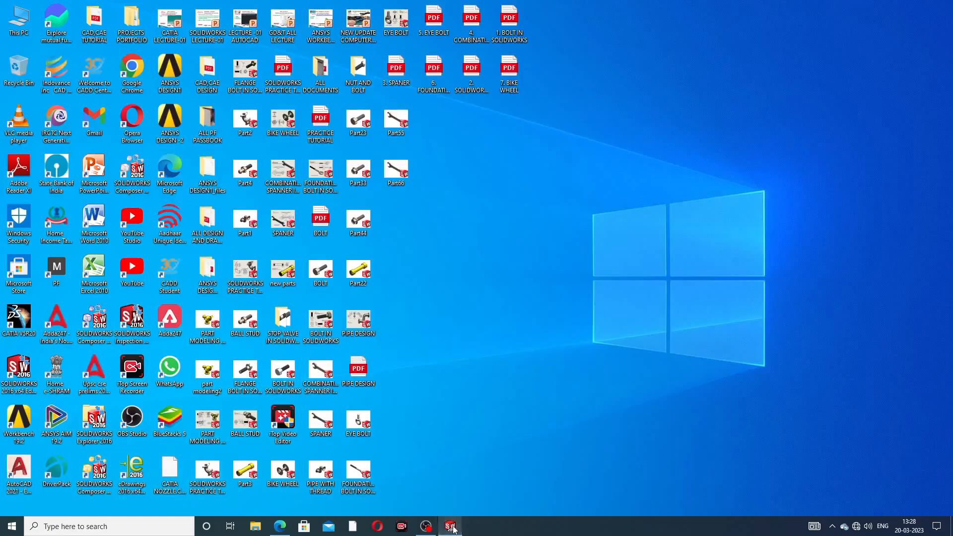
pyautogui.click(452, 527)
pyautogui.moveTo(694, 380); pyautogui.dragTo(686, 421, button='middle')
pyautogui.scroll(-1, 695, 405)
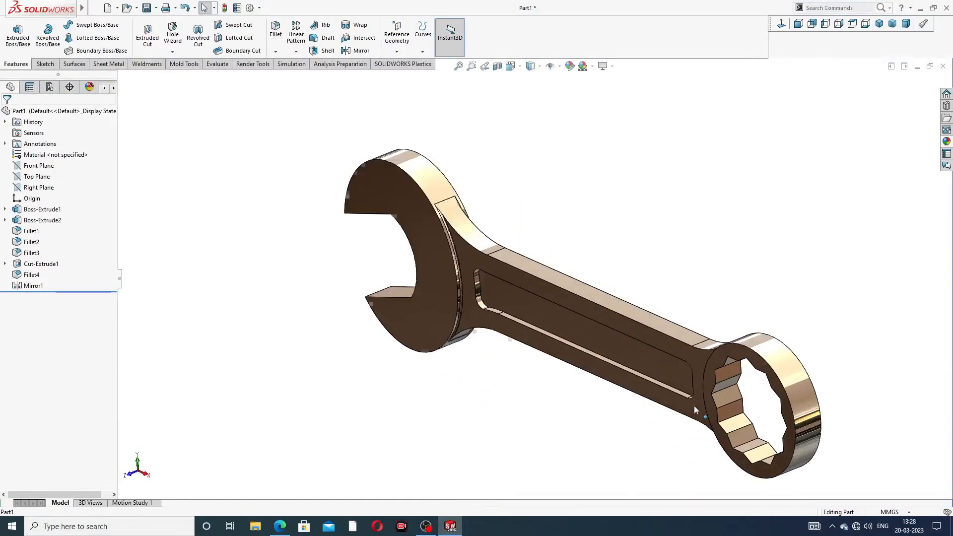
pyautogui.scroll(2, 695, 405)
pyautogui.scroll(-1, 695, 406)
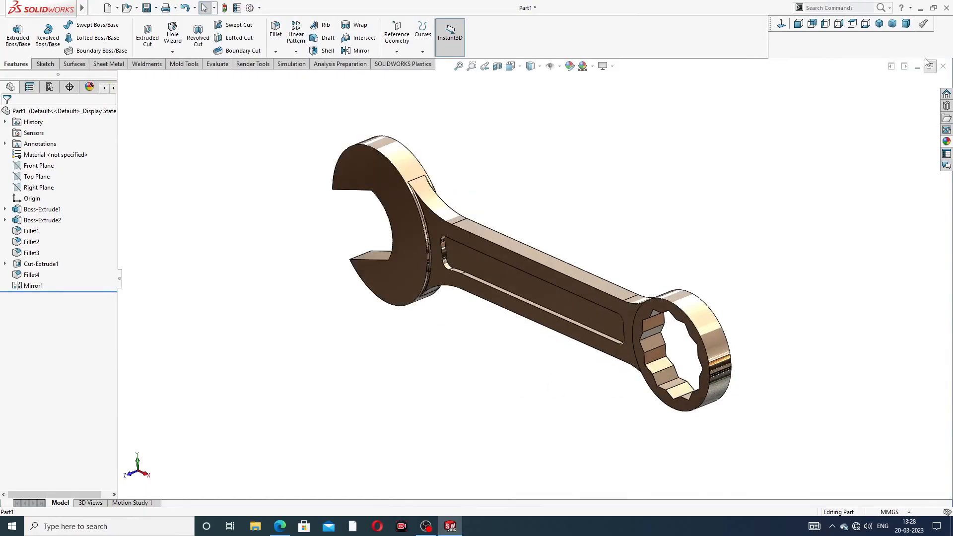
pyautogui.click(879, 23)
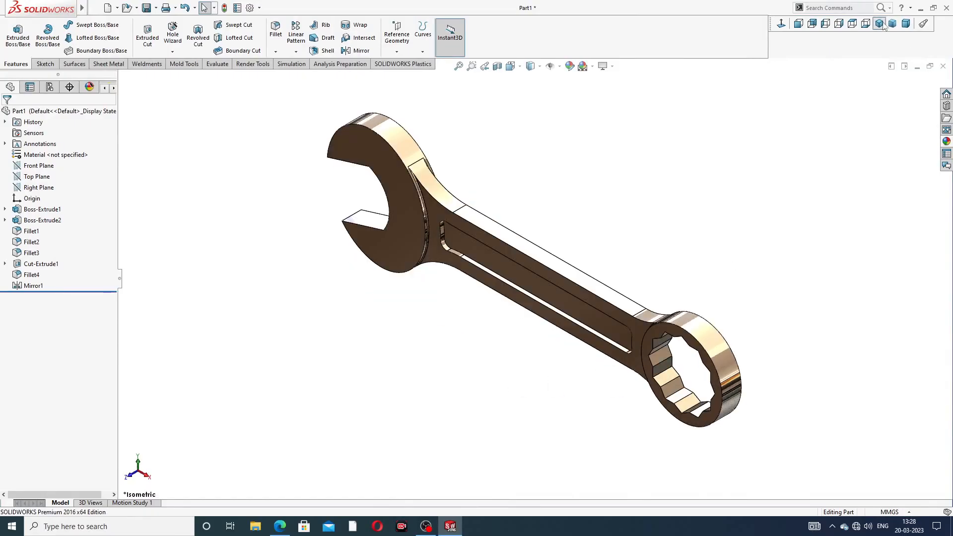
# - Switch to the combination spanner PDF drawing in the browser and compare it with the finished SOLIDWORKS model
pyautogui.click(279, 526)
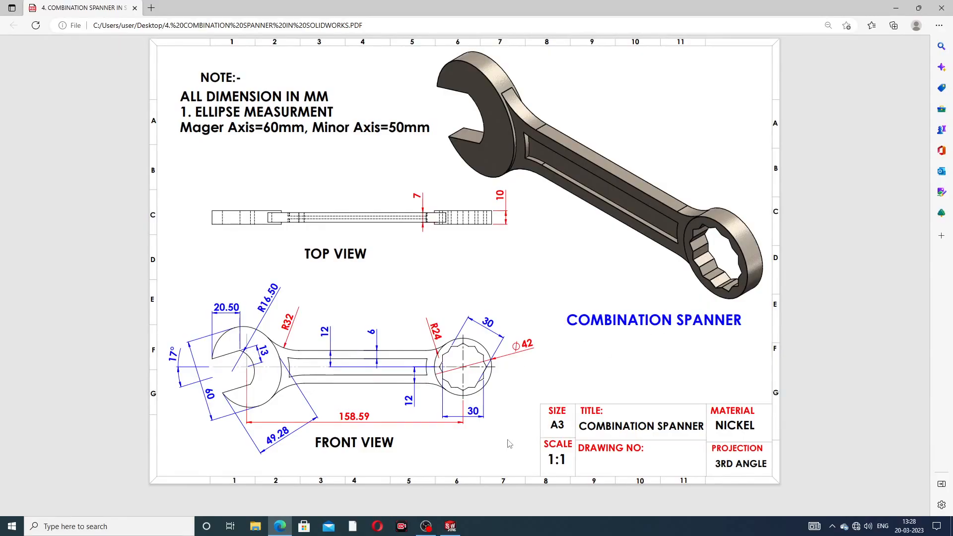
pyautogui.click(280, 527)
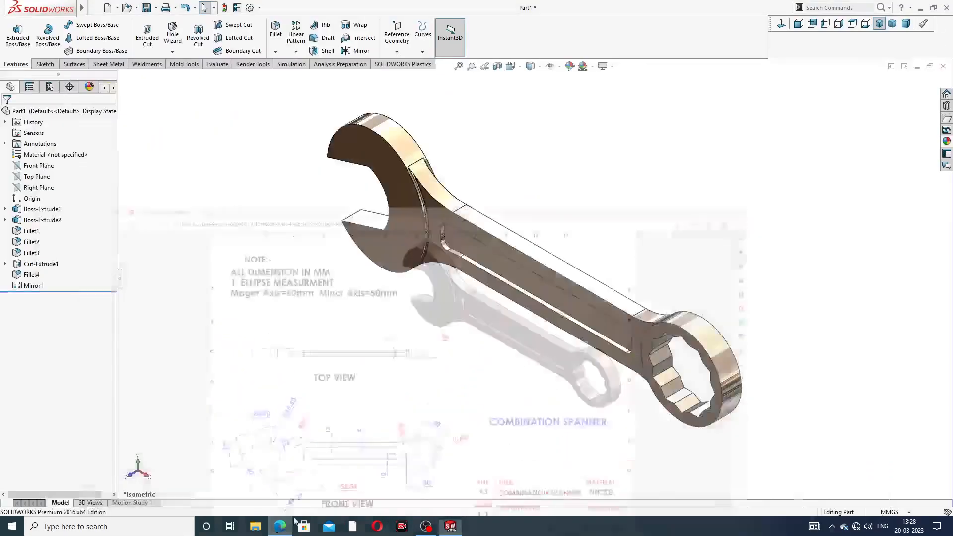
pyautogui.scroll(1, 614, 352)
pyautogui.scroll(-2, 622, 355)
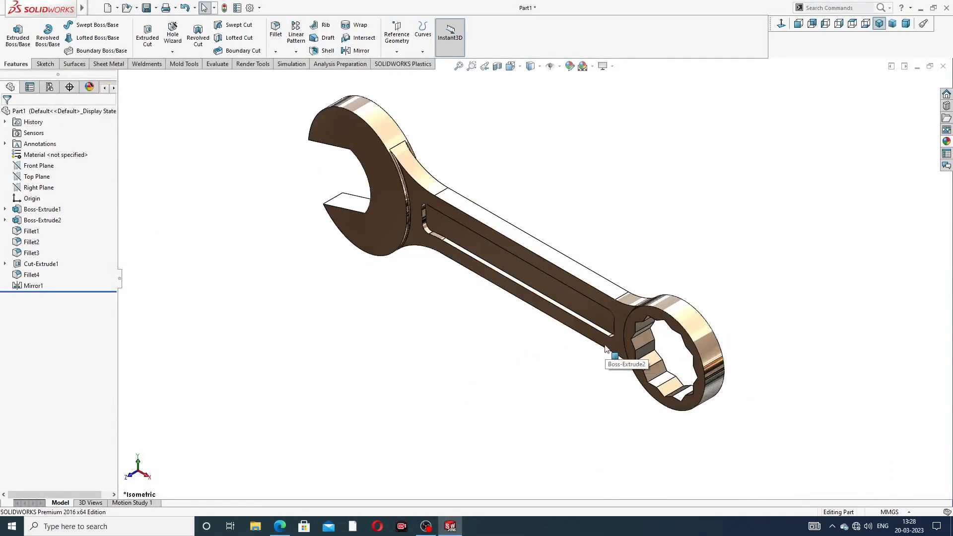
pyautogui.scroll(3, 496, 186)
pyautogui.scroll(-3, 459, 240)
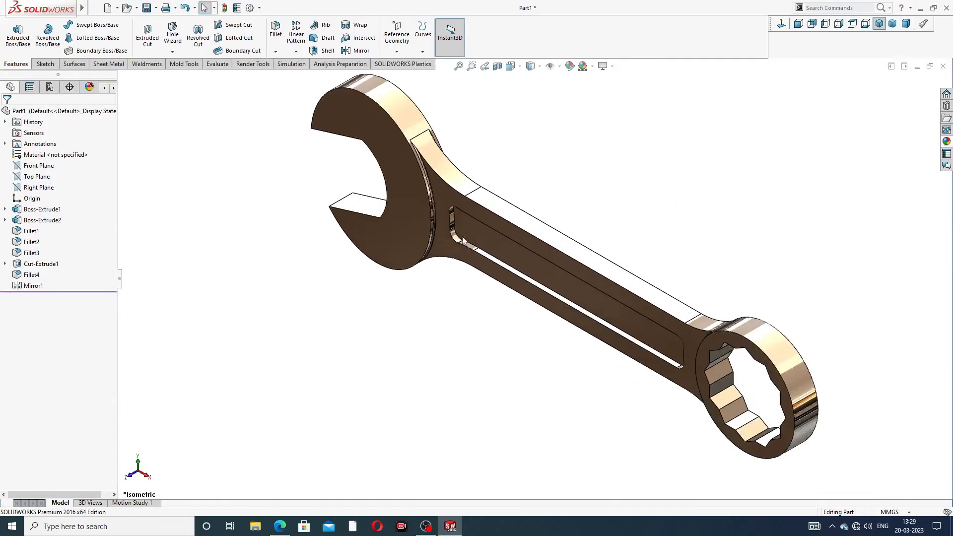
# - Review the whole completed spanner once more and show it in the isometric orientation
pyautogui.scroll(2, 435, 120)
pyautogui.moveTo(426, 156); pyautogui.dragTo(453, 169, button='middle')
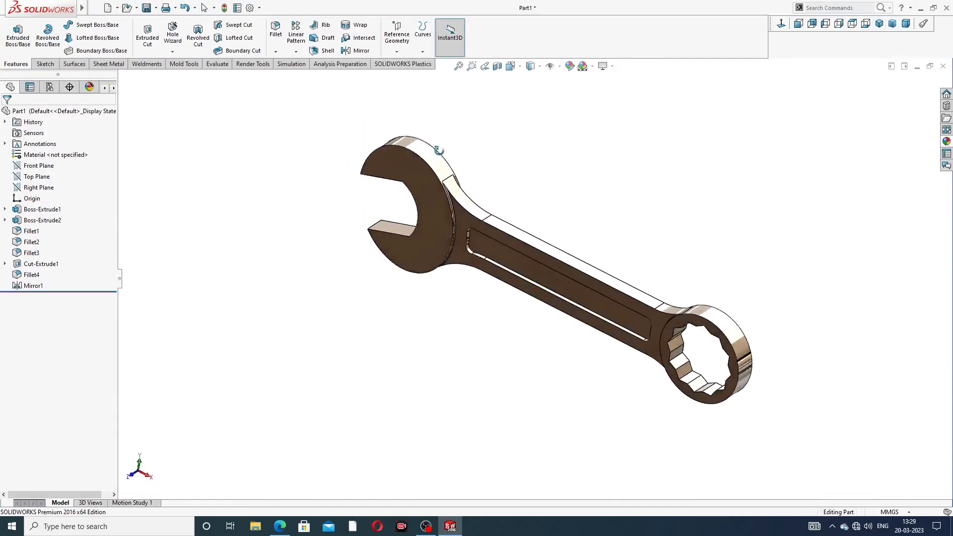
pyautogui.scroll(-2, 515, 242)
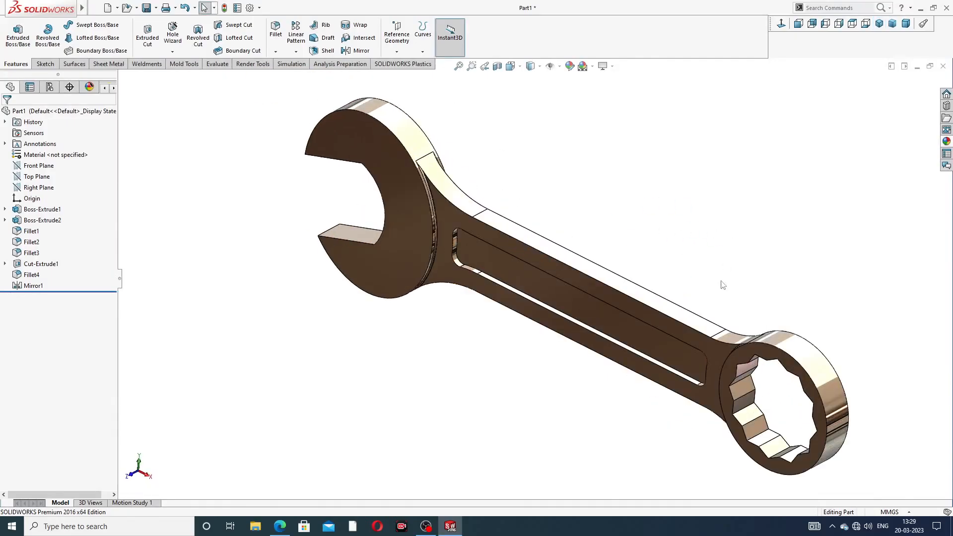
pyautogui.click(880, 23)
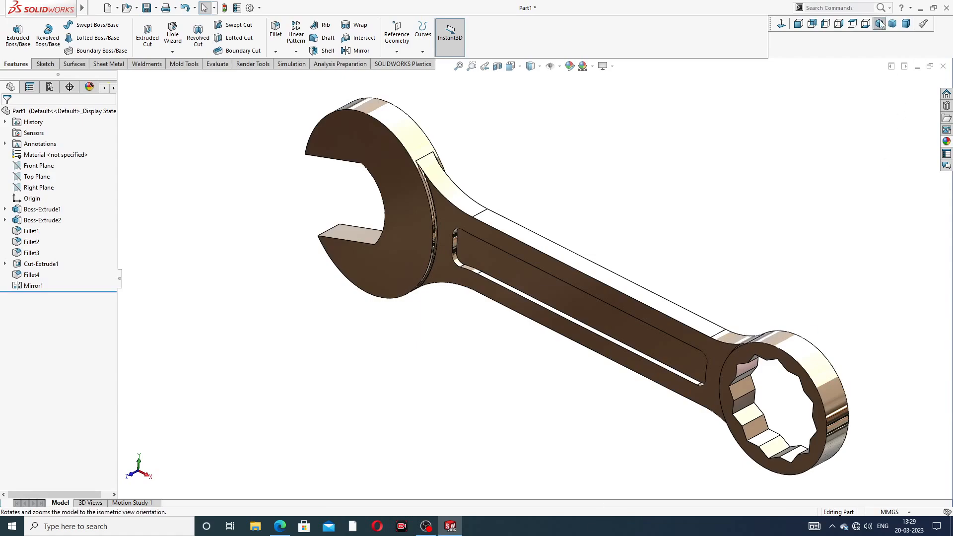
pyautogui.scroll(-2, 570, 219)
pyautogui.scroll(2, 570, 219)
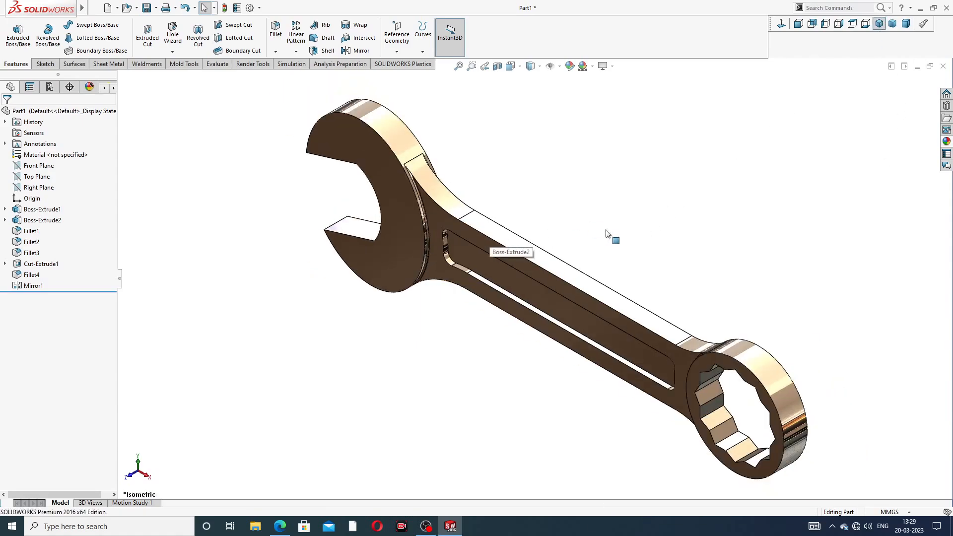
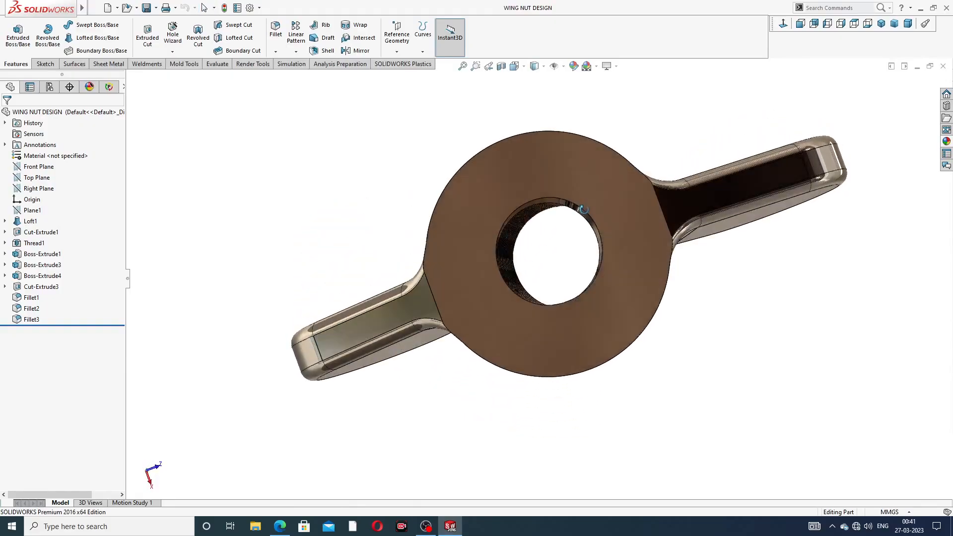
# - Look over the finished wing nut model, close it, and create a new part document
pyautogui.moveTo(576, 185); pyautogui.dragTo(627, 272, button='middle')
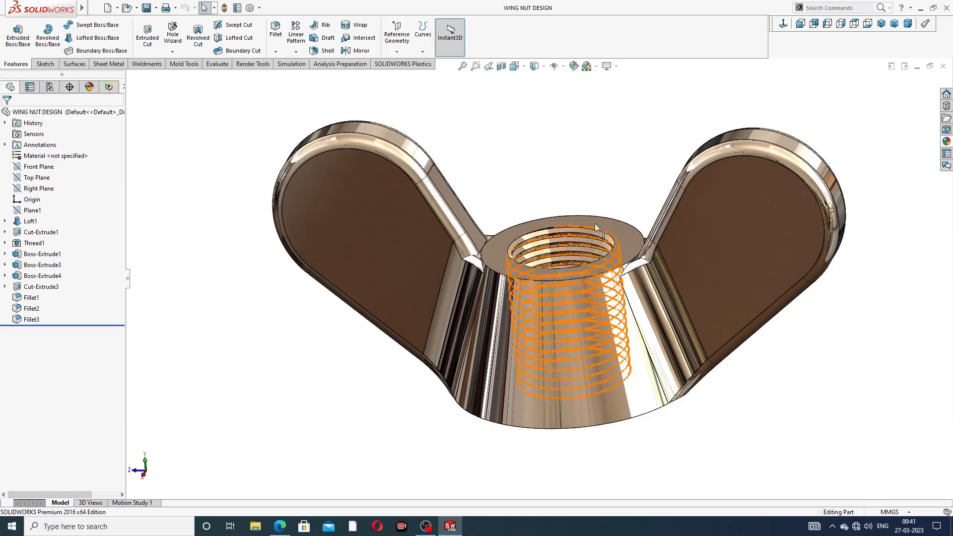
pyautogui.moveTo(597, 267); pyautogui.dragTo(593, 198, button='middle')
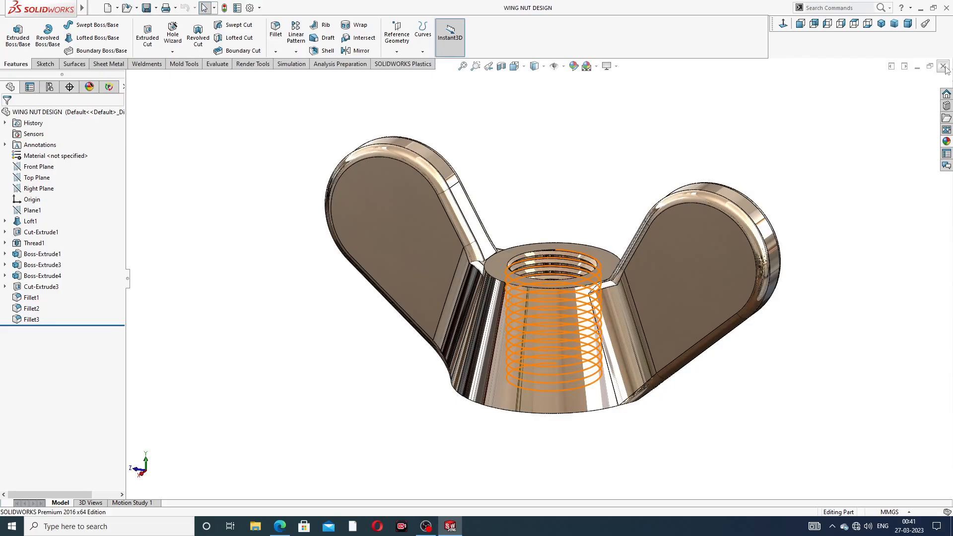
pyautogui.click(944, 67)
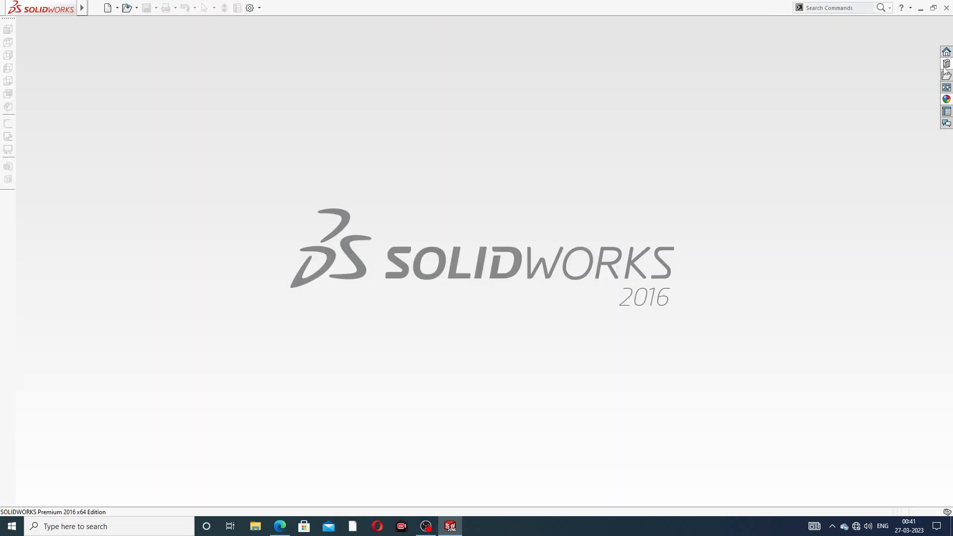
pyautogui.click(107, 8)
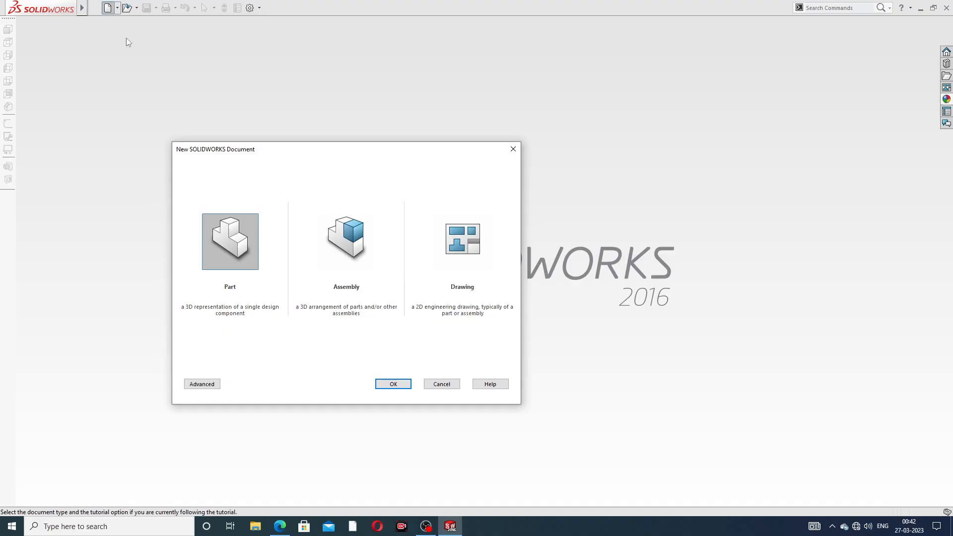
pyautogui.click(387, 381)
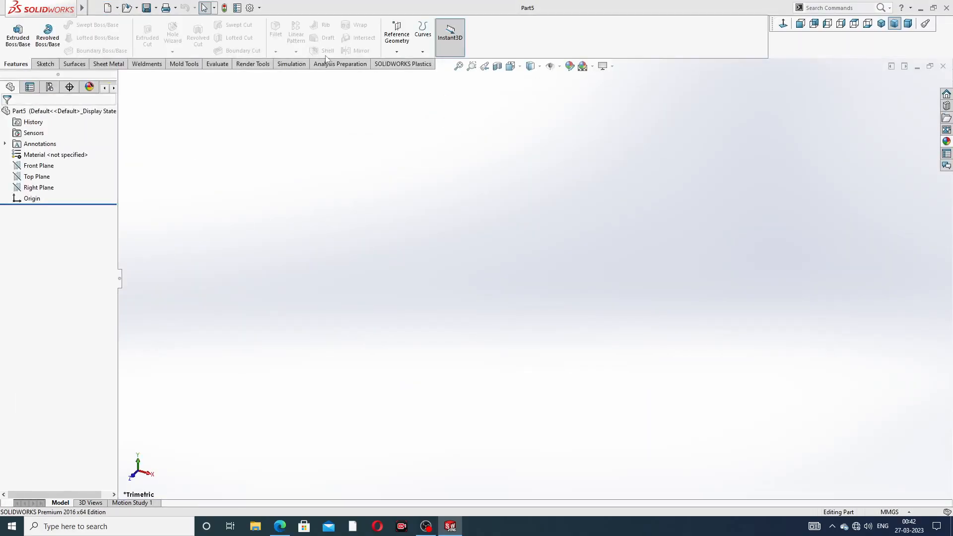
# - Set both image quality resolutions of the new part to their highest level and apply the Plain White scene
pyautogui.click(249, 8)
pyautogui.click(349, 96)
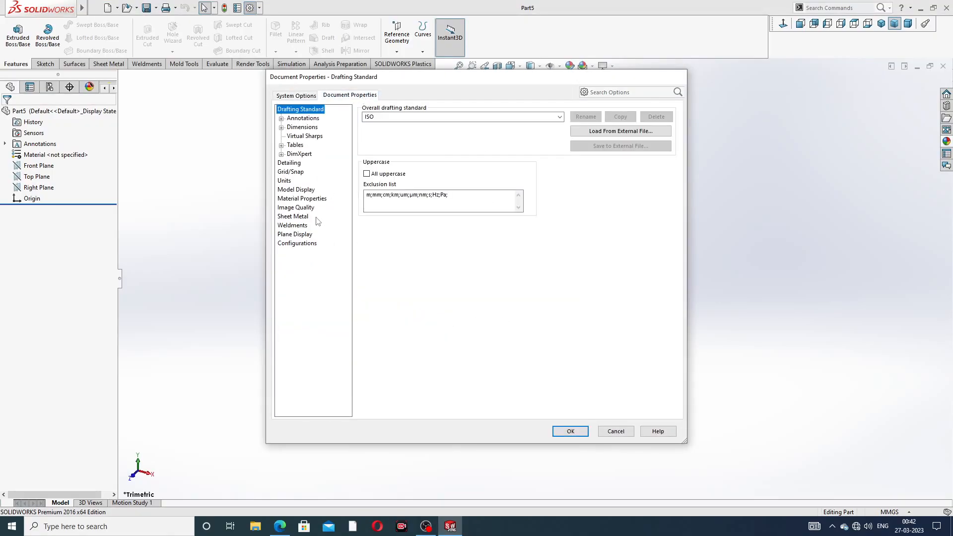
pyautogui.click(298, 208)
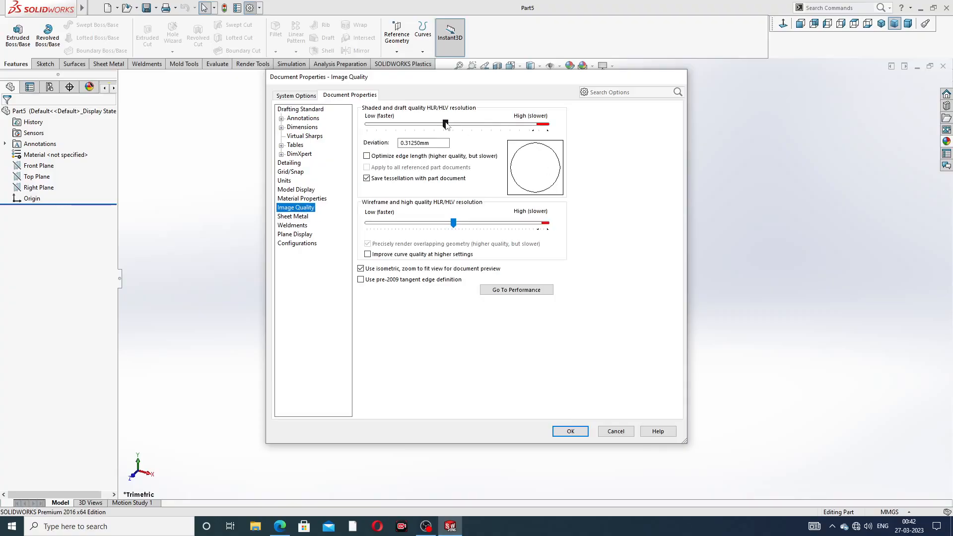
pyautogui.moveTo(445, 123); pyautogui.dragTo(547, 124)
pyautogui.moveTo(452, 223); pyautogui.dragTo(576, 230)
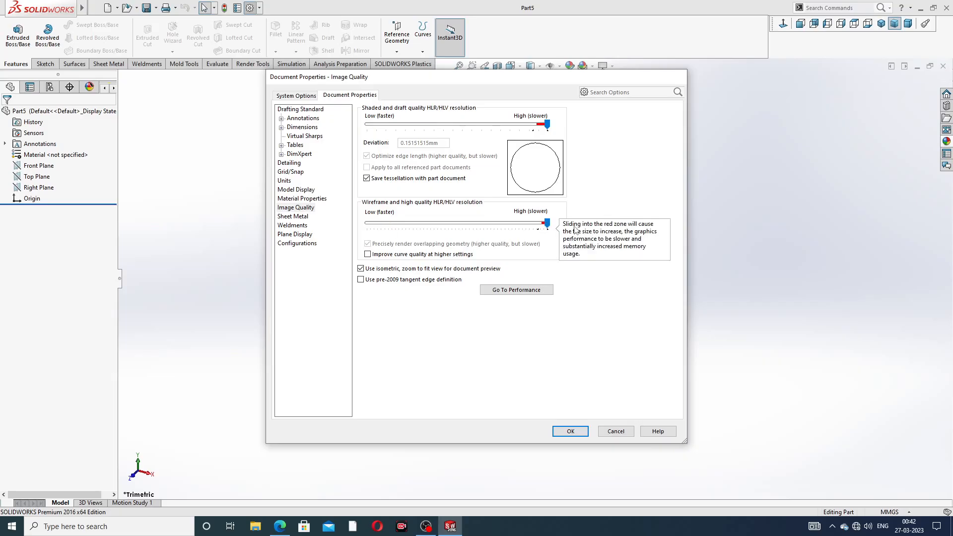
pyautogui.click(570, 431)
pyautogui.click(592, 67)
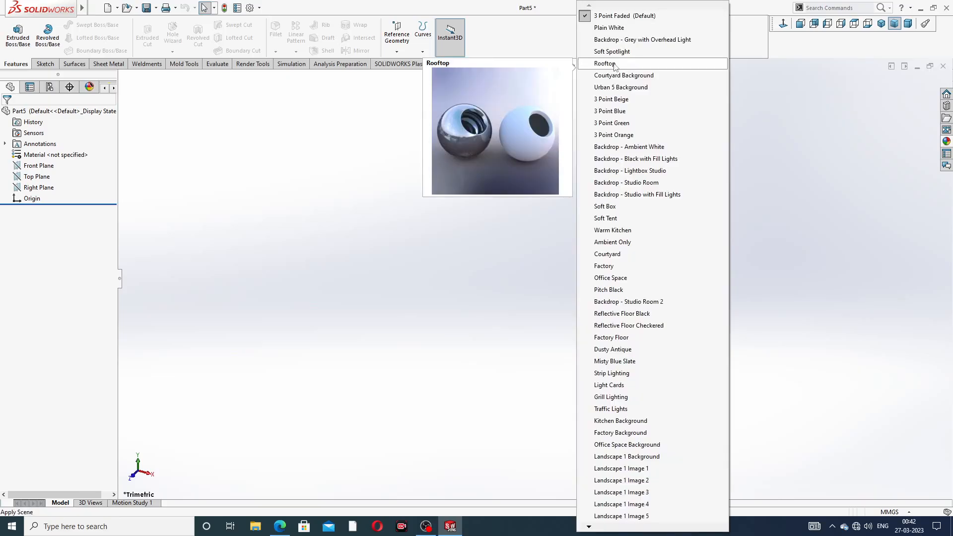
pyautogui.click(623, 28)
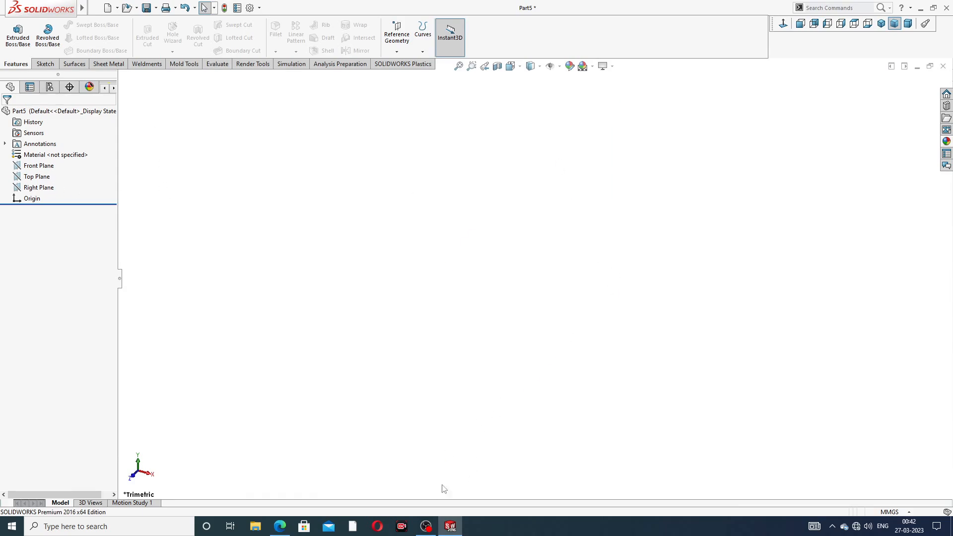
# - Create a reference plane offset 14 mm above the Top Plane, checking the nut's height in the wing nut PDF drawing
pyautogui.click(280, 526)
pyautogui.click(38, 177)
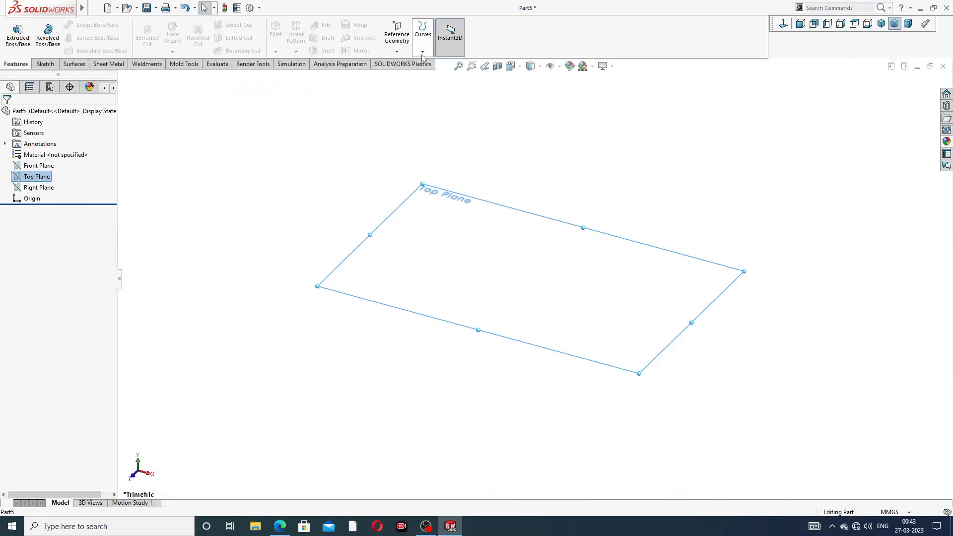
pyautogui.click(396, 53)
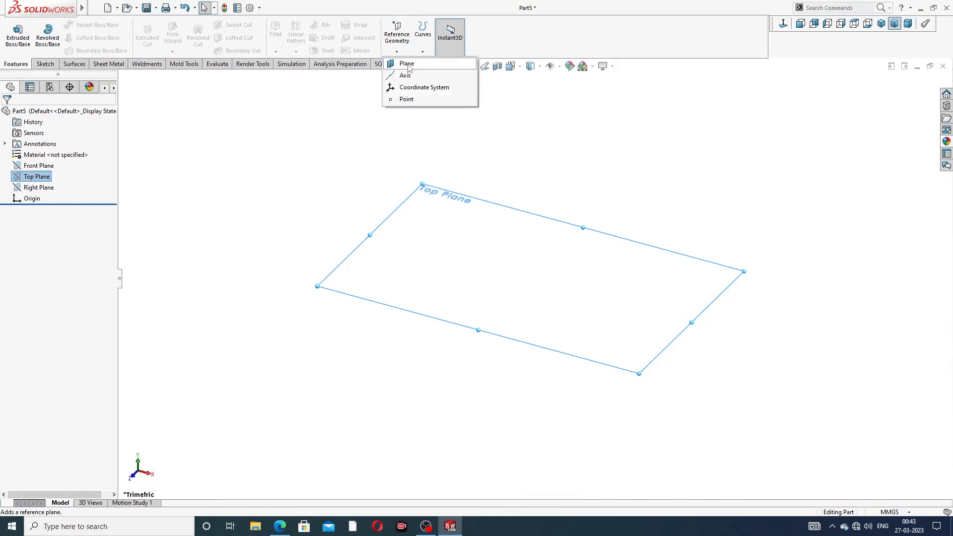
pyautogui.click(407, 64)
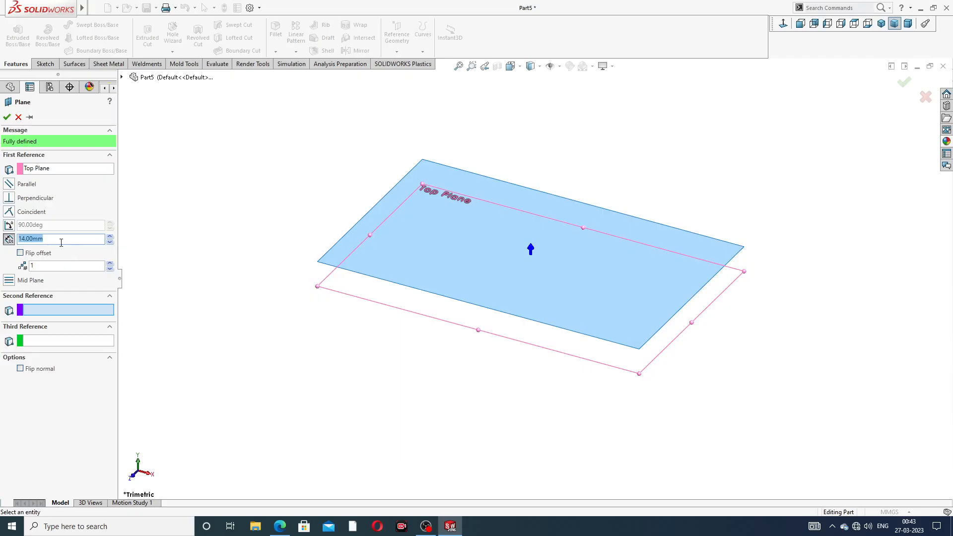
pyautogui.click(279, 525)
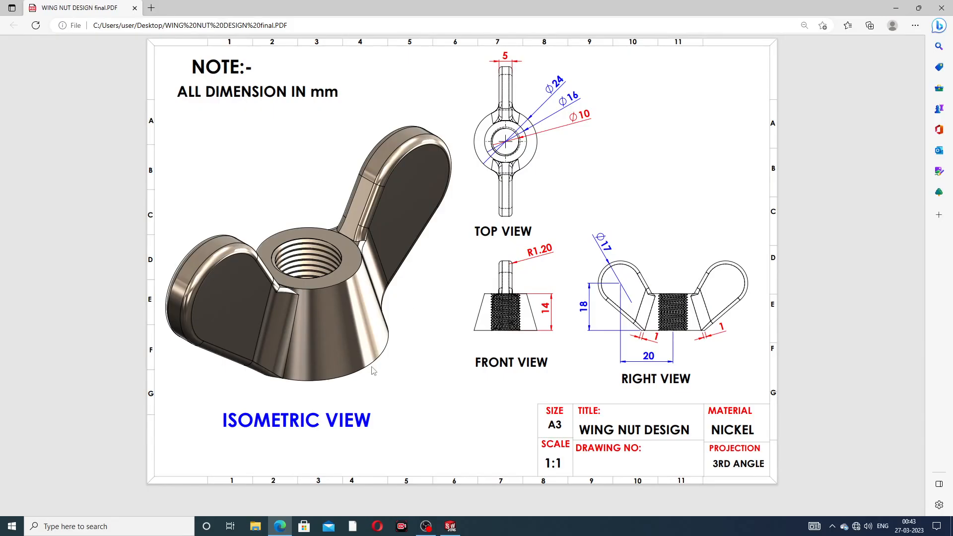
pyautogui.click(280, 526)
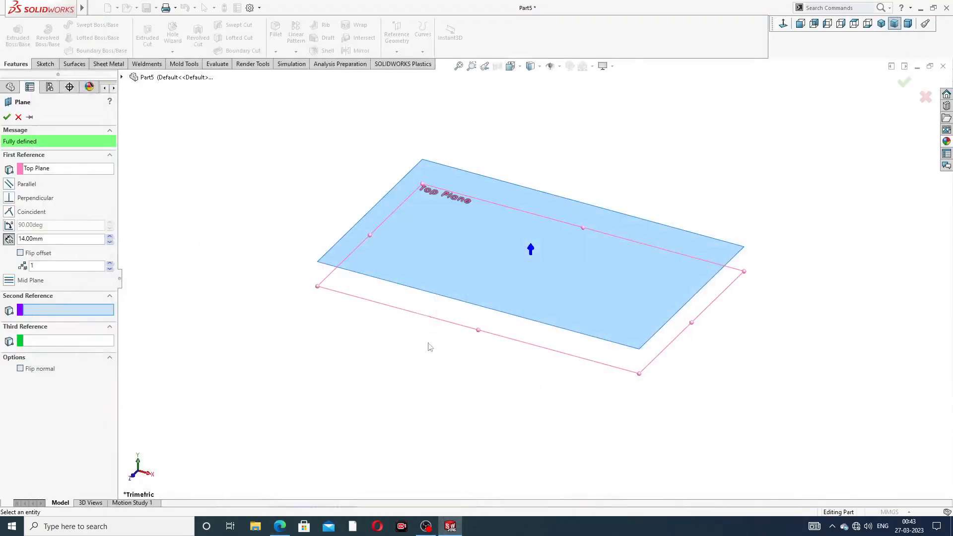
pyautogui.click(7, 118)
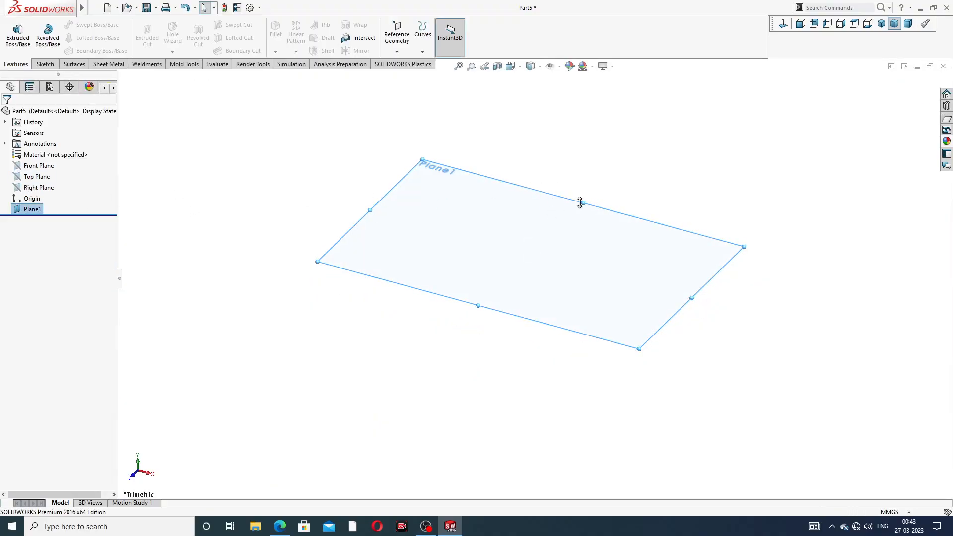
# - Start a sketch on the Top Plane and draw a circle about 97 mm in diameter centred on the origin
pyautogui.click(45, 179)
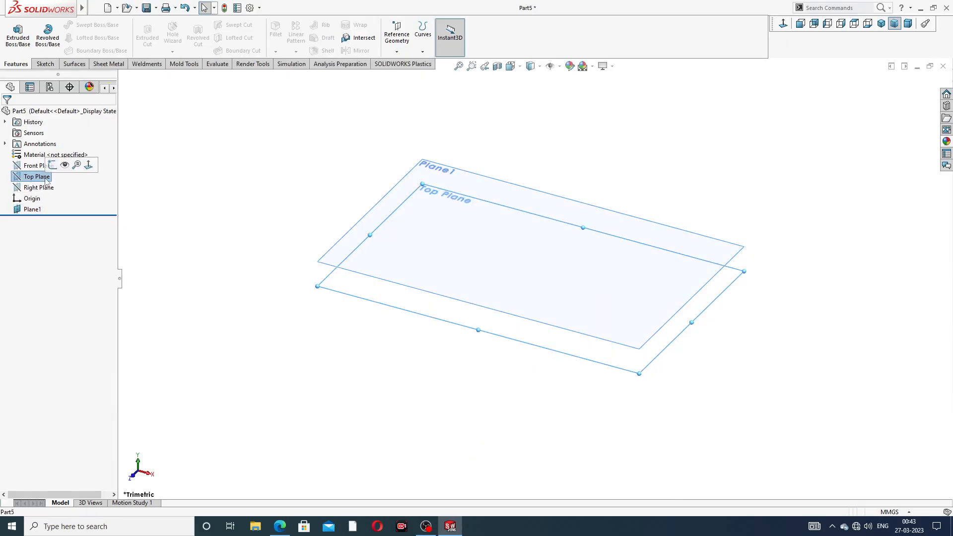
pyautogui.click(52, 165)
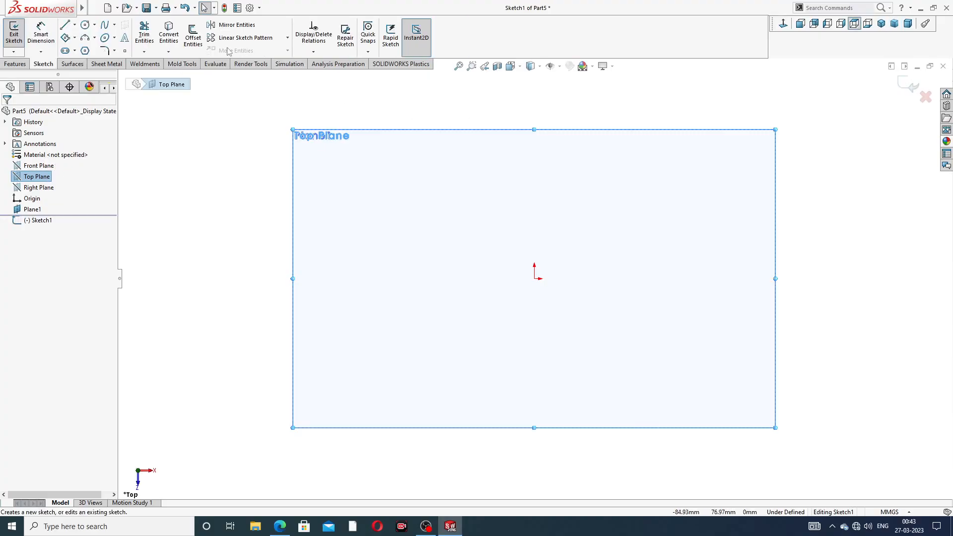
pyautogui.click(86, 26)
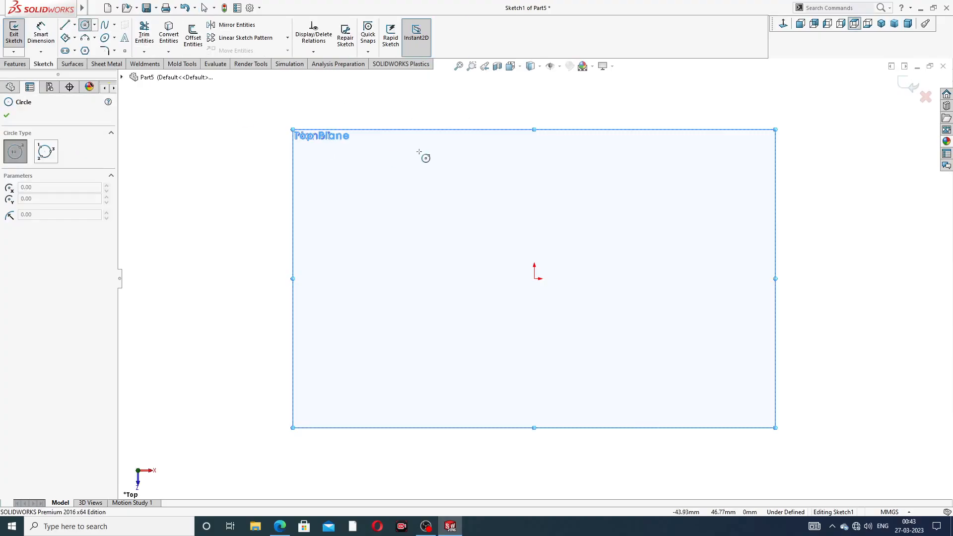
pyautogui.click(534, 278)
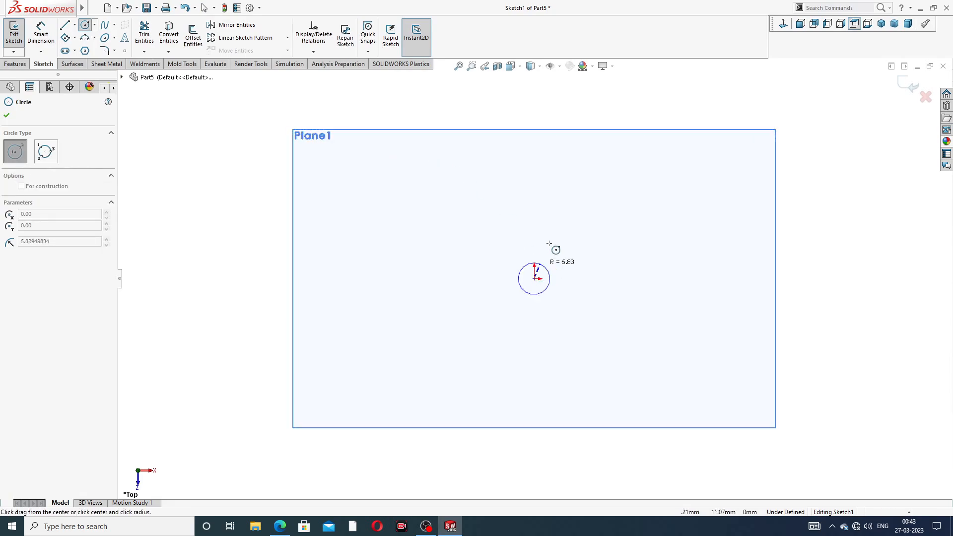
pyautogui.click(600, 164)
pyautogui.rightClick(635, 162)
pyautogui.click(676, 167)
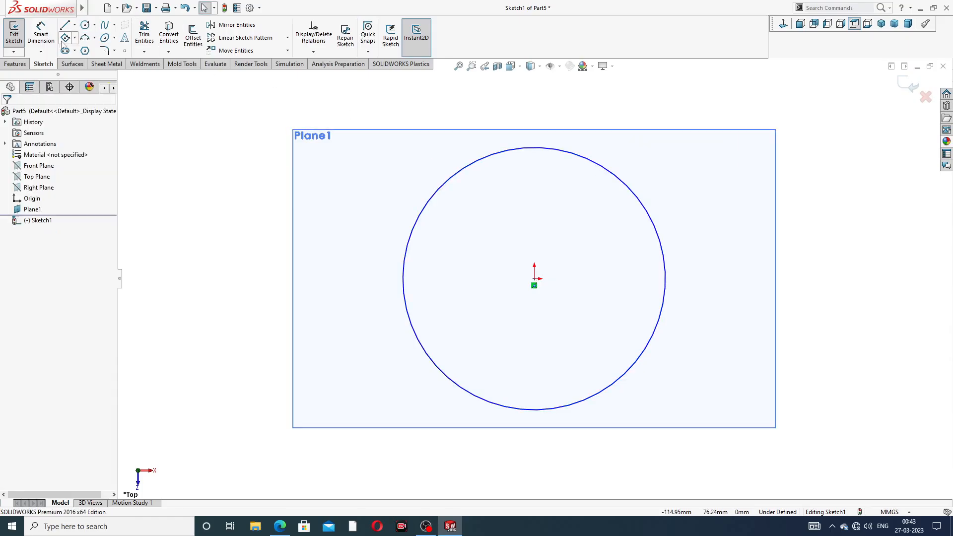
# - Dimension the base circle's diameter to 24 mm and exit the sketch
pyautogui.click(41, 35)
pyautogui.click(598, 163)
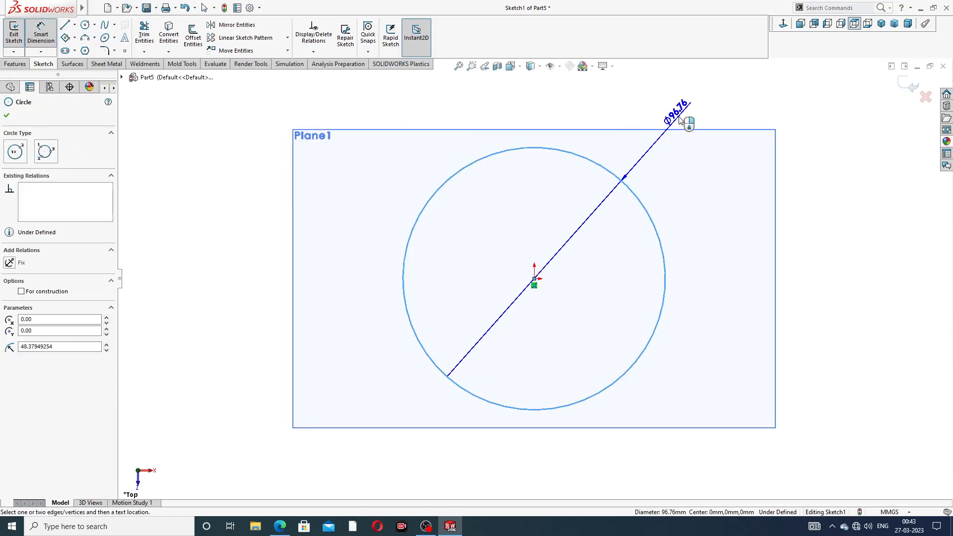
pyautogui.click(685, 121)
pyautogui.write('24')
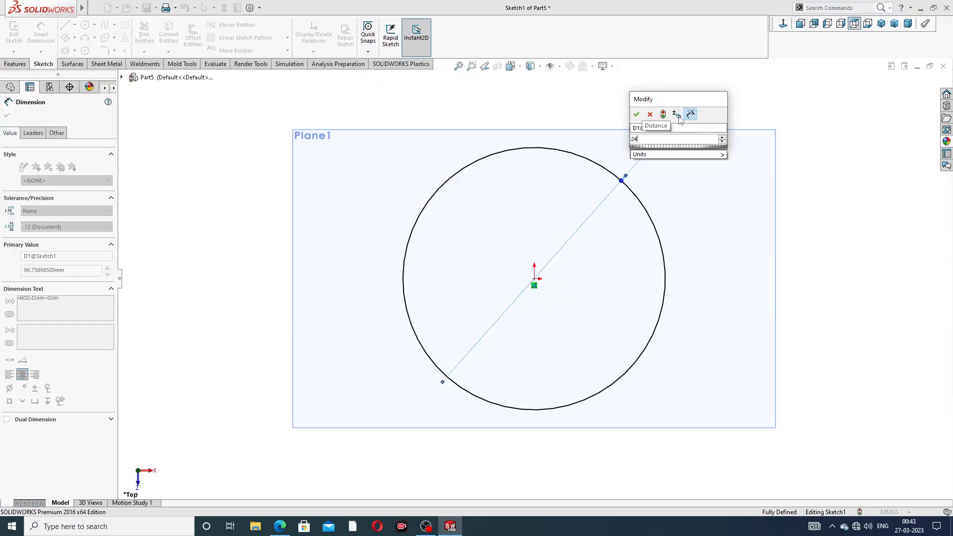
pyautogui.press('Return')
pyautogui.click(689, 158)
pyautogui.scroll(7, 697, 179)
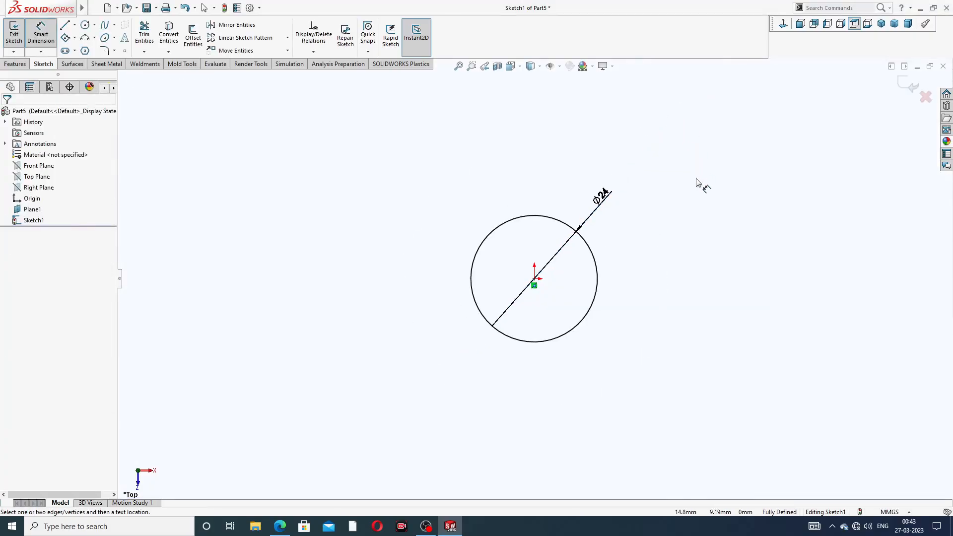
pyautogui.moveTo(634, 192)
pyautogui.mouseDown(button='middle')
pyautogui.moveTo(621, 194)
pyautogui.moveTo(617, 102)
pyautogui.moveTo(628, 164)
pyautogui.mouseUp(button='middle')
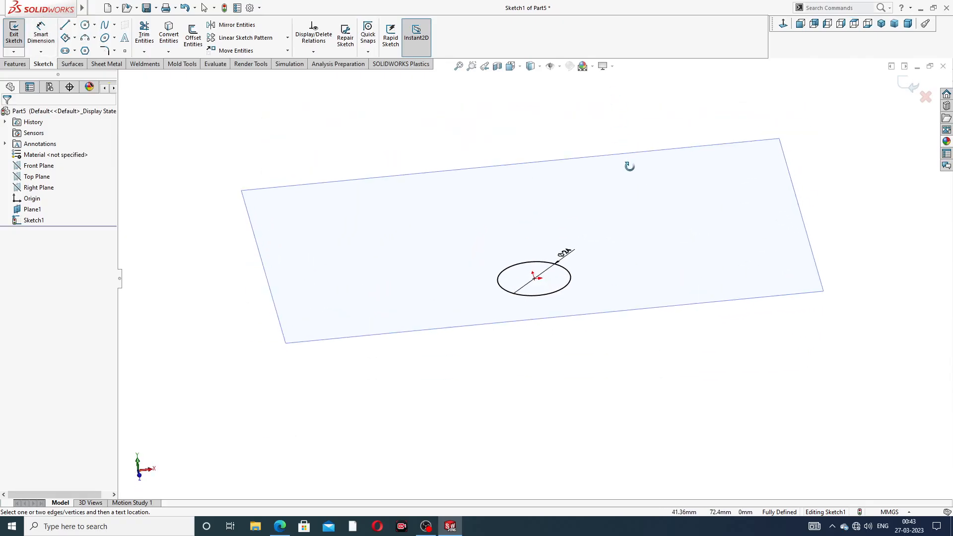
pyautogui.rightClick(799, 112)
pyautogui.click(822, 142)
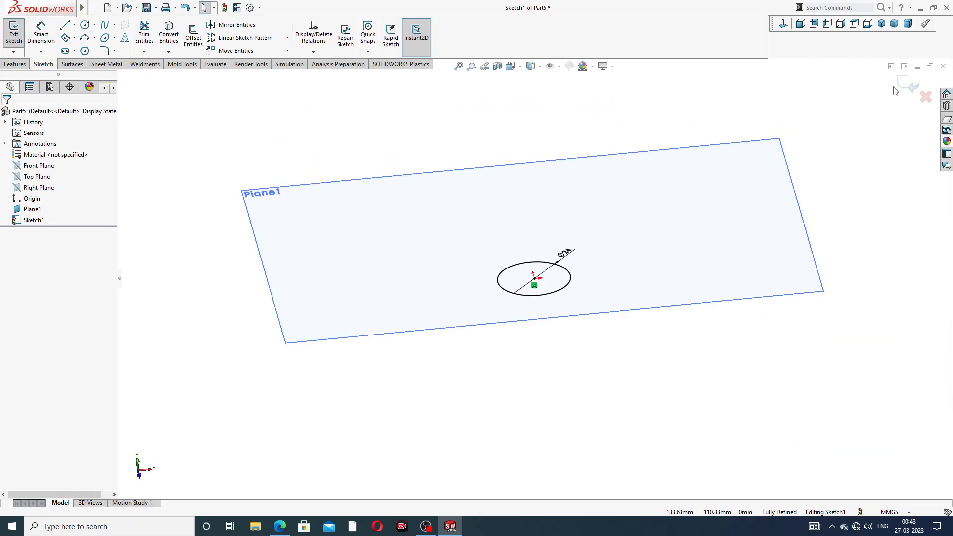
pyautogui.click(909, 85)
# - Start a sketch on the offset plane and draw a circle about 16 mm in diameter centred on the origin
pyautogui.moveTo(566, 295); pyautogui.dragTo(528, 272, button='middle')
pyautogui.scroll(-3, 529, 272)
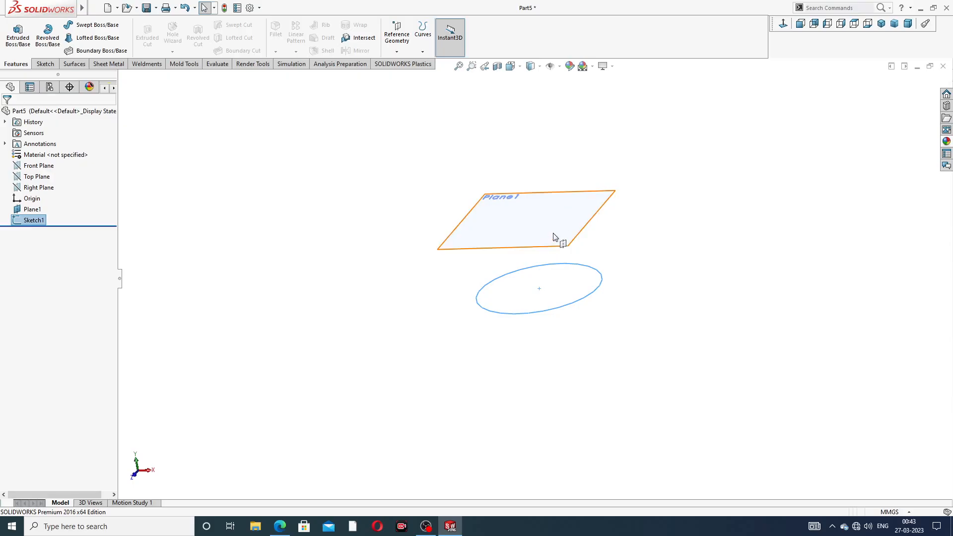
pyautogui.click(577, 237)
pyautogui.click(590, 218)
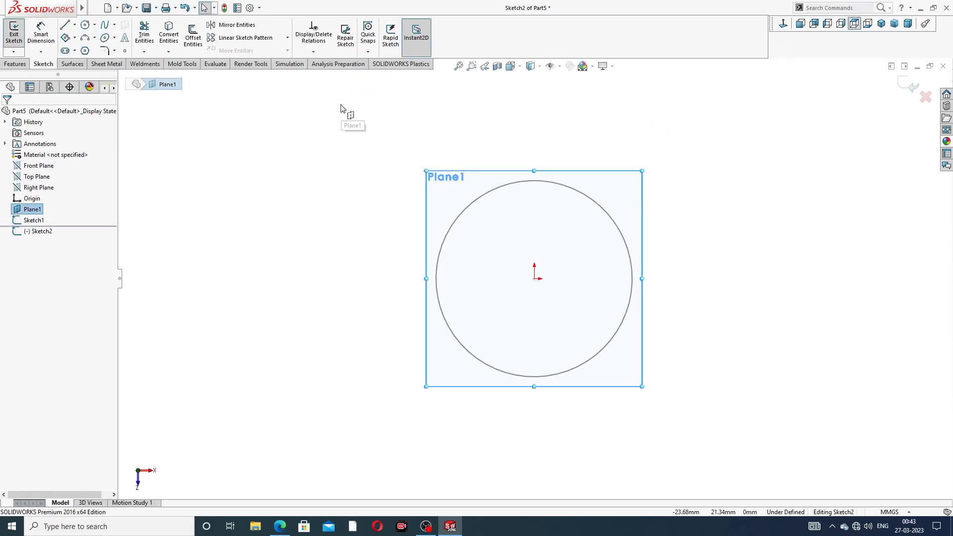
pyautogui.click(95, 24)
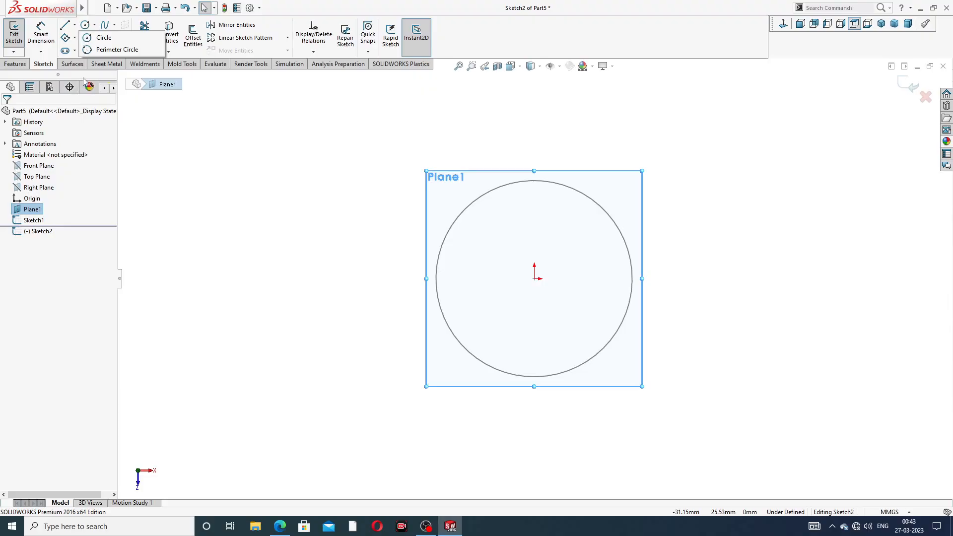
pyautogui.click(102, 38)
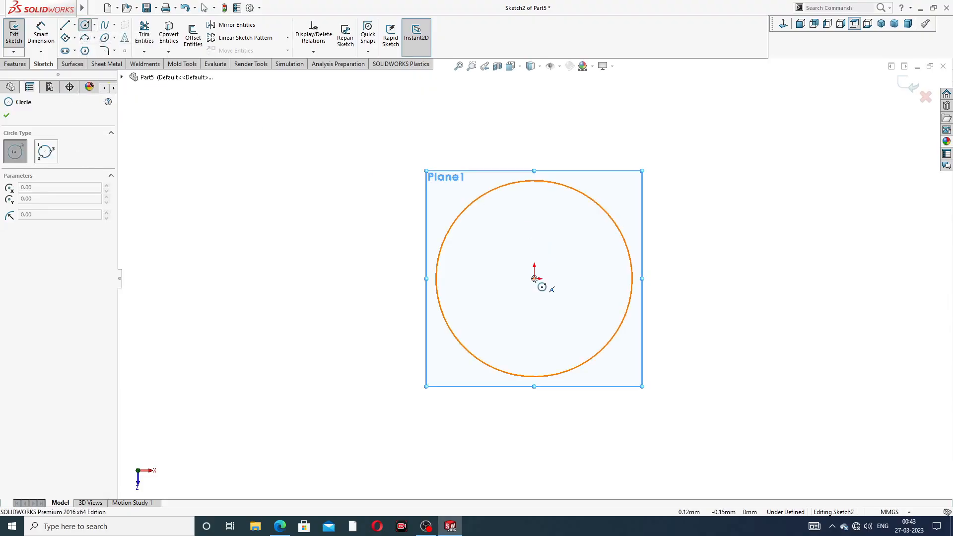
pyautogui.click(534, 278)
pyautogui.click(556, 216)
pyautogui.rightClick(629, 104)
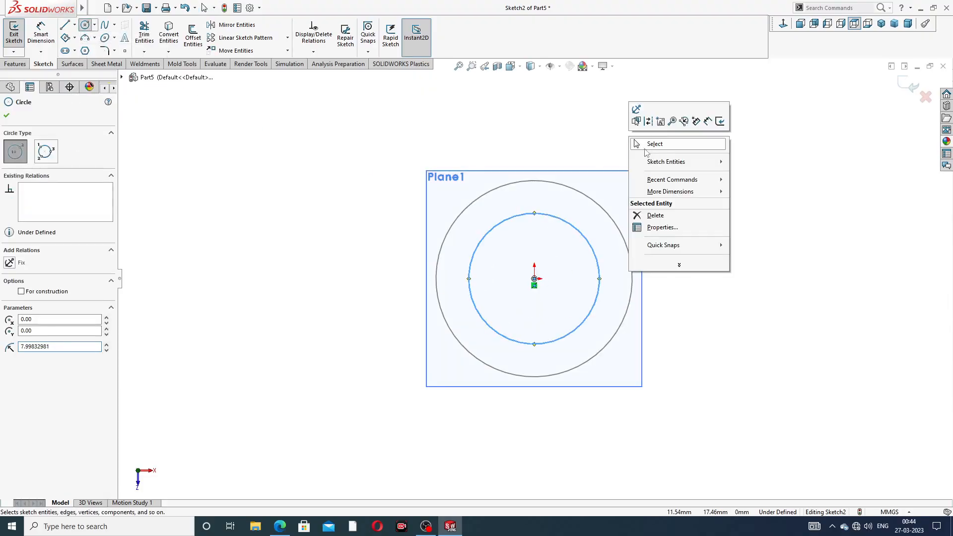
pyautogui.click(648, 143)
# - Dimension the upper circle's diameter to 16 mm and exit the sketch
pyautogui.click(50, 36)
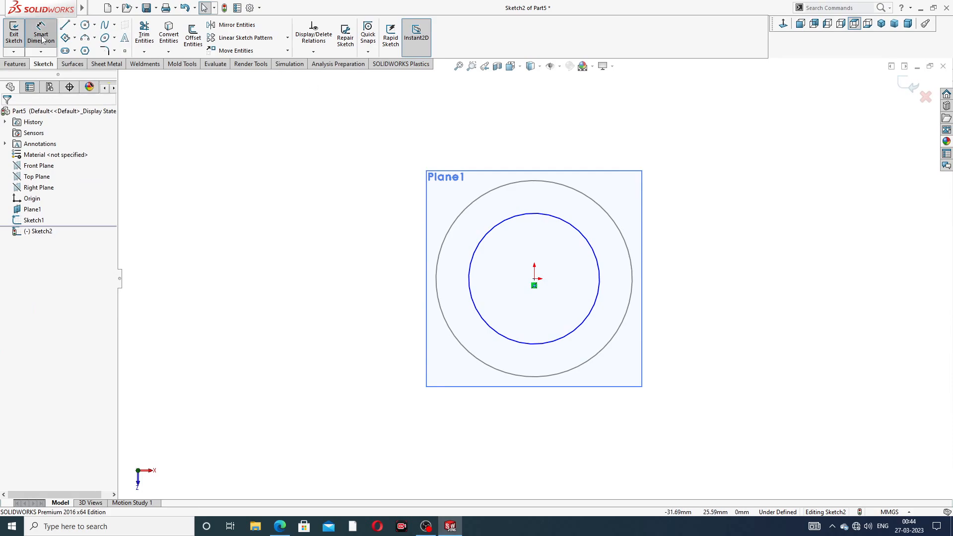
pyautogui.click(566, 222)
pyautogui.click(669, 165)
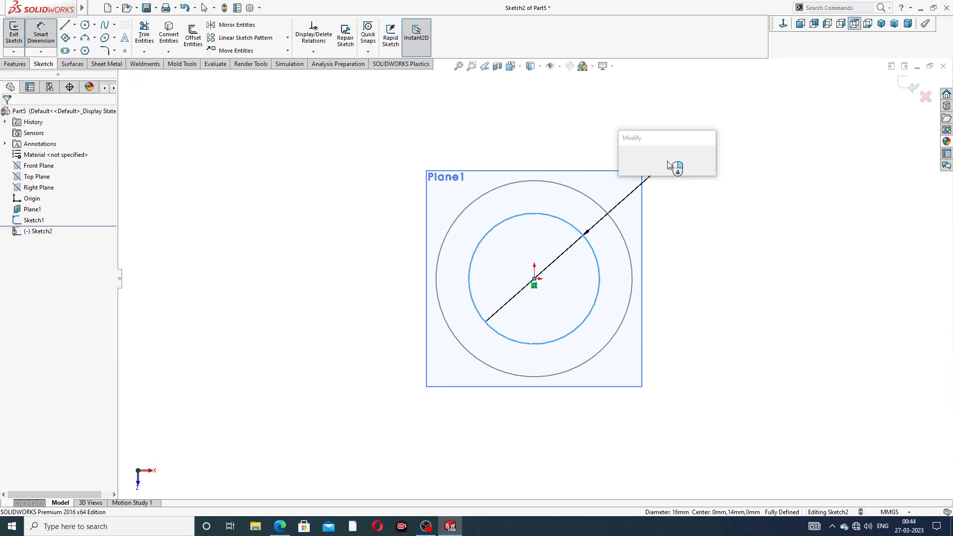
pyautogui.write('1')
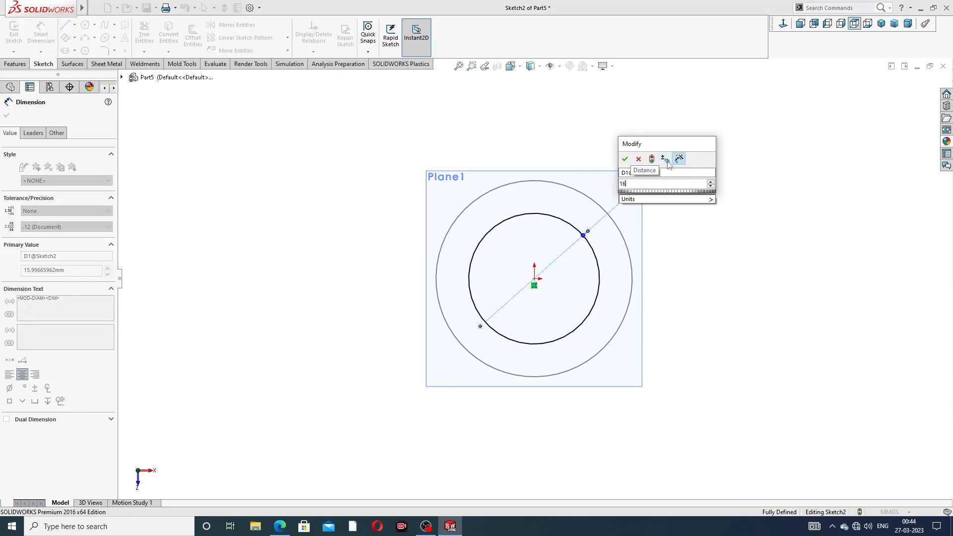
pyautogui.write('6')
pyautogui.press('Return')
pyautogui.rightClick(734, 130)
pyautogui.click(766, 146)
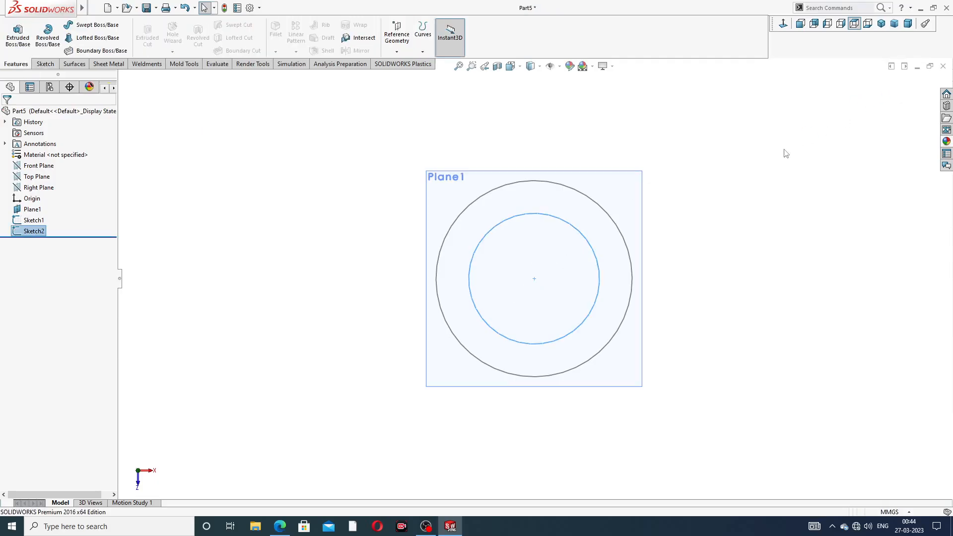
# - Start a Lofted Boss/Base using the 16 mm circle and the 24 mm base circle as profiles
pyautogui.moveTo(611, 244)
pyautogui.mouseDown(button='middle')
pyautogui.moveTo(624, 132)
pyautogui.moveTo(600, 64)
pyautogui.mouseUp(button='middle')
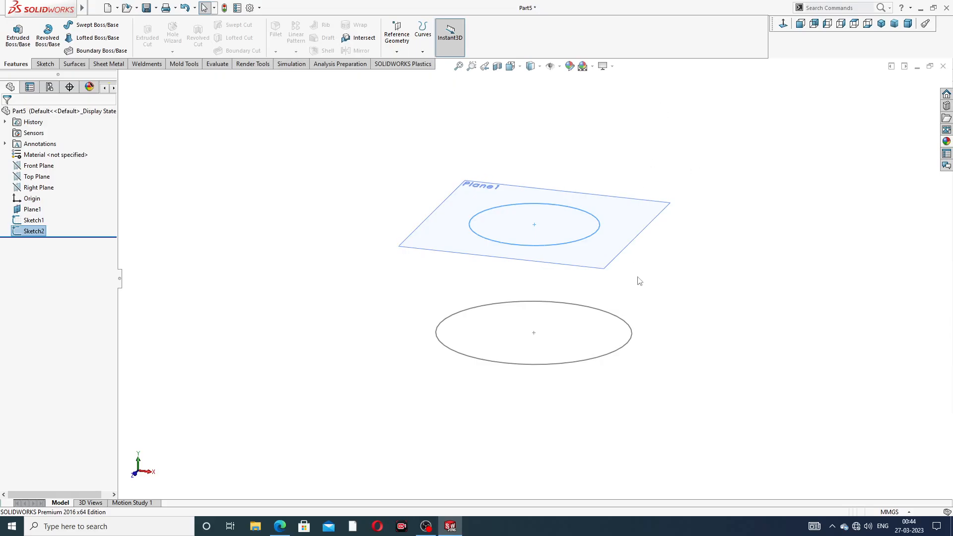
pyautogui.moveTo(639, 281); pyautogui.dragTo(649, 251, button='middle')
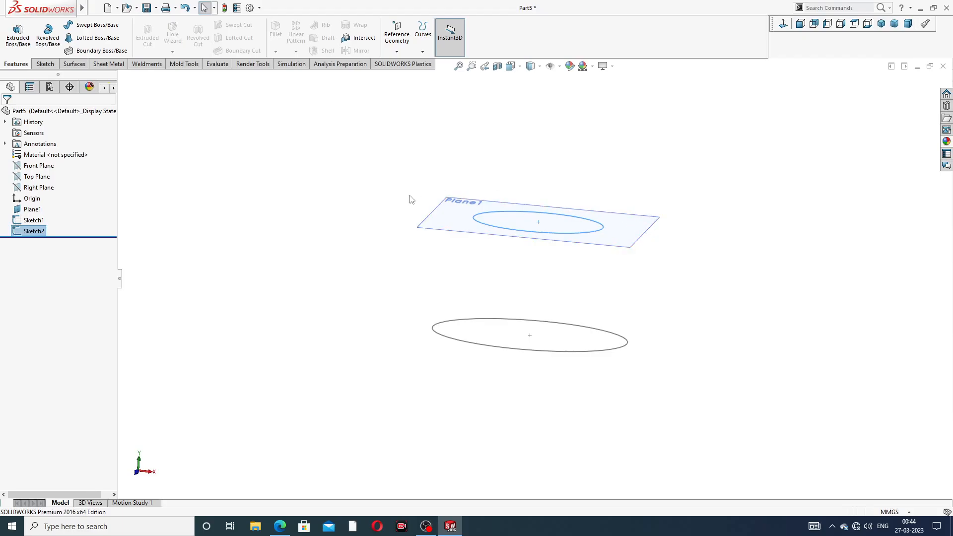
pyautogui.moveTo(360, 185); pyautogui.dragTo(357, 208, button='middle')
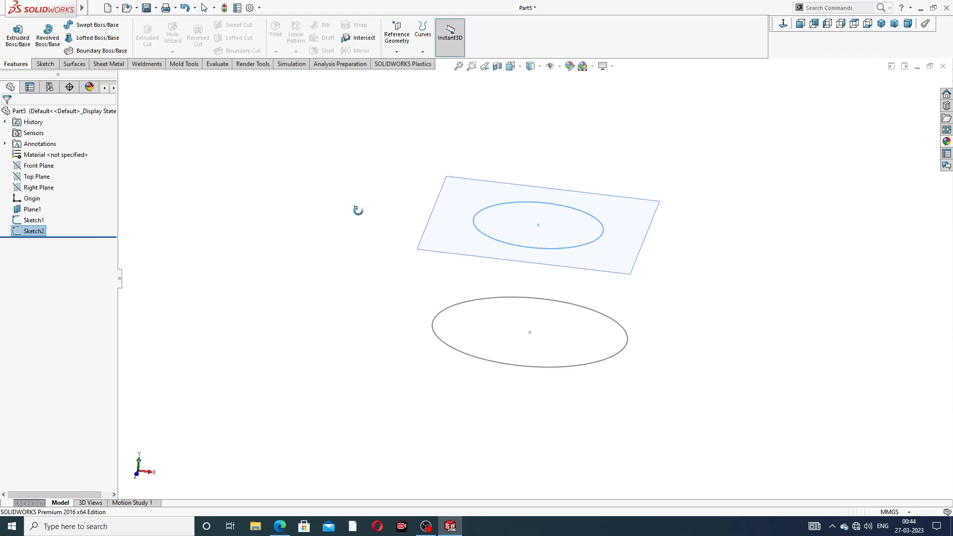
pyautogui.click(97, 38)
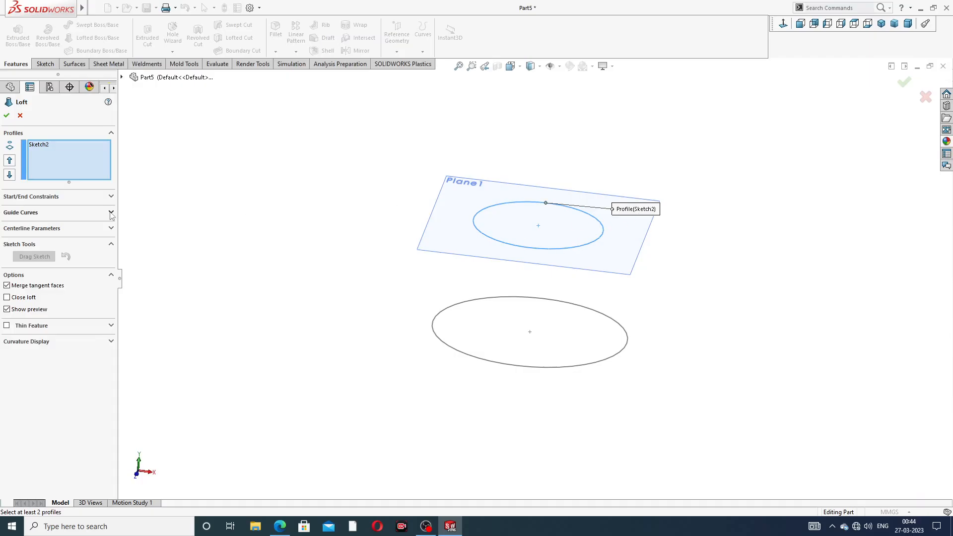
pyautogui.click(465, 356)
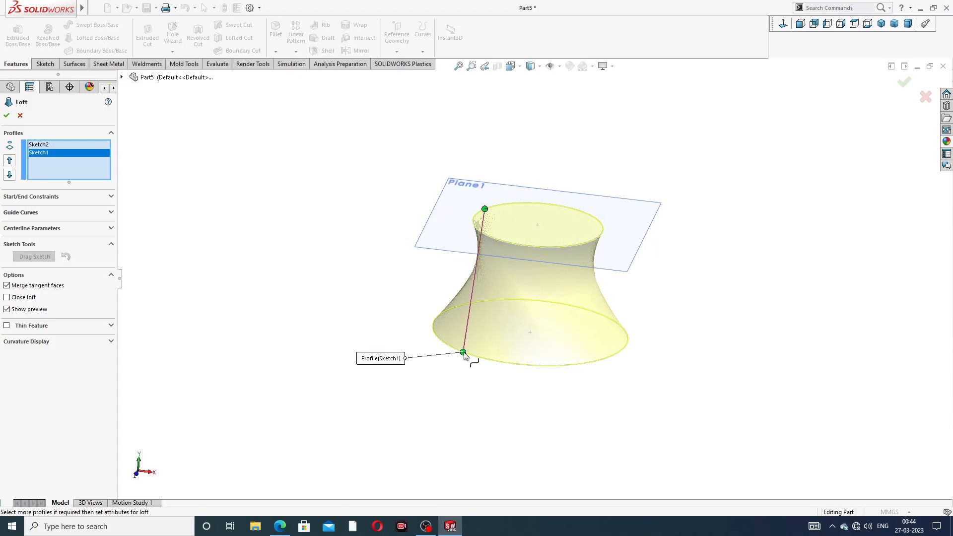
# - Align the loft's connector points on both circles so the cone sides run straight without twist, and accept the loft
pyautogui.moveTo(464, 354); pyautogui.dragTo(438, 331)
pyautogui.moveTo(436, 329); pyautogui.dragTo(433, 325)
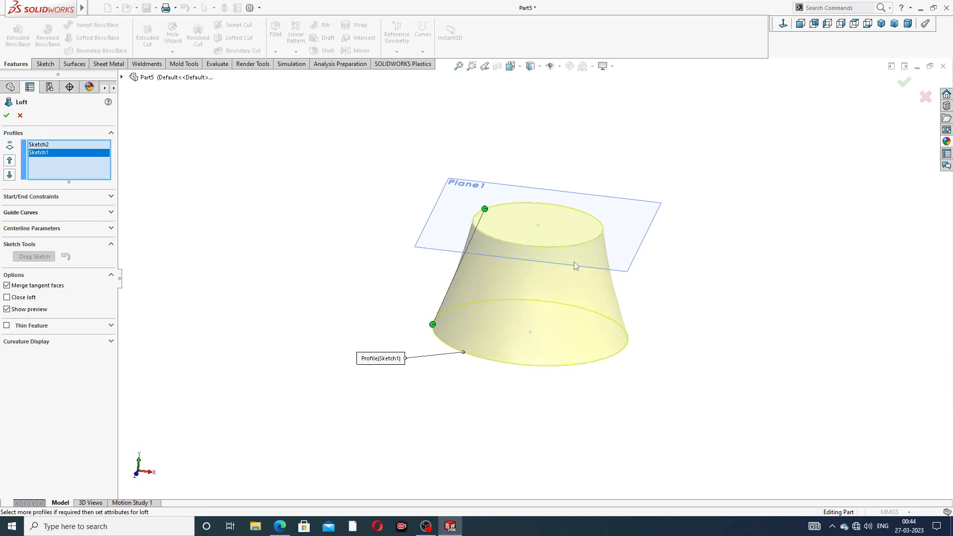
pyautogui.moveTo(553, 235); pyautogui.dragTo(582, 216, button='middle')
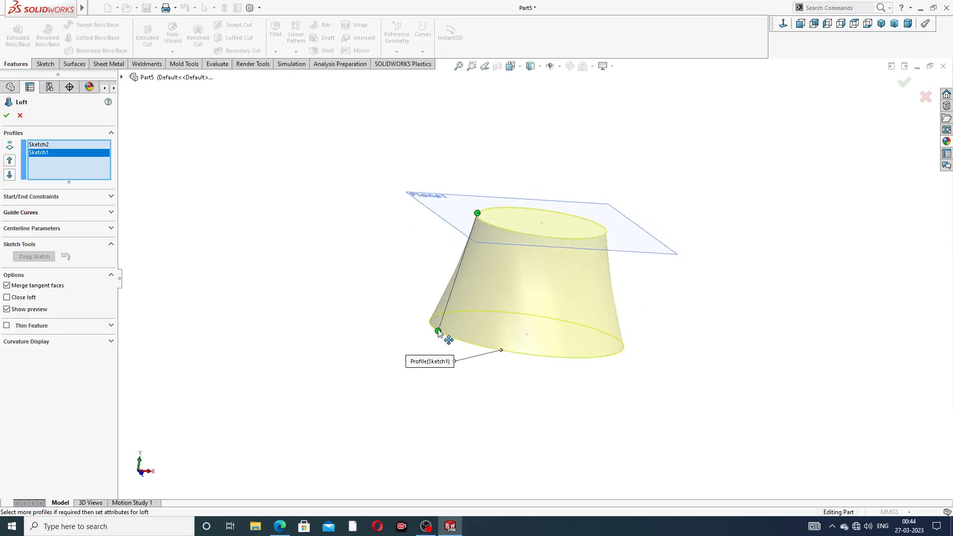
pyautogui.moveTo(438, 332); pyautogui.dragTo(432, 325)
pyautogui.moveTo(478, 214); pyautogui.dragTo(480, 219)
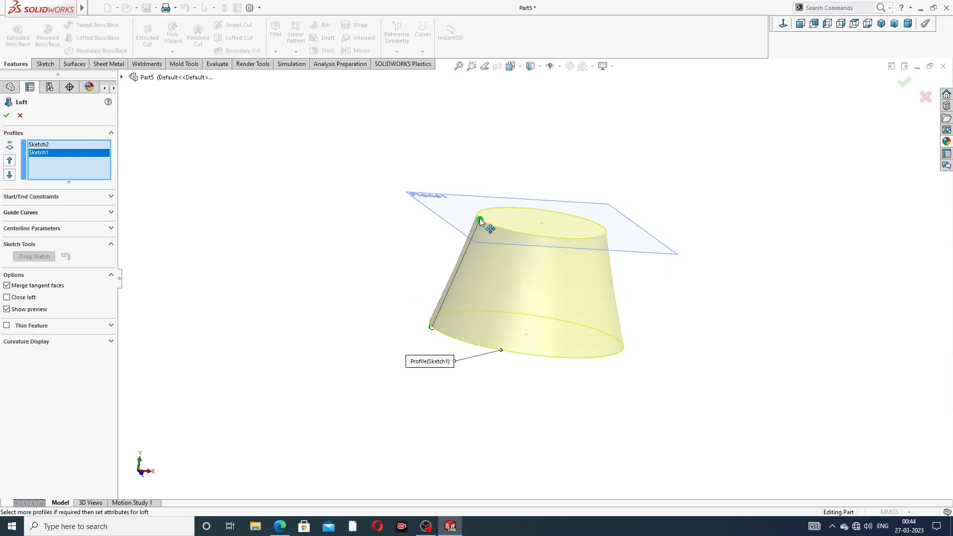
pyautogui.moveTo(620, 282); pyautogui.dragTo(502, 263, button='middle')
pyautogui.scroll(-3, 517, 278)
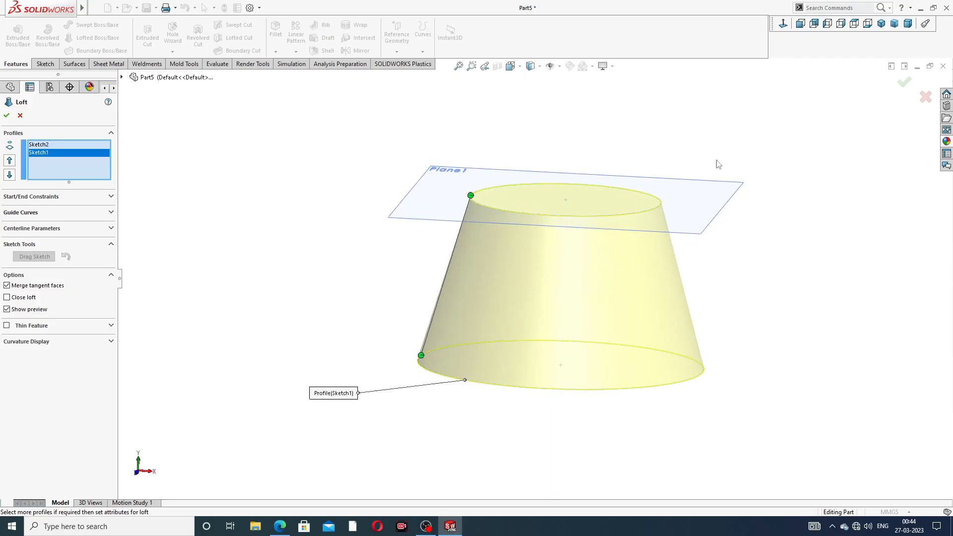
pyautogui.click(905, 82)
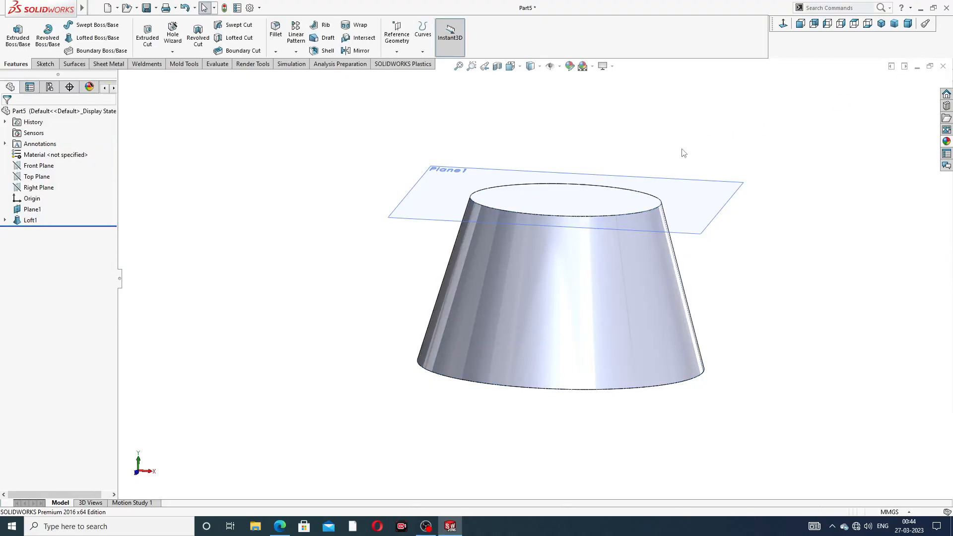
# - Hide the offset reference plane at the top of the lofted body
pyautogui.click(707, 233)
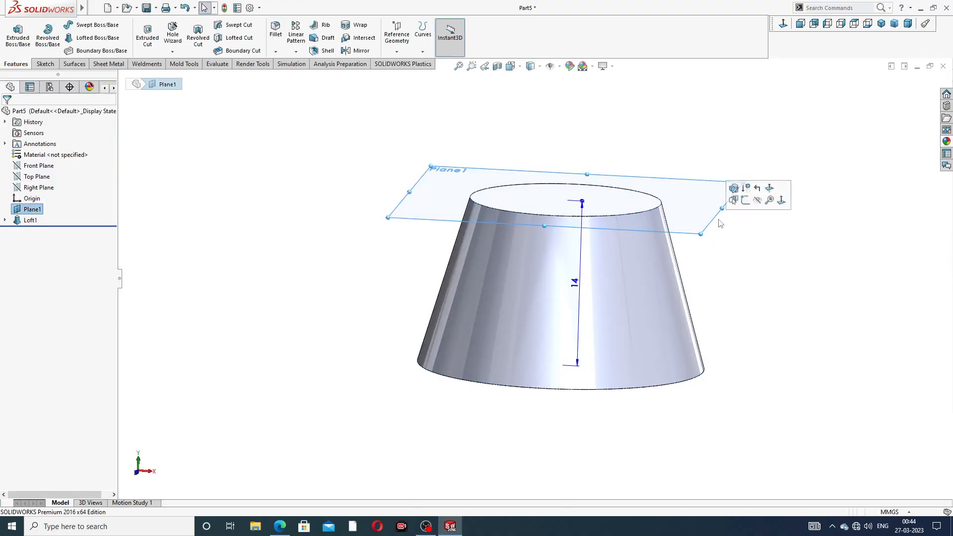
pyautogui.click(758, 202)
pyautogui.moveTo(625, 251); pyautogui.dragTo(736, 253, button='middle')
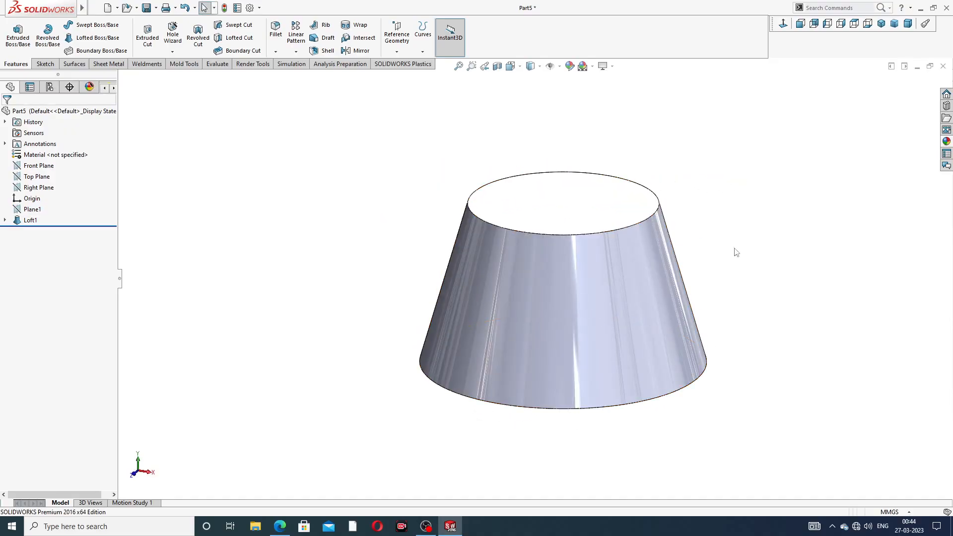
pyautogui.click(947, 141)
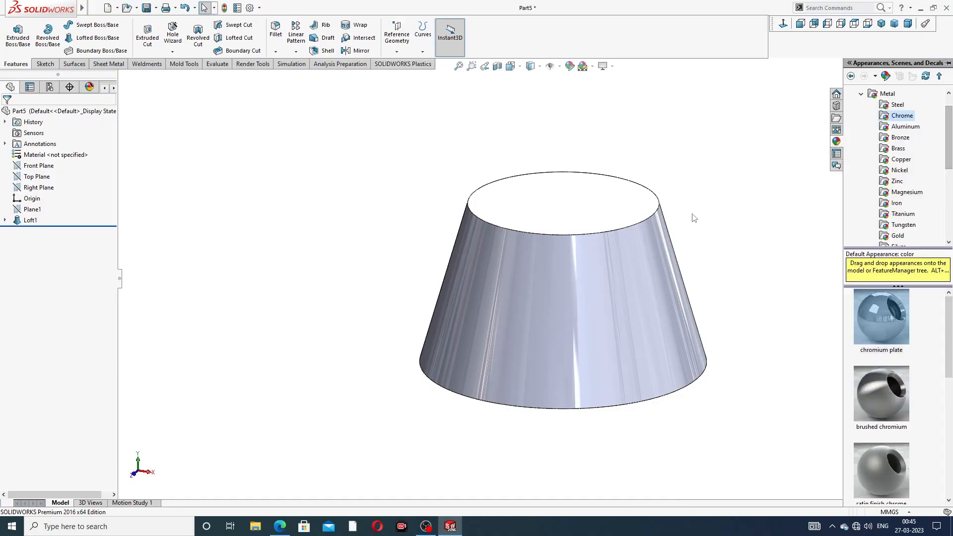
pyautogui.moveTo(575, 337); pyautogui.dragTo(593, 264, button='middle')
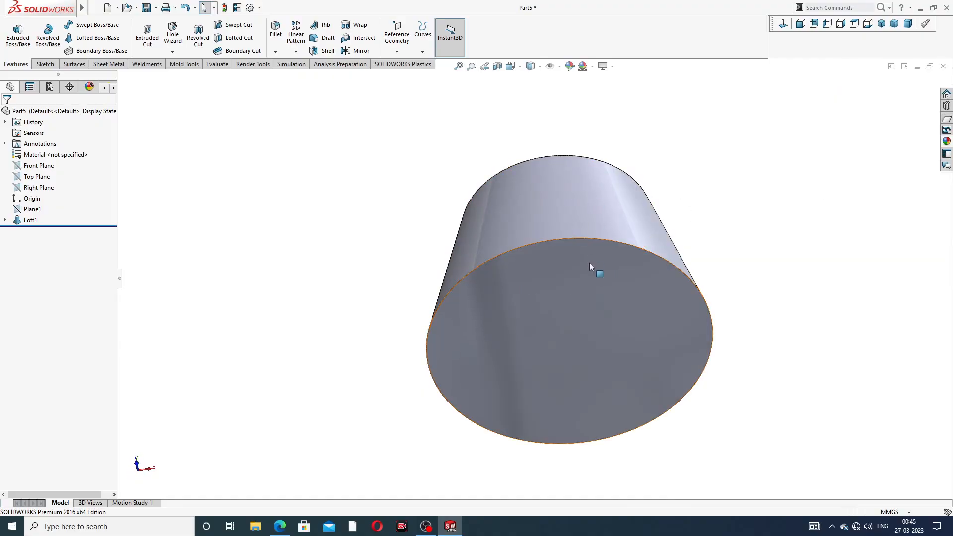
# - Start a sketch on the loft's large bottom face and draw a circle about 10.3 mm in diameter centred on the origin
pyautogui.click(595, 266)
pyautogui.click(628, 234)
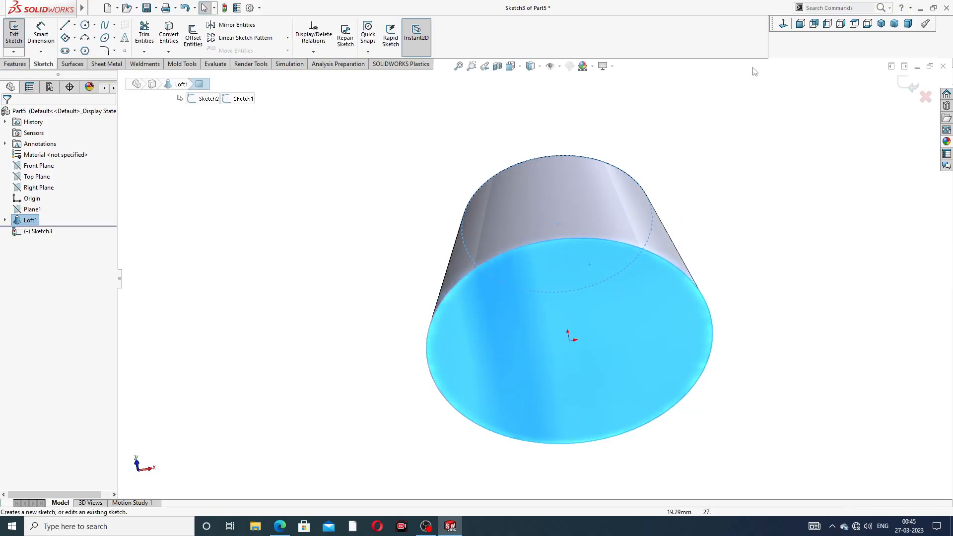
pyautogui.click(784, 24)
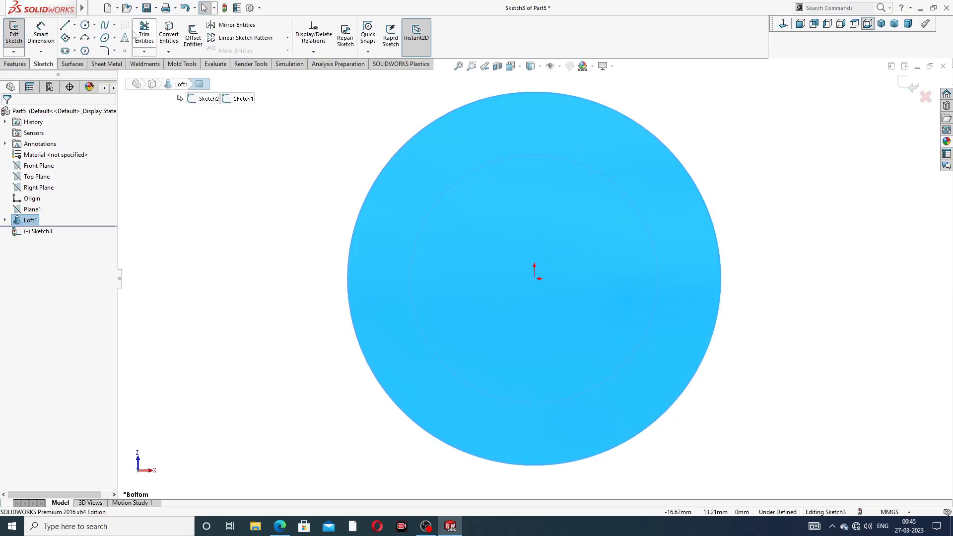
pyautogui.click(86, 25)
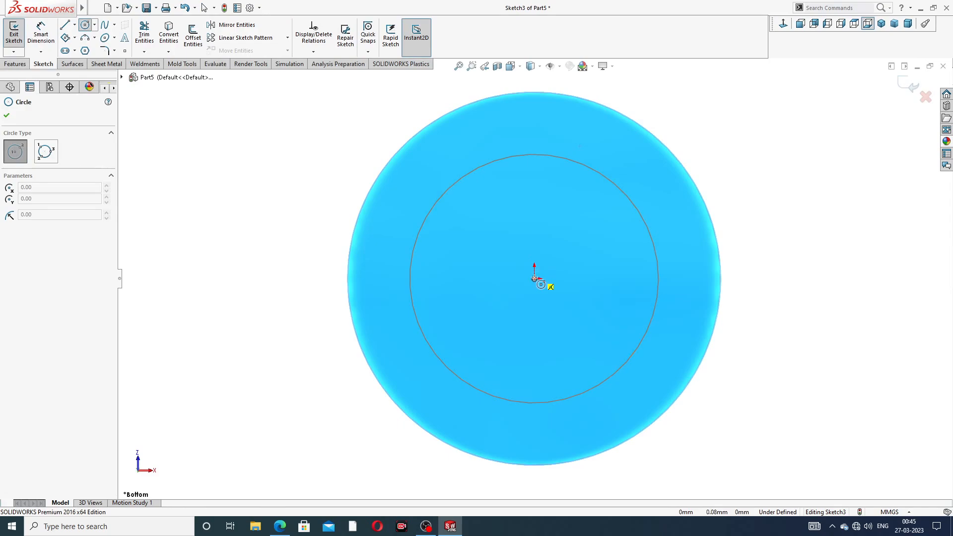
pyautogui.click(535, 278)
pyautogui.click(559, 202)
pyautogui.rightClick(558, 189)
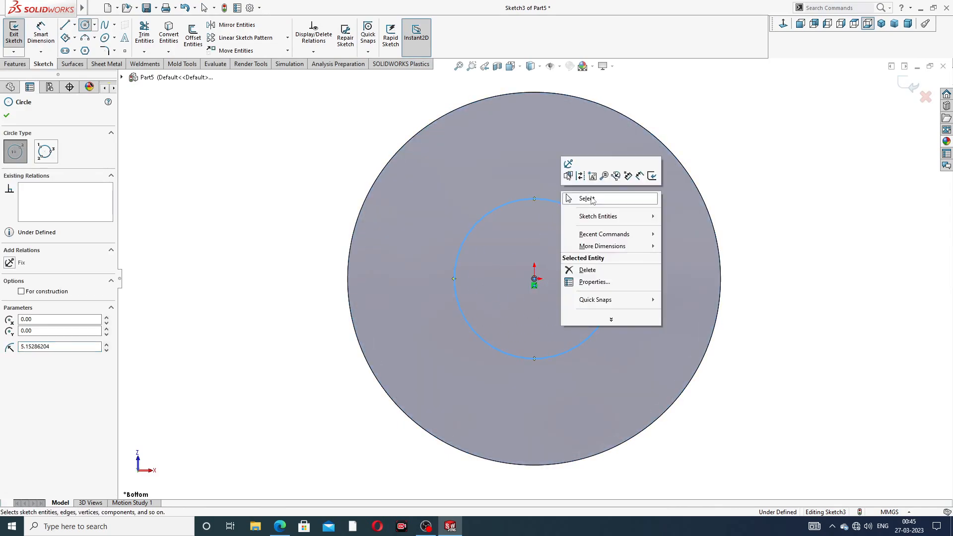
pyautogui.click(576, 199)
# - Dimension the bottom-face circle's diameter to 10 mm
pyautogui.click(40, 32)
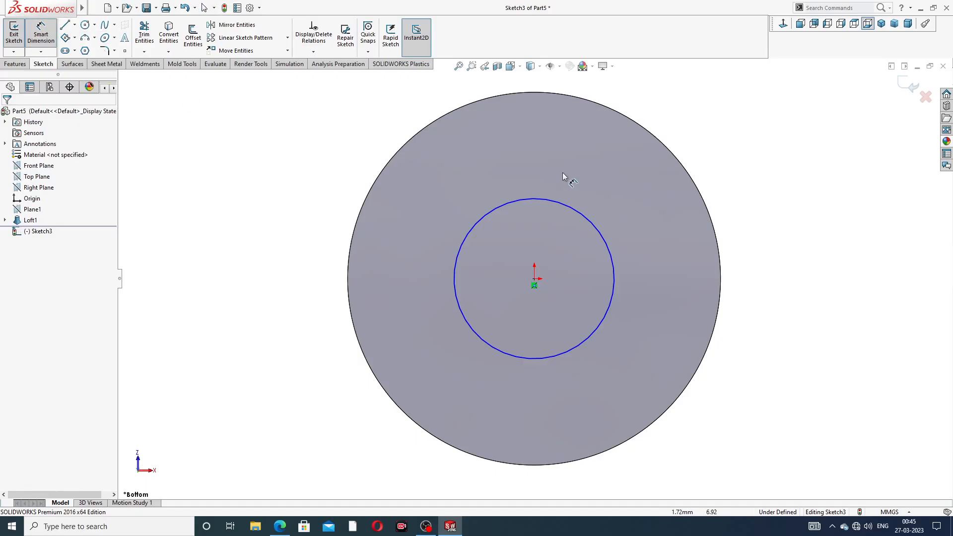
pyautogui.click(569, 211)
pyautogui.click(728, 165)
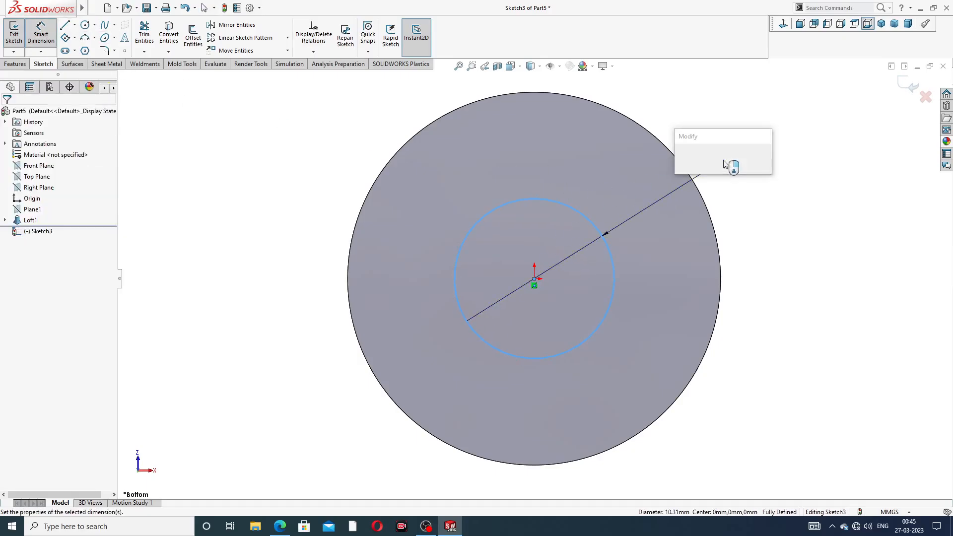
pyautogui.write('10')
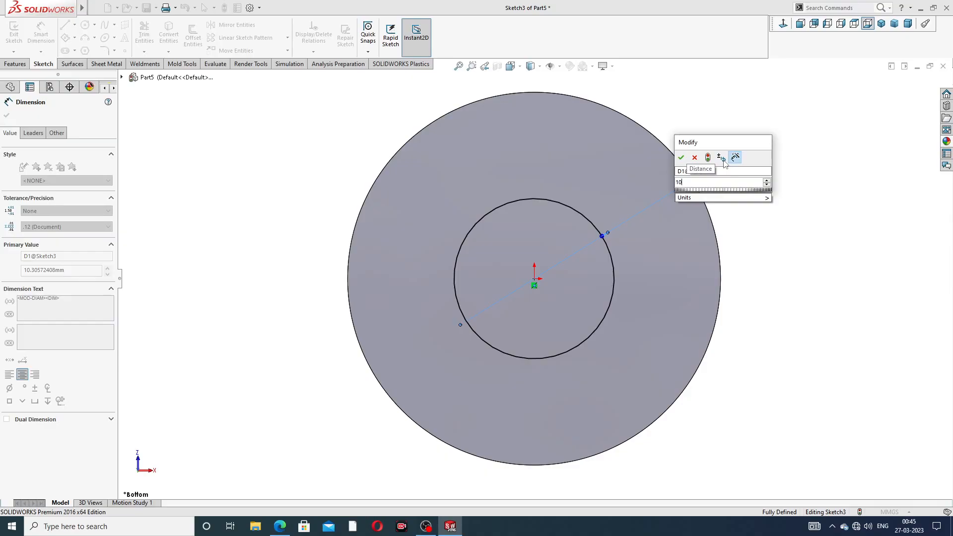
pyautogui.press('Return')
pyautogui.rightClick(780, 106)
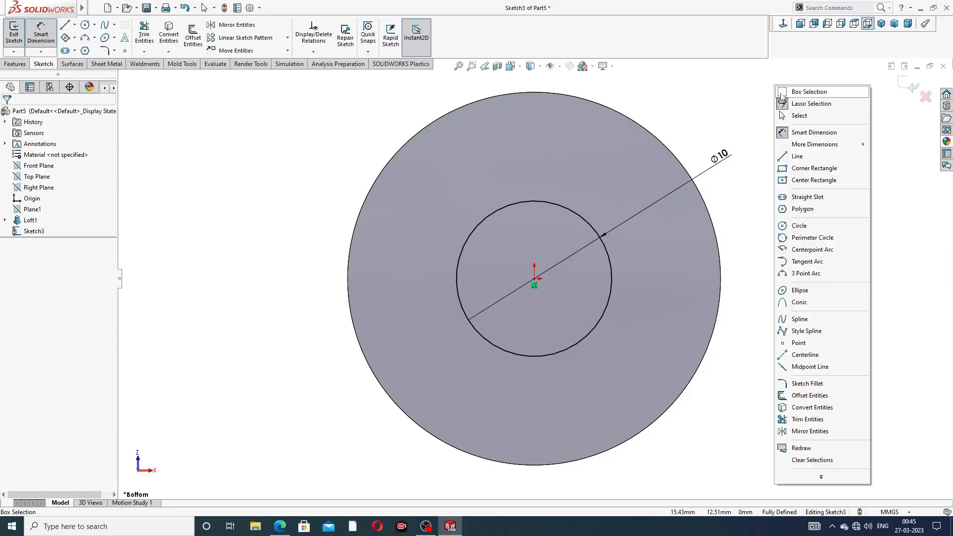
pyautogui.click(799, 121)
# - Cut the 10 mm circle through the lofted body with an Extruded Cut set to Through All in both directions
pyautogui.moveTo(666, 116); pyautogui.dragTo(569, 159, button='middle')
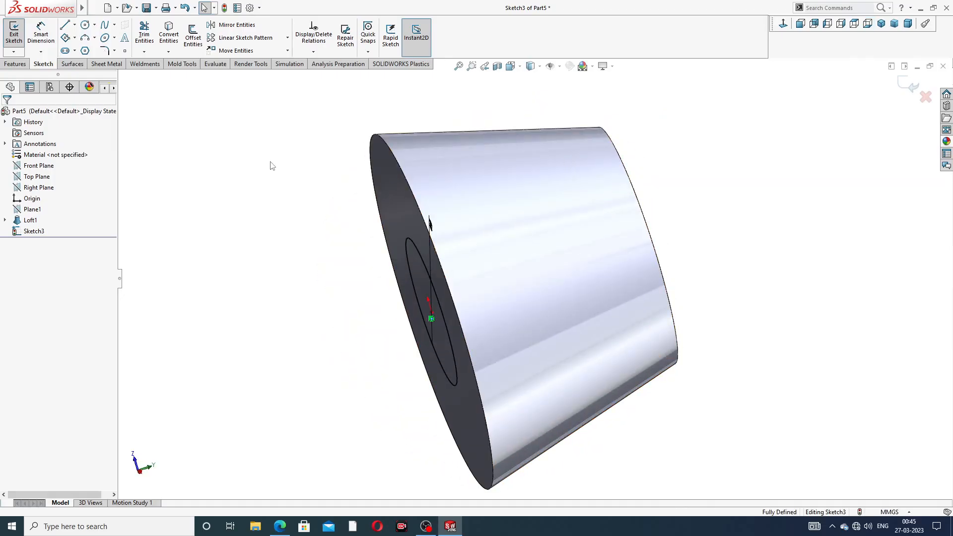
pyautogui.click(21, 62)
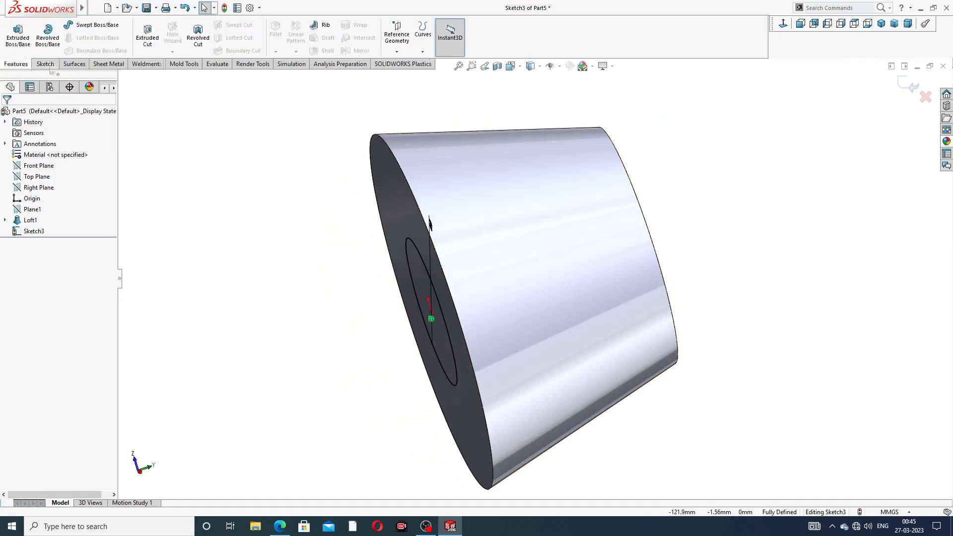
pyautogui.click(147, 37)
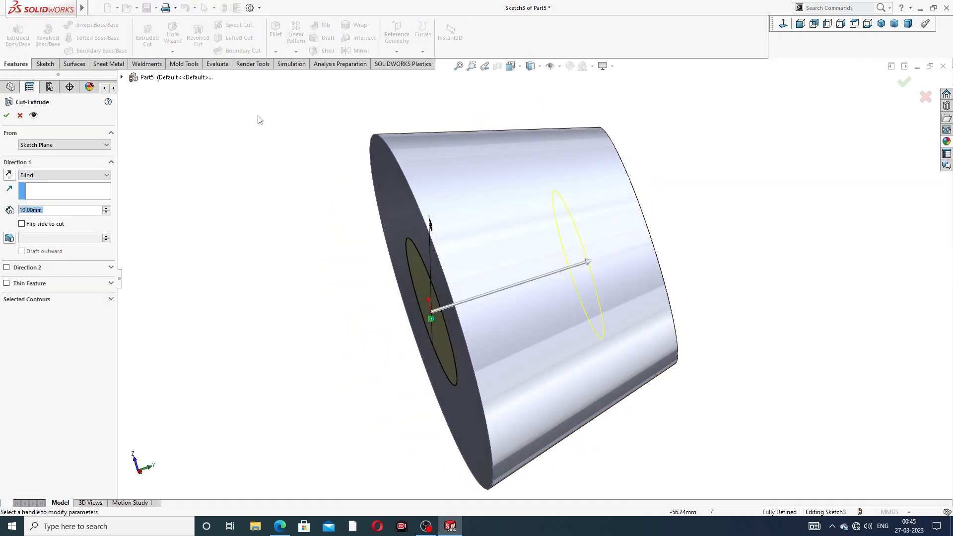
pyautogui.click(40, 177)
pyautogui.click(60, 197)
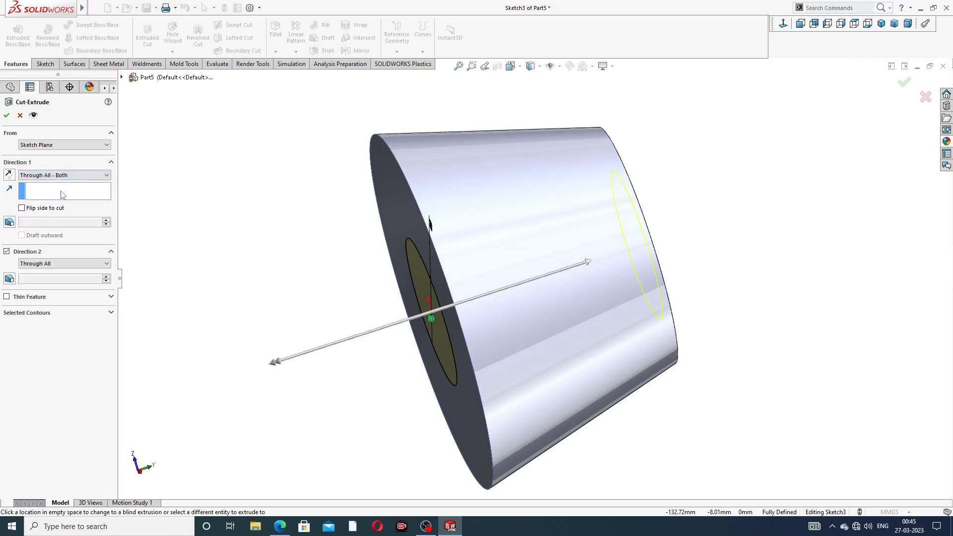
pyautogui.click(68, 179)
pyautogui.click(70, 192)
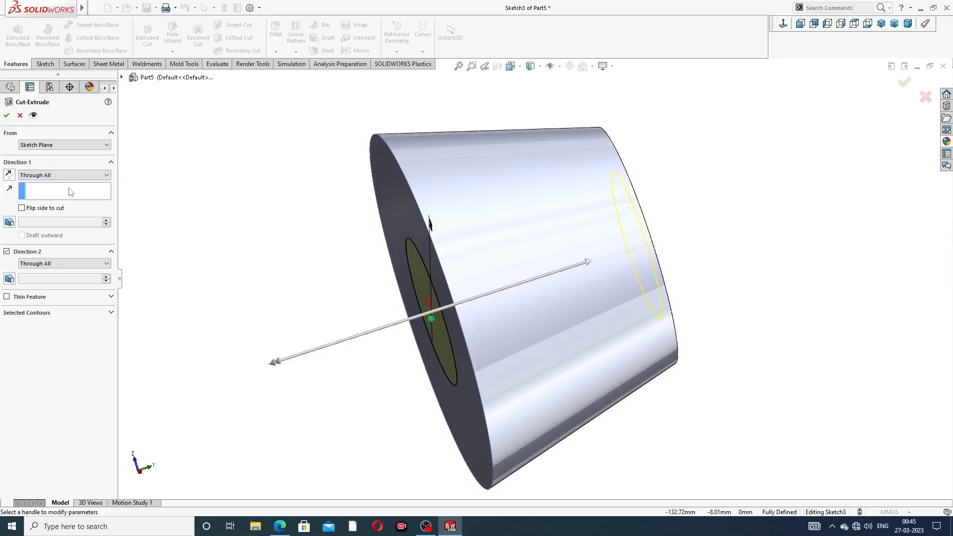
pyautogui.click(5, 115)
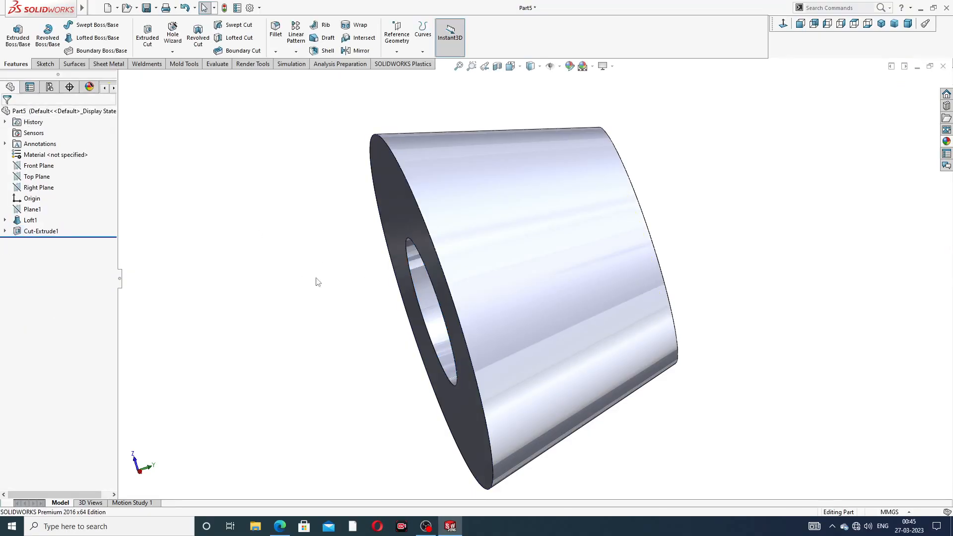
pyautogui.moveTo(318, 282); pyautogui.dragTo(644, 236, button='middle')
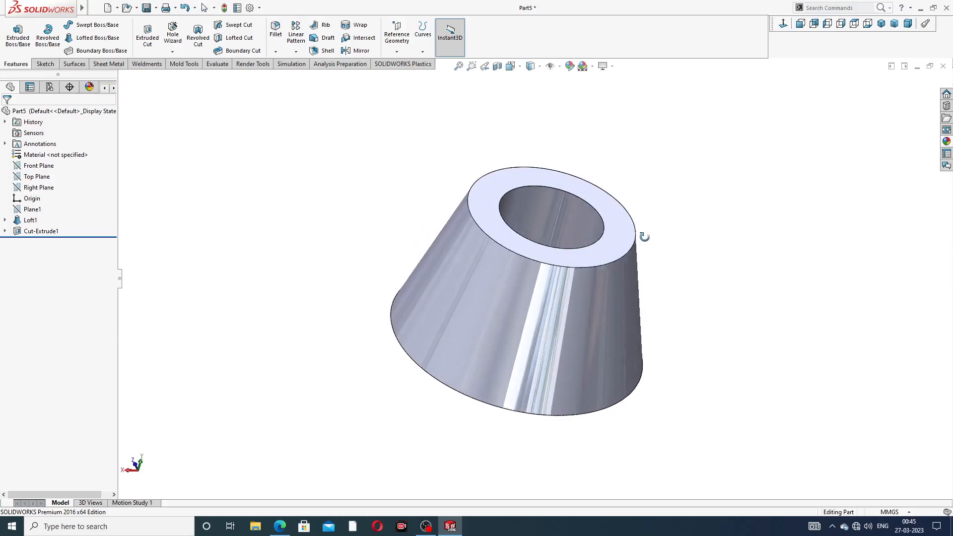
pyautogui.moveTo(531, 240); pyautogui.dragTo(549, 264, button='middle')
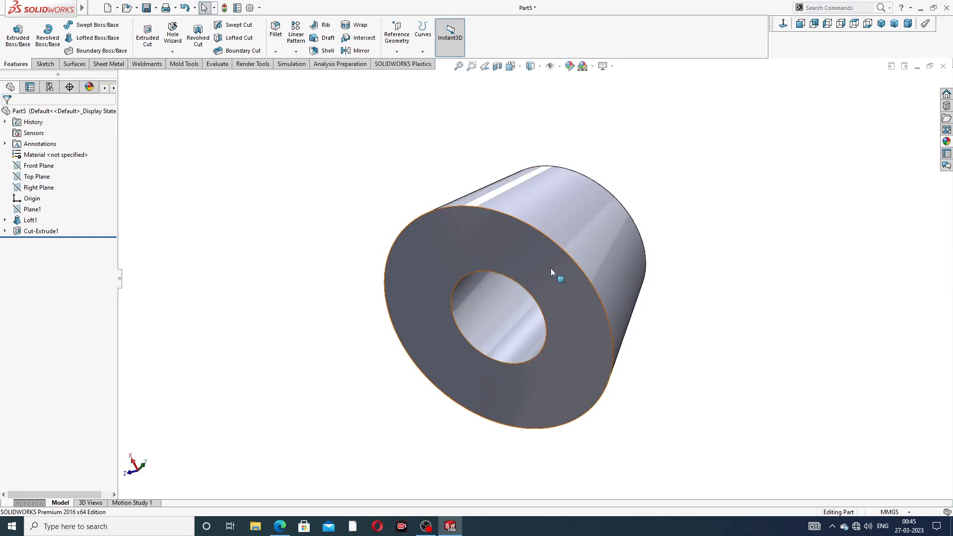
pyautogui.scroll(-2, 550, 272)
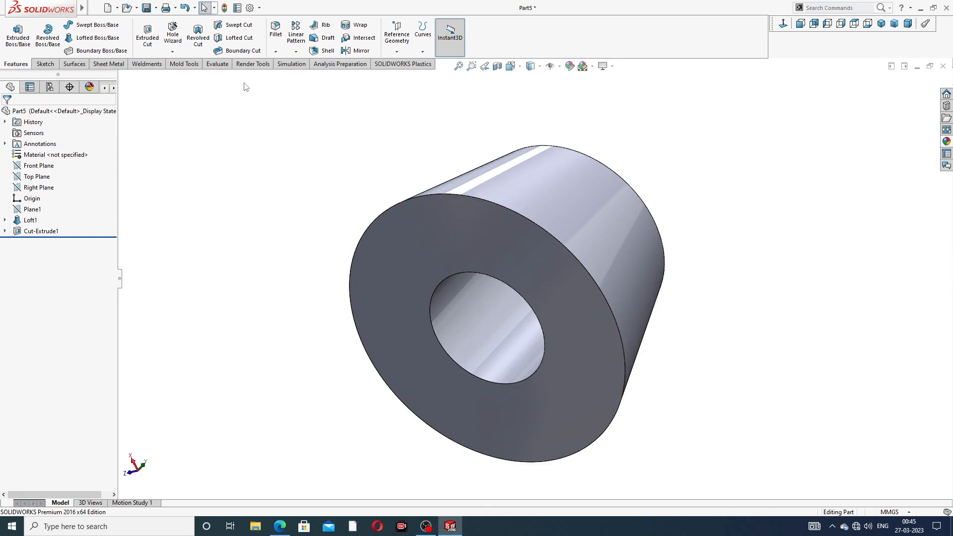
# - Start a Thread feature located on the hole's circular edge at the lofted body's large face
pyautogui.click(177, 52)
pyautogui.click(186, 77)
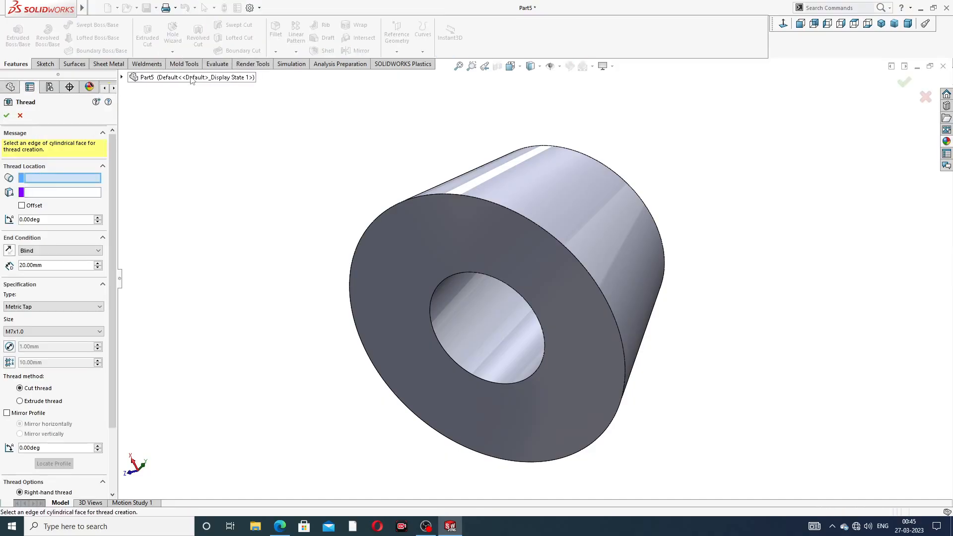
pyautogui.moveTo(540, 329); pyautogui.dragTo(525, 296, button='middle')
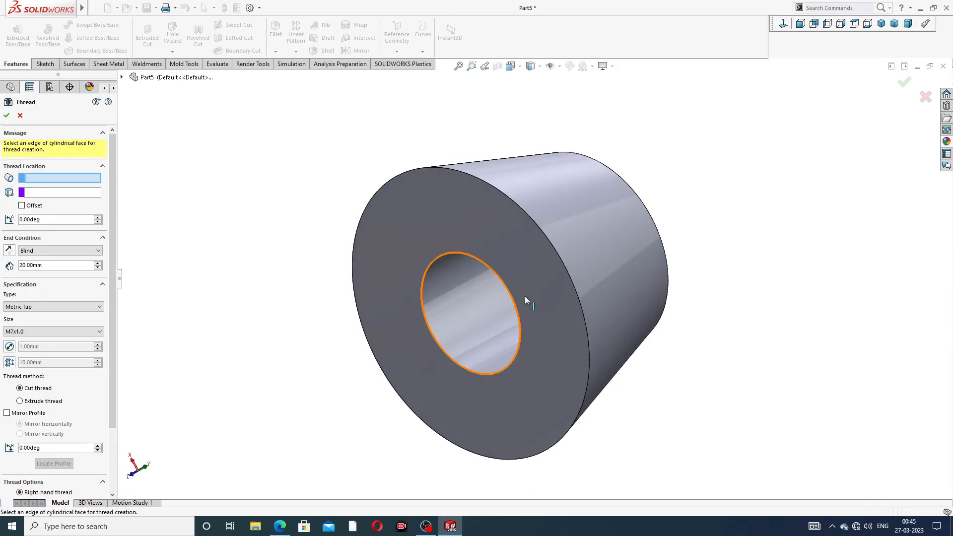
pyautogui.click(452, 255)
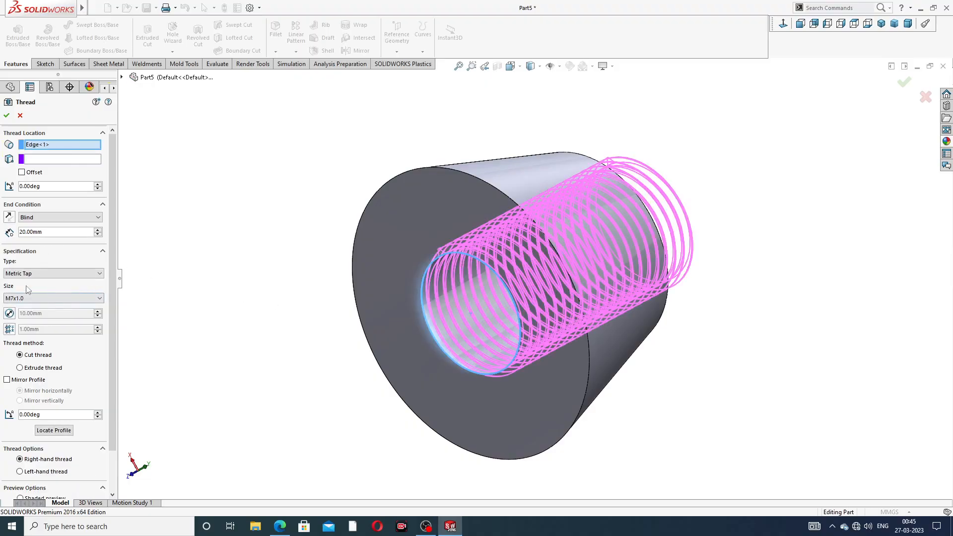
pyautogui.moveTo(277, 242); pyautogui.dragTo(252, 237, button='middle')
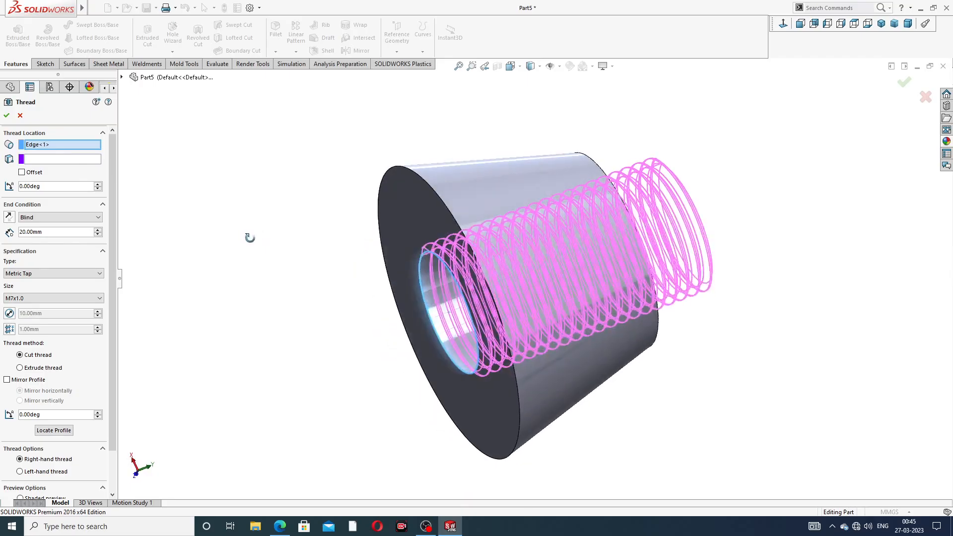
# - Offset the thread start 3 mm outward from the hole edge and cut the 20 mm blind, right-hand Metric Tap M7x1.0 thread
pyautogui.click(21, 173)
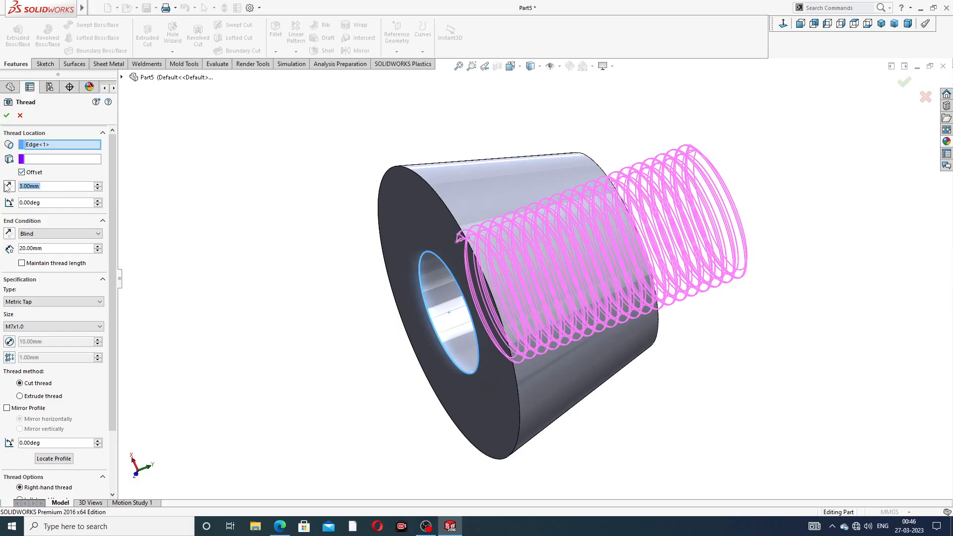
pyautogui.click(8, 186)
pyautogui.moveTo(300, 221)
pyautogui.mouseDown(button='middle')
pyautogui.moveTo(275, 217)
pyautogui.moveTo(286, 218)
pyautogui.mouseUp(button='middle')
pyautogui.scroll(-1, 350, 267)
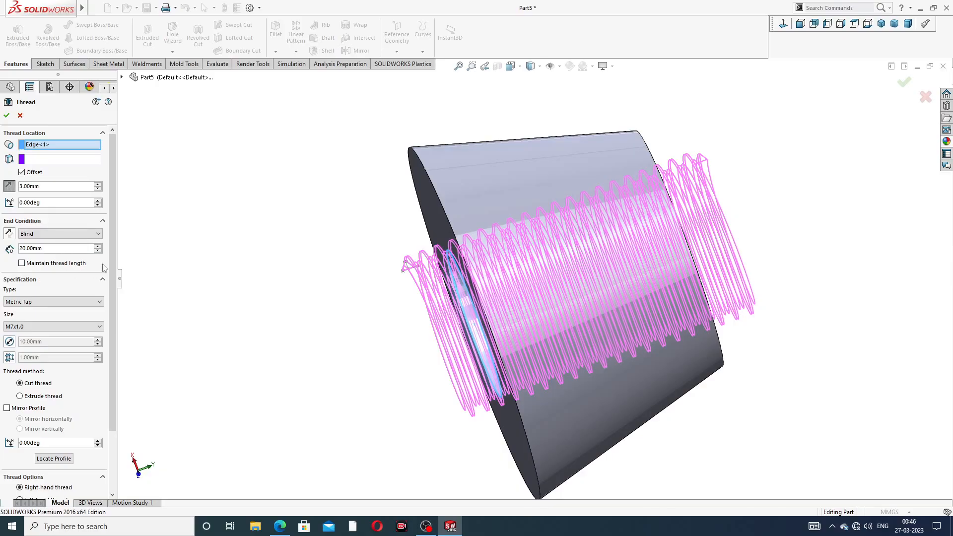
pyautogui.scroll(-3, 114, 256)
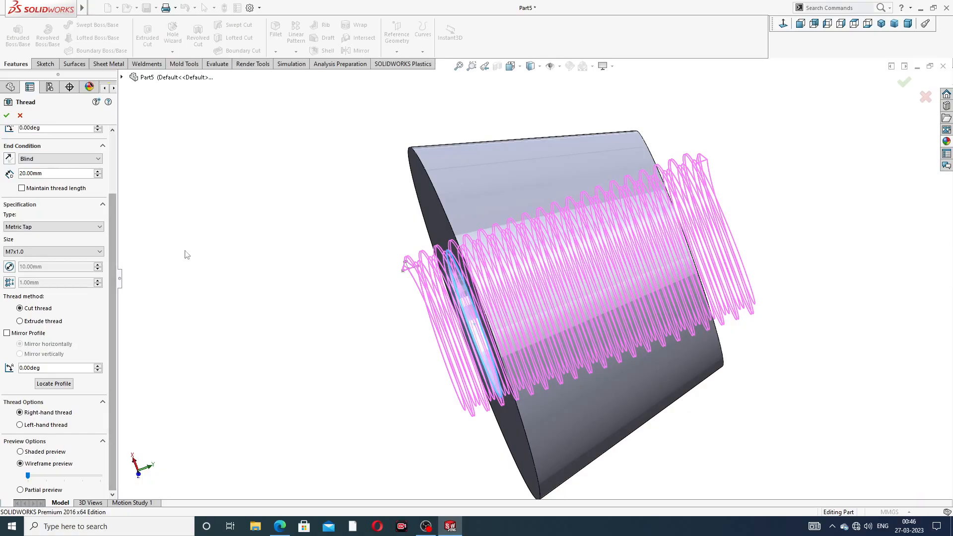
pyautogui.click(6, 116)
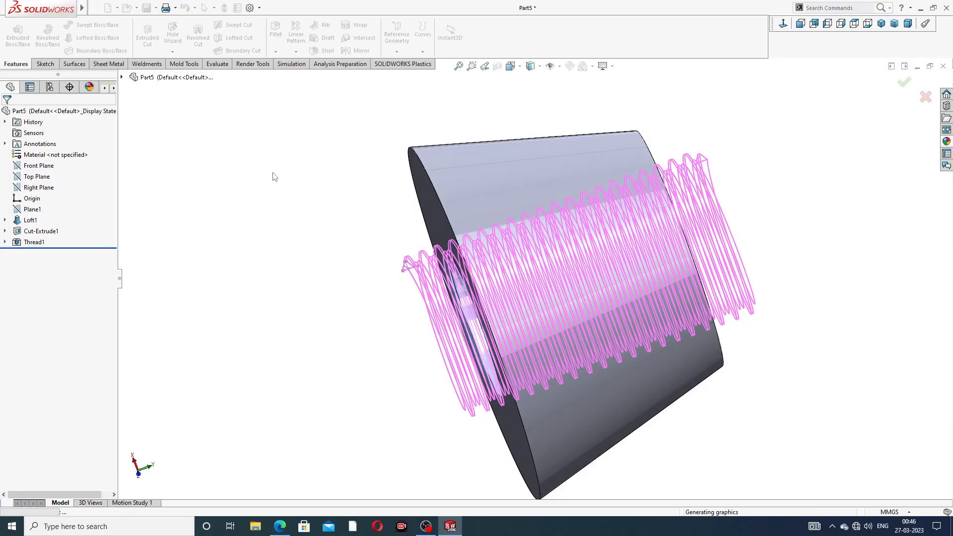
# - Apply the chromium plate metal appearance to the threaded body
pyautogui.moveTo(421, 273); pyautogui.dragTo(487, 219, button='middle')
pyautogui.scroll(-2, 499, 270)
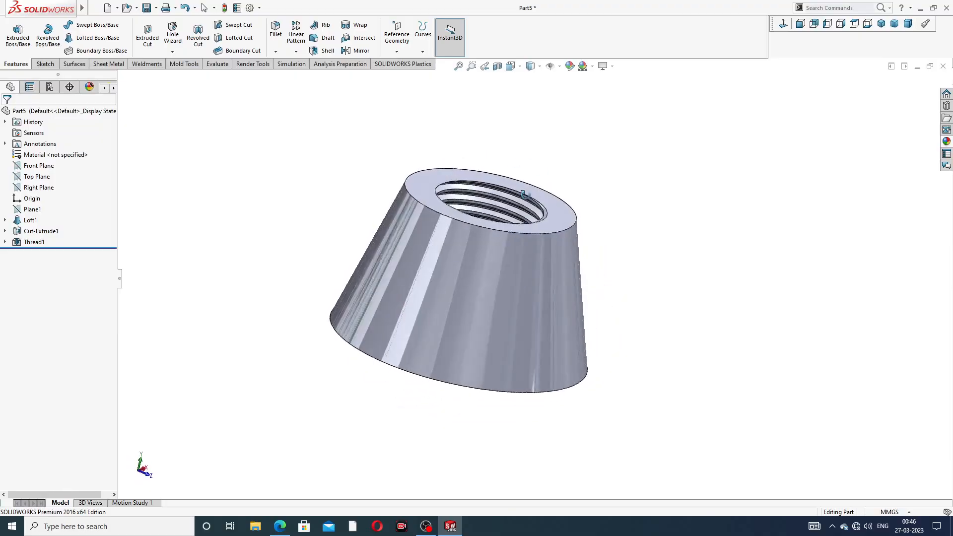
pyautogui.scroll(-2, 484, 217)
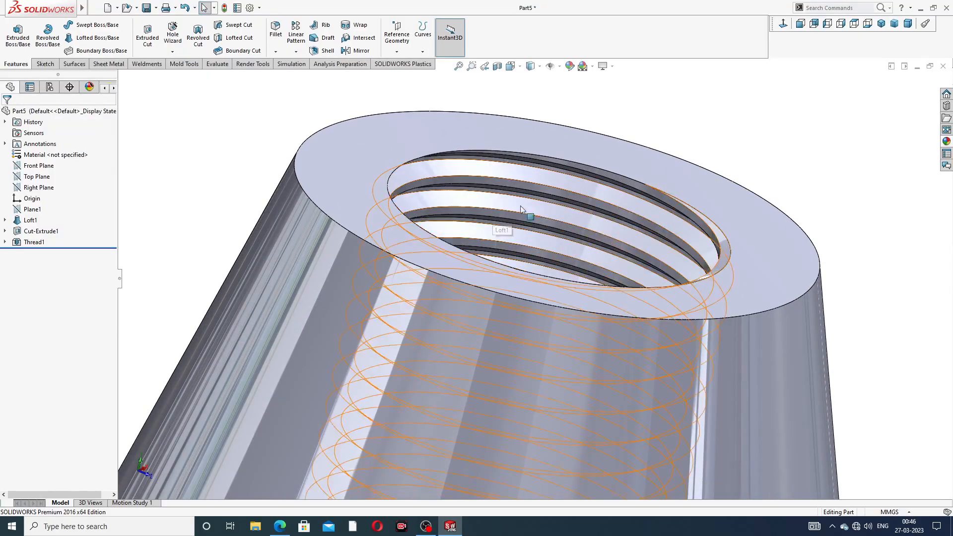
pyautogui.scroll(4, 546, 298)
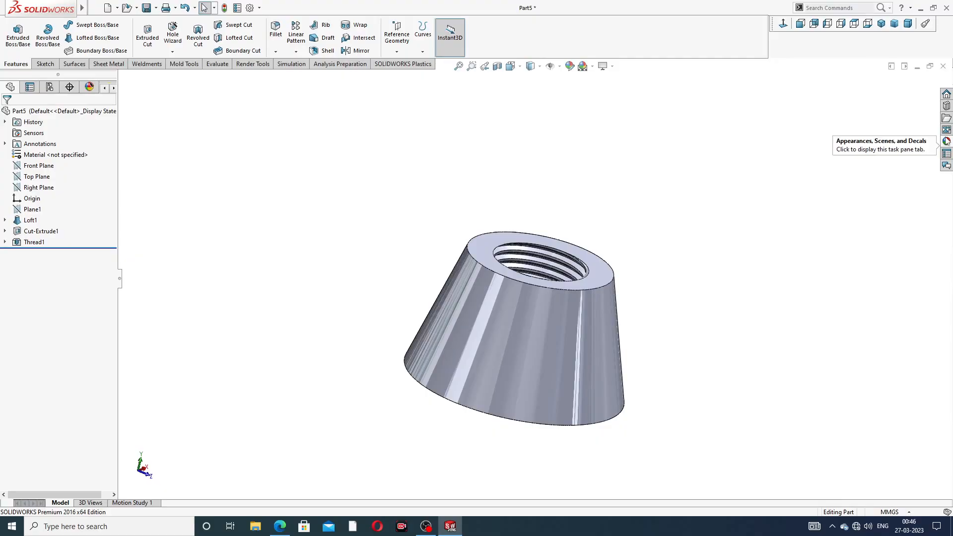
pyautogui.click(946, 141)
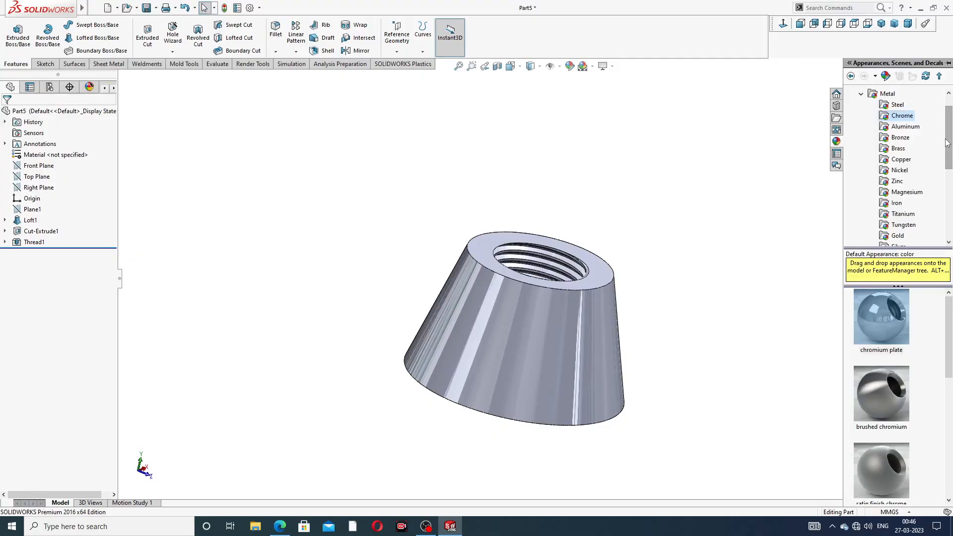
pyautogui.doubleClick(883, 301)
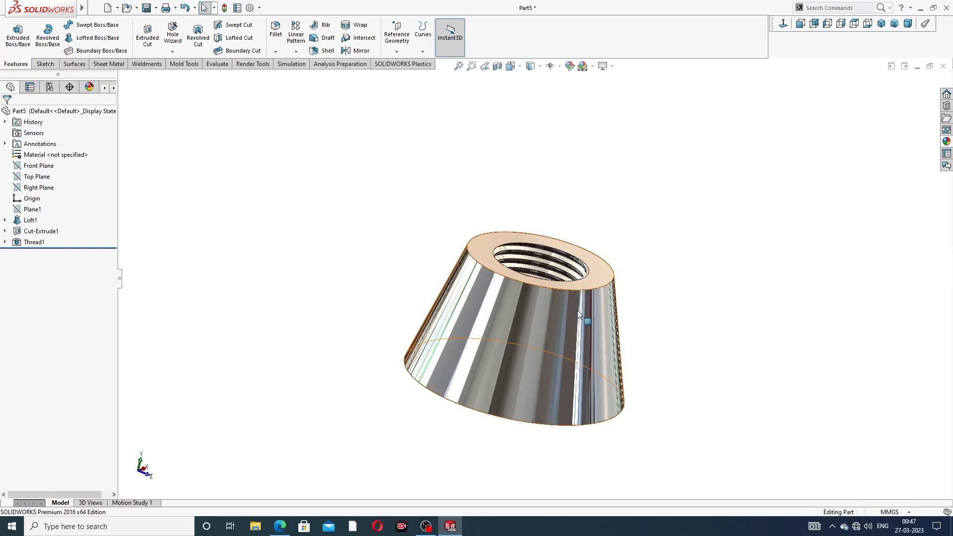
# - Examine the chromed threaded body from several angles and consult the wing nut's PDF drawing in the browser
pyautogui.moveTo(528, 328); pyautogui.dragTo(502, 372, button='middle')
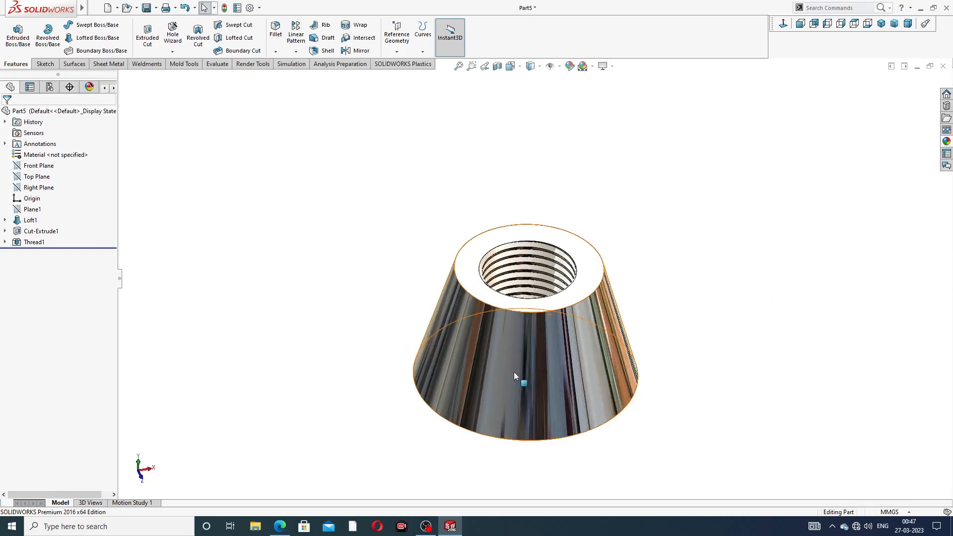
pyautogui.scroll(-3, 546, 352)
pyautogui.moveTo(659, 293); pyautogui.dragTo(645, 244, button='middle')
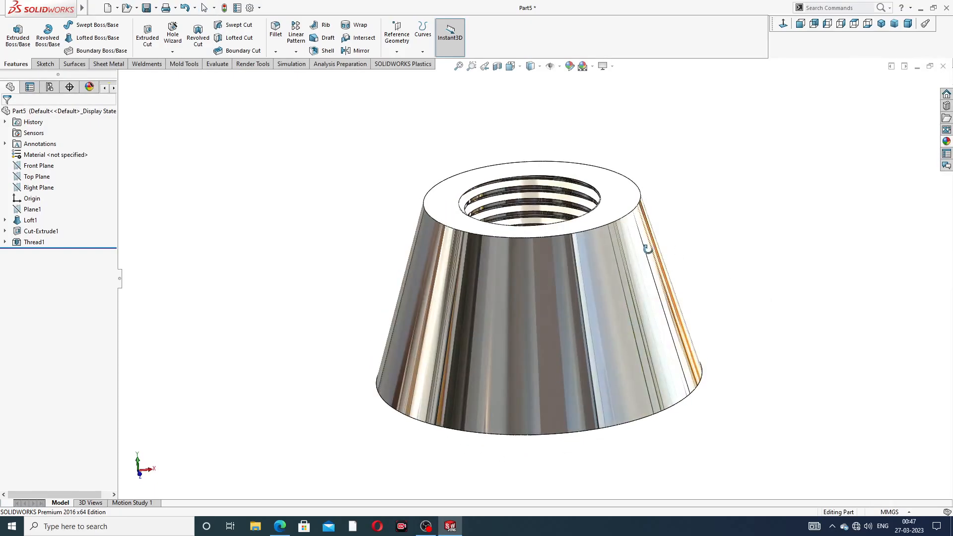
pyautogui.scroll(-2, 542, 273)
pyautogui.moveTo(554, 260); pyautogui.dragTo(737, 185, button='middle')
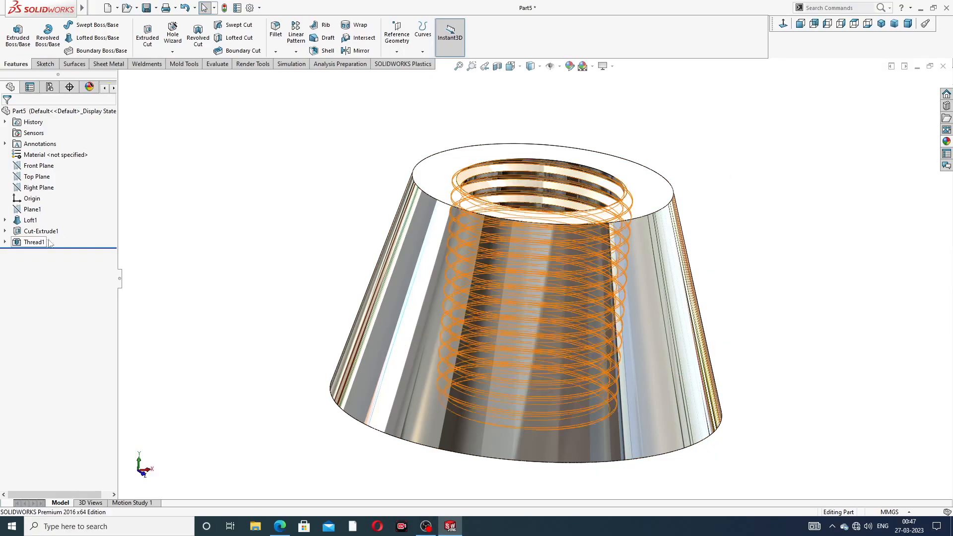
pyautogui.click(280, 526)
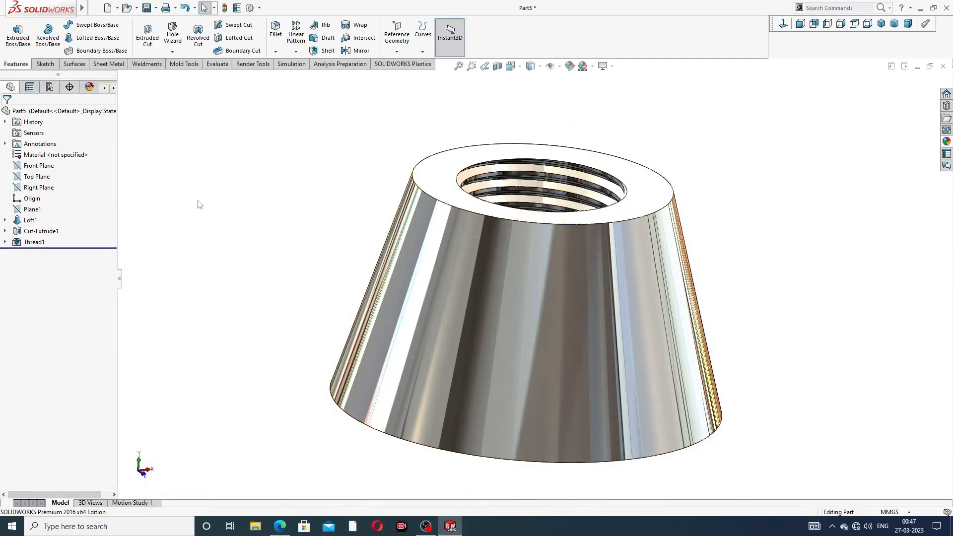
# - Start a sketch on the Right Plane and draw a vertical centerline from the midpoint of the body's top edge to the origin
pyautogui.click(39, 188)
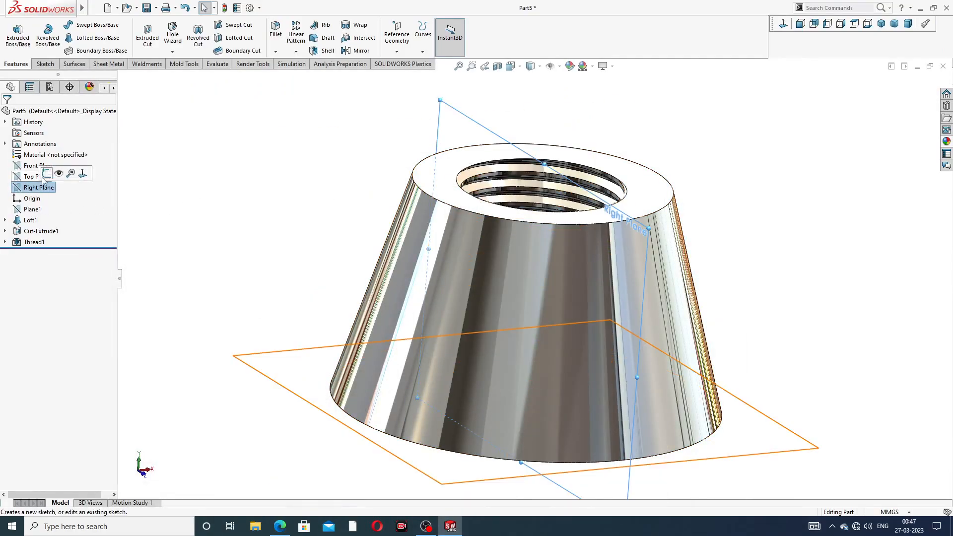
pyautogui.click(46, 174)
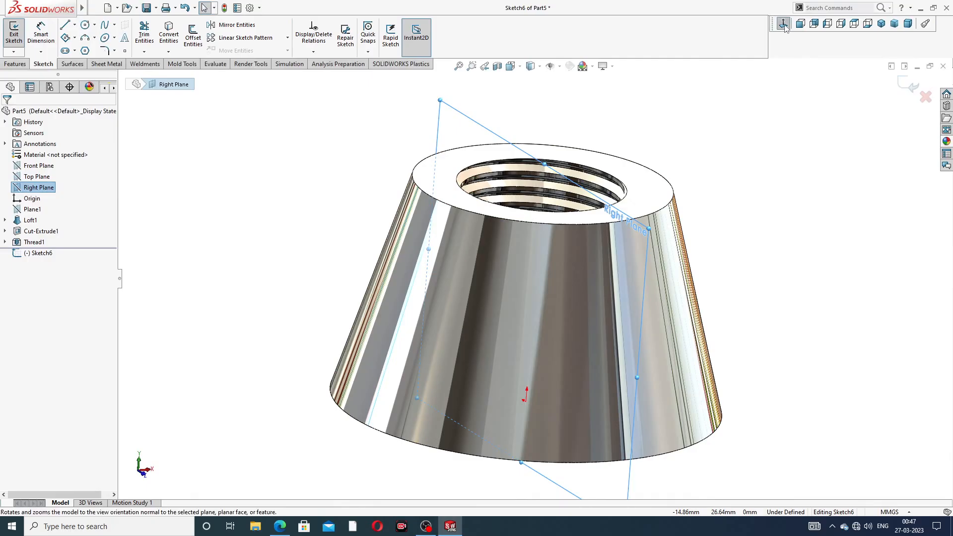
pyautogui.scroll(2, 645, 172)
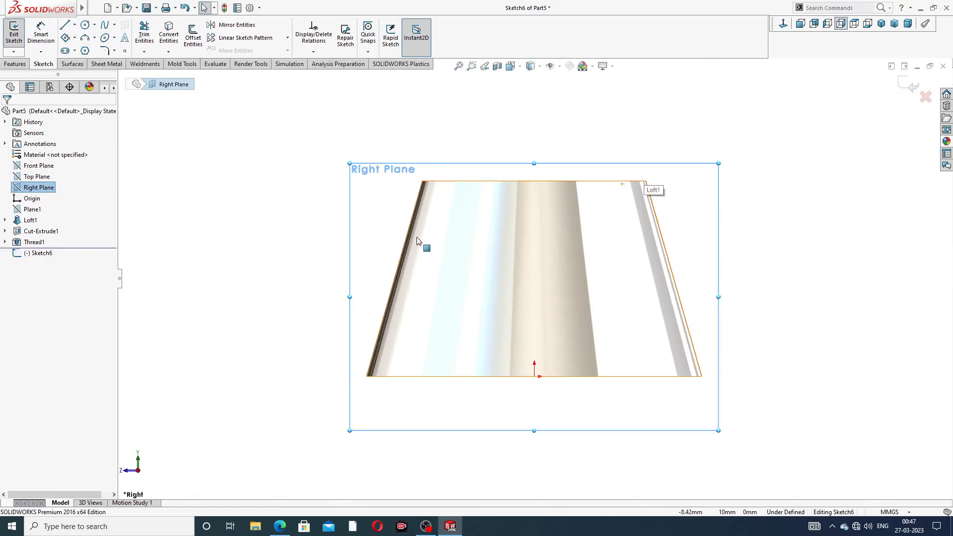
pyautogui.scroll(-2, 419, 234)
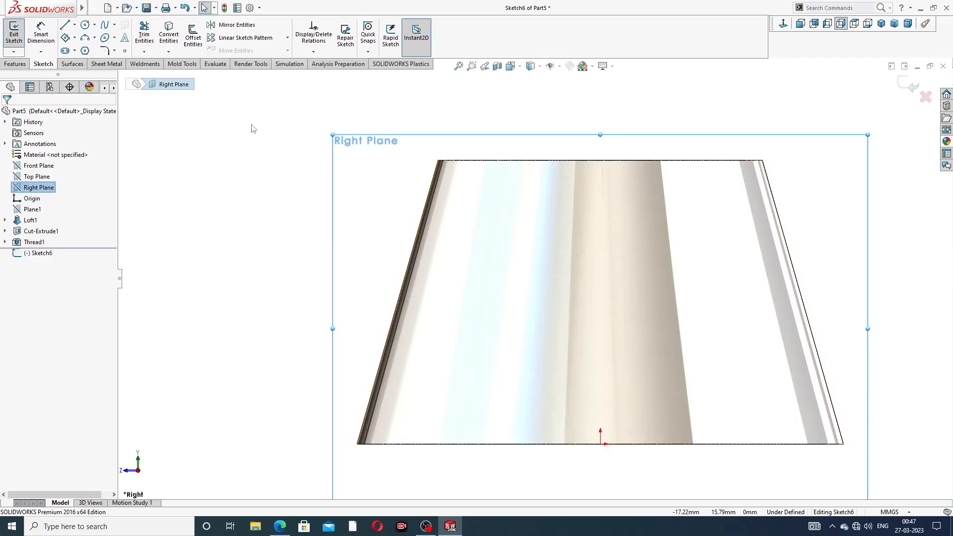
pyautogui.click(75, 24)
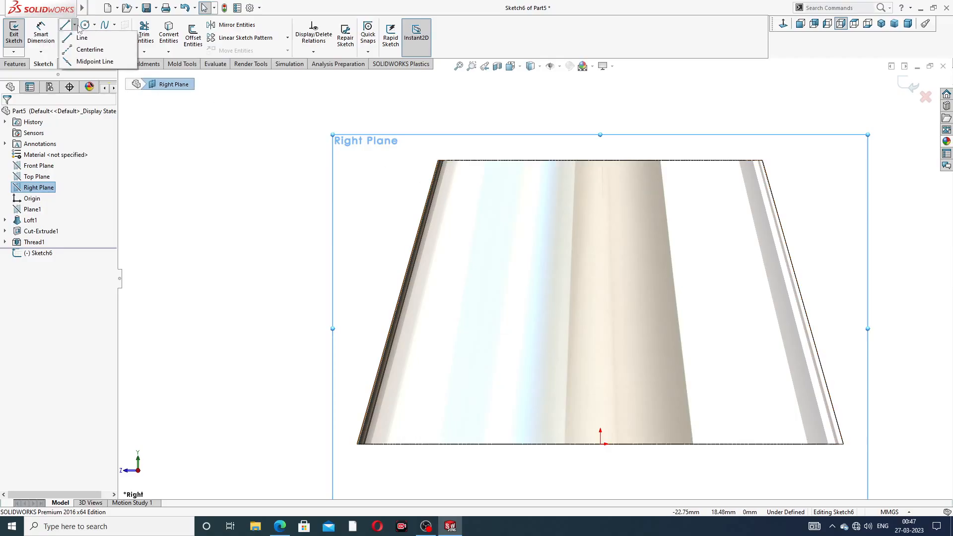
pyautogui.click(91, 50)
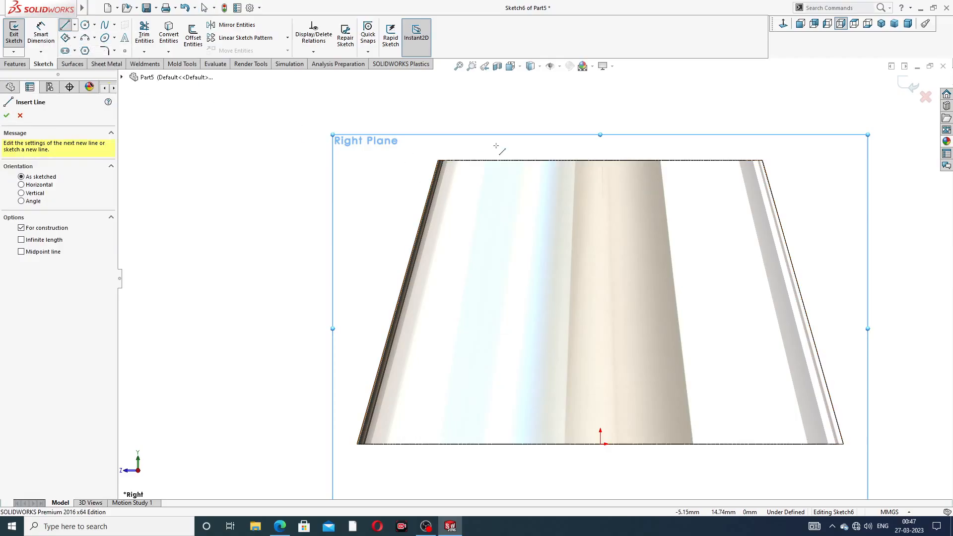
pyautogui.click(600, 161)
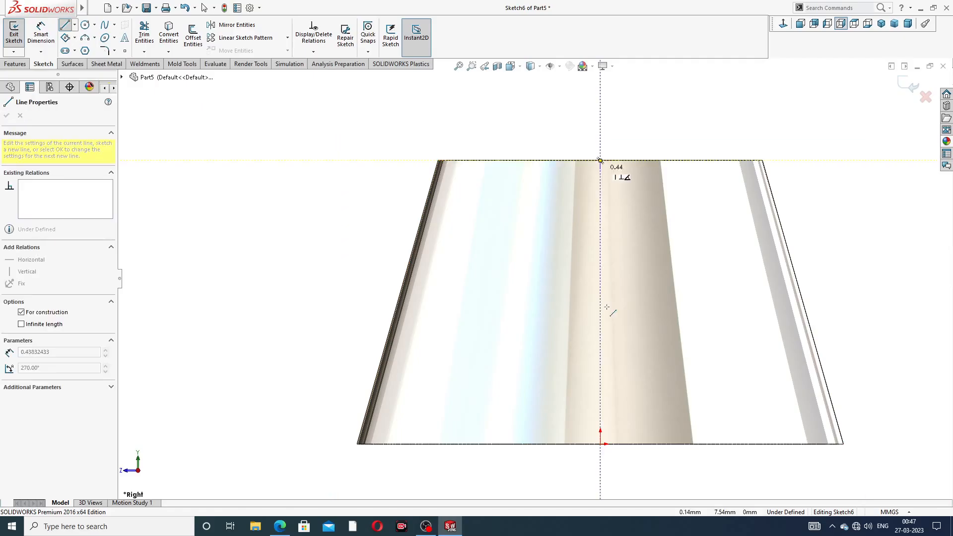
pyautogui.click(600, 444)
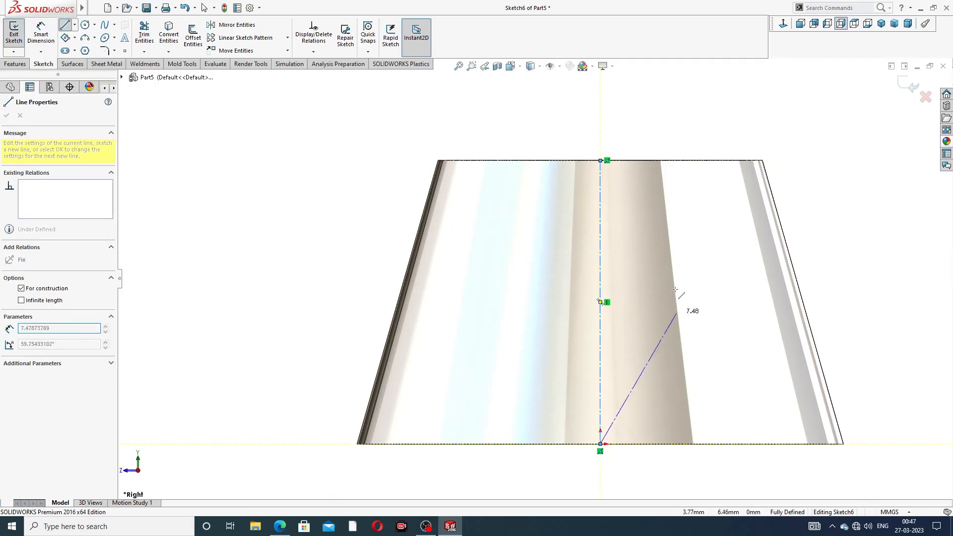
pyautogui.rightClick(658, 236)
pyautogui.click(687, 244)
# - Convert the body's left slanted silhouette edge into a sketch line with Convert Entities
pyautogui.scroll(2, 630, 291)
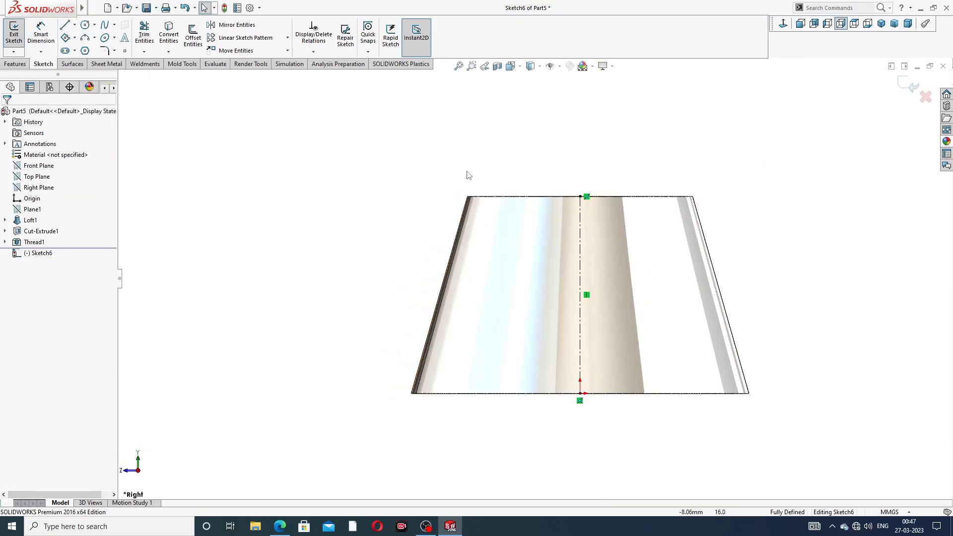
pyautogui.click(459, 226)
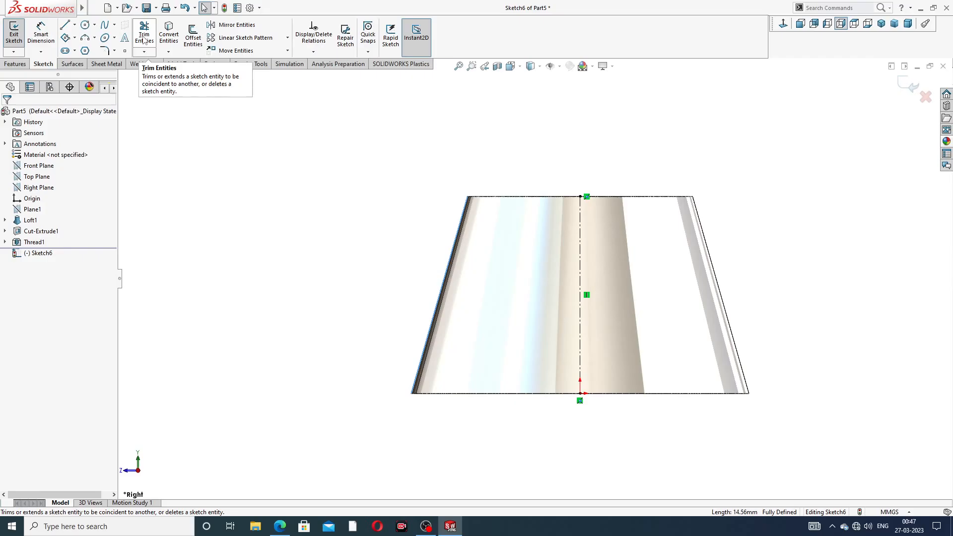
pyautogui.click(169, 36)
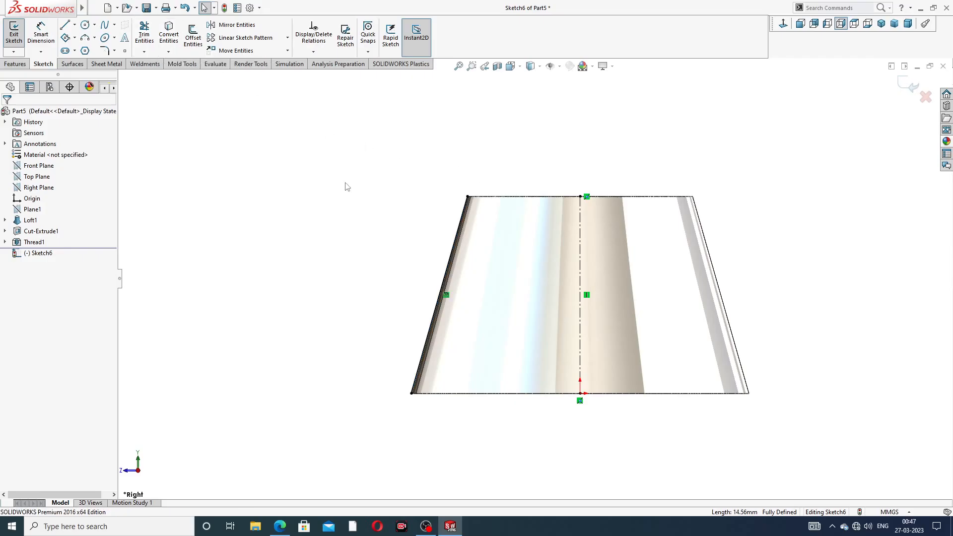
# - Draw a circle about 13.45 mm in diameter outside the body, up and to the left of its slanted edge
pyautogui.scroll(2, 439, 306)
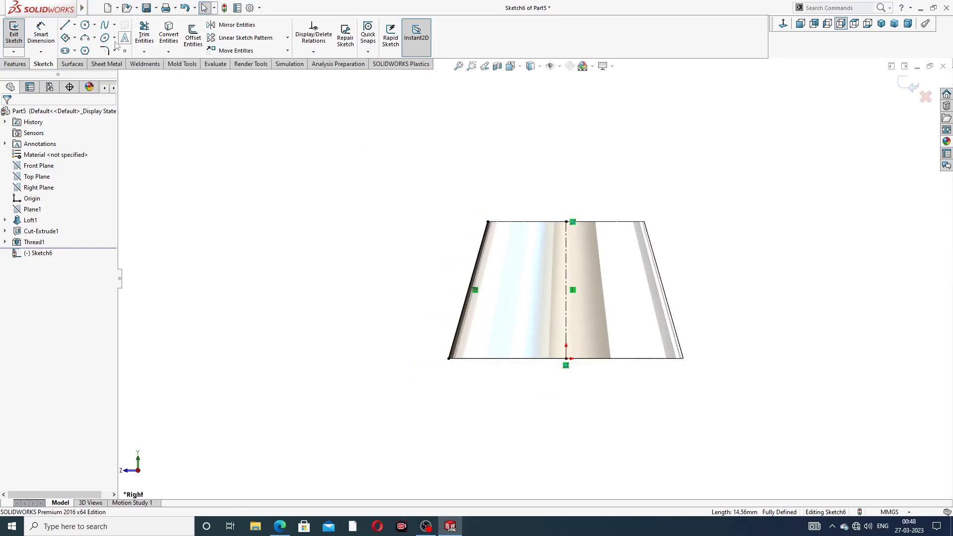
pyautogui.click(85, 25)
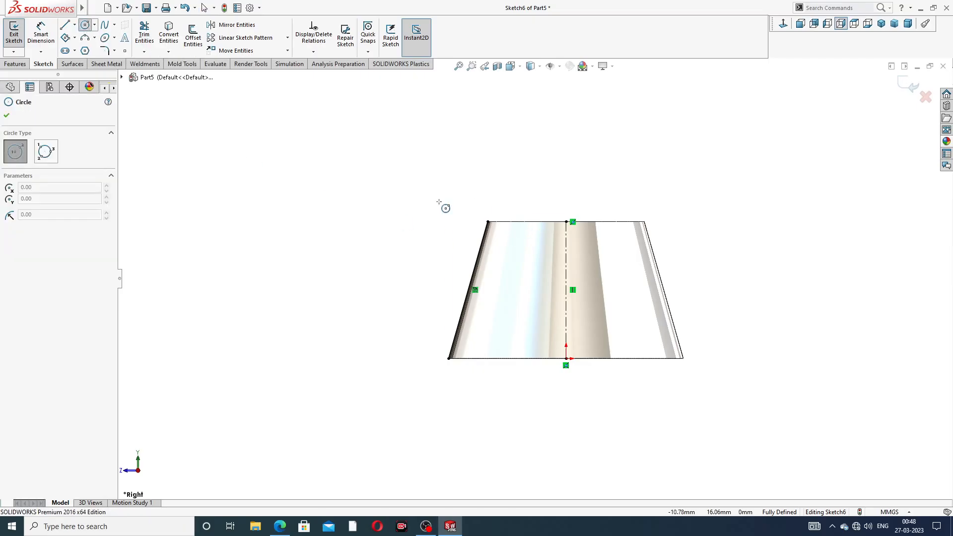
pyautogui.click(354, 177)
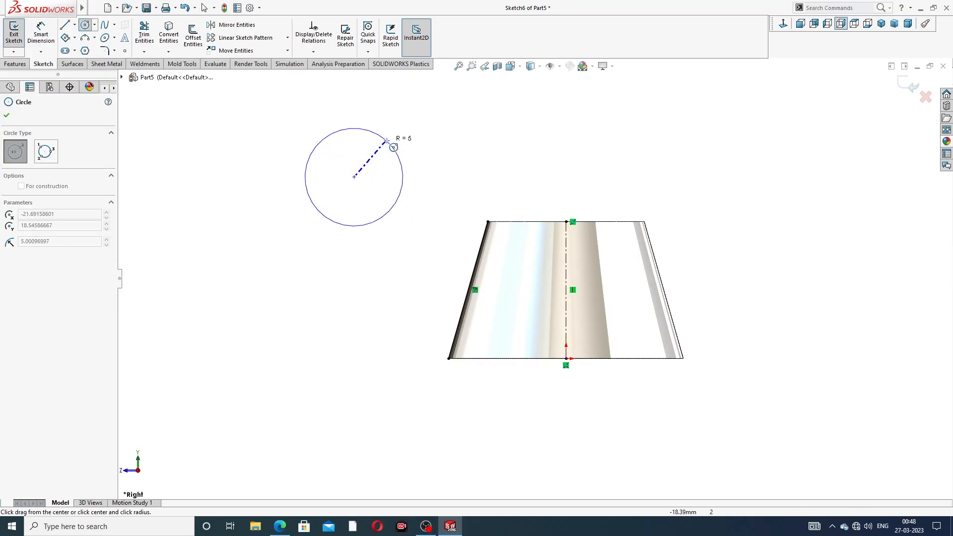
pyautogui.click(403, 128)
pyautogui.rightClick(449, 135)
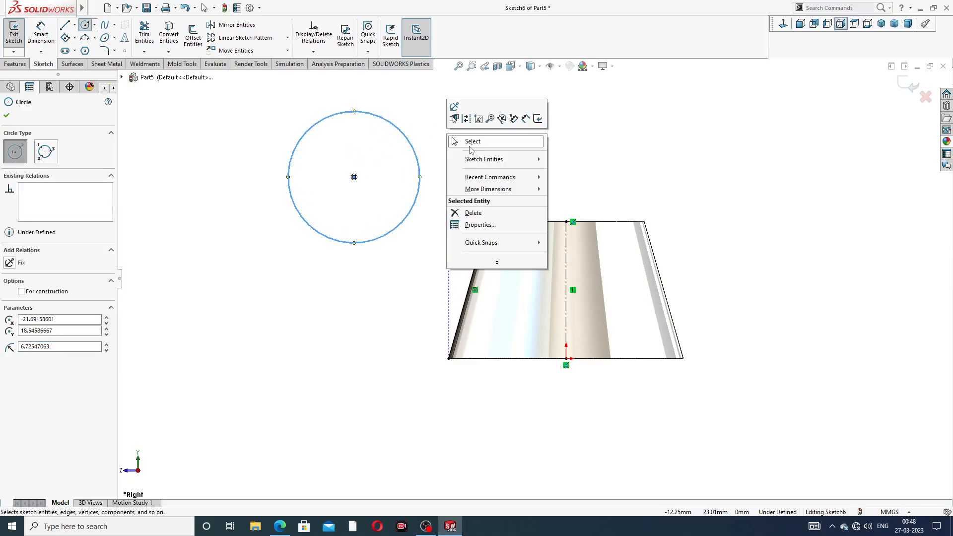
pyautogui.click(470, 145)
pyautogui.click(410, 138)
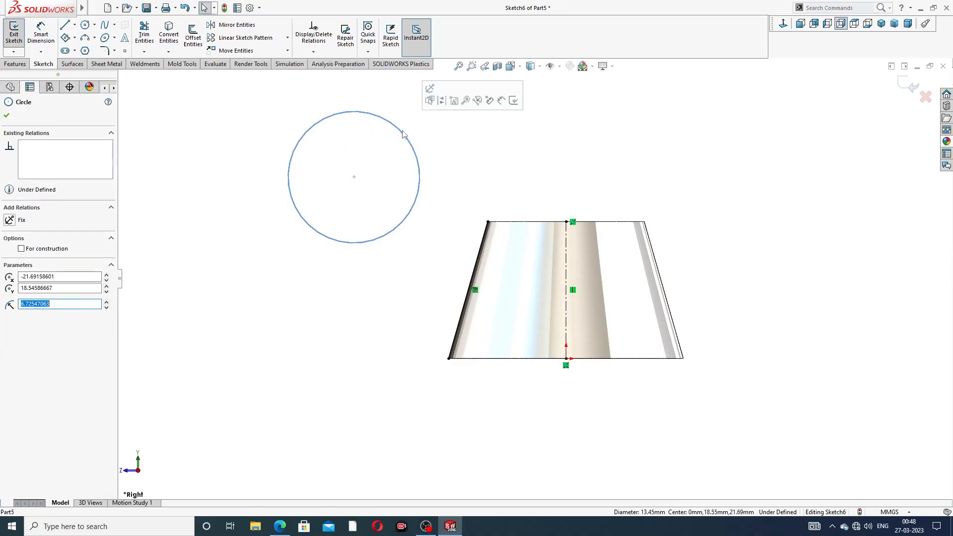
pyautogui.click(443, 144)
# - Dimension the circle beside the body with a diameter of 17 mm
pyautogui.click(40, 32)
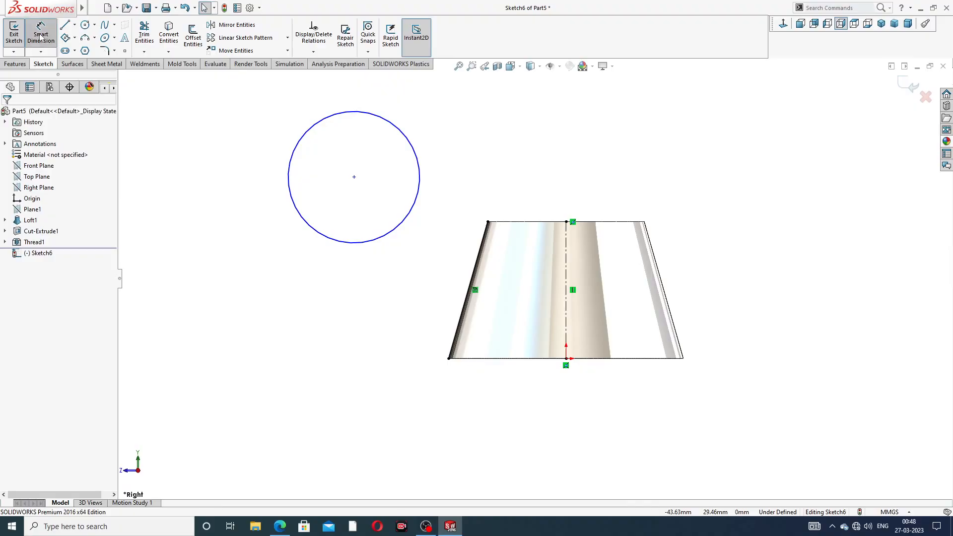
pyautogui.click(416, 143)
pyautogui.click(432, 103)
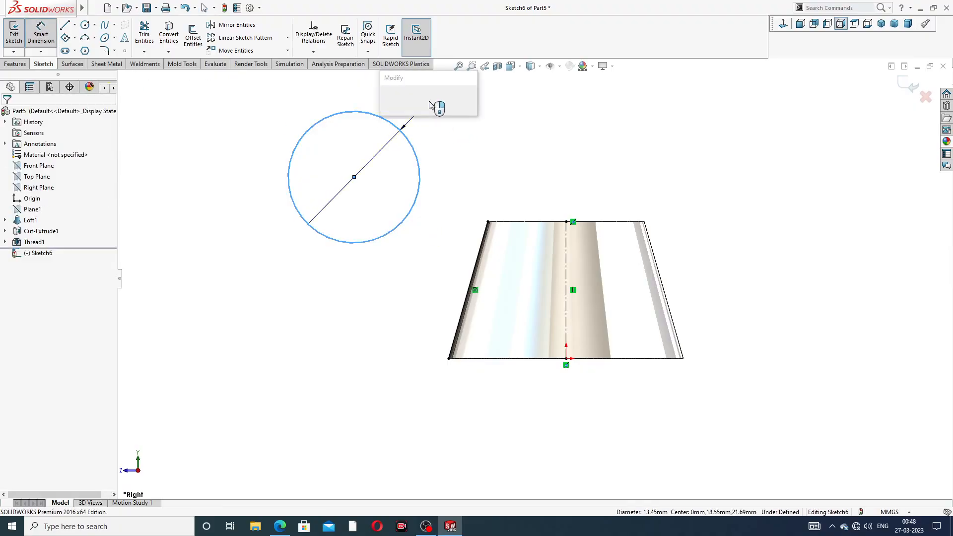
pyautogui.write('17')
pyautogui.press('Return')
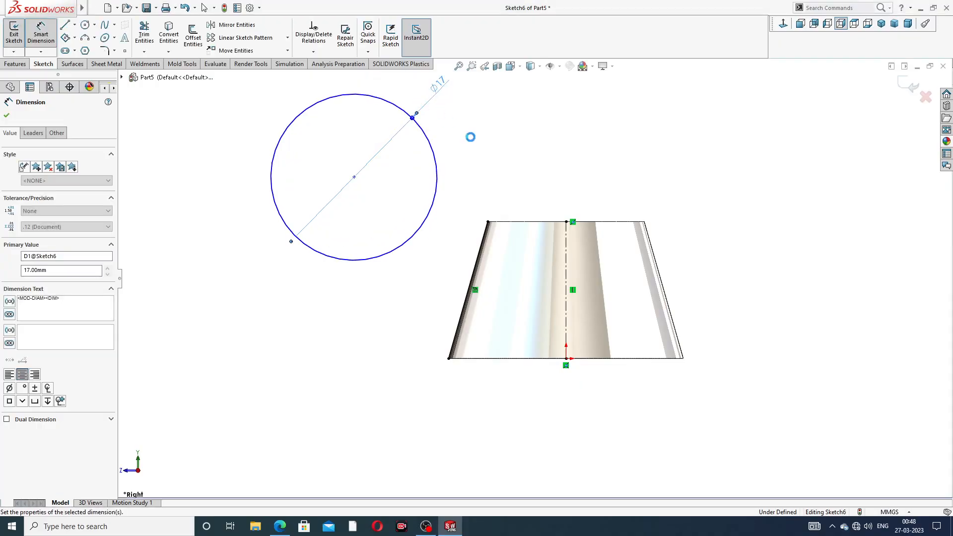
pyautogui.click(522, 142)
pyautogui.scroll(2, 529, 138)
pyautogui.rightClick(525, 161)
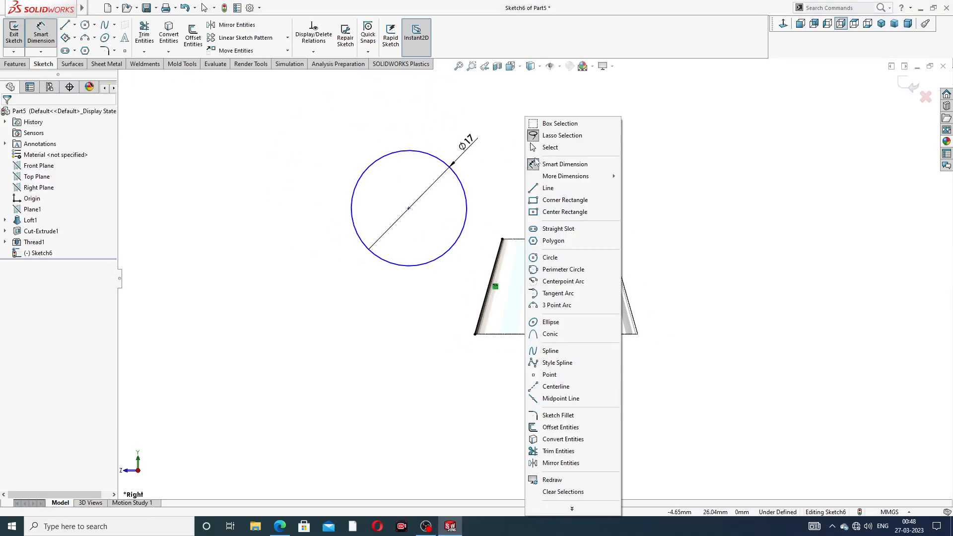
pyautogui.click(488, 168)
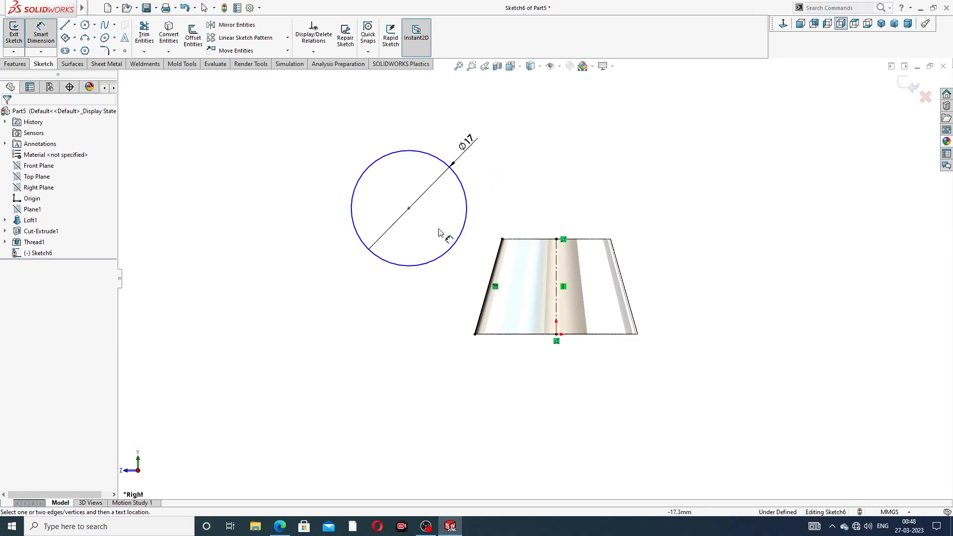
pyautogui.click(408, 209)
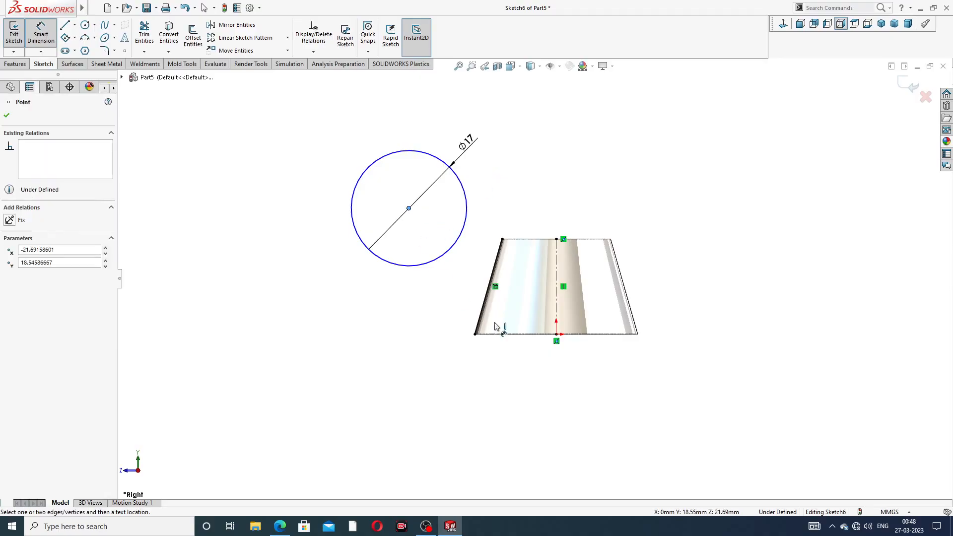
pyautogui.click(544, 335)
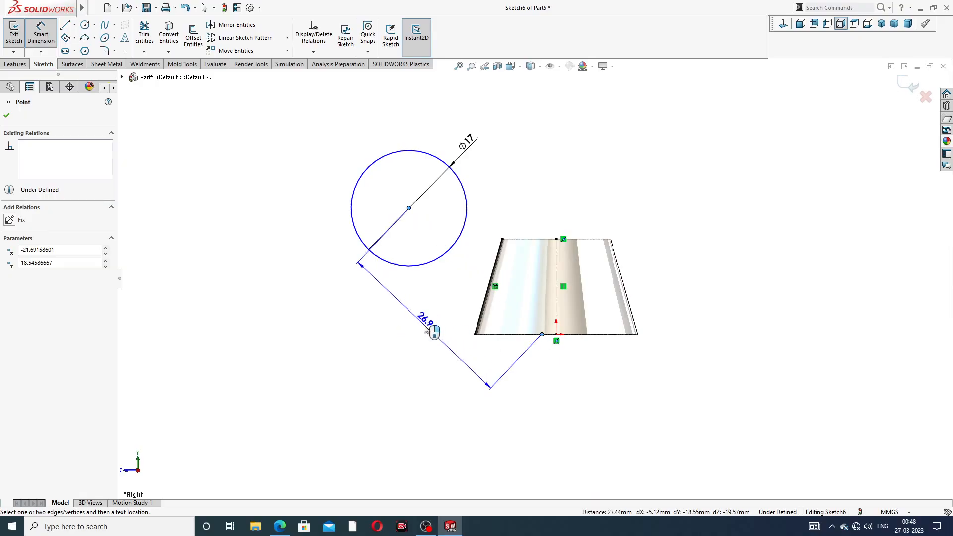
pyautogui.press('Escape')
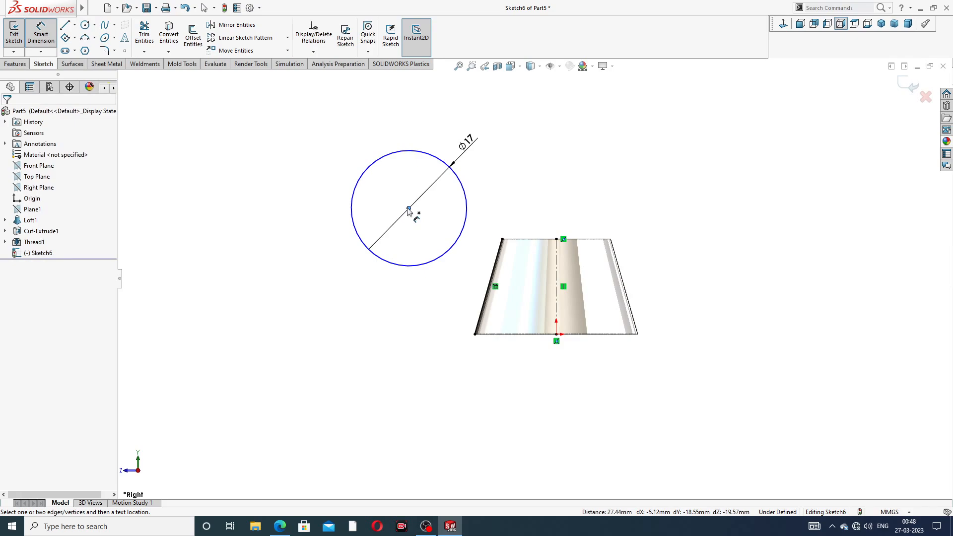
# - Dimension the circle's center at a height of 18 mm above the body's bottom edge
pyautogui.click(409, 208)
pyautogui.click(493, 334)
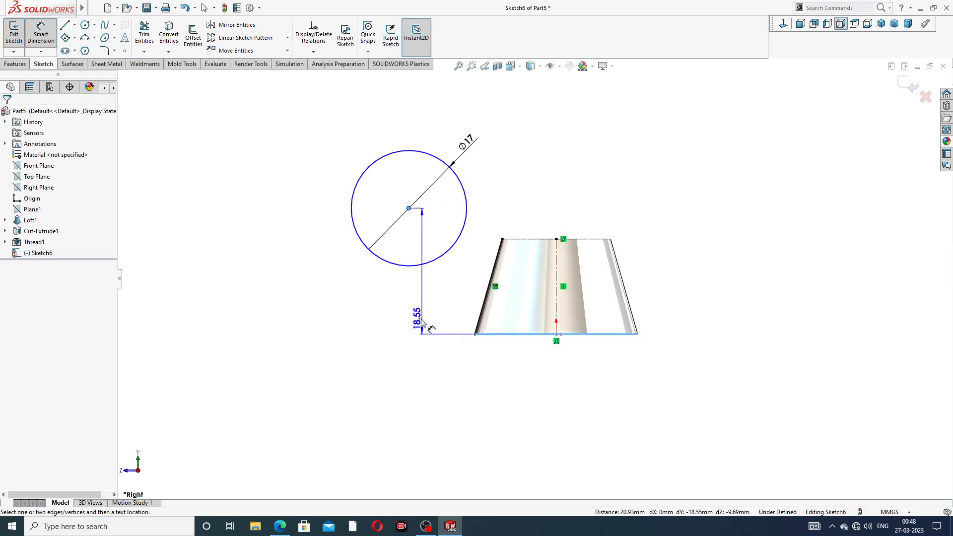
pyautogui.click(342, 298)
pyautogui.write('1')
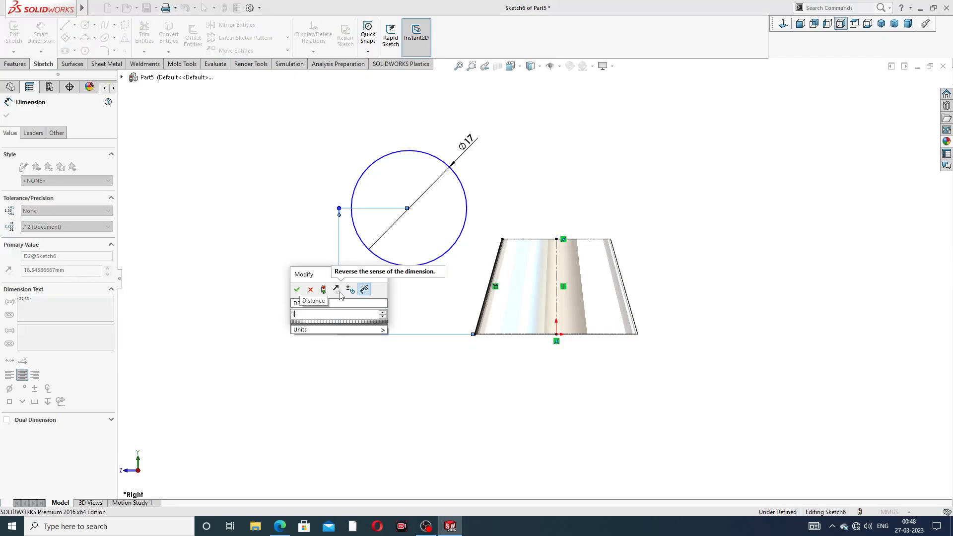
pyautogui.write('8')
pyautogui.press('Return')
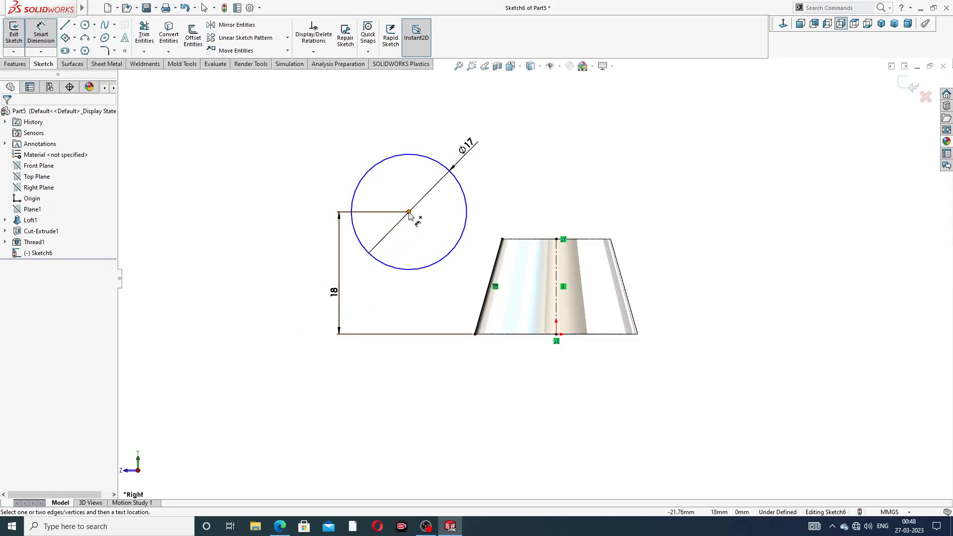
# - Dimension the horizontal distance between the circle's center and the vertical centerline as 20 mm
pyautogui.click(410, 213)
pyautogui.click(557, 260)
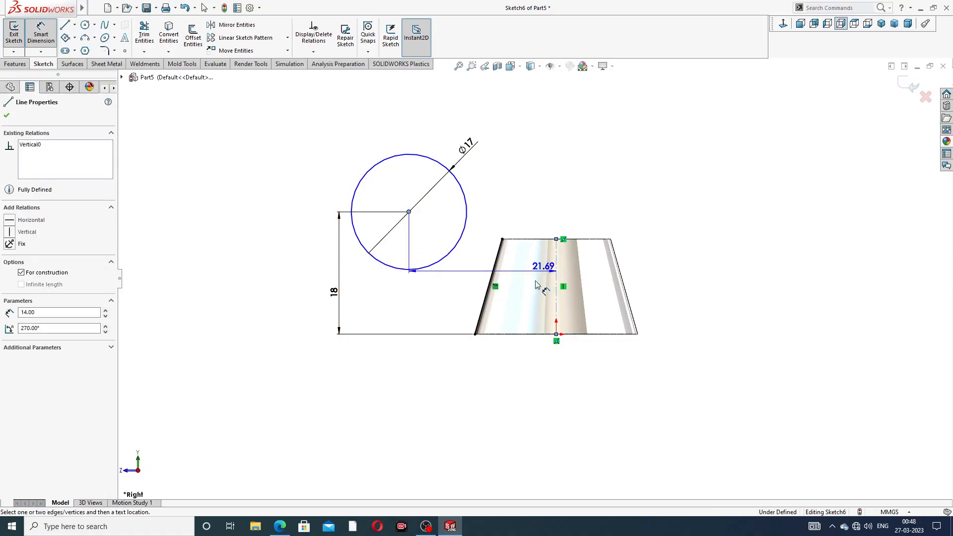
pyautogui.click(463, 363)
pyautogui.write('2')
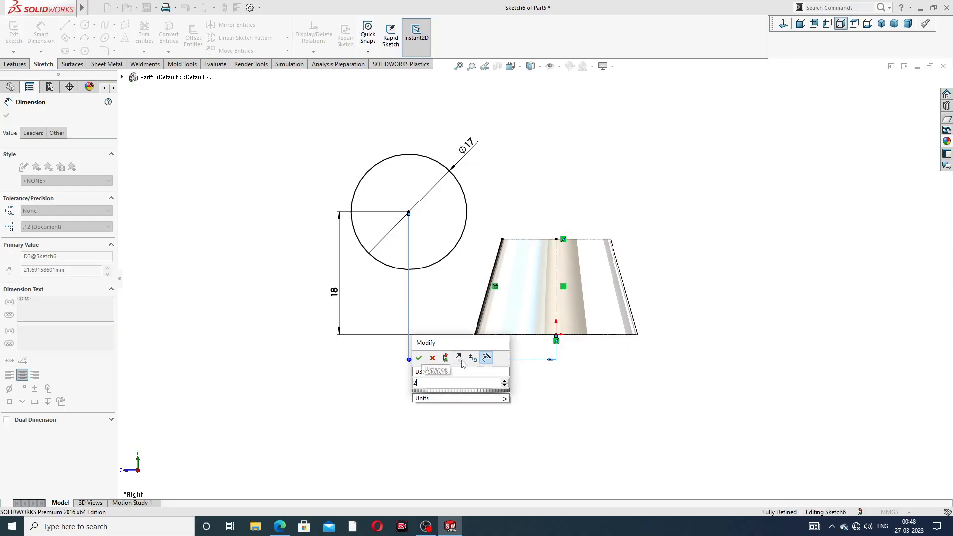
pyautogui.write('0')
pyautogui.press('Return')
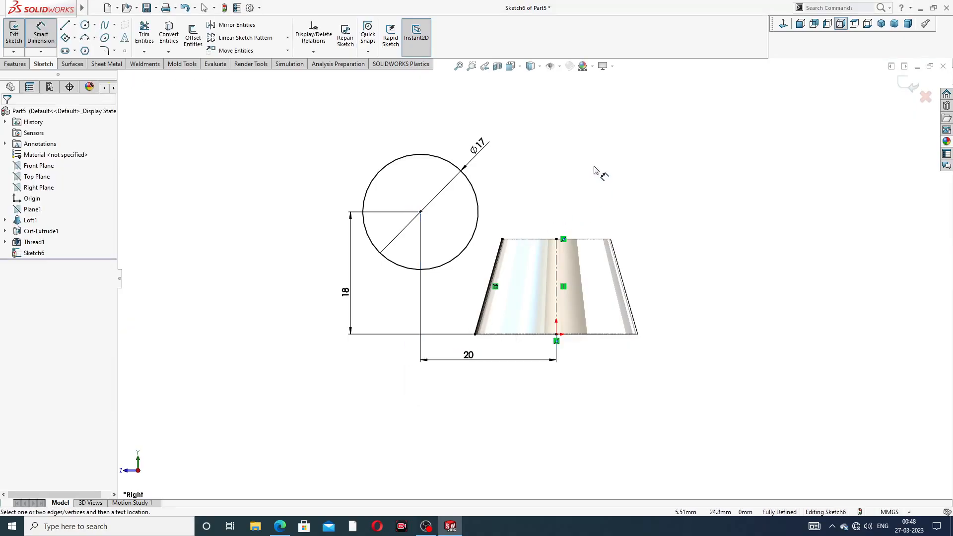
pyautogui.rightClick(597, 169)
pyautogui.click(630, 156)
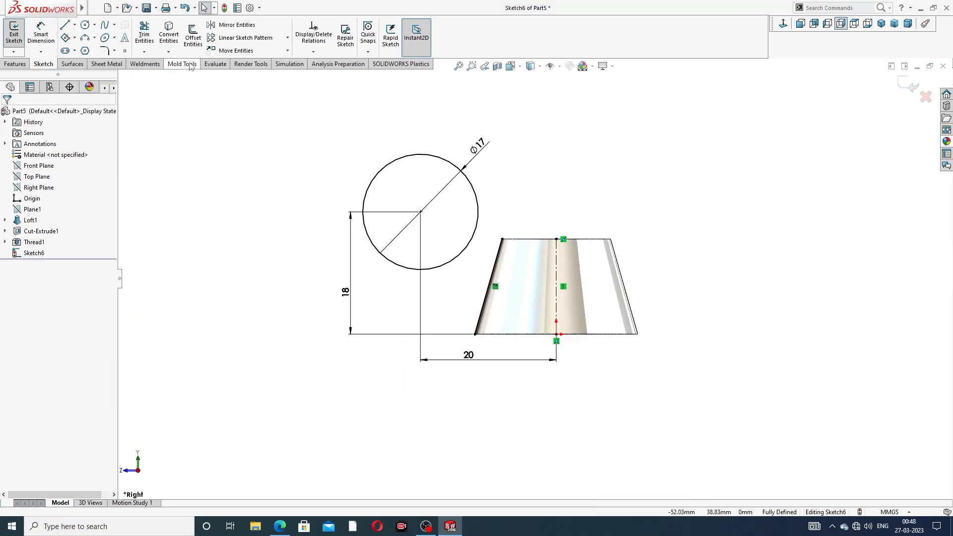
# - Draw a line tangent to the circle's lower left side, ending at the body's bottom-left corner
pyautogui.click(65, 25)
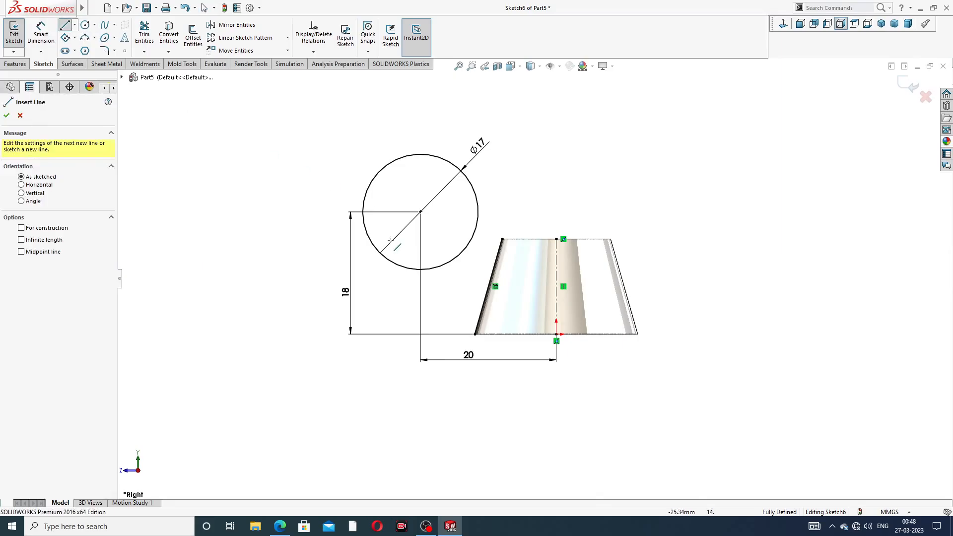
pyautogui.click(432, 268)
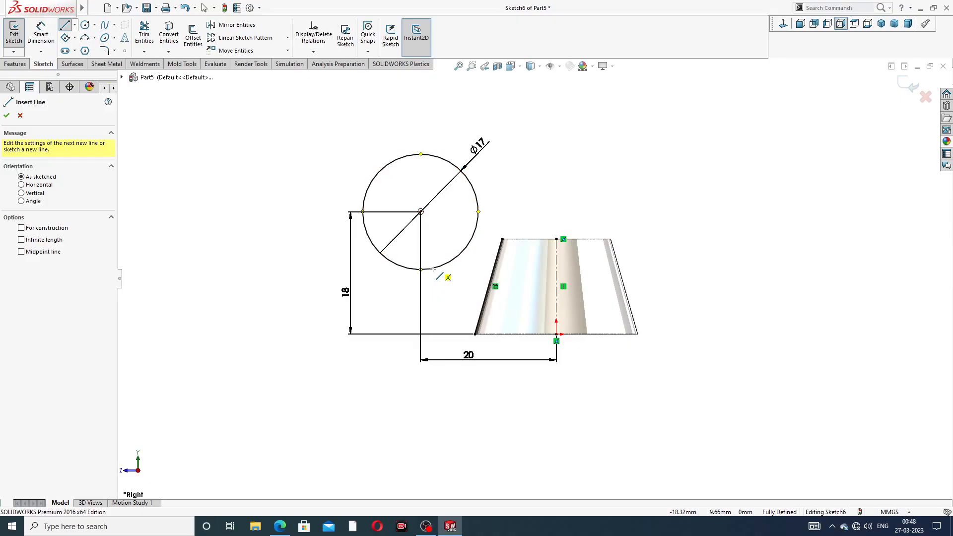
pyautogui.doubleClick(475, 334)
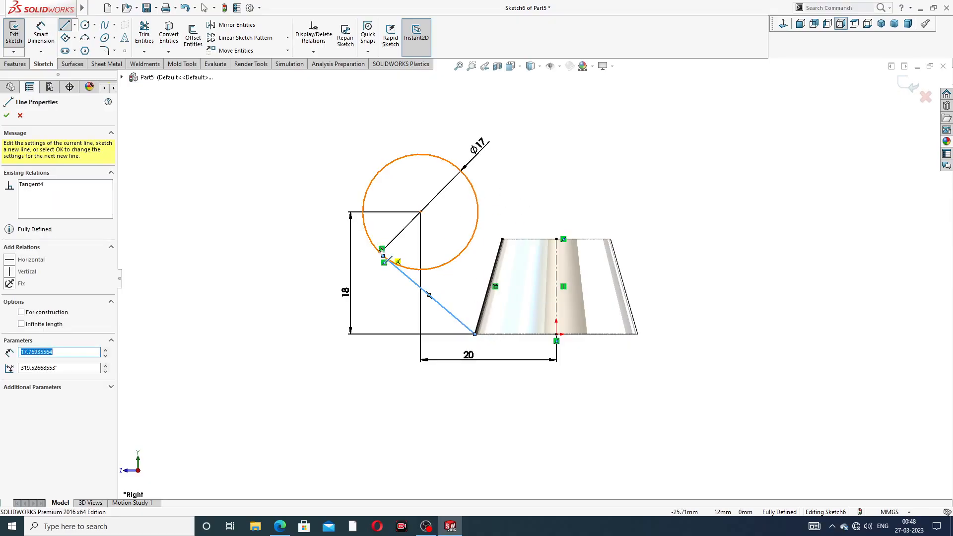
pyautogui.click(506, 187)
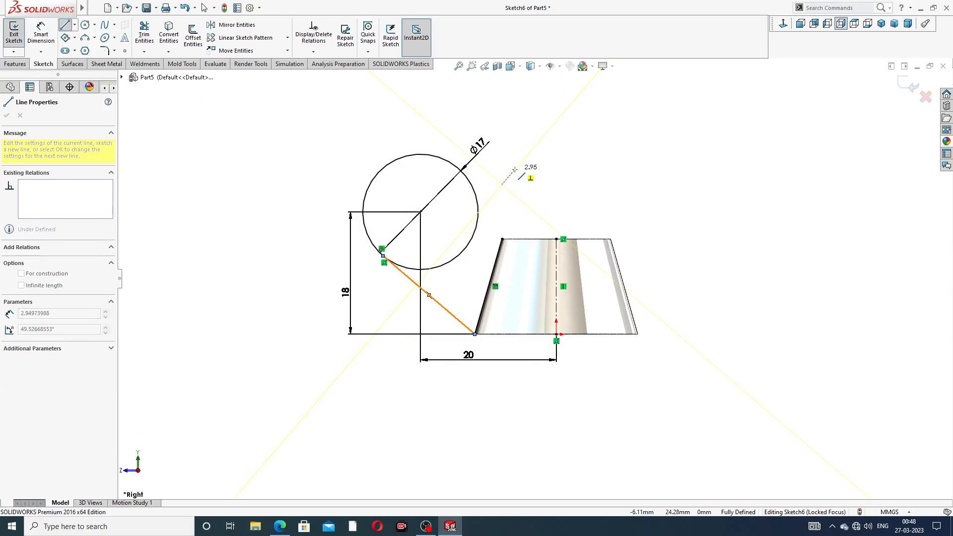
pyautogui.press('Escape')
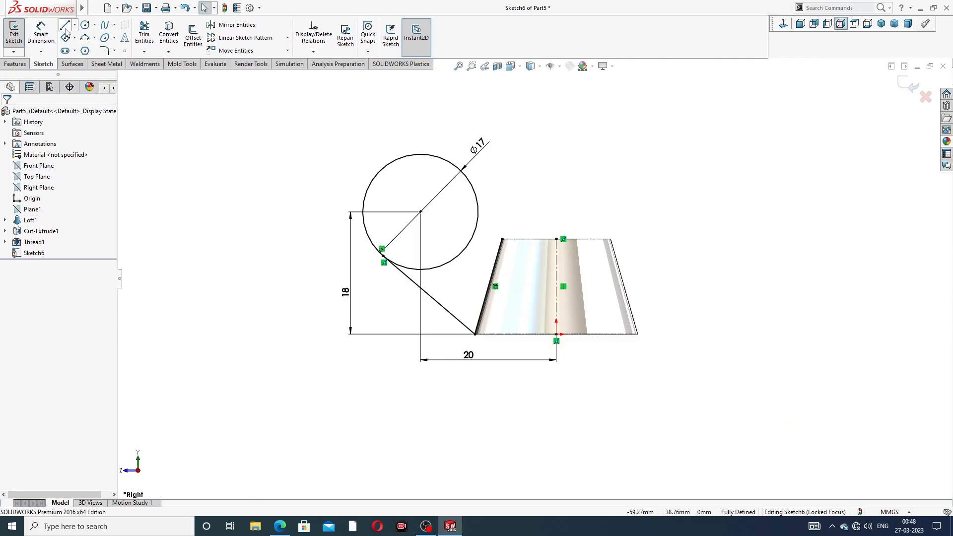
# - Draw a line from the circle's upper right side to the body's top-left corner
pyautogui.press('l')
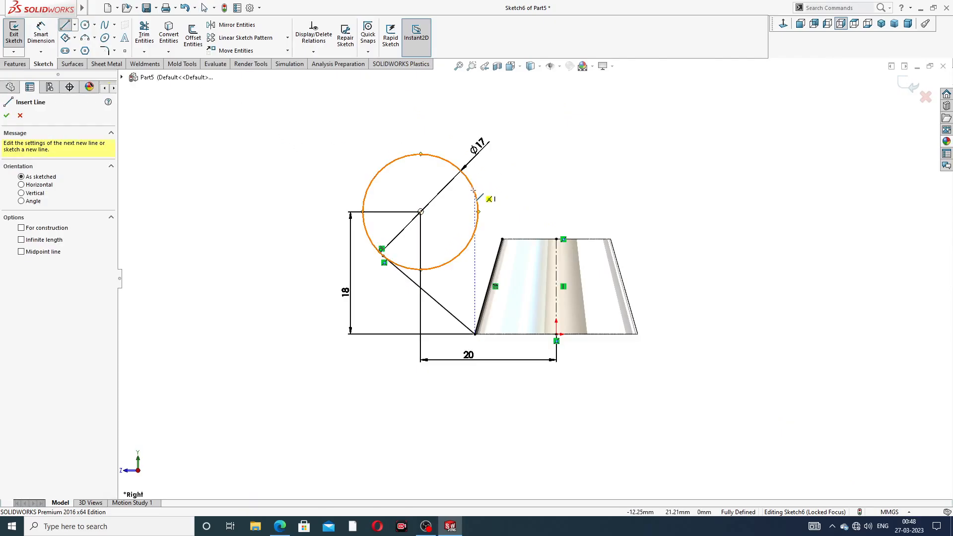
pyautogui.click(474, 192)
pyautogui.click(502, 239)
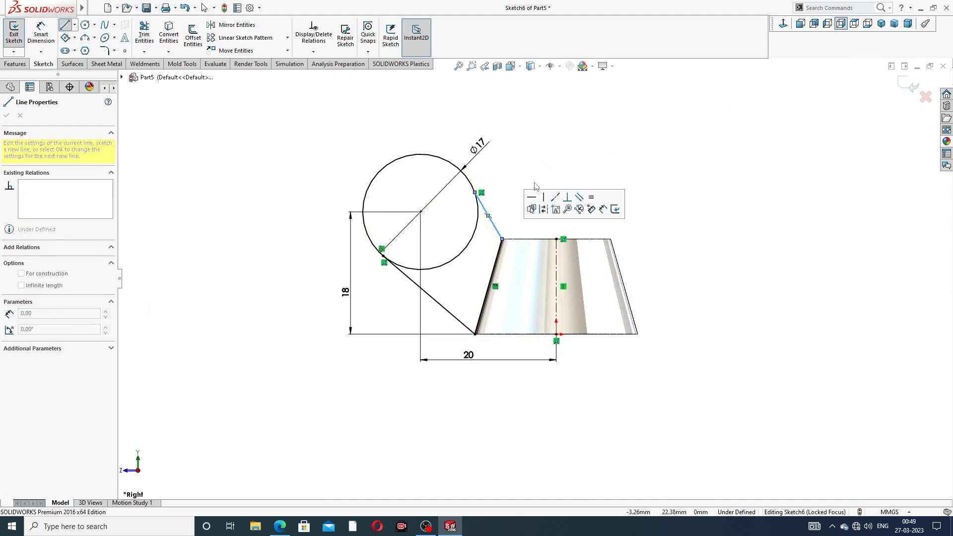
pyautogui.rightClick(536, 183)
pyautogui.click(541, 190)
# - Add a tangent relation between the circle and the short upper line
pyautogui.scroll(-5, 484, 218)
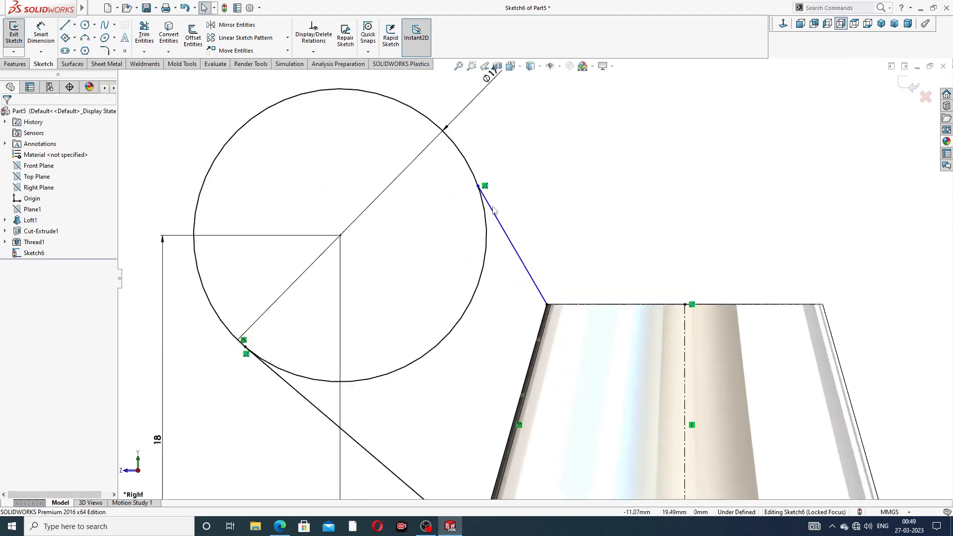
pyautogui.click(485, 217)
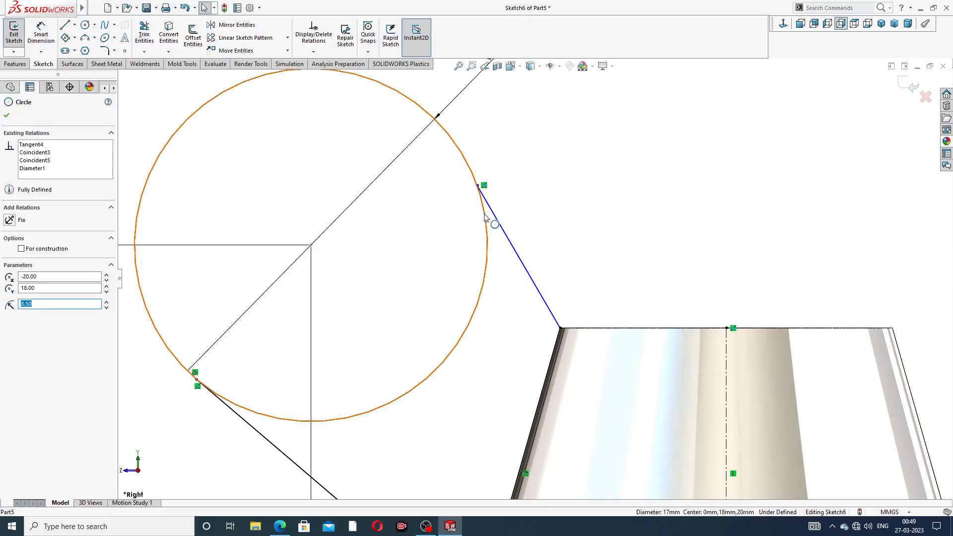
pyautogui.keyDown('ctrl'); pyautogui.click(495, 216); pyautogui.keyUp('ctrl')
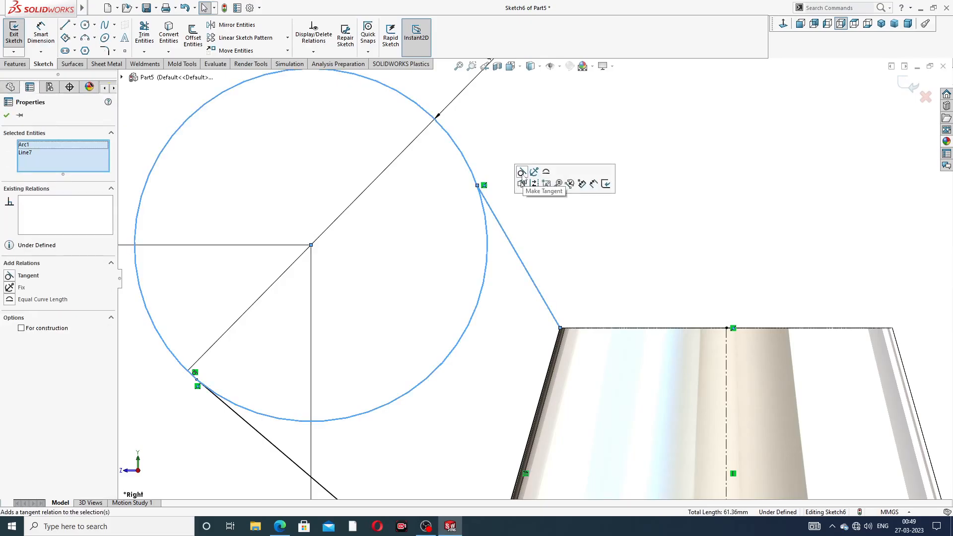
pyautogui.click(521, 171)
pyautogui.click(532, 193)
pyautogui.press('f')
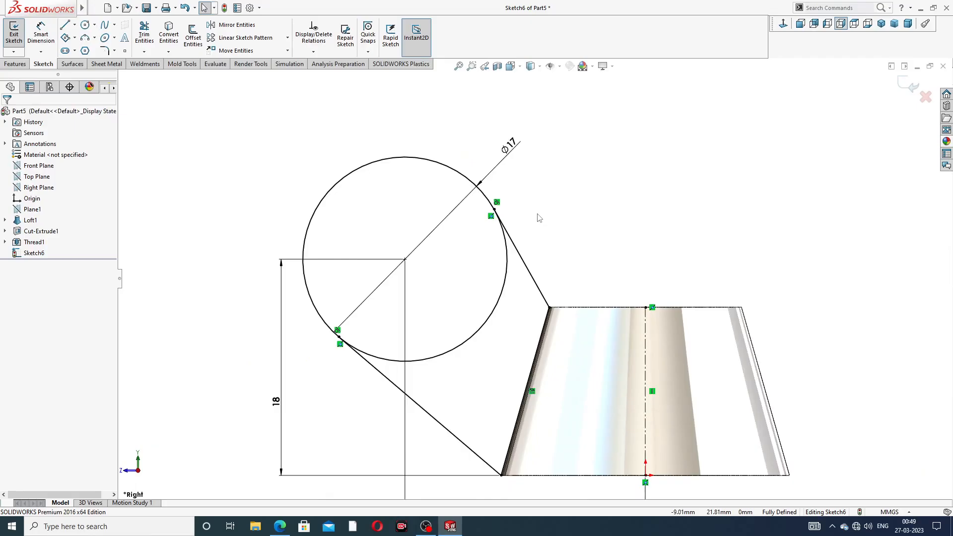
# - Trim away the circle's inner arc between the two tangent lines, leaving a closed wing outline
pyautogui.click(144, 35)
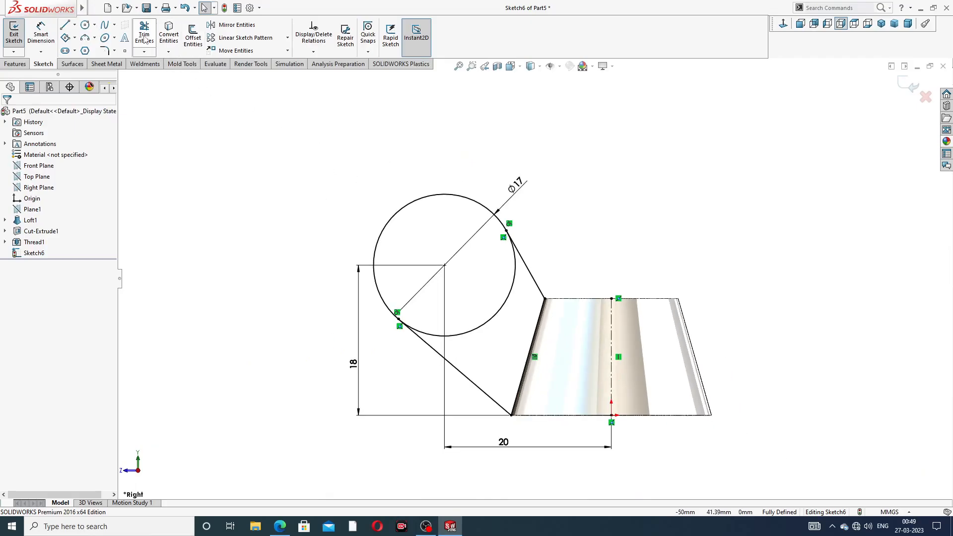
pyautogui.click(508, 301)
pyautogui.scroll(3, 555, 311)
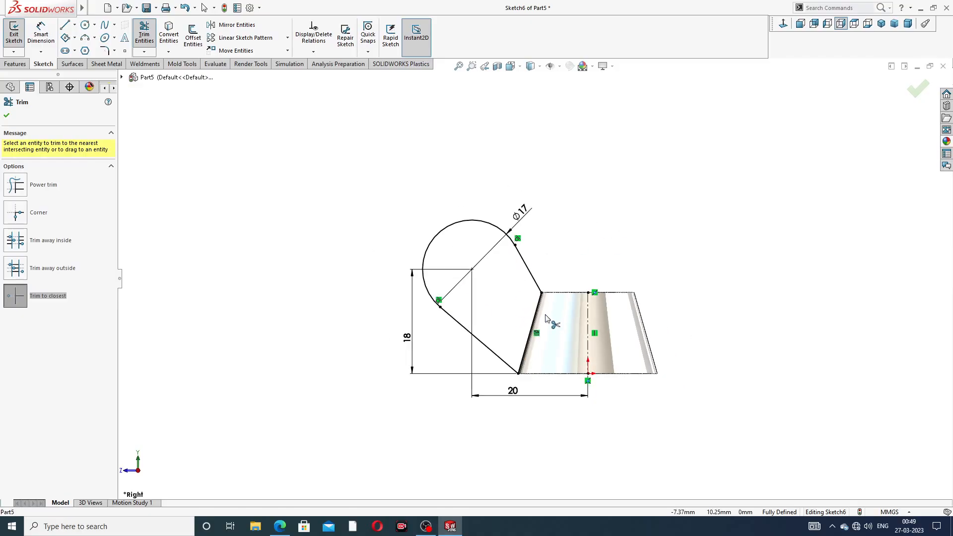
pyautogui.scroll(-2, 519, 300)
pyautogui.rightClick(634, 181)
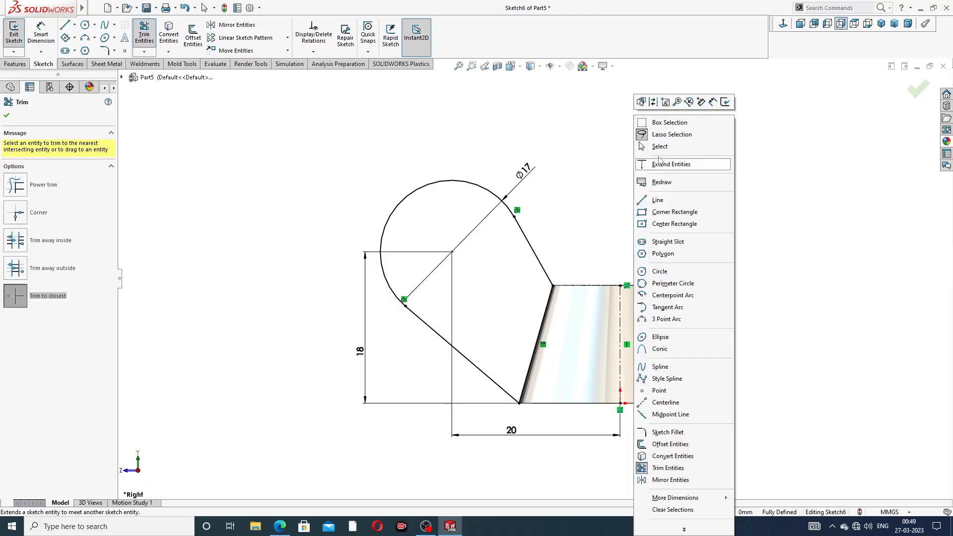
pyautogui.click(663, 152)
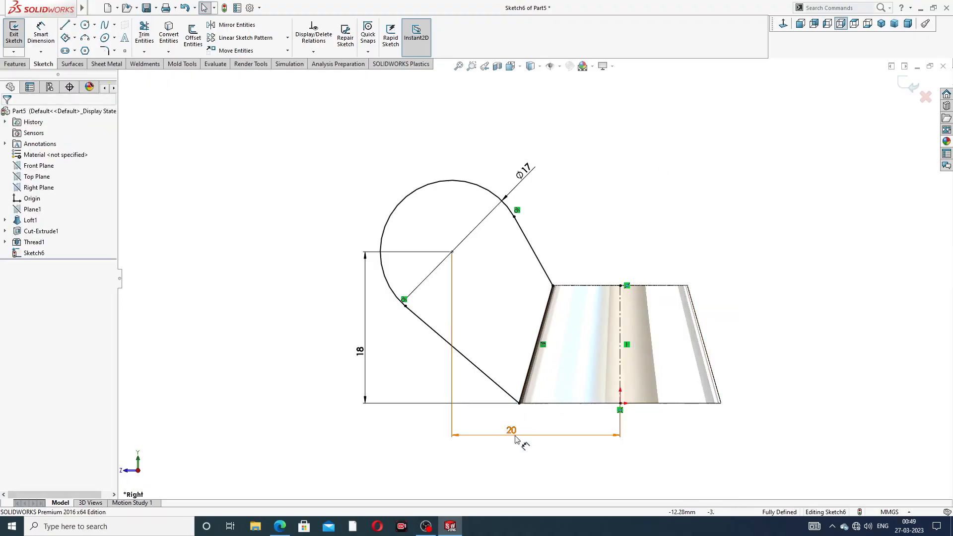
# - Tidy the sketch dimensions by repositioning the 20 mm, 18 mm and diameter 17 mm labels clear of the wing outline
pyautogui.moveTo(515, 438); pyautogui.dragTo(538, 442)
pyautogui.moveTo(361, 353); pyautogui.dragTo(357, 351)
pyautogui.moveTo(529, 172); pyautogui.dragTo(405, 150)
pyautogui.click(638, 276)
# - Mirror the wing's three lines and arc about the vertical centerline, keeping the original, to form the opposite wing
pyautogui.scroll(2, 633, 270)
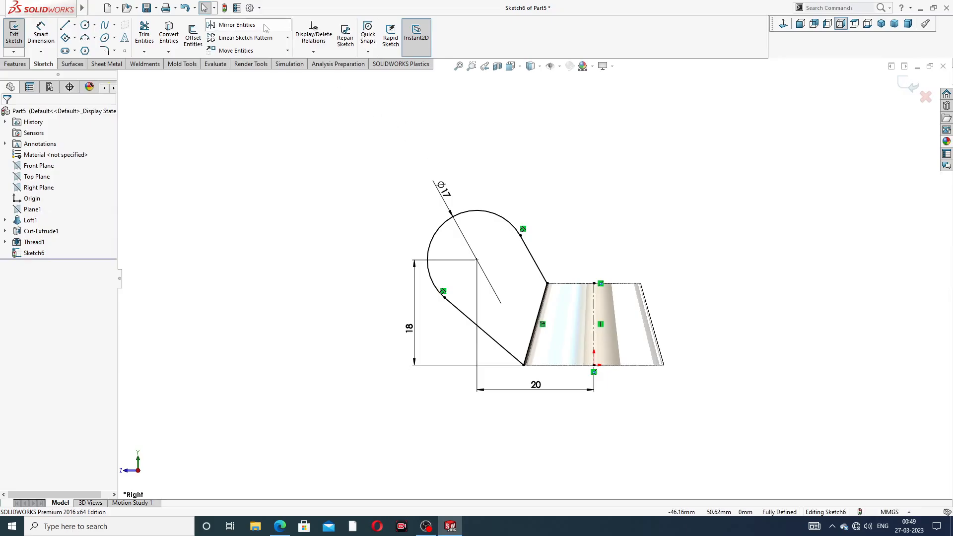
pyautogui.click(233, 25)
pyautogui.moveTo(405, 179)
pyautogui.mouseDown()
pyautogui.moveTo(516, 168)
pyautogui.moveTo(585, 298)
pyautogui.moveTo(558, 317)
pyautogui.moveTo(547, 351)
pyautogui.moveTo(496, 389)
pyautogui.moveTo(431, 370)
pyautogui.moveTo(444, 332)
pyautogui.mouseUp()
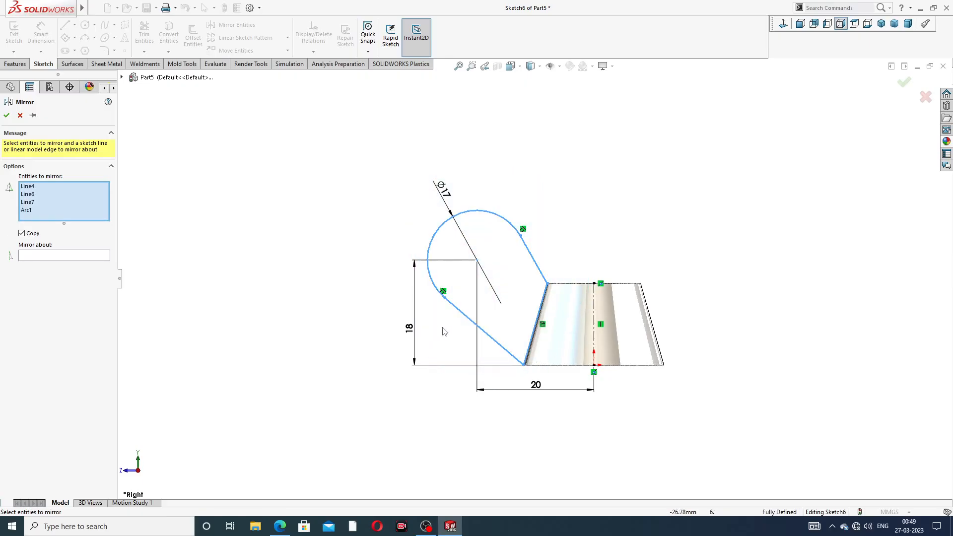
pyautogui.click(78, 259)
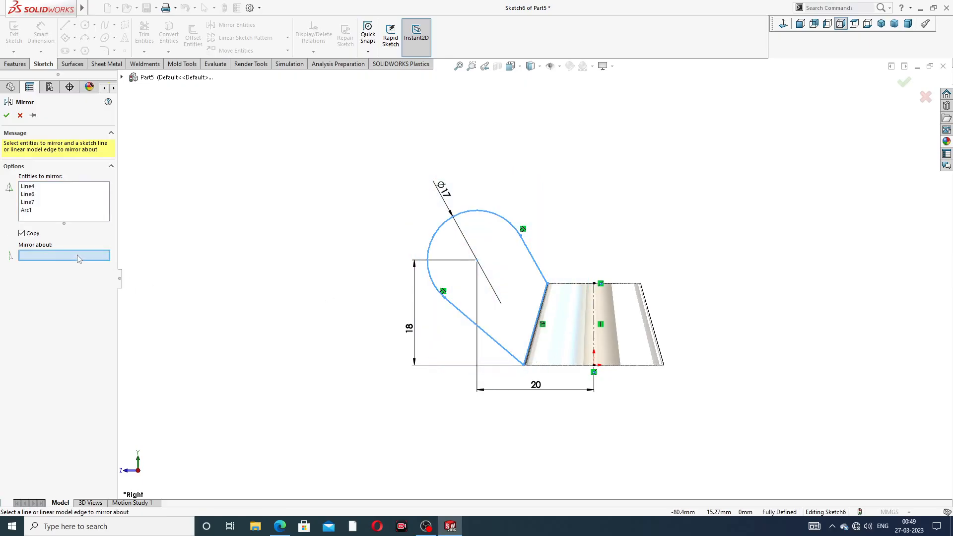
pyautogui.click(594, 303)
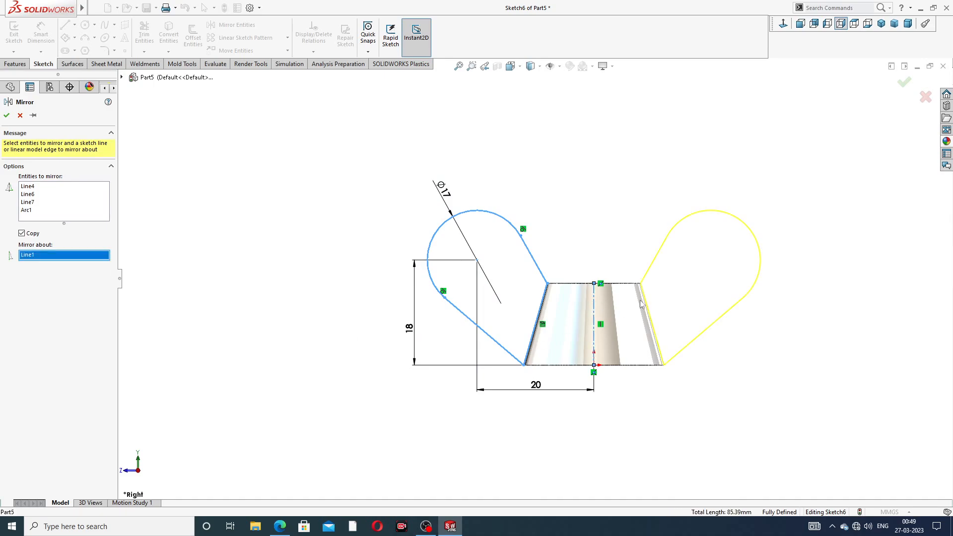
pyautogui.click(905, 83)
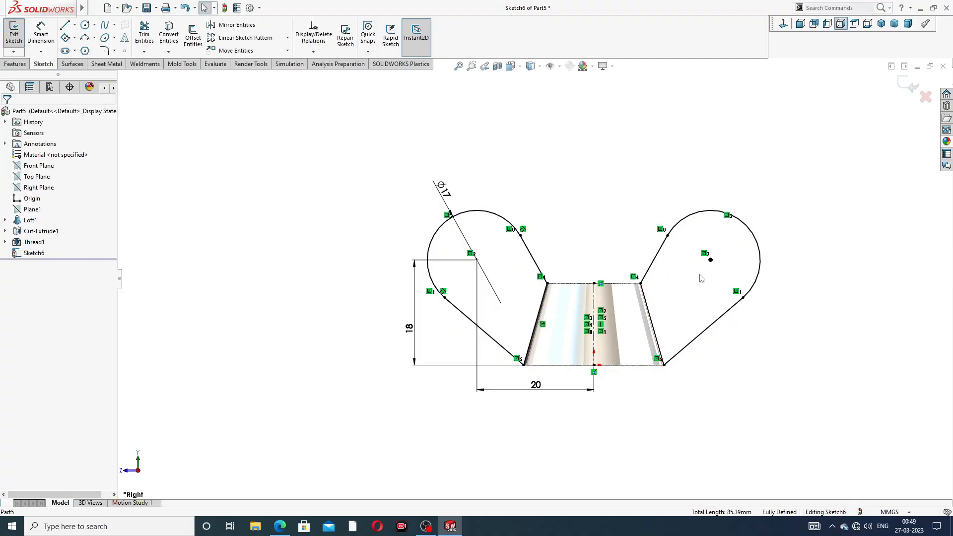
# - Inspect where the mirrored wing outlines meet the top rim of the conical body
pyautogui.scroll(2, 699, 275)
pyautogui.scroll(-2, 575, 340)
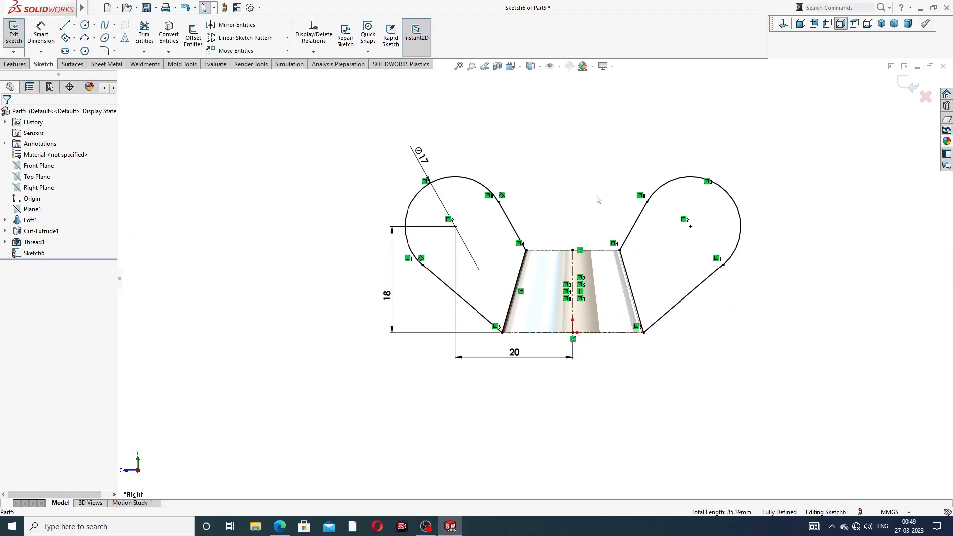
pyautogui.moveTo(598, 199); pyautogui.dragTo(527, 238, button='middle')
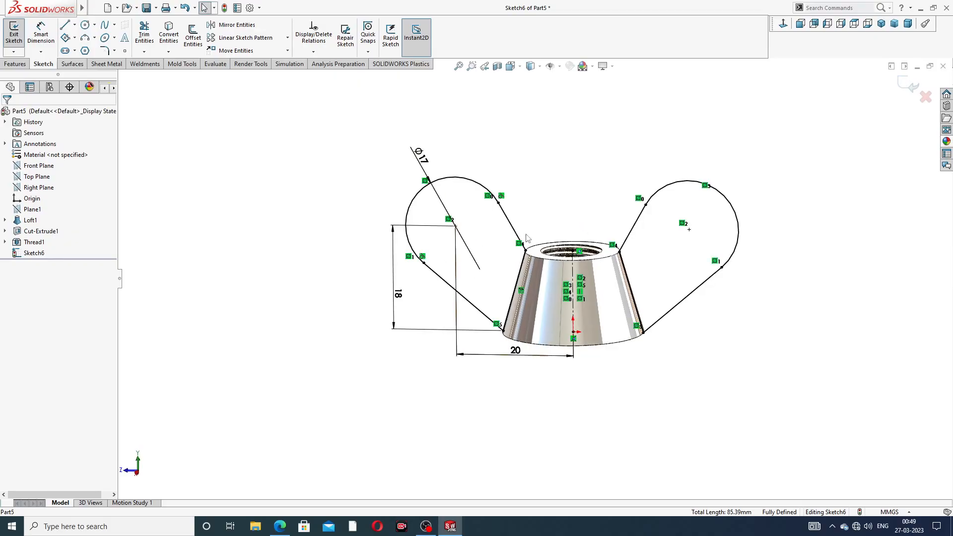
pyautogui.scroll(-2, 635, 273)
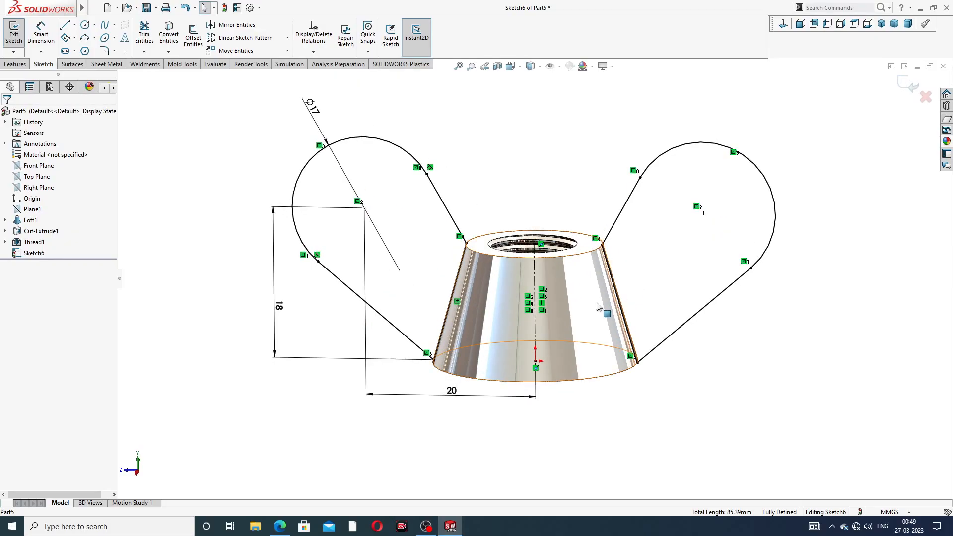
pyautogui.scroll(-6, 465, 241)
pyautogui.scroll(-2, 485, 237)
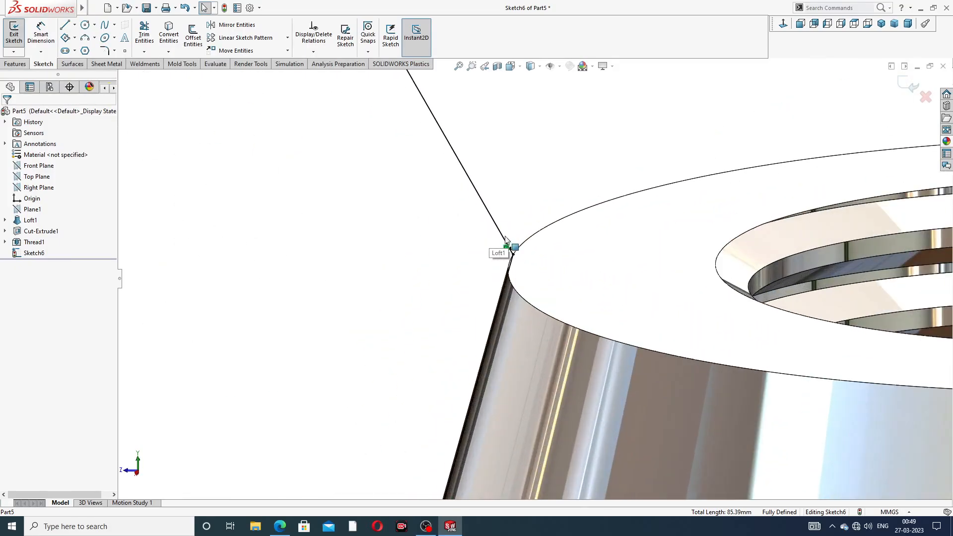
pyautogui.scroll(6, 506, 250)
pyautogui.scroll(4, 574, 261)
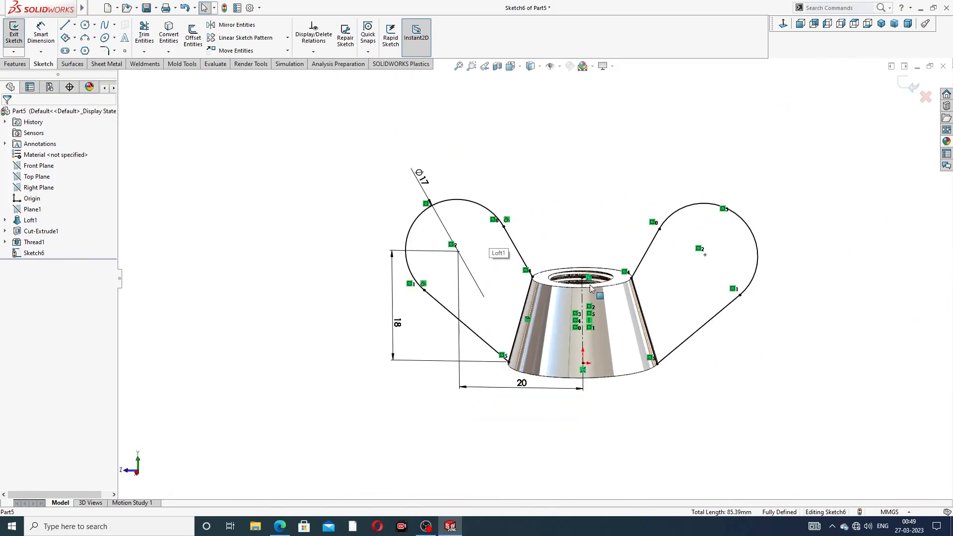
# - Extrude both wing outlines as a merged Mid Plane boss 5 mm thick, checking the thickness against the PDF drawing
pyautogui.click(15, 63)
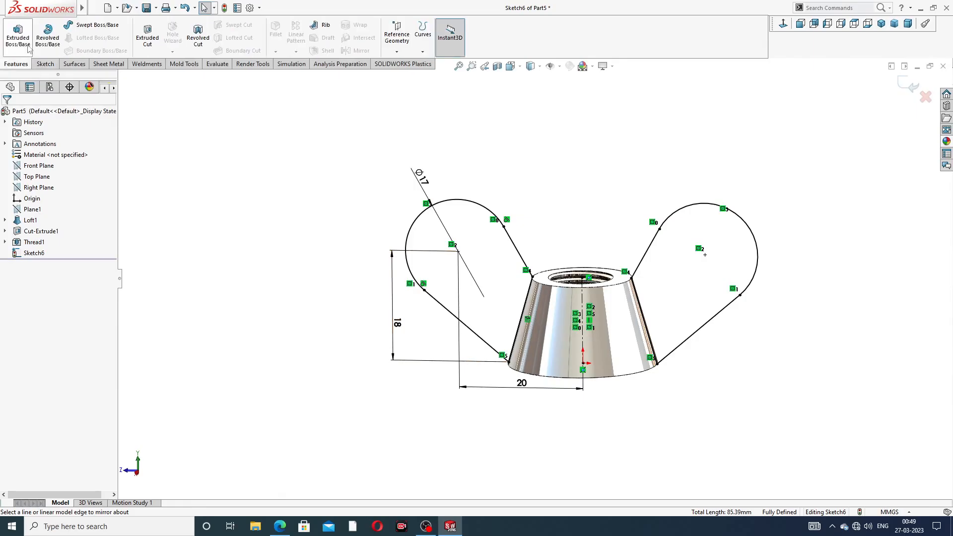
pyautogui.click(18, 35)
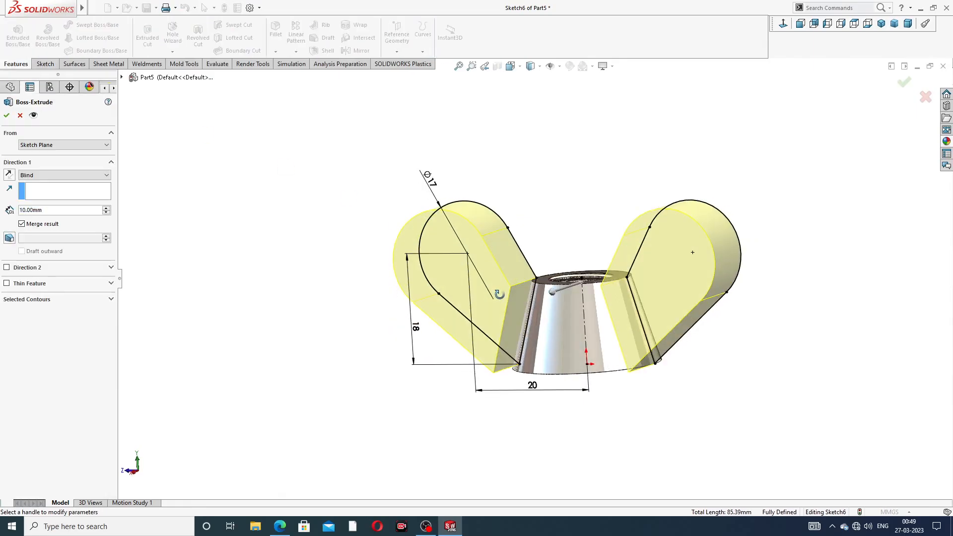
pyautogui.click(80, 182)
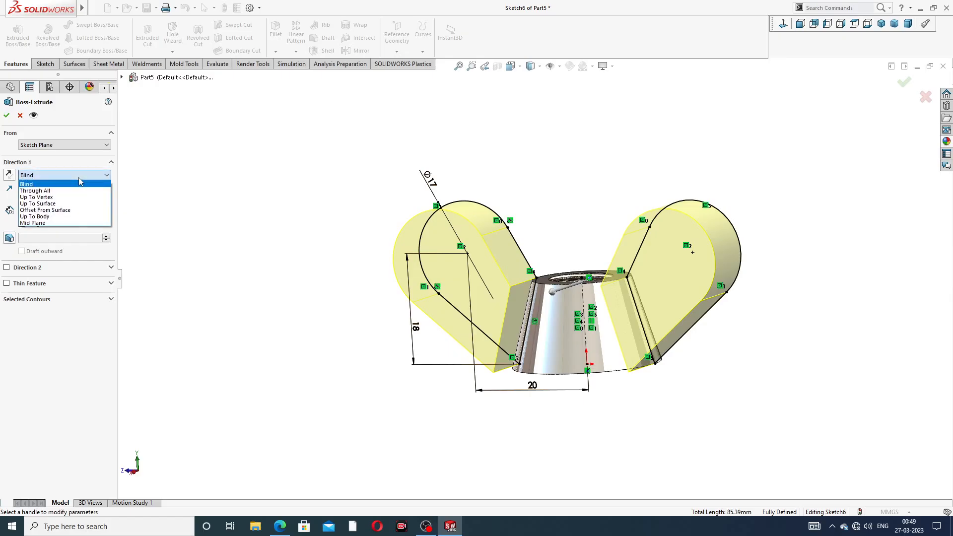
pyautogui.click(77, 229)
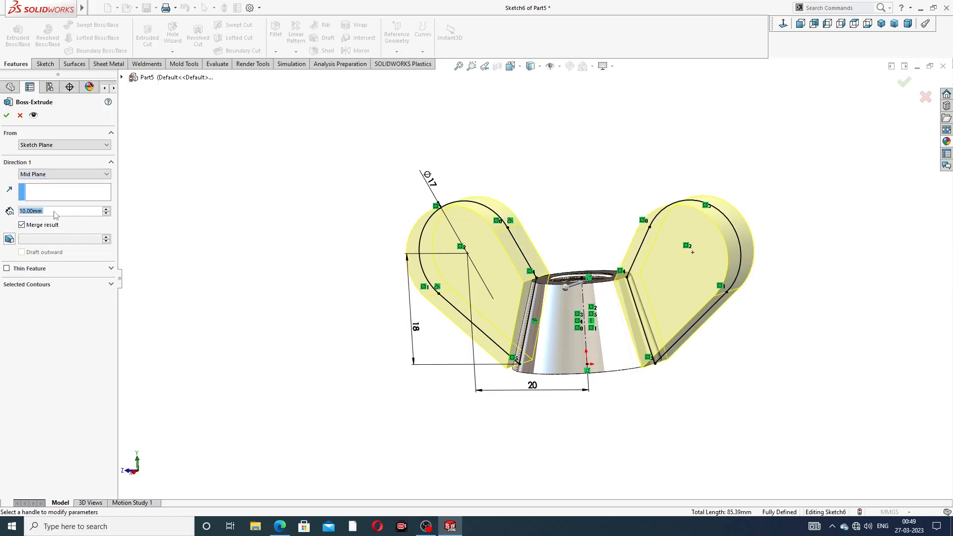
pyautogui.write('5')
pyautogui.press('Return')
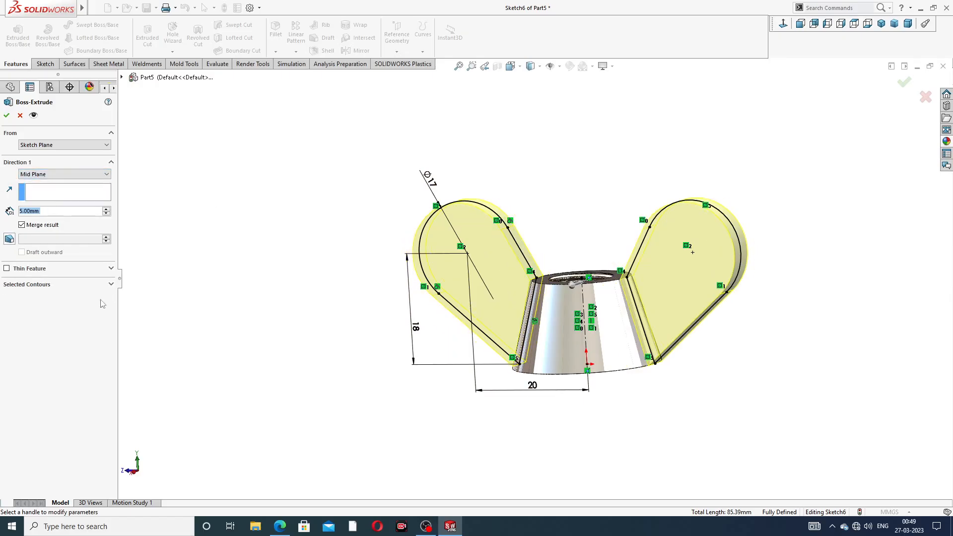
pyautogui.click(280, 526)
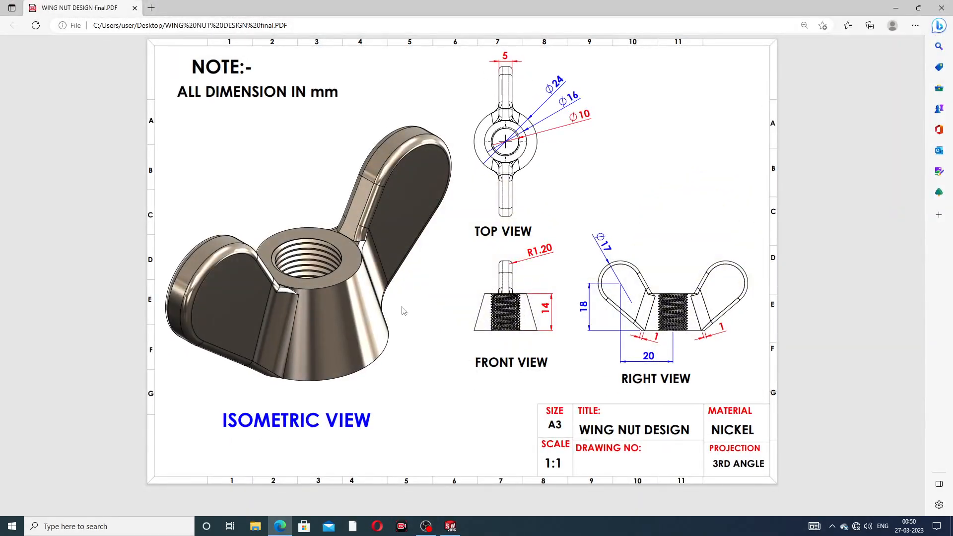
pyautogui.click(279, 528)
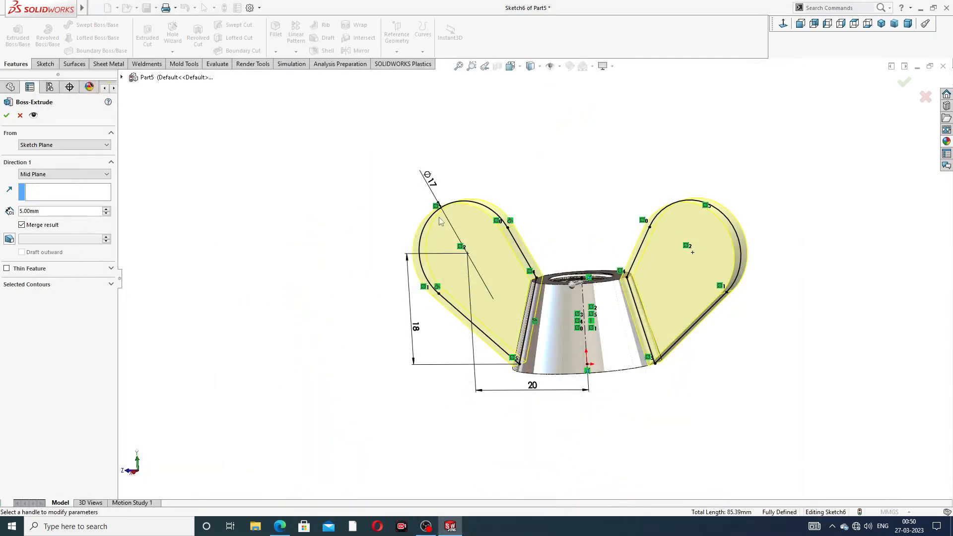
pyautogui.click(6, 117)
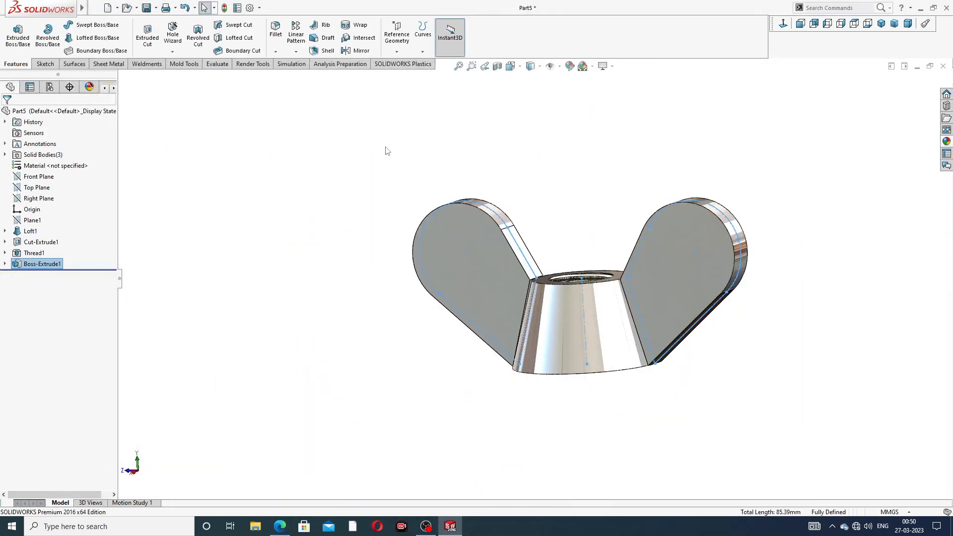
# - Examine the seam between a wing's inner end face and the curved side of the conical body
pyautogui.moveTo(600, 253); pyautogui.dragTo(620, 247, button='middle')
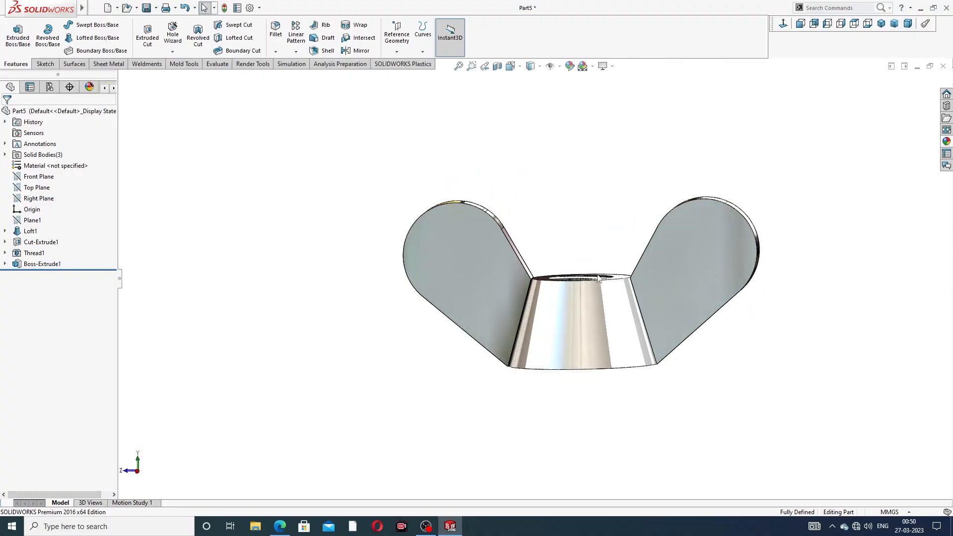
pyautogui.scroll(-3, 521, 299)
pyautogui.scroll(-5, 549, 265)
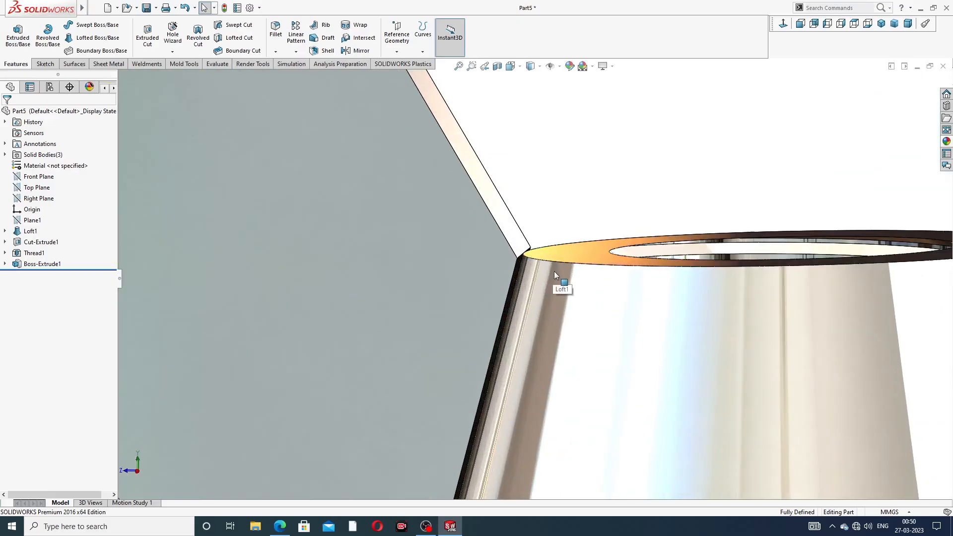
pyautogui.scroll(-2, 542, 296)
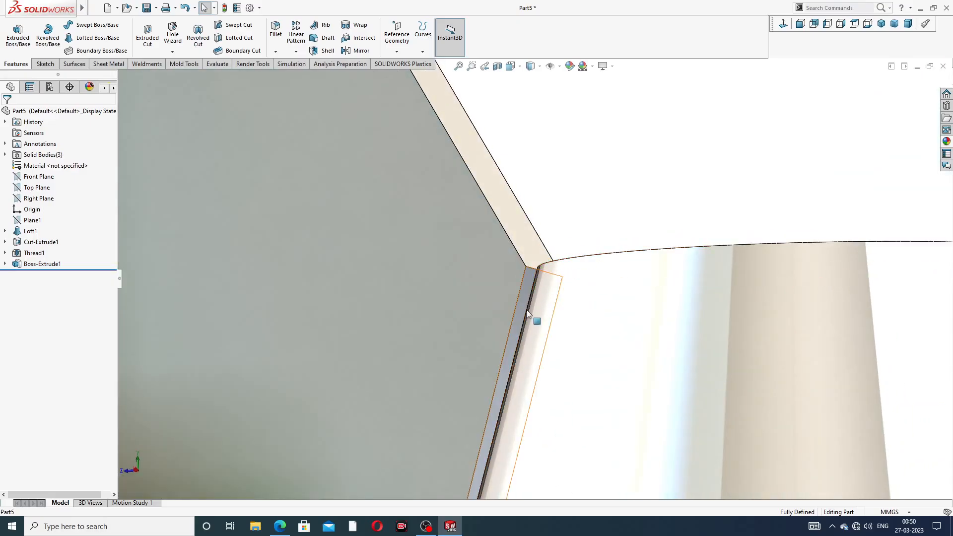
pyautogui.scroll(3, 571, 303)
pyautogui.scroll(5, 562, 316)
pyautogui.moveTo(549, 323); pyautogui.dragTo(548, 302, button='middle')
pyautogui.scroll(-3, 546, 303)
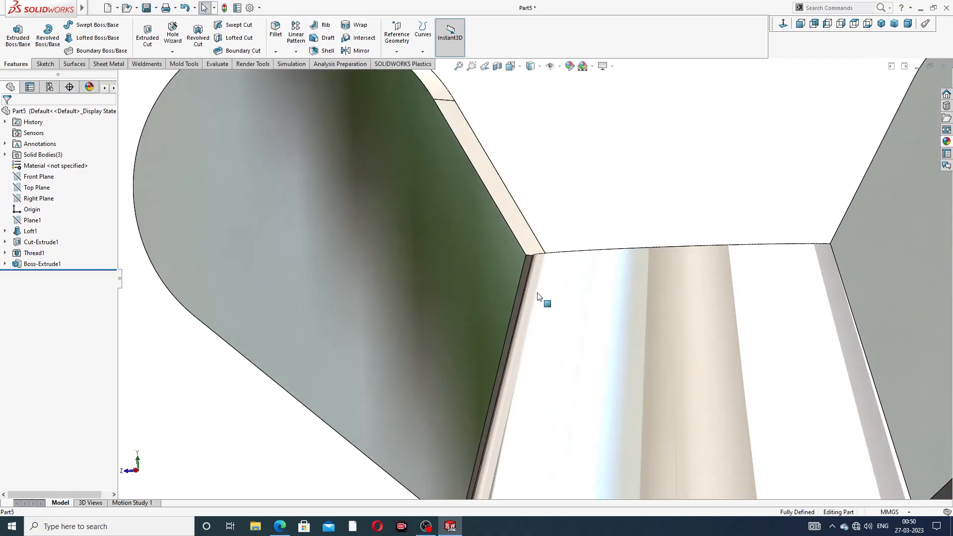
# - Start a sketch on the first wing's inner end face and convert the face's edges into a closed rectangular profile
pyautogui.click(526, 272)
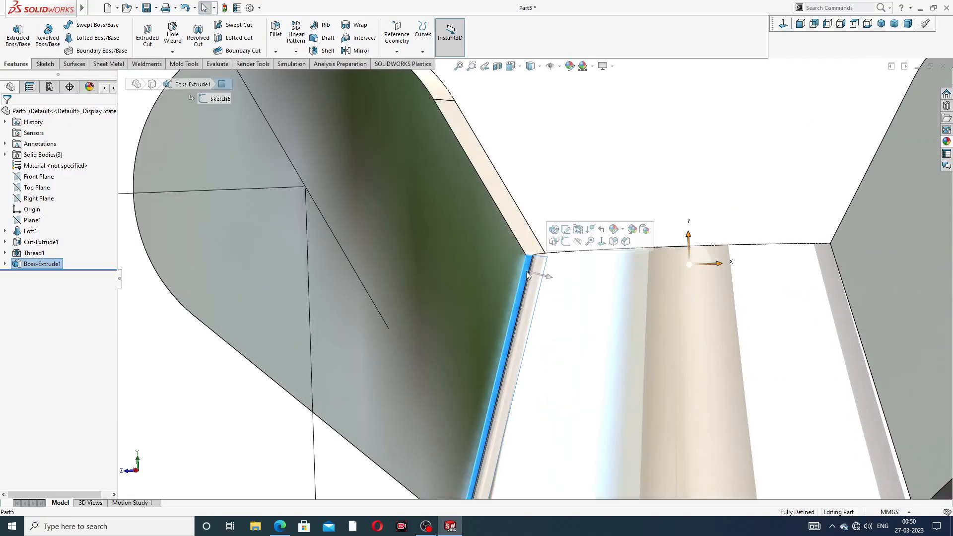
pyautogui.click(566, 242)
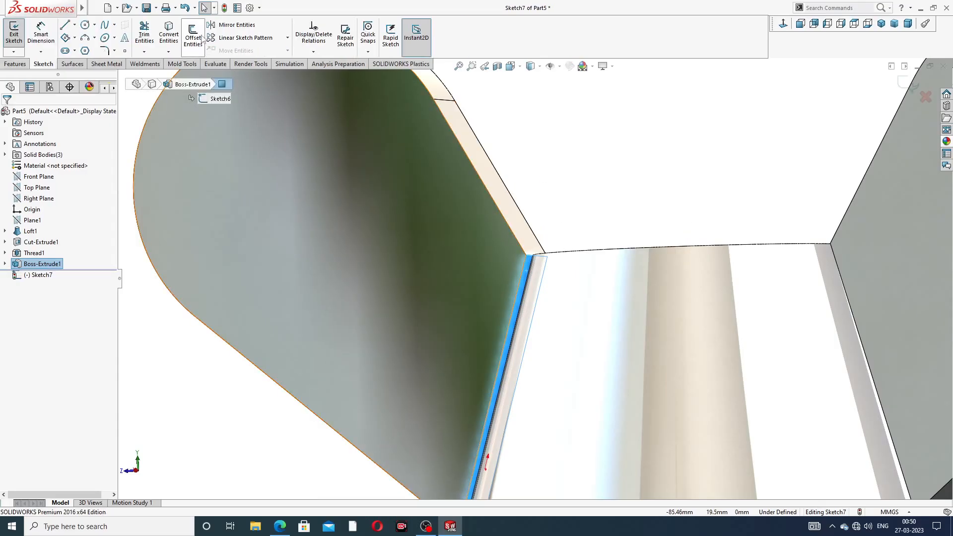
pyautogui.click(169, 35)
pyautogui.scroll(2, 276, 130)
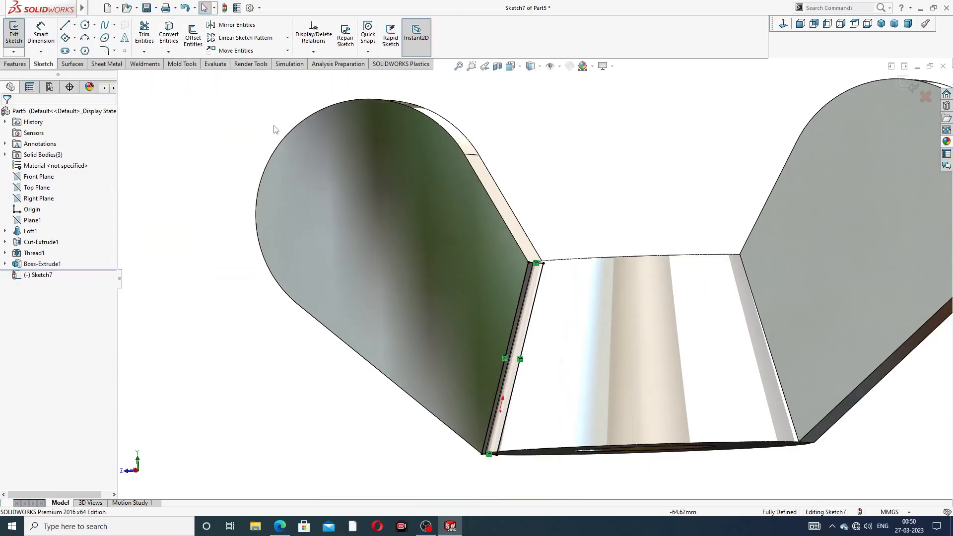
# - Extrude the first wing's end-face profile 1 mm Blind into the conical body with the result merged
pyautogui.click(16, 64)
pyautogui.click(18, 36)
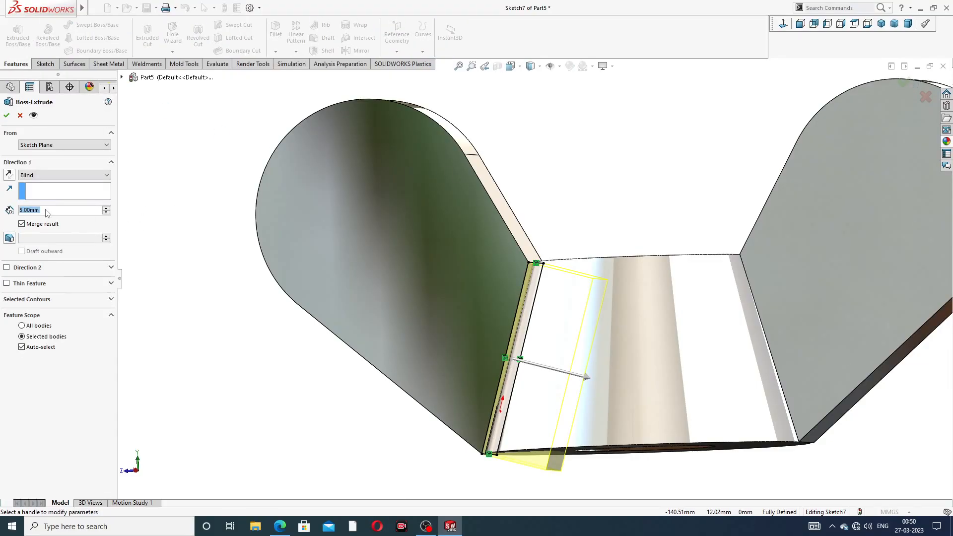
pyautogui.write('1')
pyautogui.press('Return')
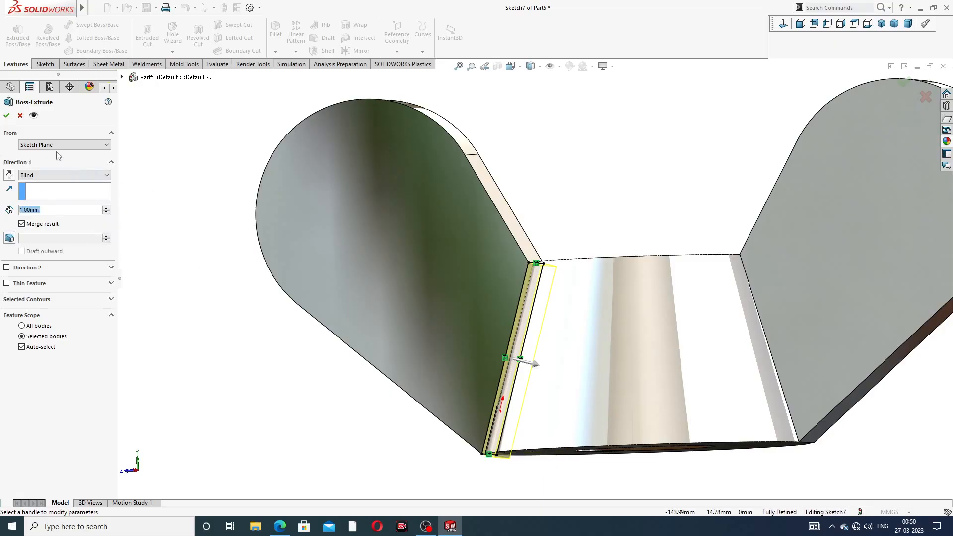
pyautogui.click(7, 115)
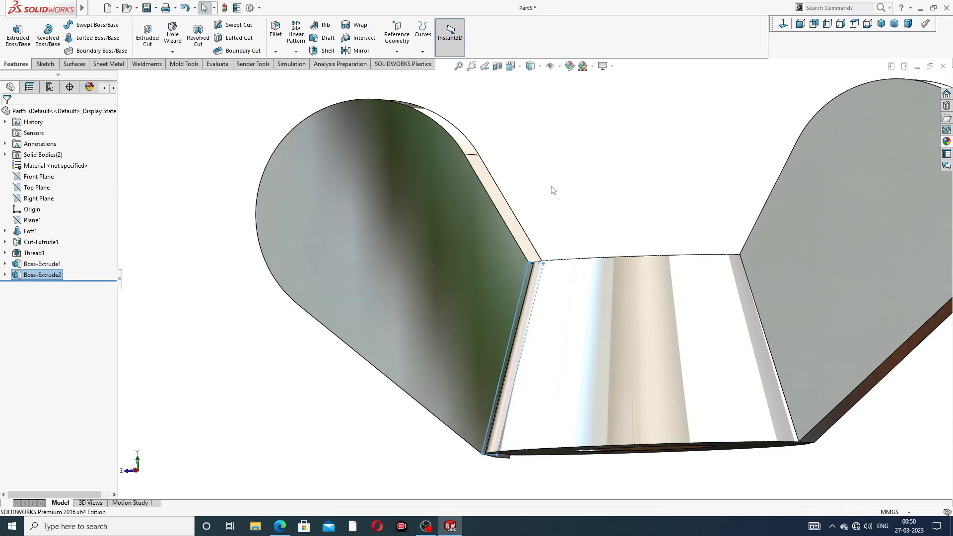
# - Start a sketch on the opposite wing's inner end face and convert its edges into a closed profile
pyautogui.moveTo(552, 276); pyautogui.dragTo(685, 310, button='middle')
pyautogui.scroll(-5, 761, 303)
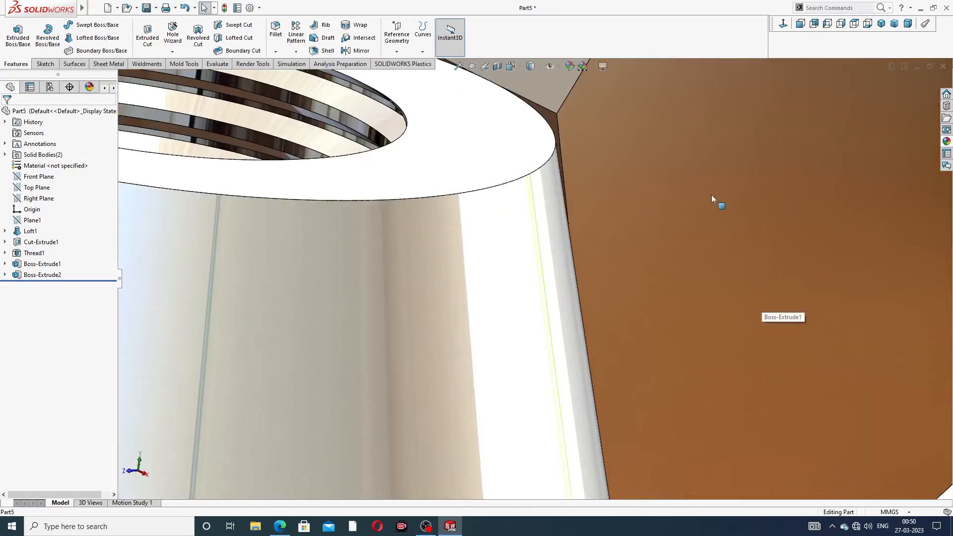
pyautogui.click(556, 125)
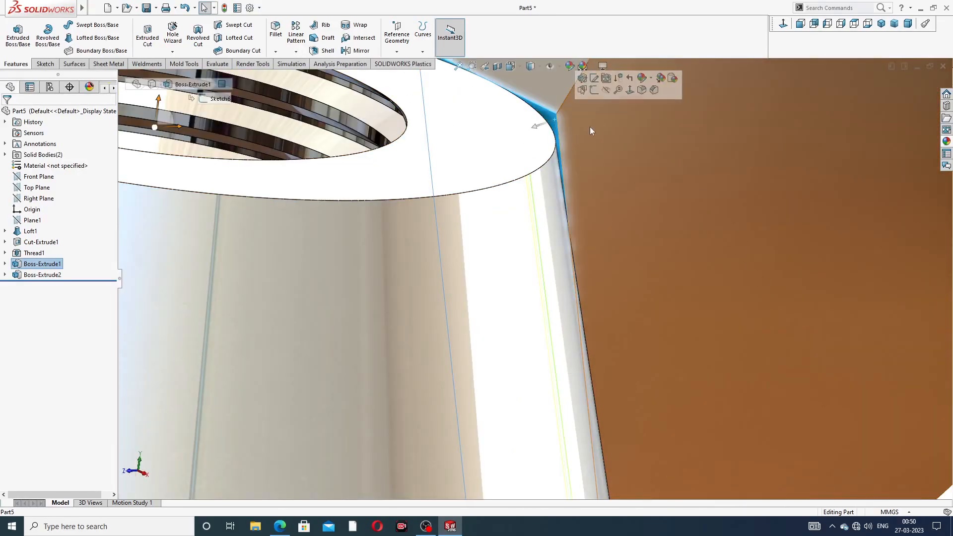
pyautogui.click(594, 92)
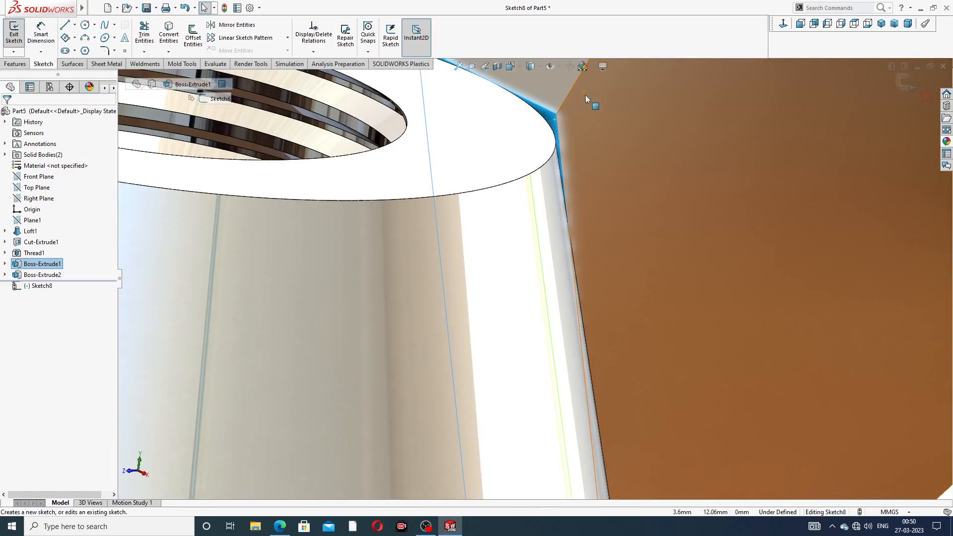
pyautogui.click(160, 39)
pyautogui.scroll(4, 162, 92)
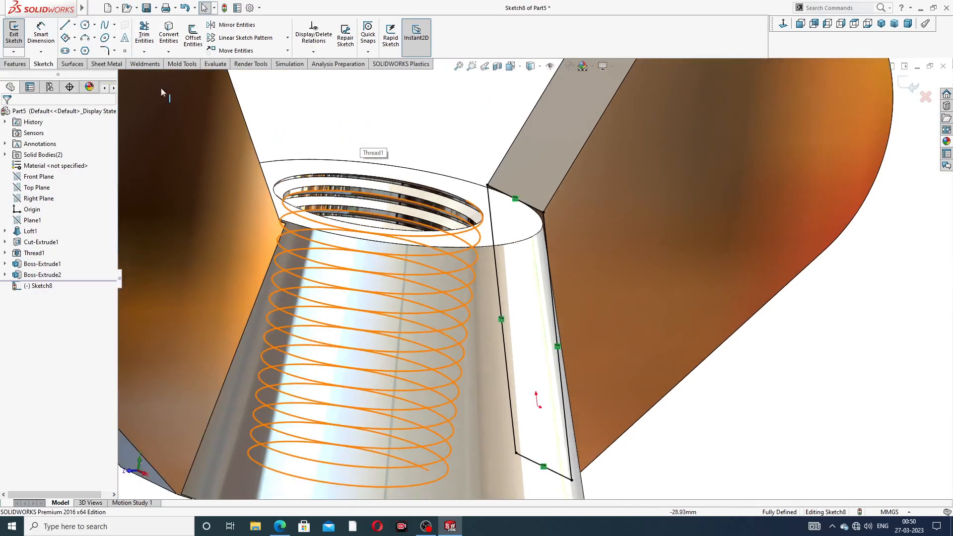
# - Extrude the opposite wing's end-face profile 1 mm Blind into the conical body with the result merged
pyautogui.click(15, 63)
pyautogui.click(18, 35)
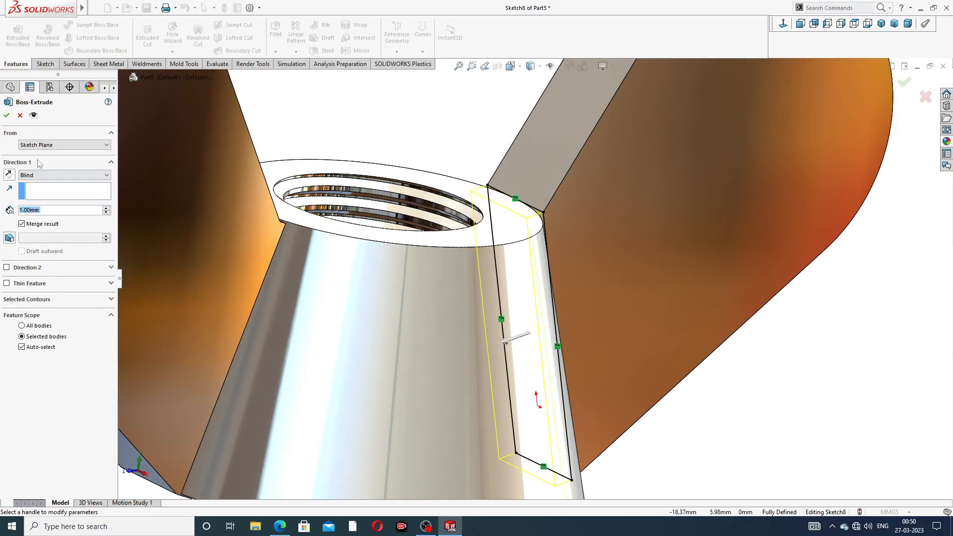
pyautogui.click(7, 117)
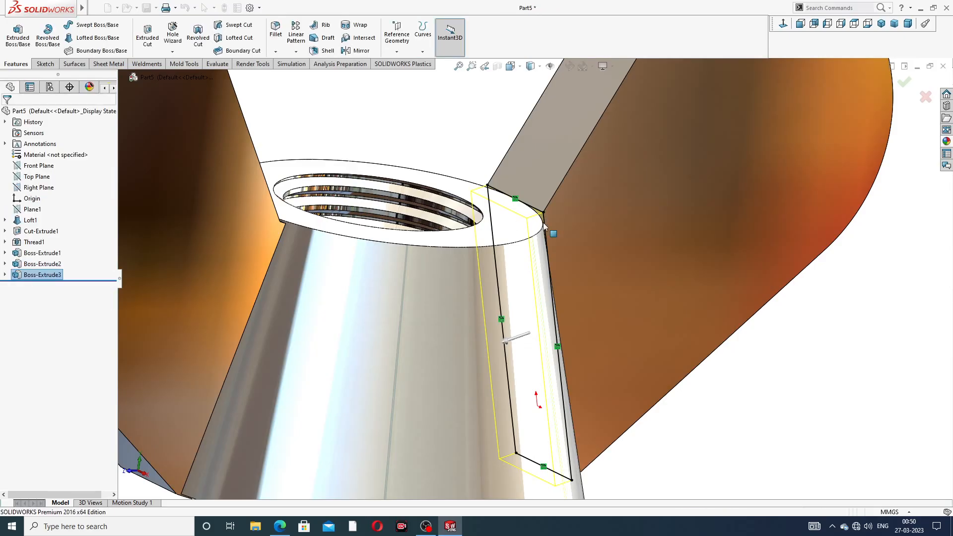
pyautogui.click(472, 149)
# - Start a sketch on the conical body's larger end face and convert the face's outer edges into a closed profile
pyautogui.scroll(4, 532, 259)
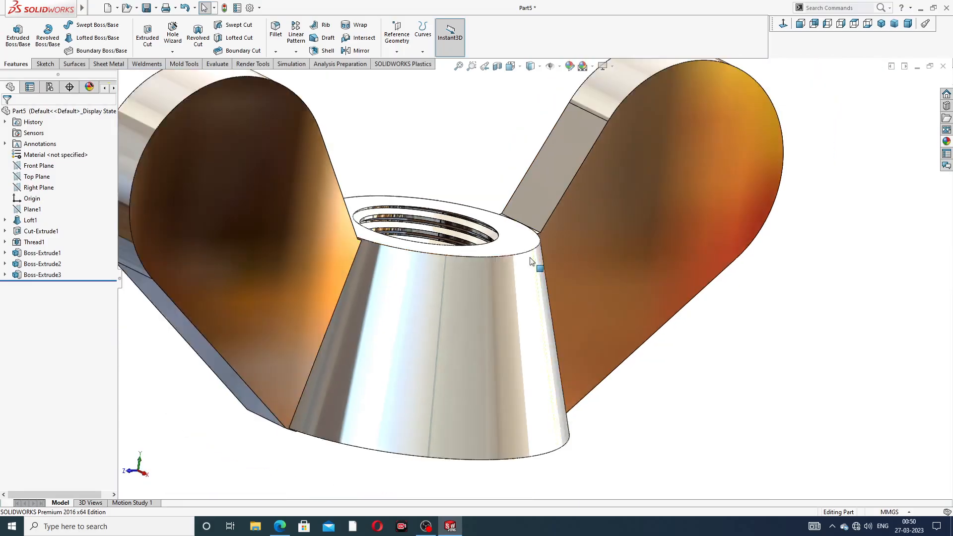
pyautogui.moveTo(525, 288); pyautogui.dragTo(478, 180, button='middle')
pyautogui.moveTo(457, 332); pyautogui.dragTo(472, 255, button='middle')
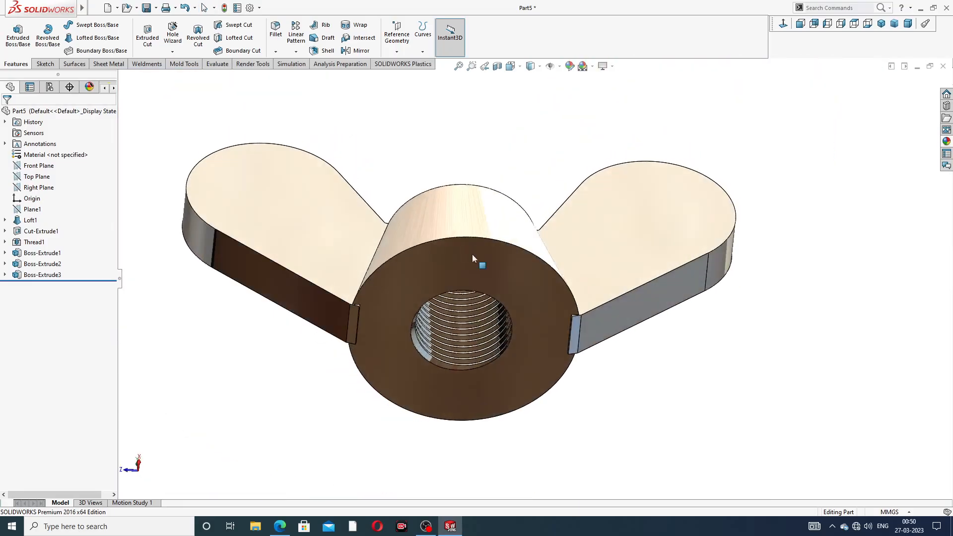
pyautogui.scroll(-6, 422, 283)
pyautogui.moveTo(414, 286); pyautogui.dragTo(381, 283, button='middle')
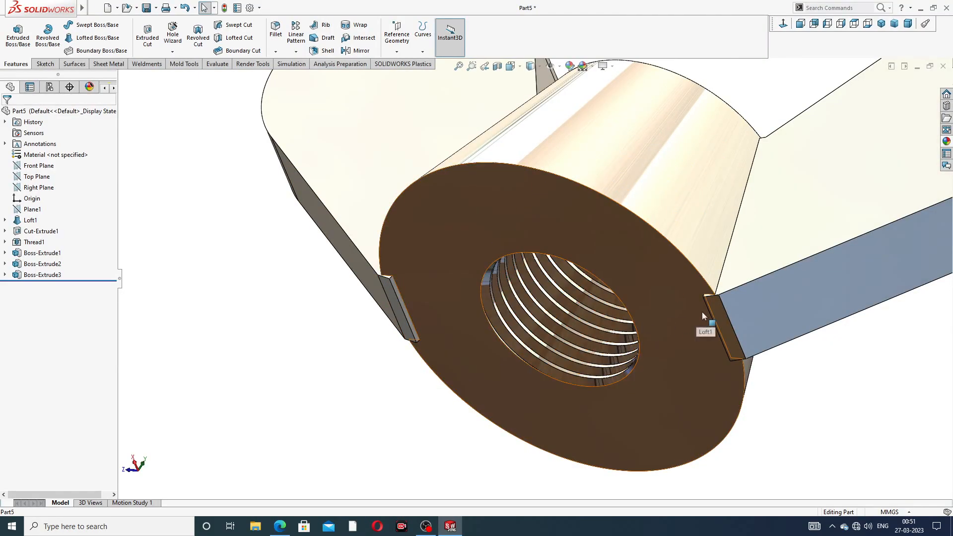
pyautogui.scroll(-3, 395, 290)
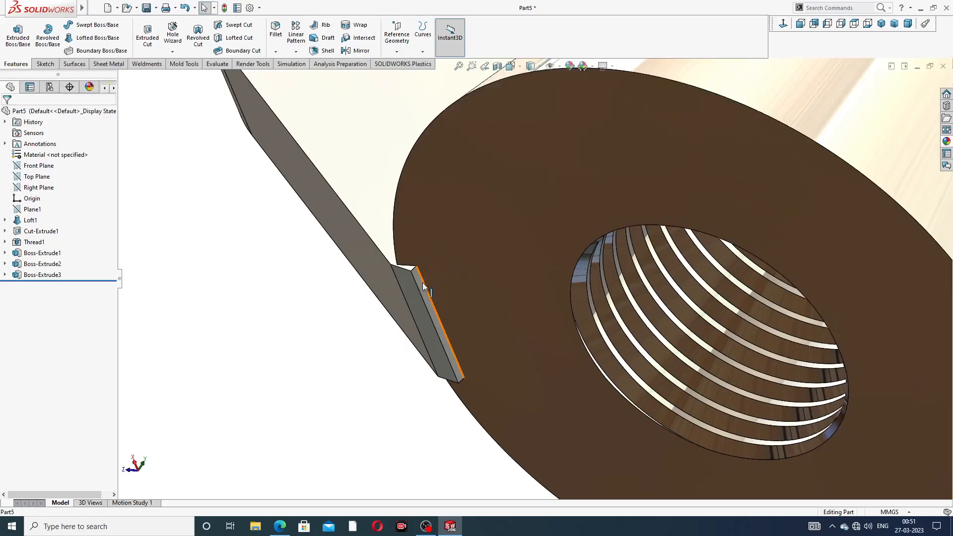
pyautogui.click(528, 185)
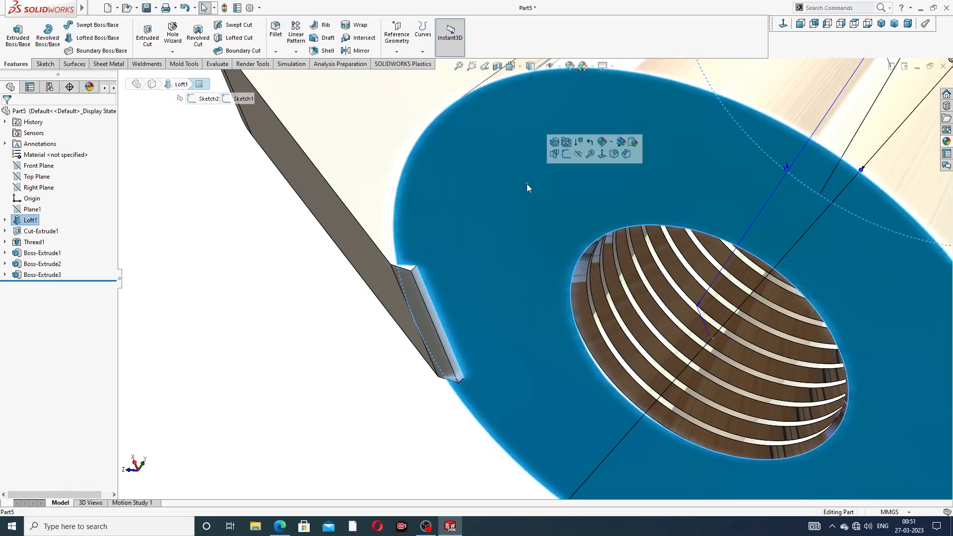
pyautogui.click(566, 155)
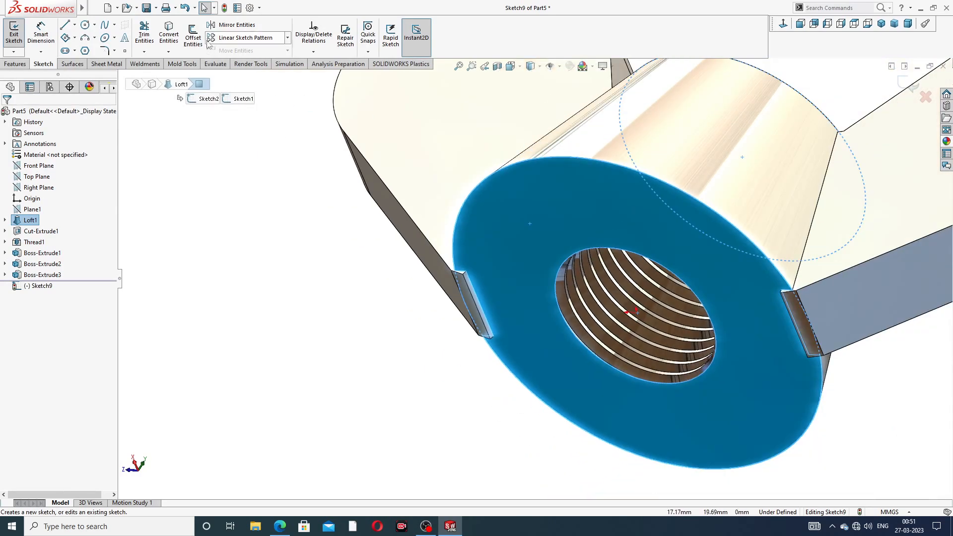
pyautogui.click(168, 34)
pyautogui.scroll(2, 356, 151)
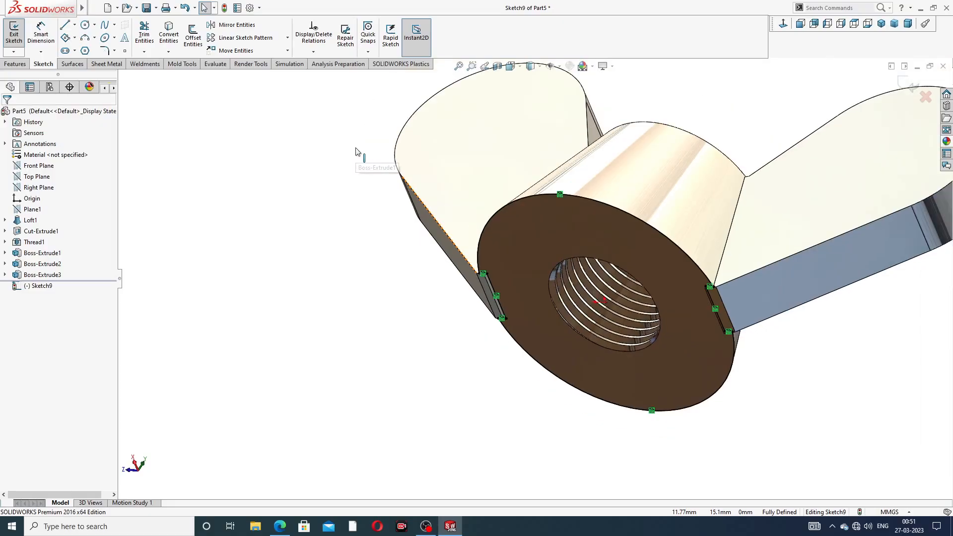
# - Extrude-cut the end-face profile 5 mm Blind away from the body, flipping the side to cut to trim the protruding wing material
pyautogui.click(15, 63)
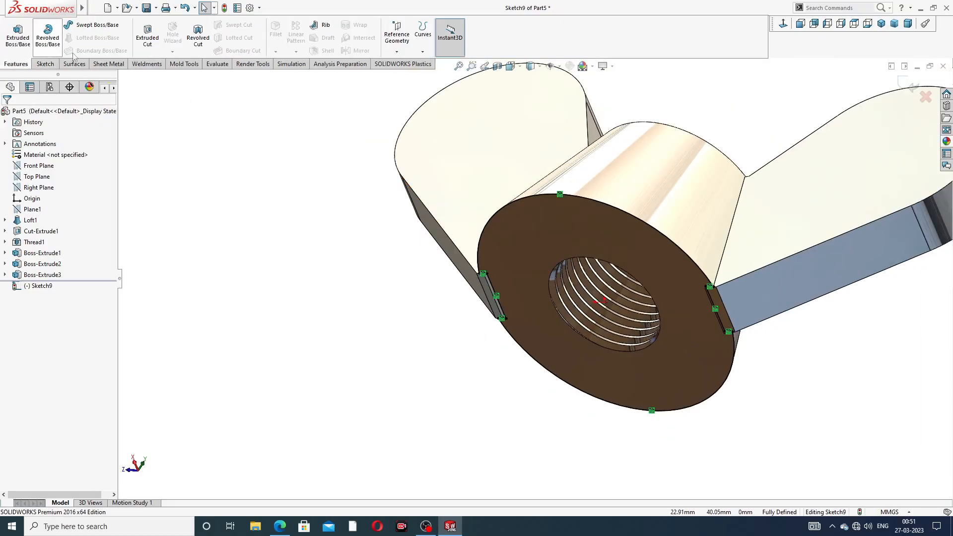
pyautogui.click(146, 39)
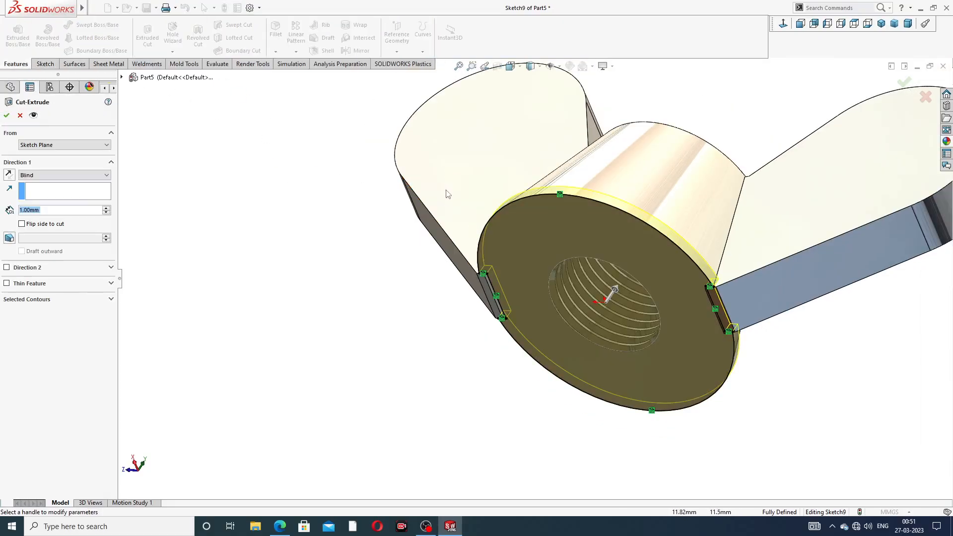
pyautogui.moveTo(448, 193); pyautogui.dragTo(427, 202, button='middle')
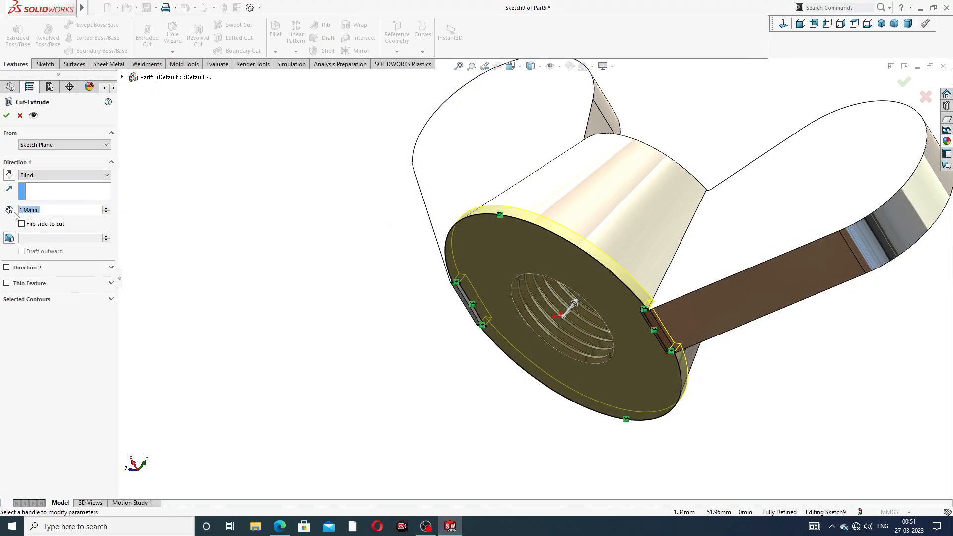
pyautogui.write('5')
pyautogui.press('Return')
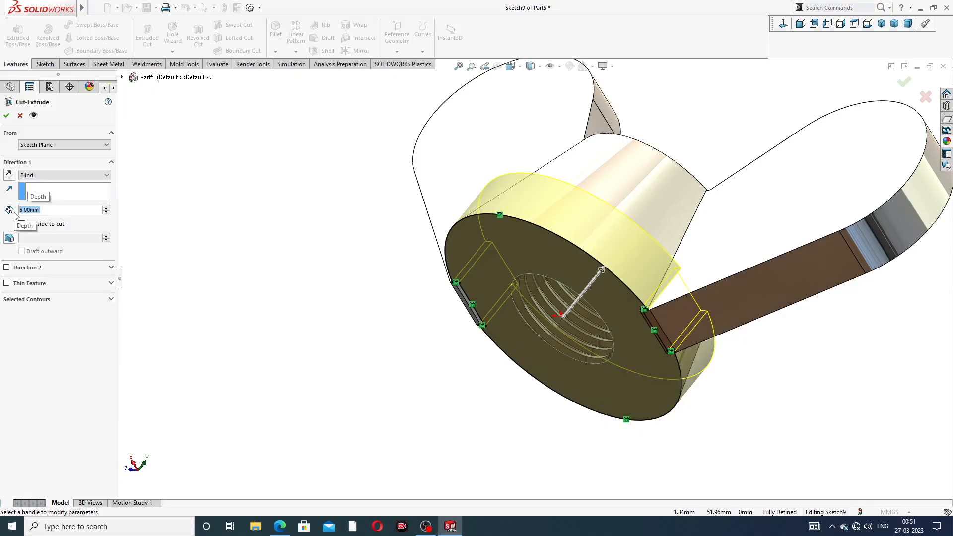
pyautogui.click(10, 174)
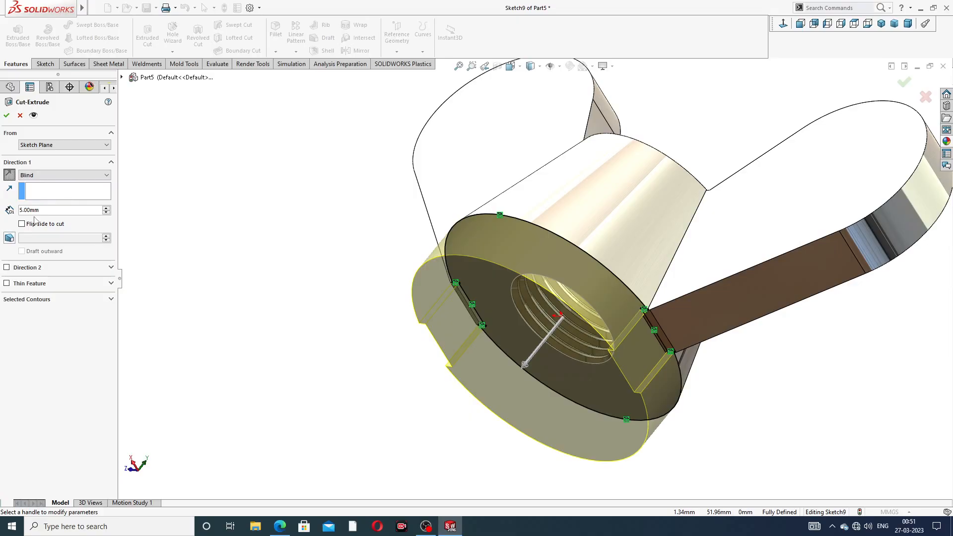
pyautogui.click(6, 116)
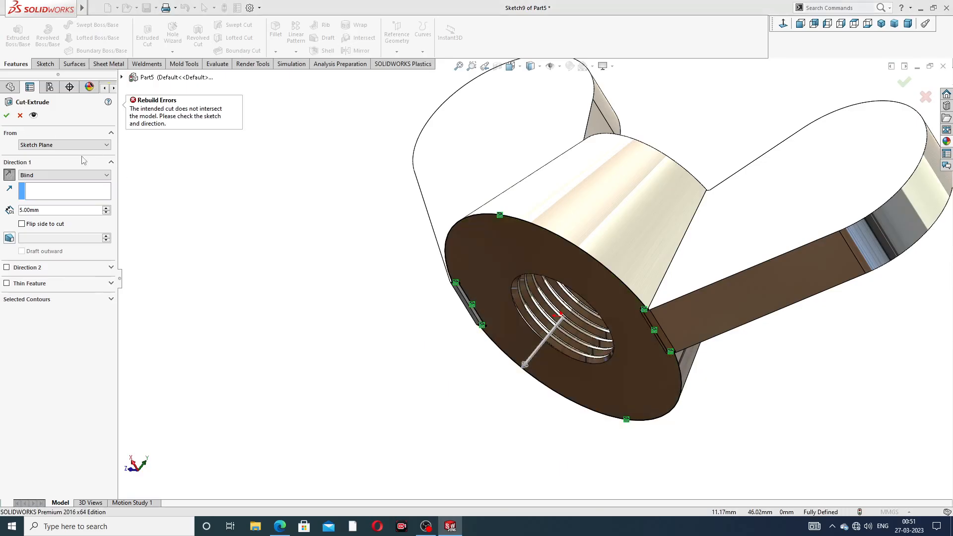
pyautogui.click(22, 224)
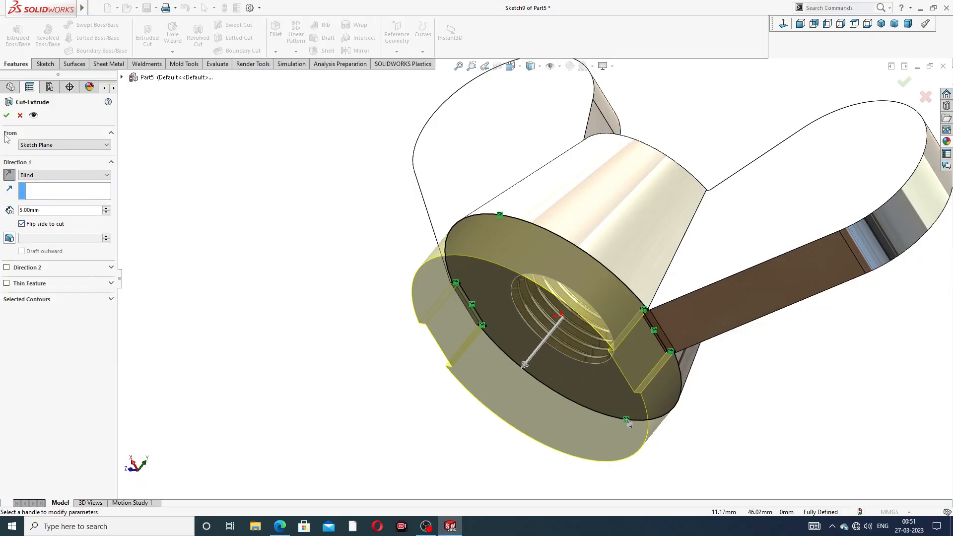
pyautogui.click(6, 117)
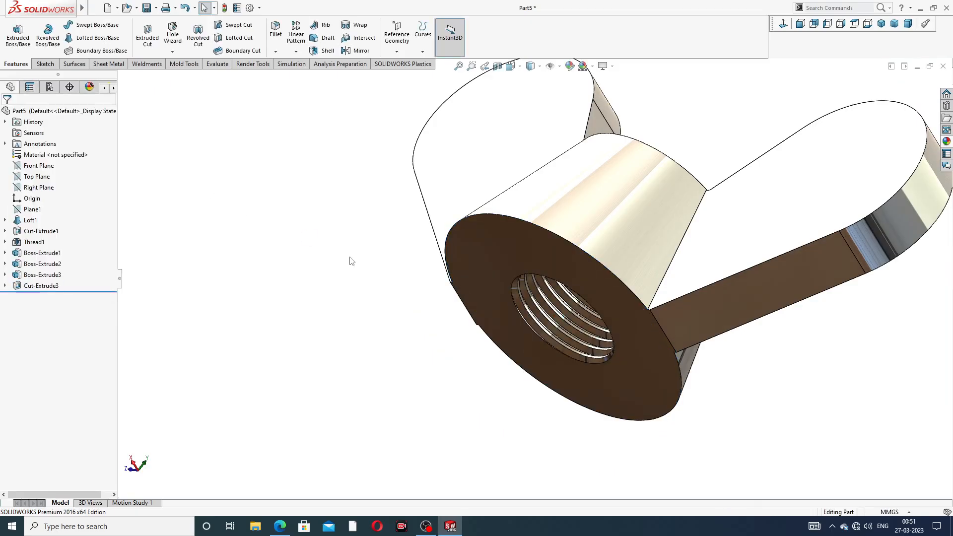
# - Inspect the trimmed base and wing junctions from several angles and consult the PDF drawing
pyautogui.scroll(-5, 599, 325)
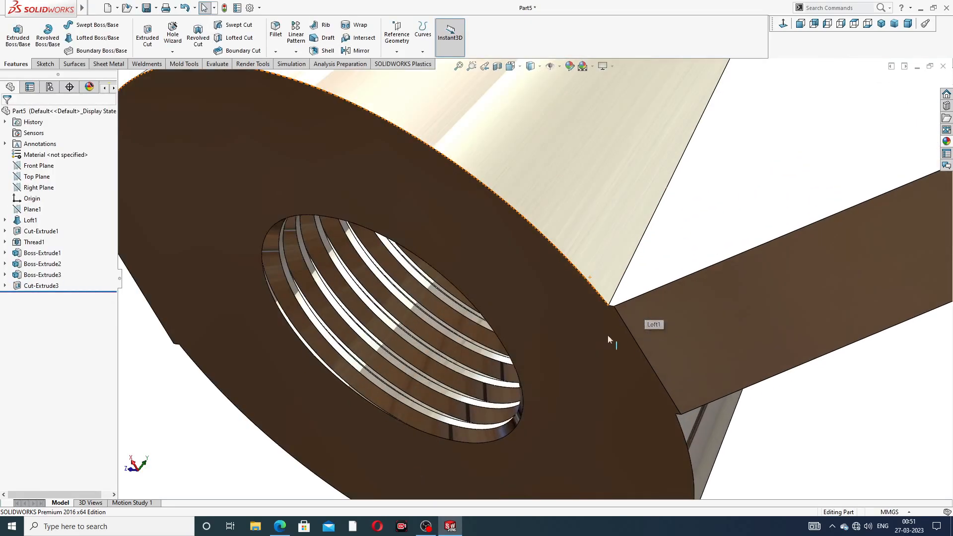
pyautogui.moveTo(599, 321); pyautogui.dragTo(546, 279, button='middle')
pyautogui.scroll(3, 621, 319)
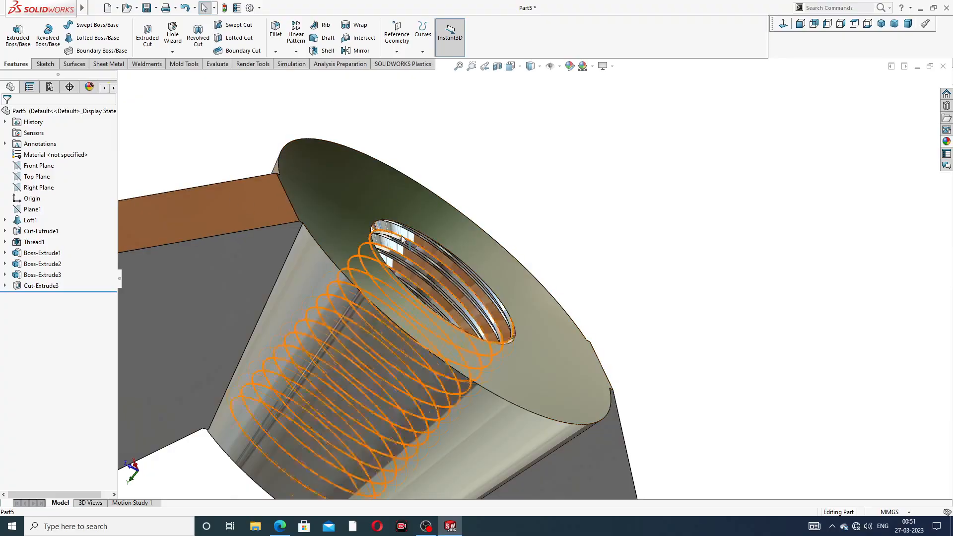
pyautogui.scroll(3, 415, 235)
pyautogui.moveTo(415, 236); pyautogui.dragTo(293, 264, button='middle')
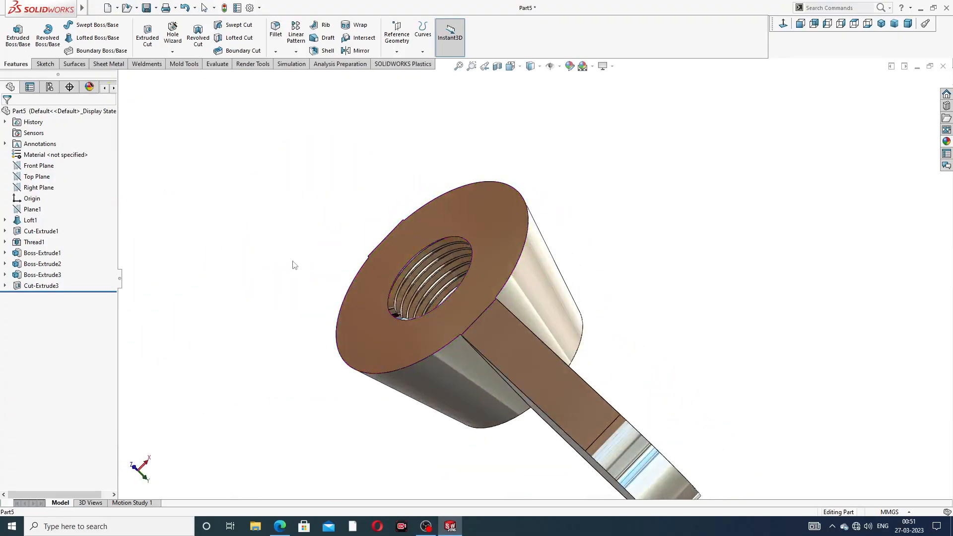
pyautogui.moveTo(481, 261); pyautogui.dragTo(521, 343, button='middle')
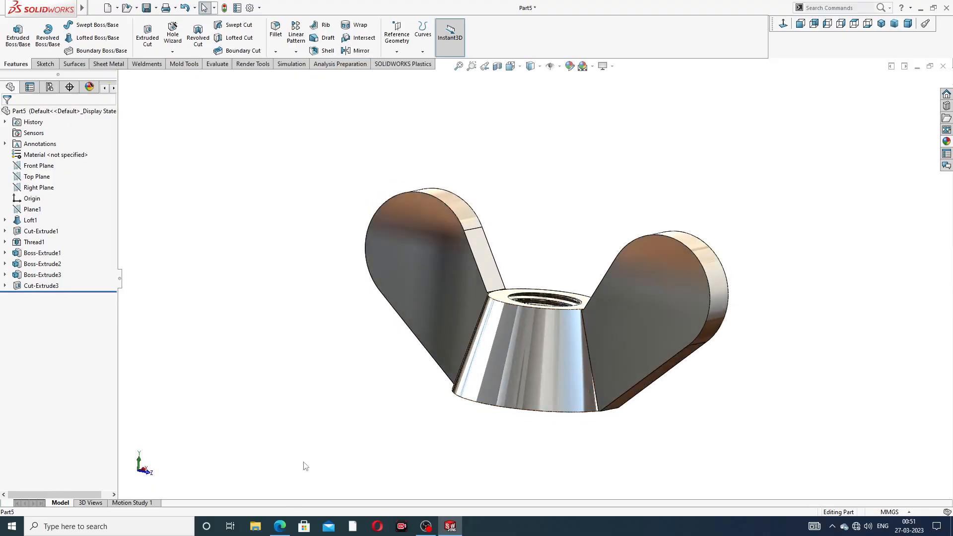
pyautogui.click(280, 526)
# - Set up a symmetric 1.2 mm constant-radius fillet on both rounded outline edges of the first wing, with tangent propagation
pyautogui.scroll(-1, 470, 241)
pyautogui.moveTo(476, 237); pyautogui.dragTo(513, 279, button='middle')
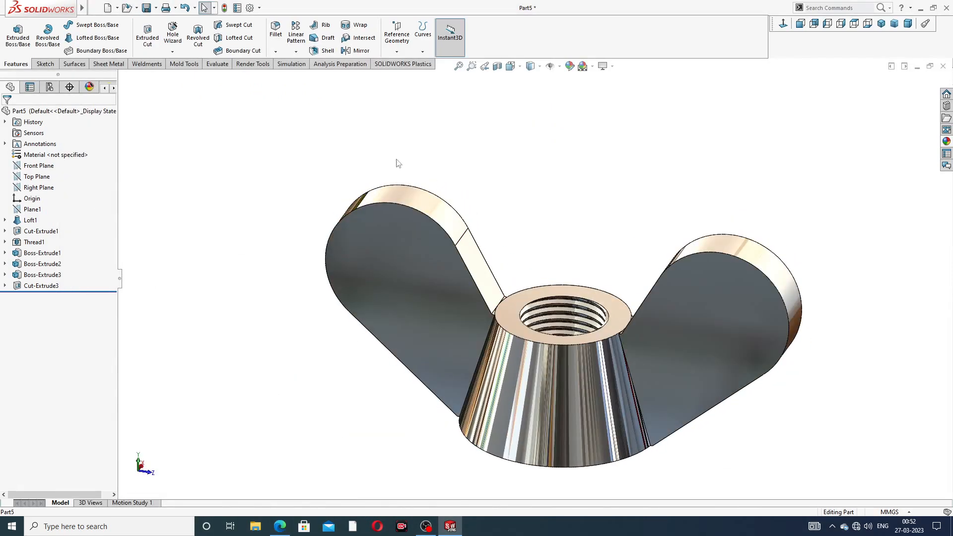
pyautogui.click(276, 30)
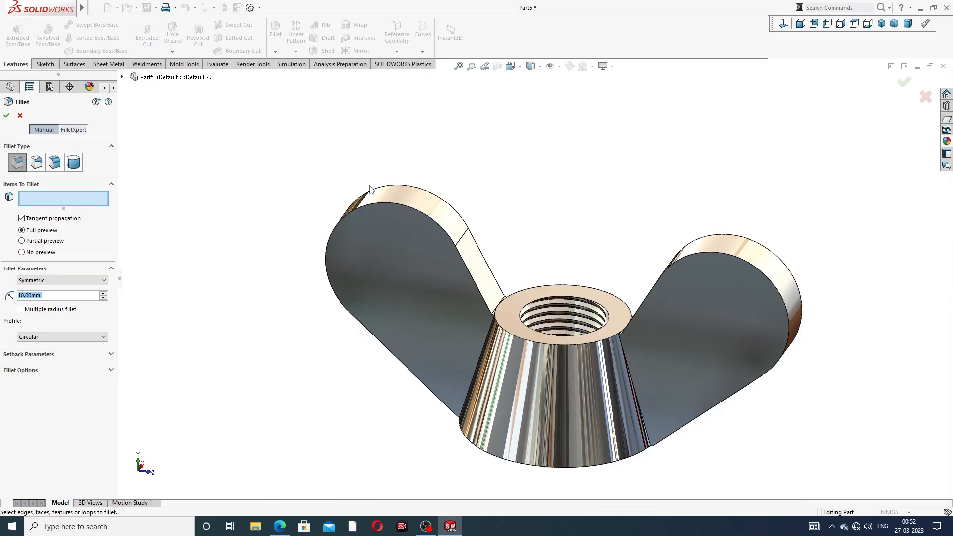
pyautogui.write('1.2')
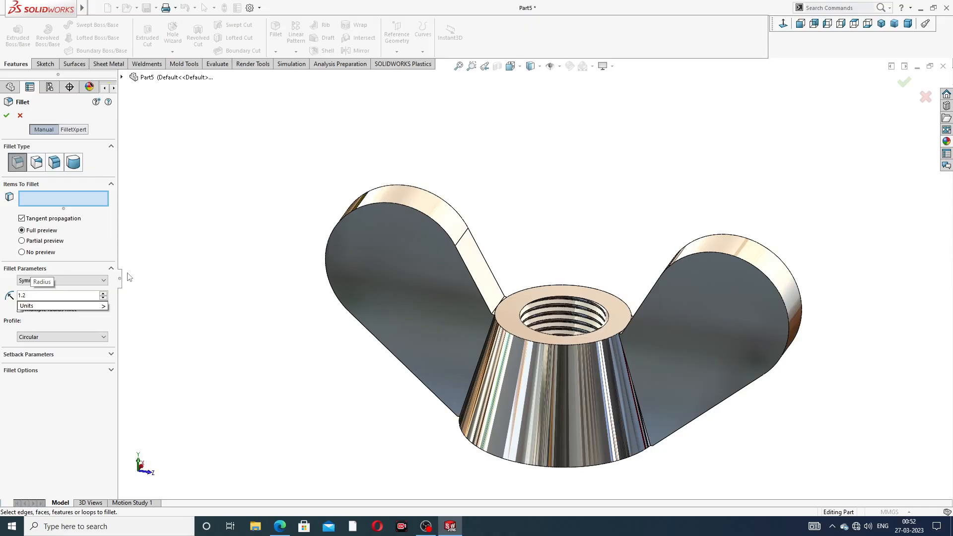
pyautogui.press('Return')
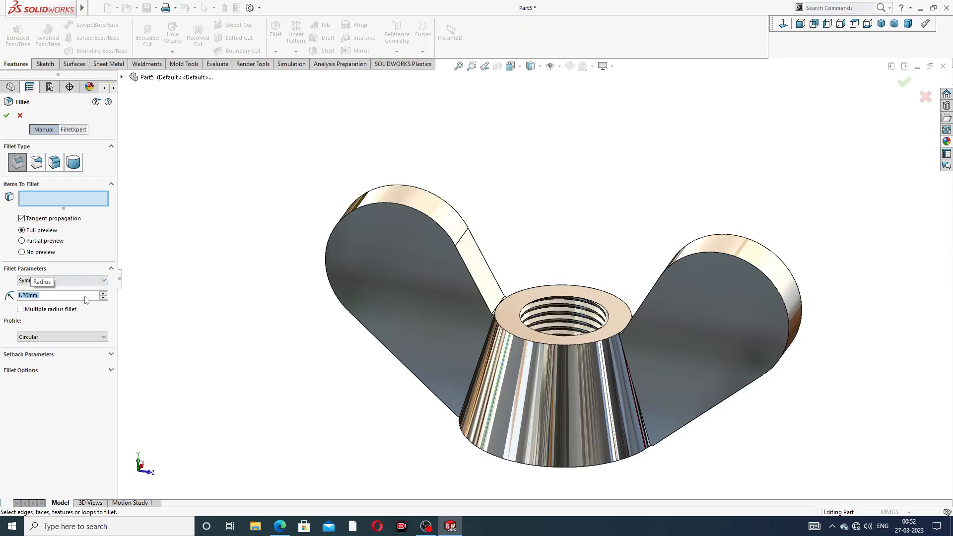
pyautogui.scroll(-2, 437, 264)
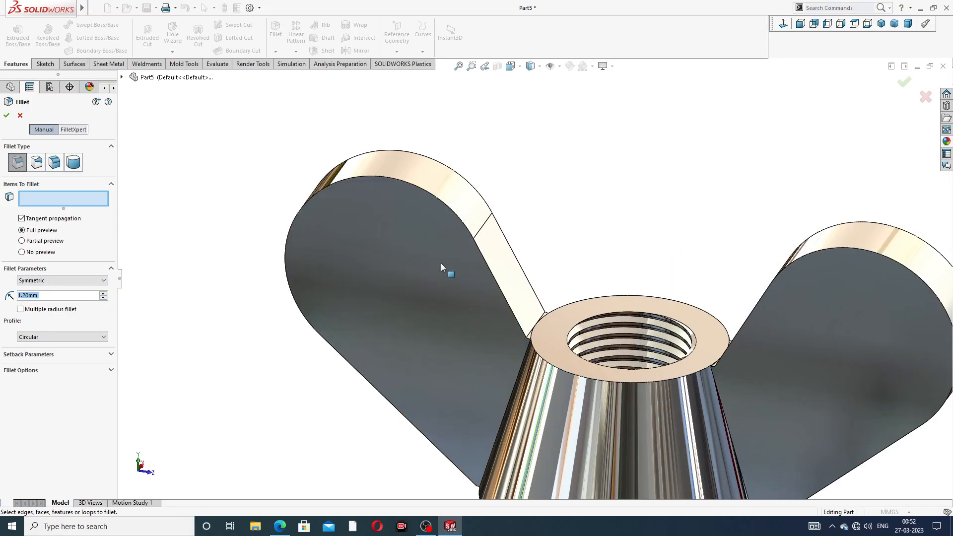
pyautogui.click(445, 205)
pyautogui.click(456, 173)
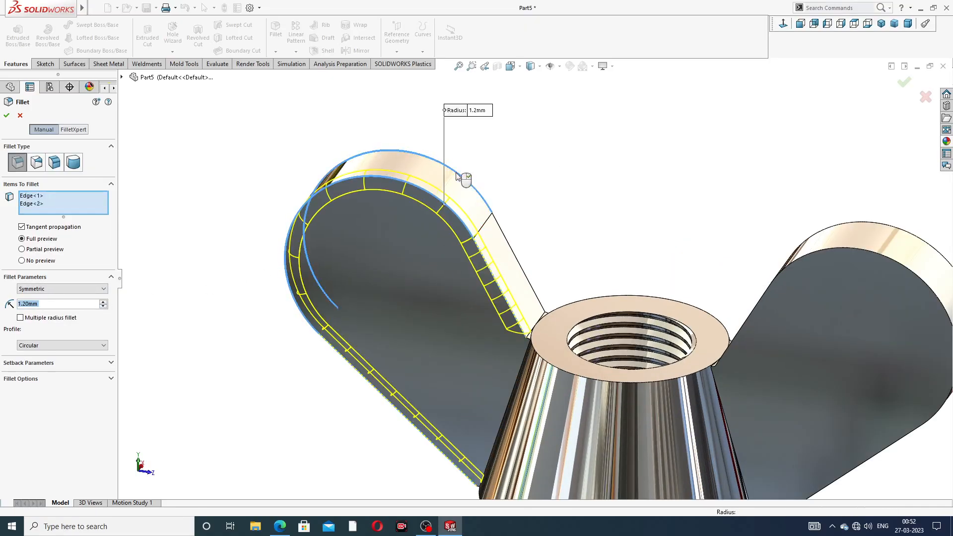
# - Add both rounded outline edges of the opposite wing to the fillet and apply it
pyautogui.scroll(1, 826, 262)
pyautogui.moveTo(826, 264); pyautogui.dragTo(858, 266, button='middle')
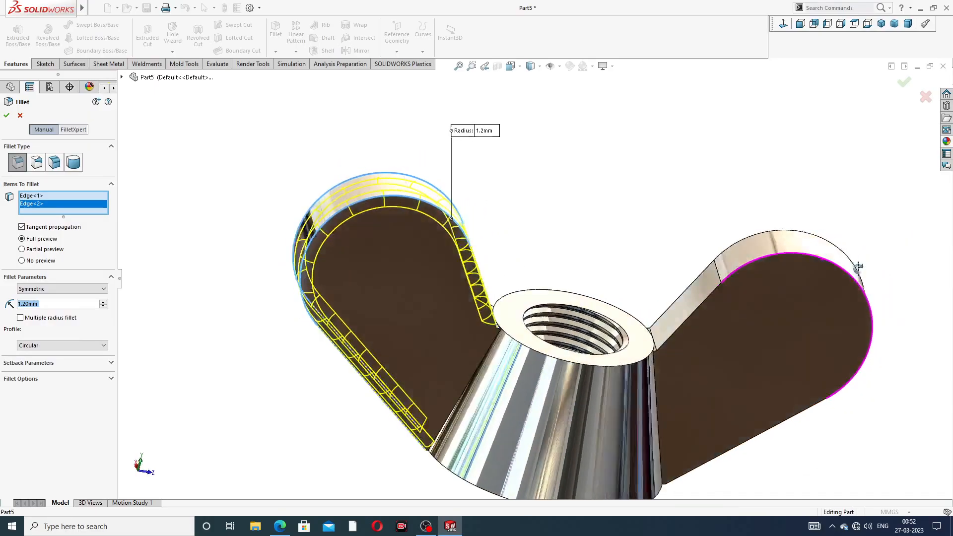
pyautogui.click(808, 259)
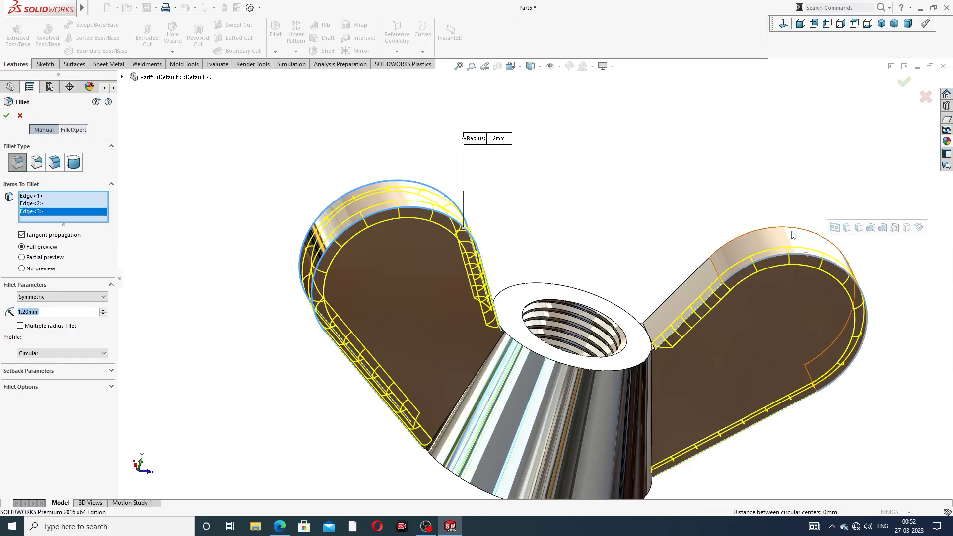
pyautogui.click(792, 230)
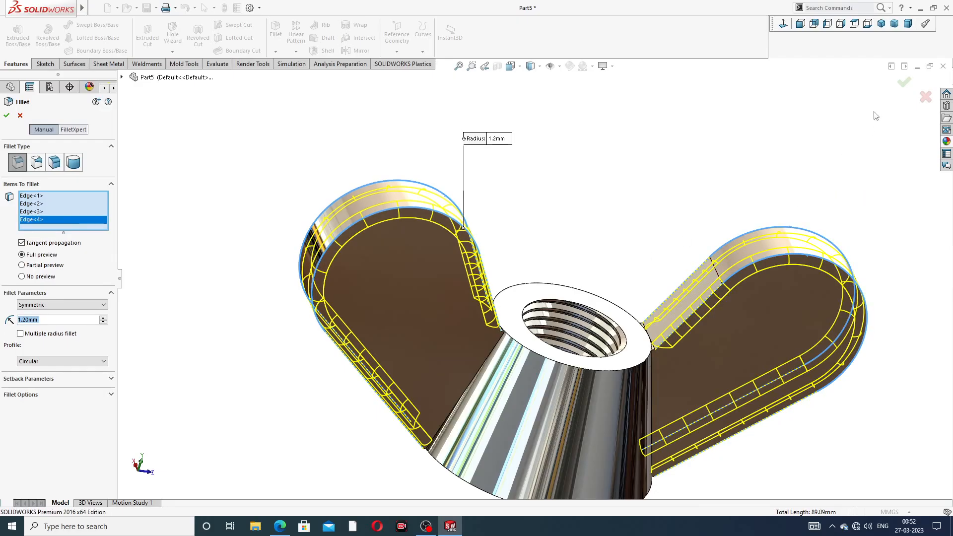
pyautogui.click(903, 83)
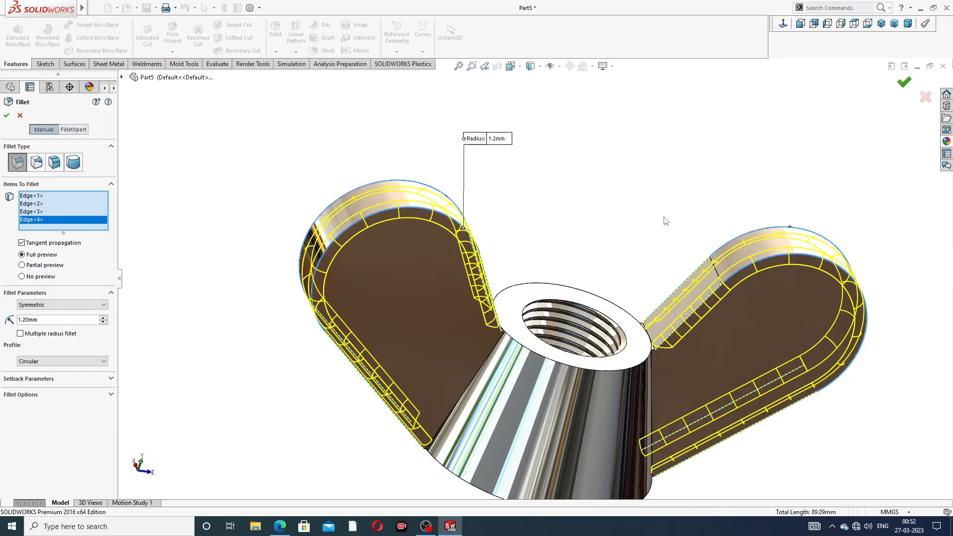
# - Set up a symmetric 1 mm fillet on the two short edges of the first wing beside the conical body's threaded top face
pyautogui.scroll(3, 614, 240)
pyautogui.moveTo(617, 251); pyautogui.dragTo(512, 322, button='middle')
pyautogui.scroll(-5, 511, 320)
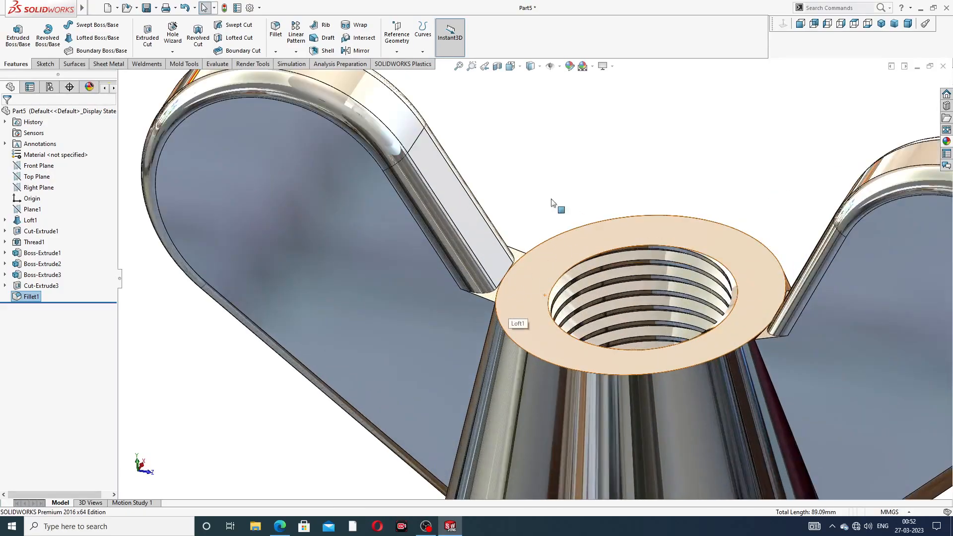
pyautogui.click(277, 36)
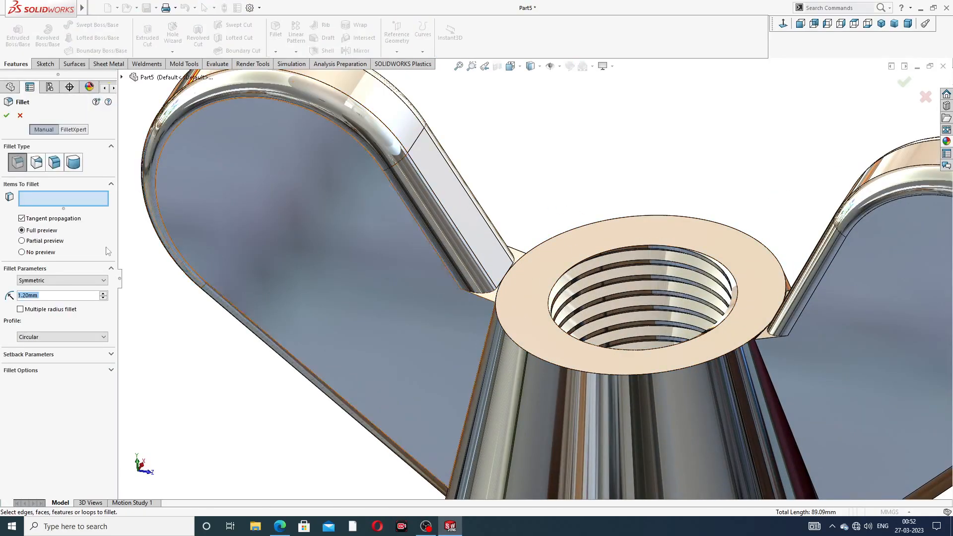
pyautogui.scroll(-3, 487, 280)
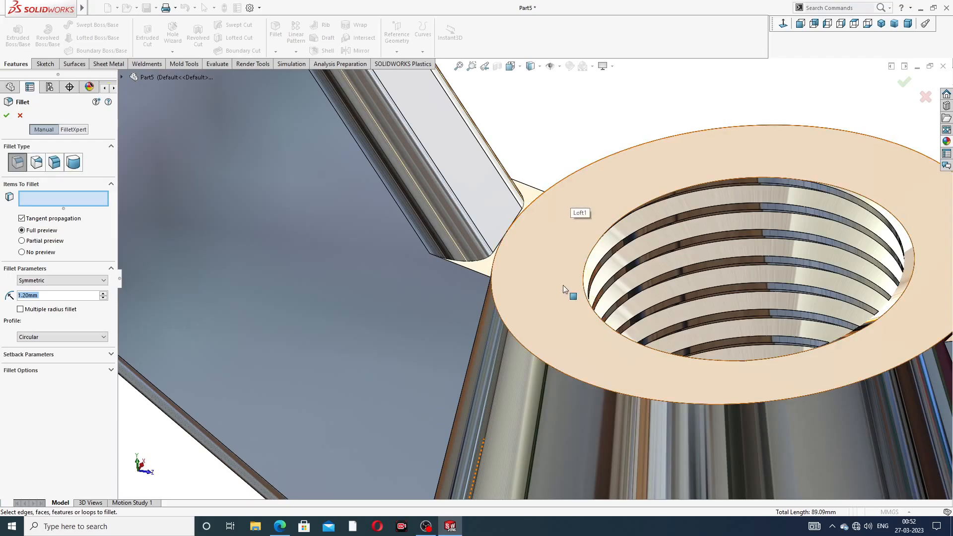
pyautogui.click(537, 192)
pyautogui.click(472, 273)
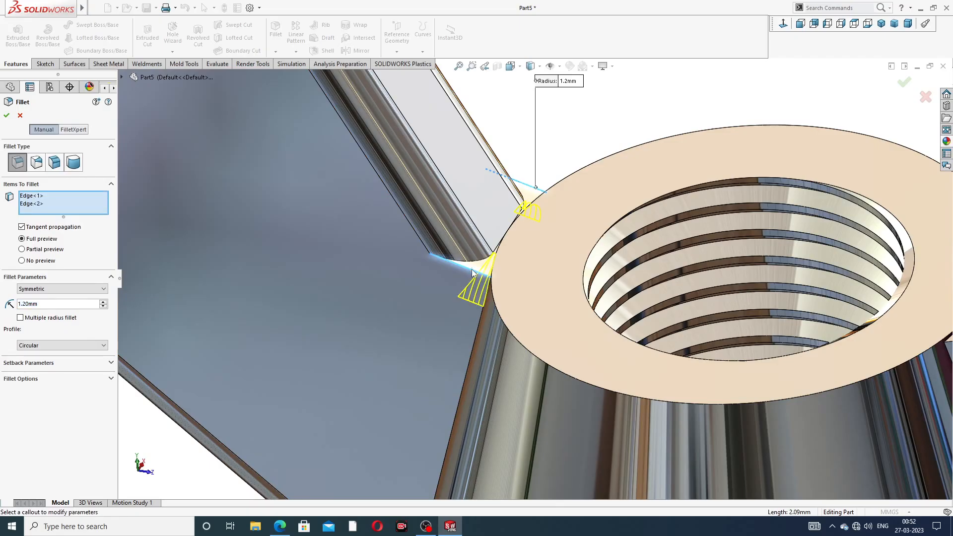
pyautogui.moveTo(513, 296); pyautogui.dragTo(544, 303, button='middle')
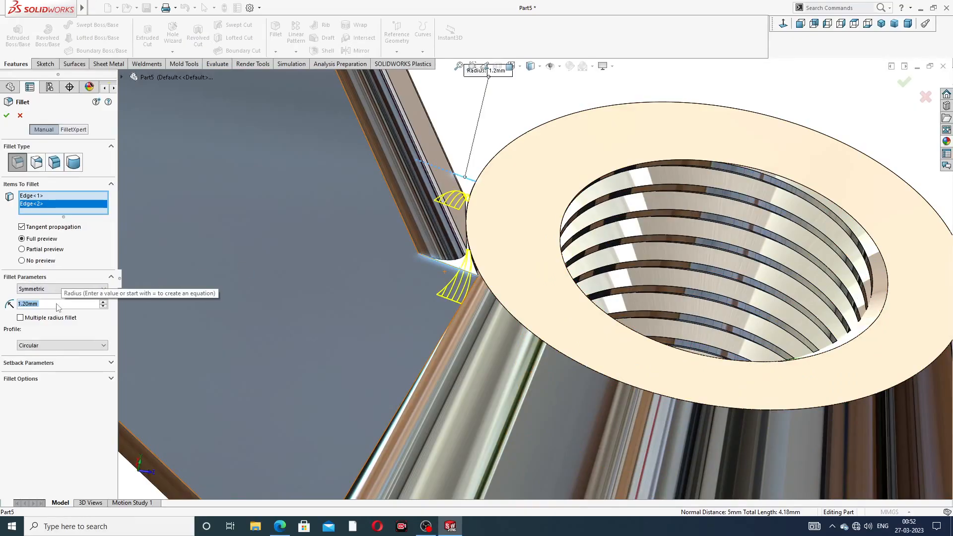
pyautogui.write('1')
pyautogui.press('Return')
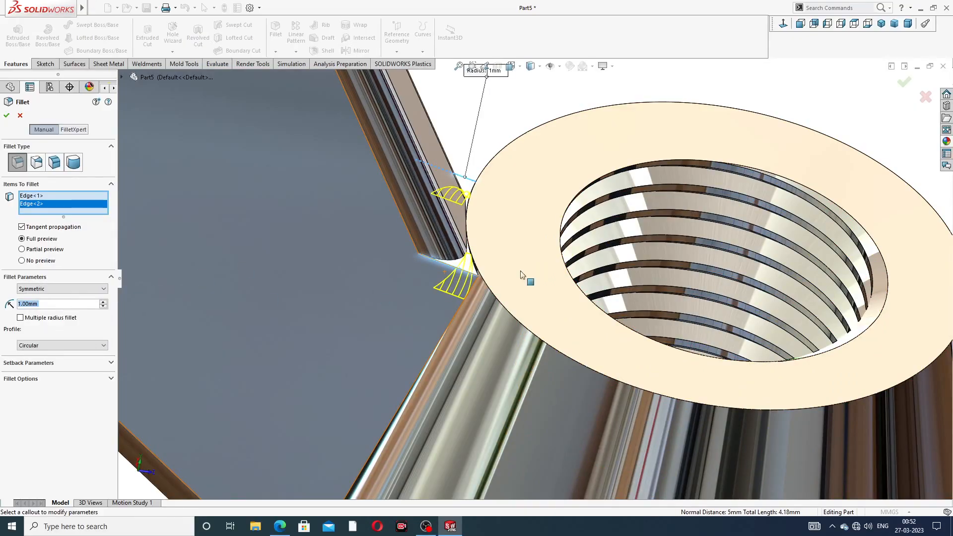
# - Add the two matching short edges of the opposite wing, set the radius to 0.5 mm and apply the fillet
pyautogui.scroll(3, 525, 276)
pyautogui.scroll(-3, 827, 330)
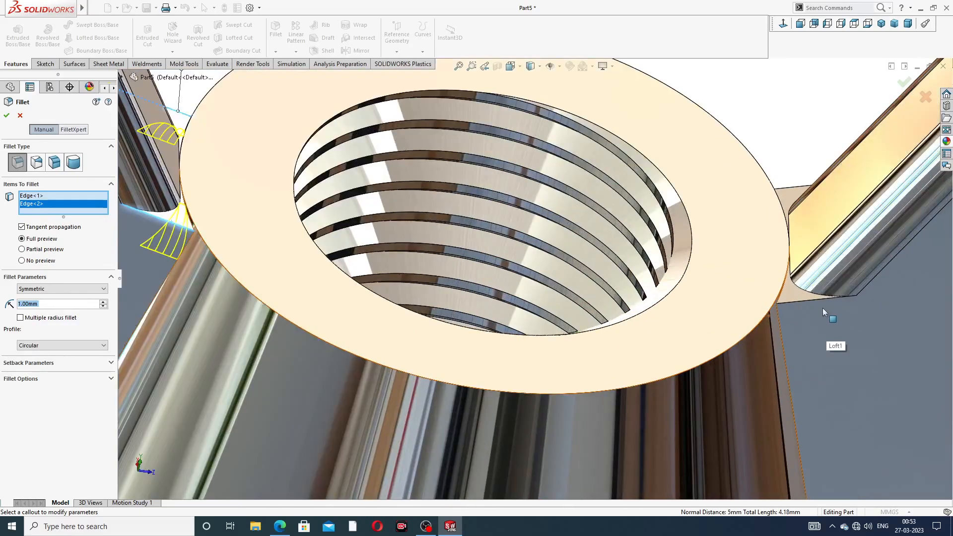
pyautogui.click(833, 298)
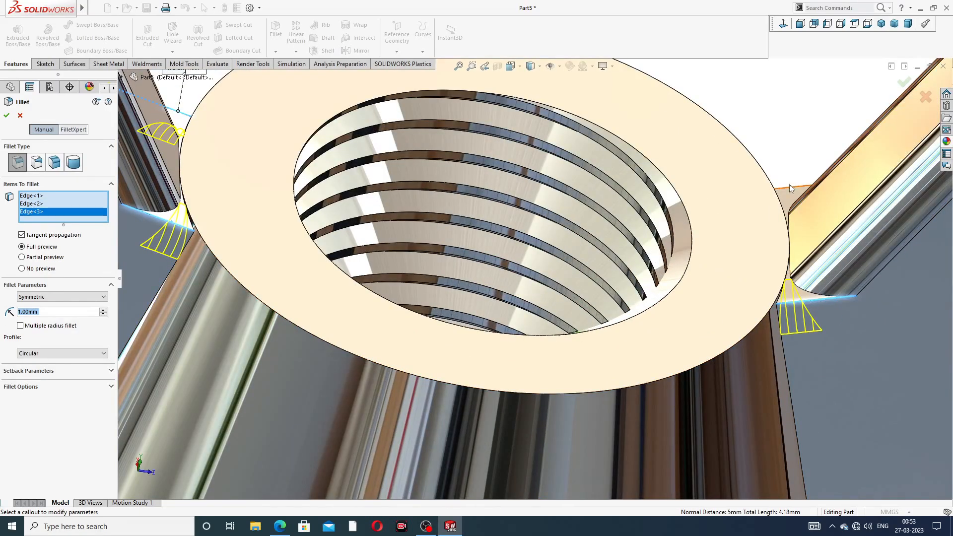
pyautogui.click(793, 226)
pyautogui.scroll(4, 797, 230)
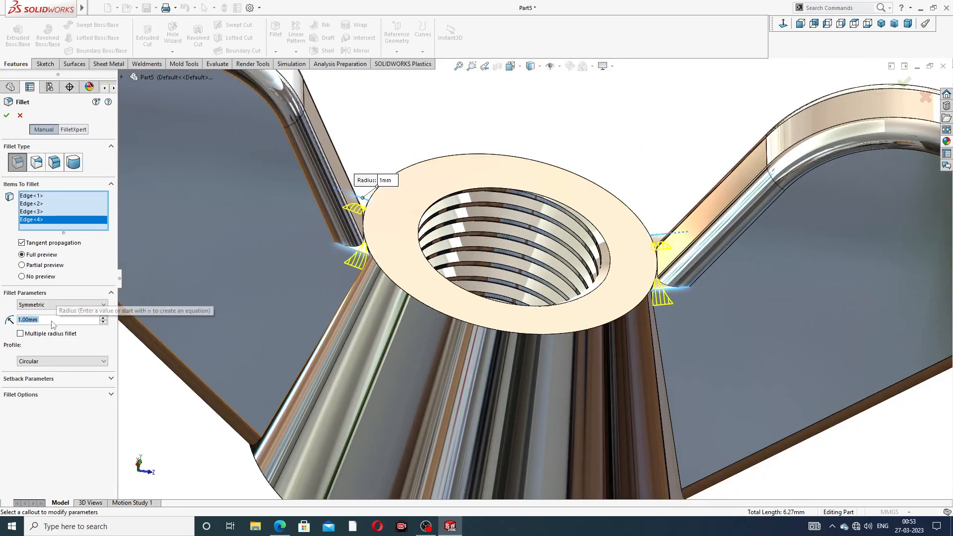
pyautogui.write('.5')
pyautogui.press('Return')
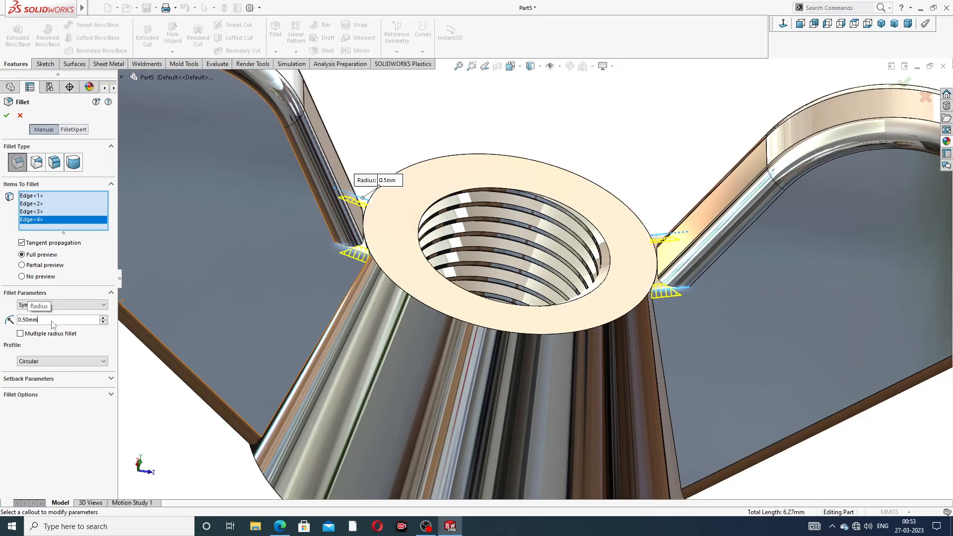
pyautogui.click(6, 117)
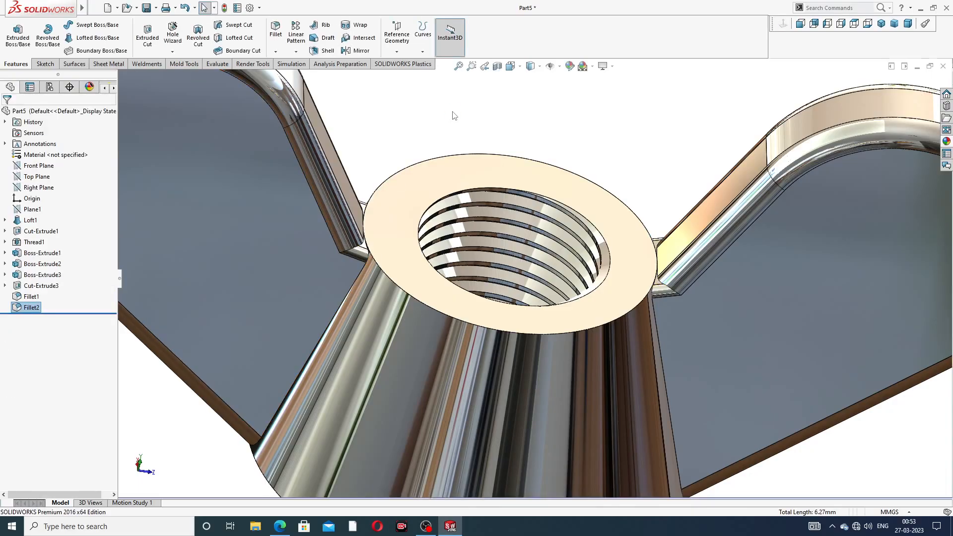
# - Inspect the filleted wing nut from above and below, and consult the PDF drawing for the wing-to-body junctions
pyautogui.scroll(10, 451, 257)
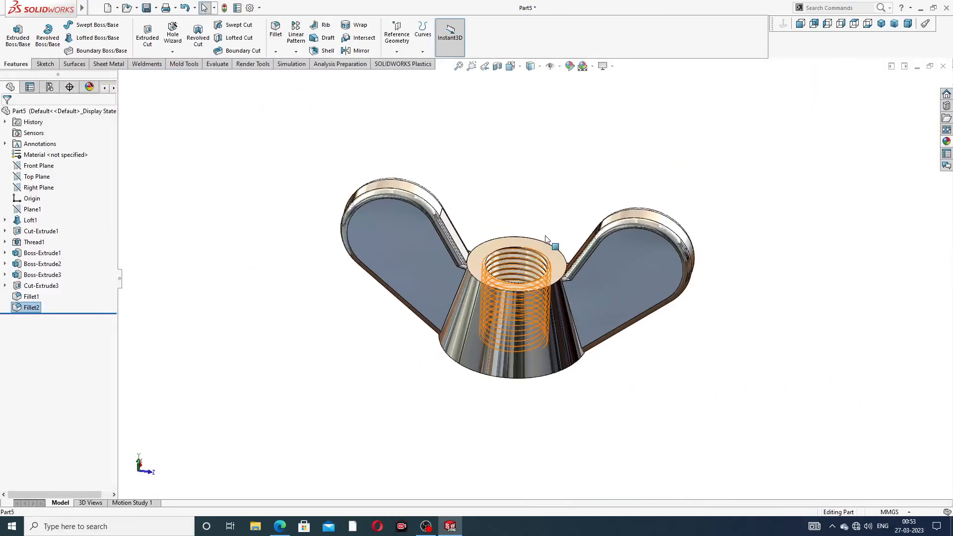
pyautogui.moveTo(510, 267); pyautogui.dragTo(498, 174, button='middle')
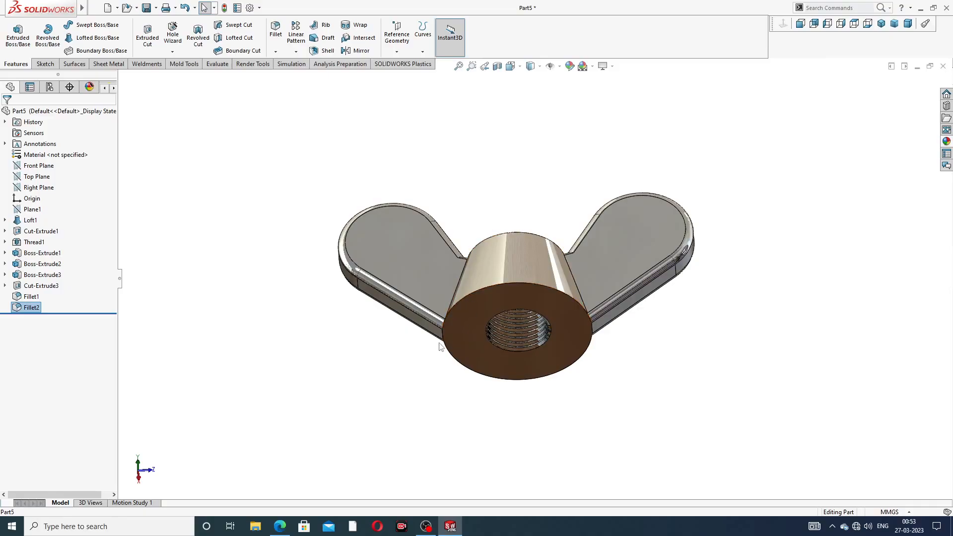
pyautogui.scroll(-5, 481, 292)
pyautogui.moveTo(493, 315); pyautogui.dragTo(522, 274, button='middle')
pyautogui.scroll(6, 523, 274)
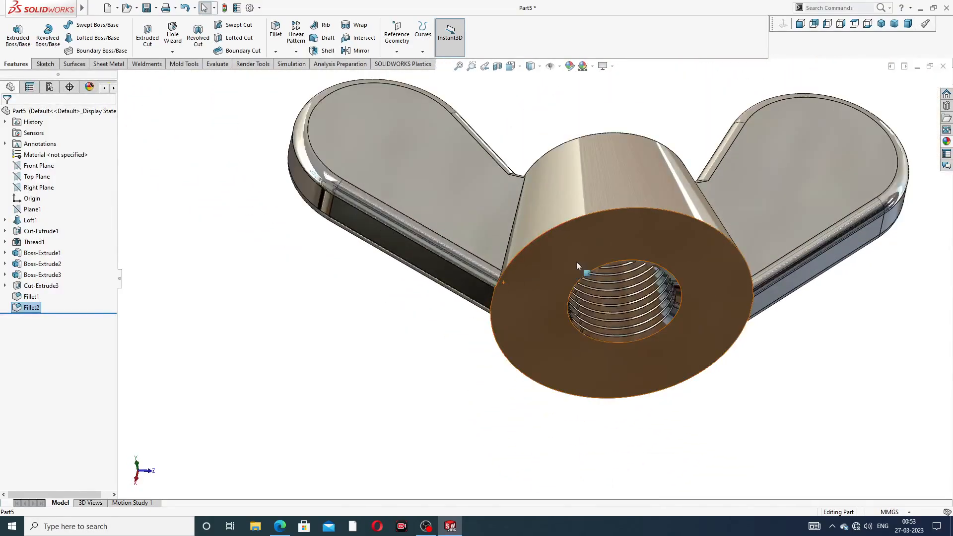
pyautogui.click(279, 526)
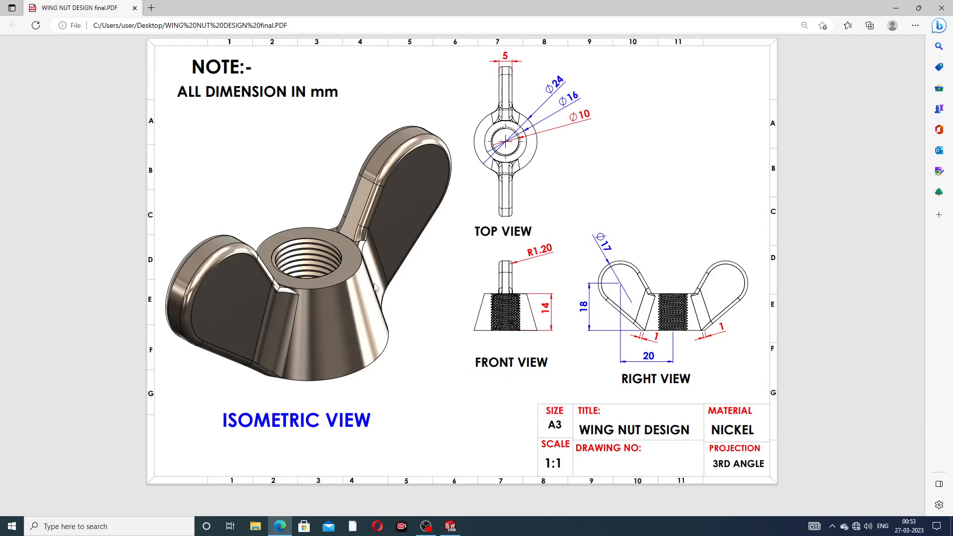
pyautogui.click(278, 524)
pyautogui.moveTo(532, 220); pyautogui.dragTo(547, 241, button='middle')
pyautogui.scroll(-3, 546, 240)
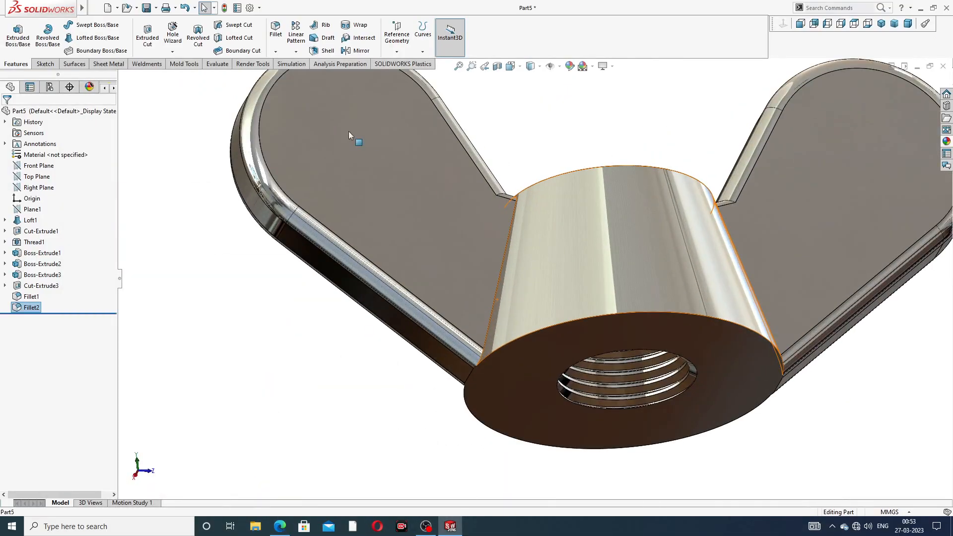
pyautogui.click(276, 28)
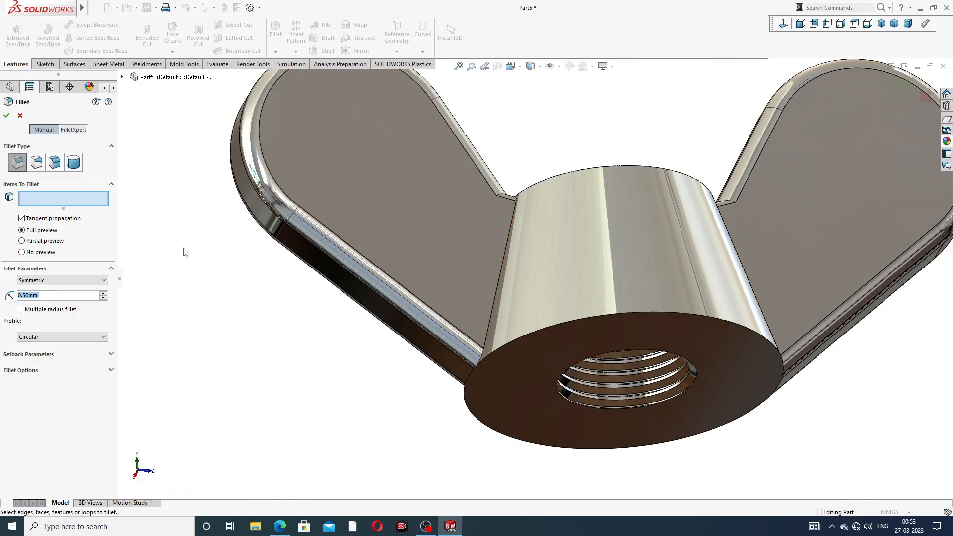
pyautogui.write('2')
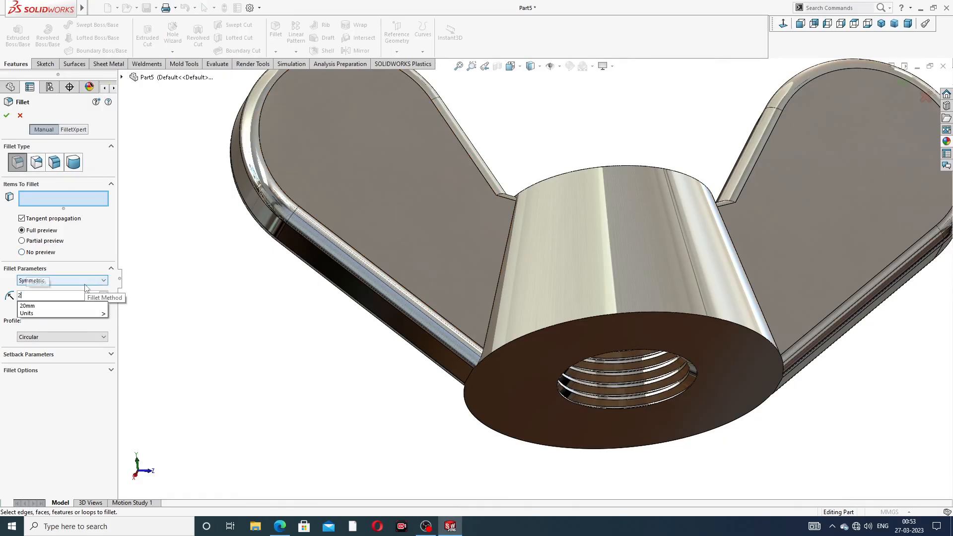
pyautogui.press('Return')
pyautogui.scroll(-1, 523, 238)
pyautogui.scroll(-1, 523, 237)
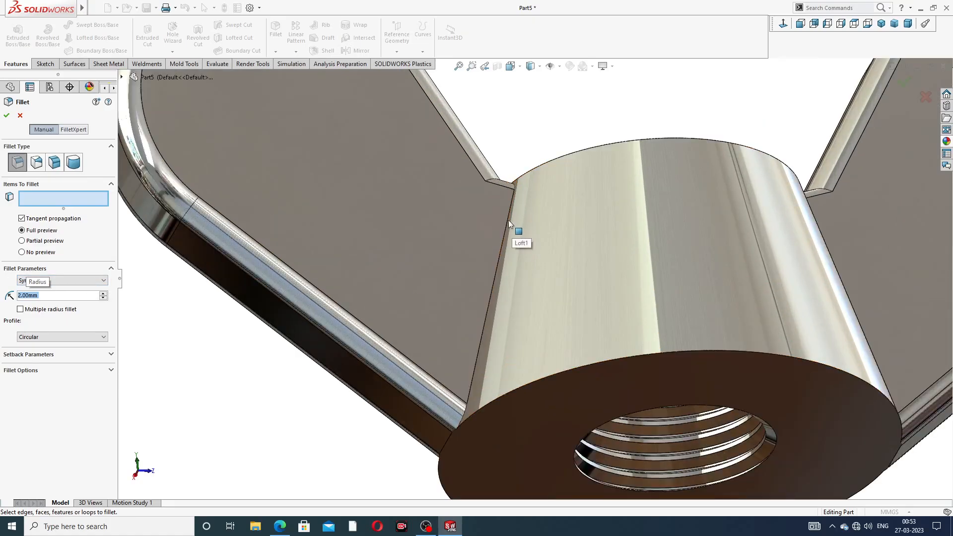
pyautogui.click(509, 218)
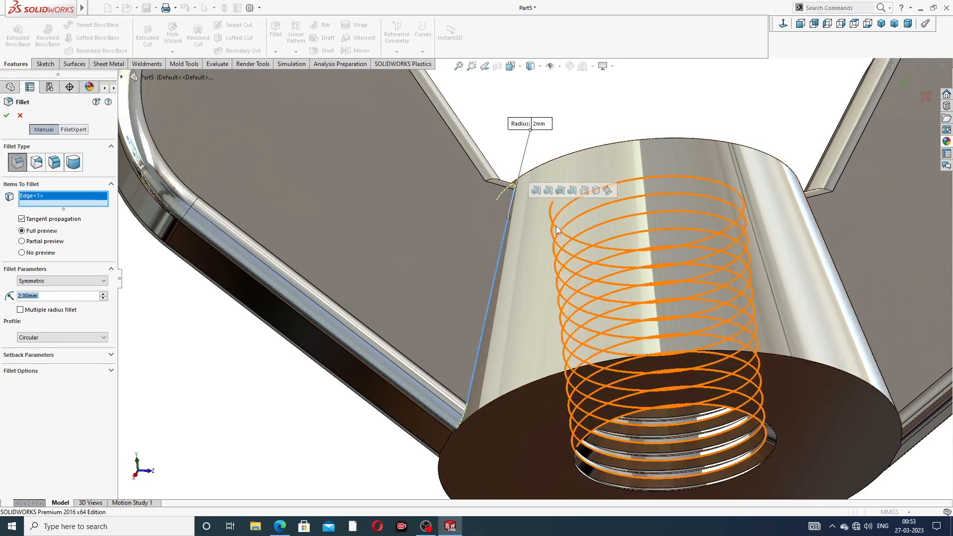
pyautogui.moveTo(555, 230); pyautogui.dragTo(538, 289, button='middle')
pyautogui.scroll(3, 538, 288)
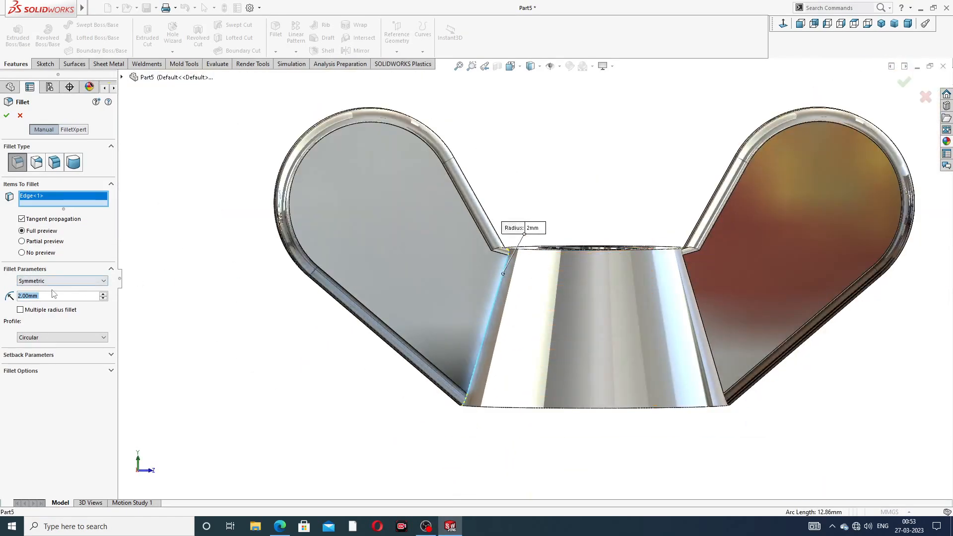
pyautogui.write('1')
pyautogui.press('Return')
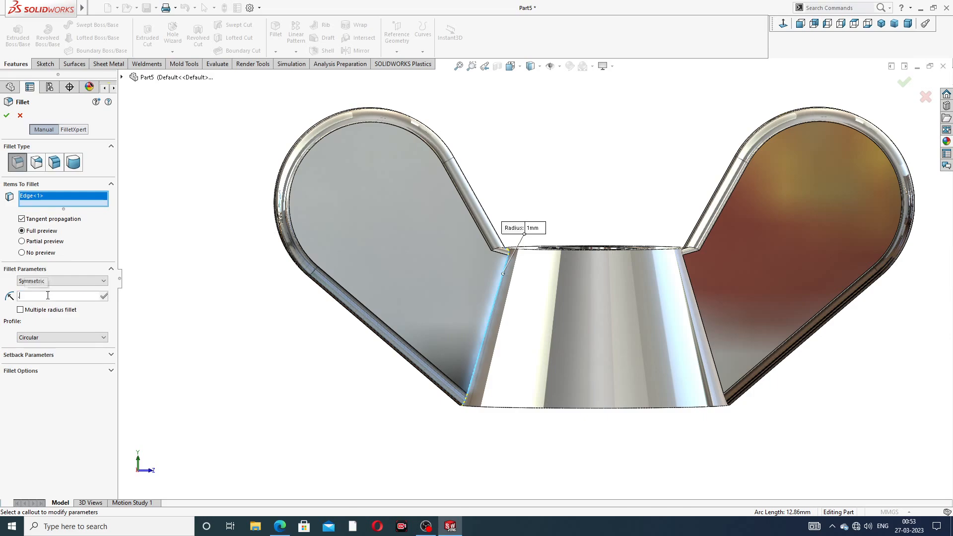
pyautogui.write('0.5')
pyautogui.press('Return')
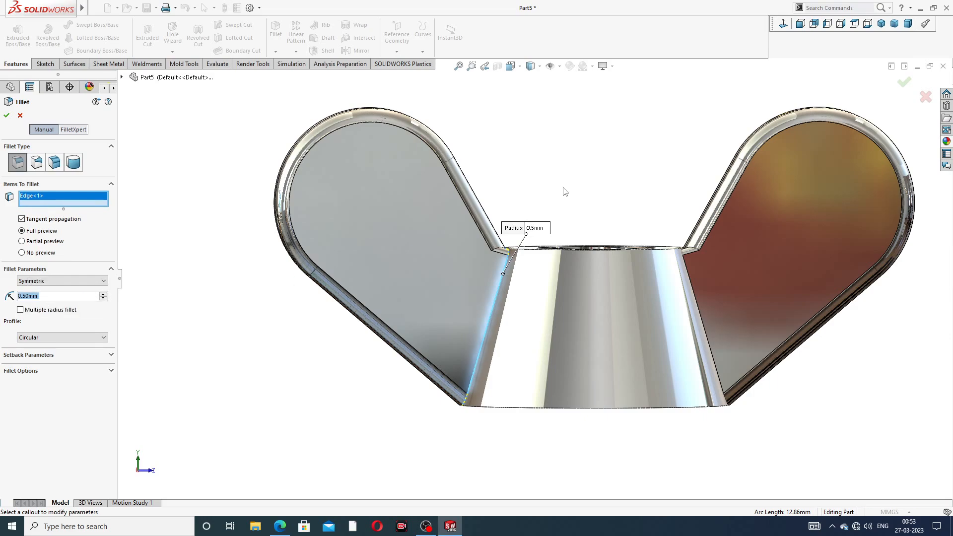
pyautogui.moveTo(566, 191); pyautogui.dragTo(546, 294, button='middle')
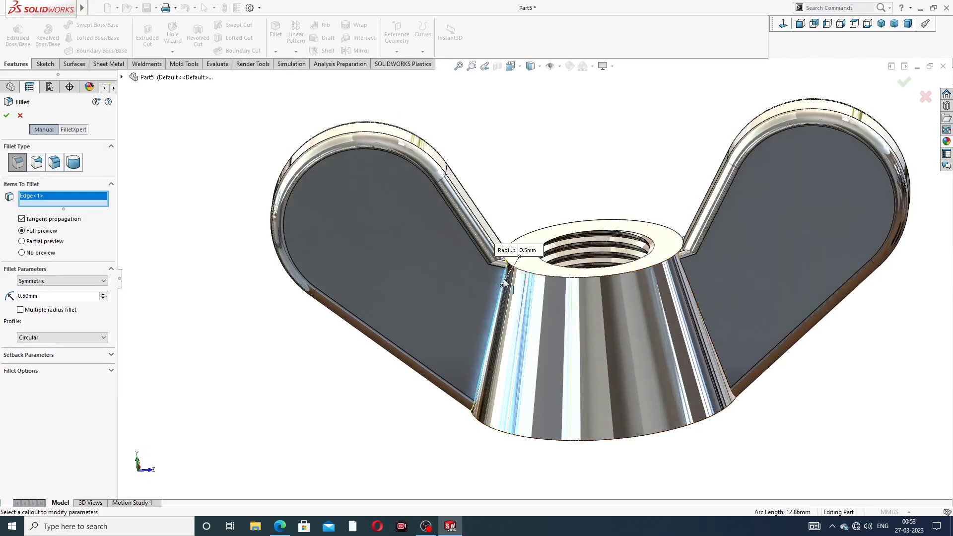
pyautogui.scroll(-4, 518, 281)
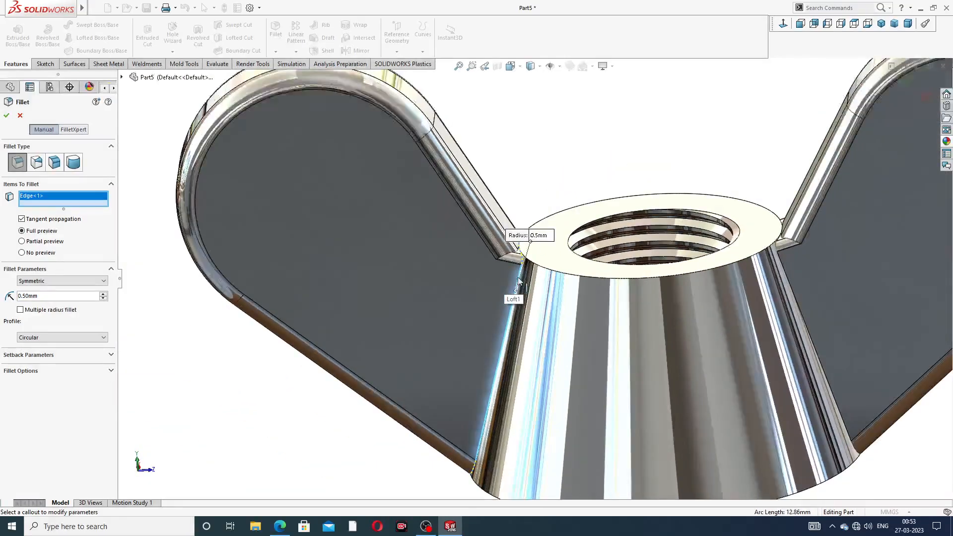
pyautogui.scroll(1, 517, 281)
pyautogui.moveTo(565, 237)
pyautogui.mouseDown(button='middle')
pyautogui.moveTo(598, 239)
pyautogui.moveTo(582, 239)
pyautogui.mouseUp(button='middle')
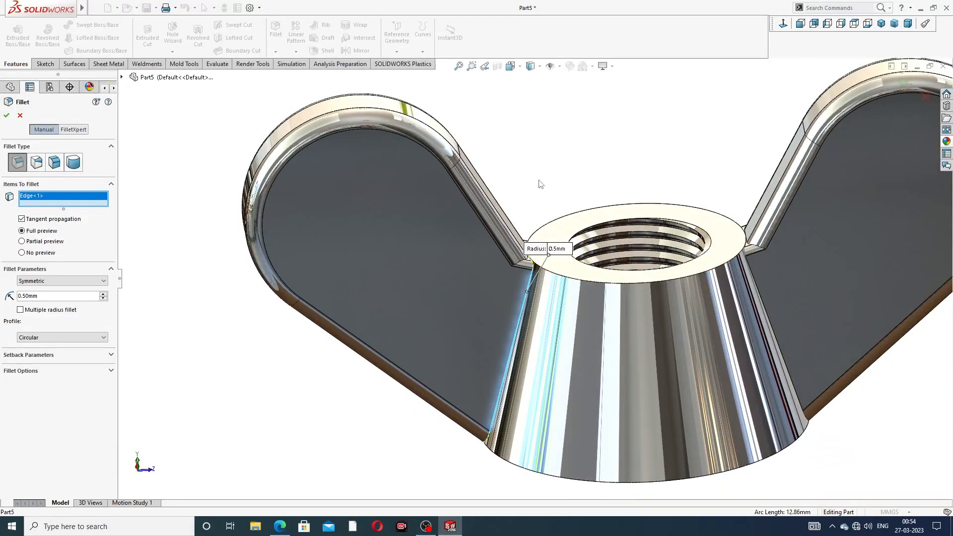
pyautogui.scroll(3, 540, 184)
pyautogui.click(20, 116)
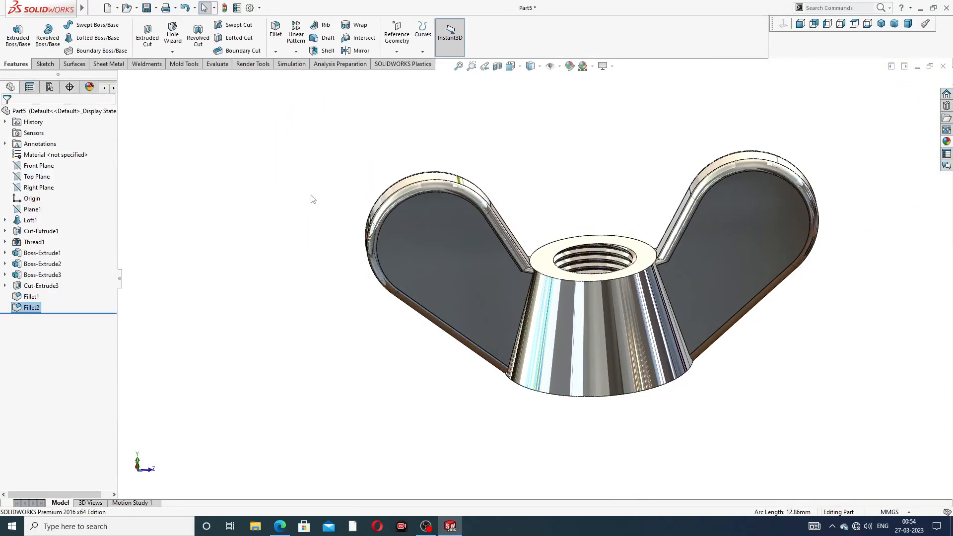
# - Set up a symmetric 0.2 mm fillet on the first wing's side junction with the conical body, extending the selection to its related junction edges
pyautogui.scroll(-4, 559, 310)
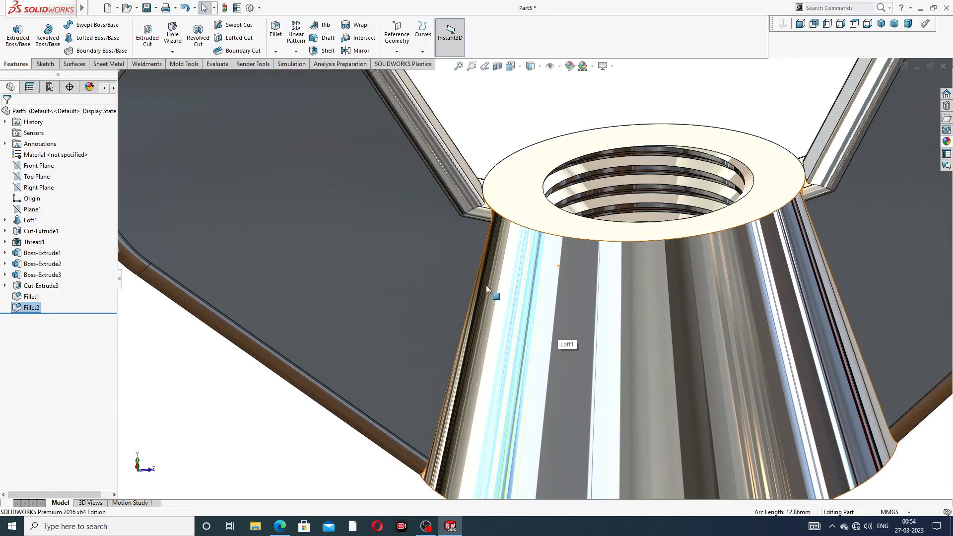
pyautogui.scroll(2, 487, 285)
pyautogui.moveTo(487, 285)
pyautogui.mouseDown(button='middle')
pyautogui.moveTo(520, 277)
pyautogui.moveTo(515, 270)
pyautogui.mouseUp(button='middle')
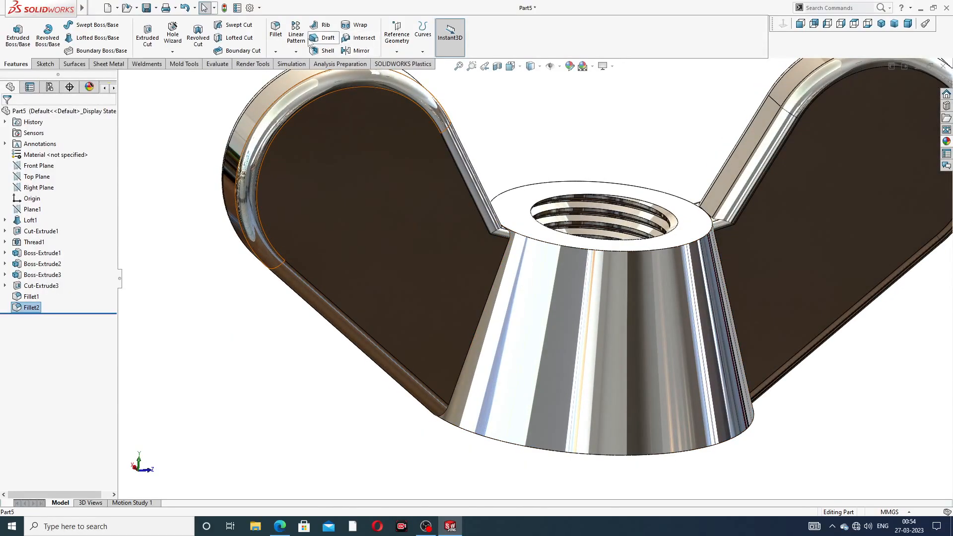
pyautogui.click(275, 30)
pyautogui.scroll(-3, 527, 269)
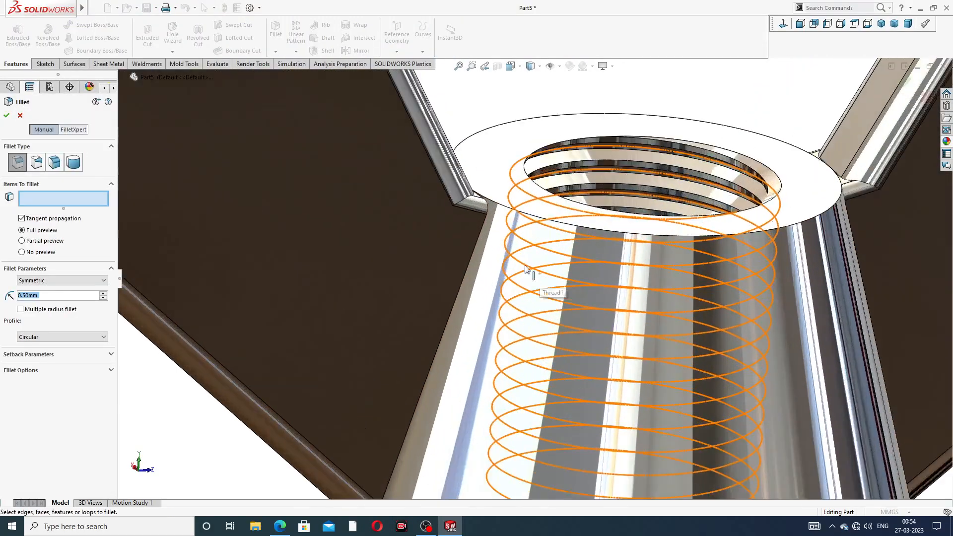
pyautogui.press('BackSpace')
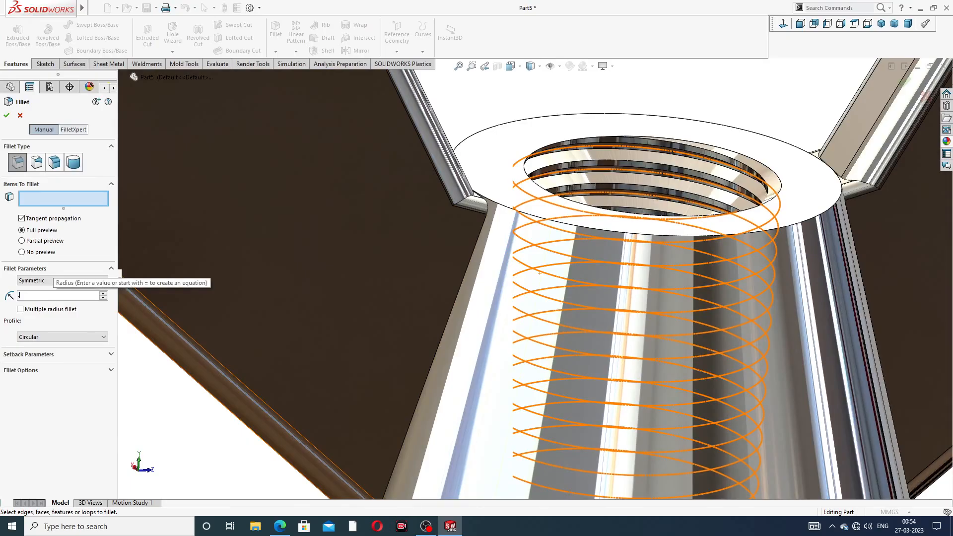
pyautogui.write('.2')
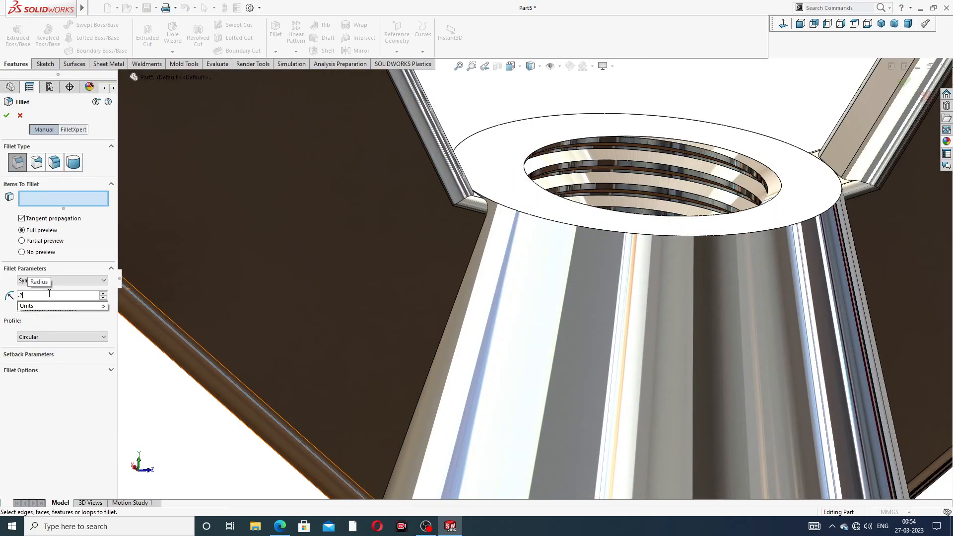
pyautogui.press('Return')
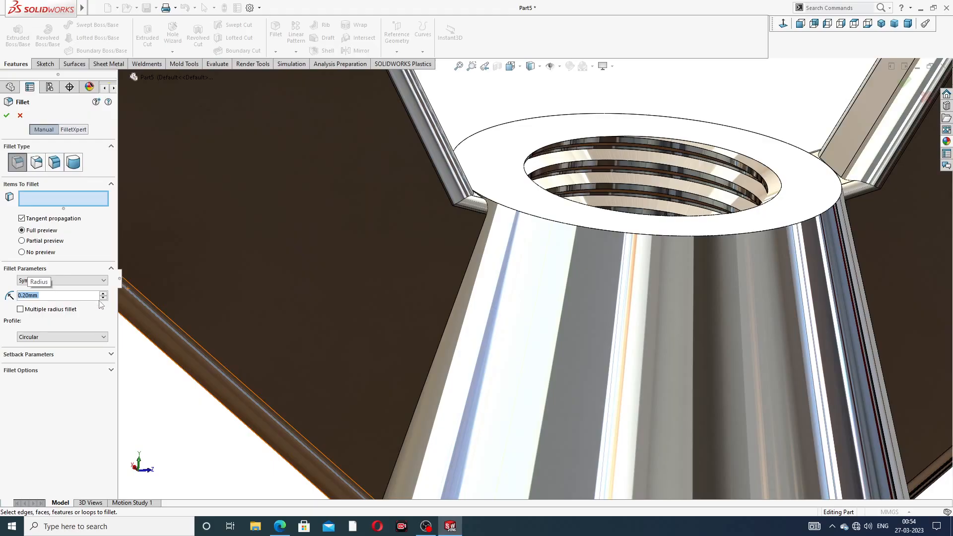
pyautogui.click(476, 250)
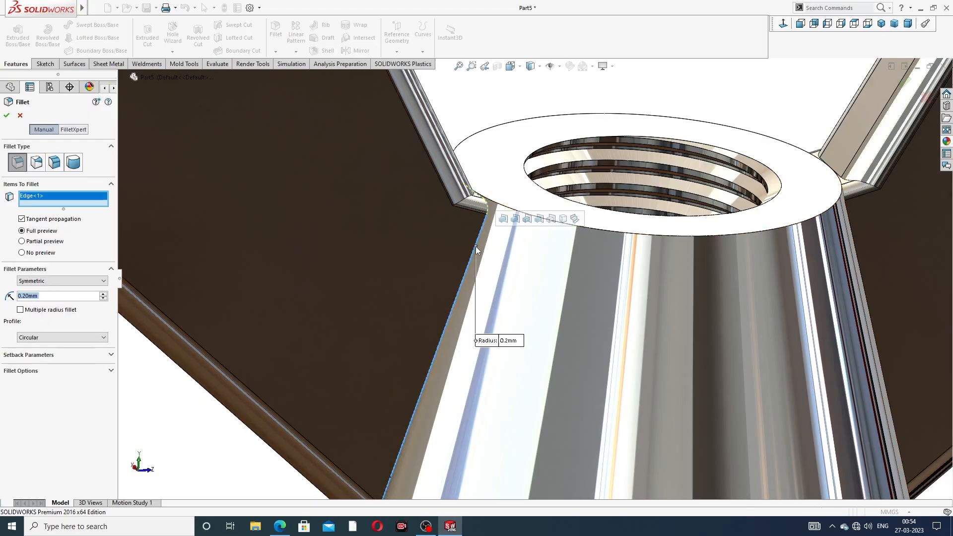
pyautogui.click(503, 220)
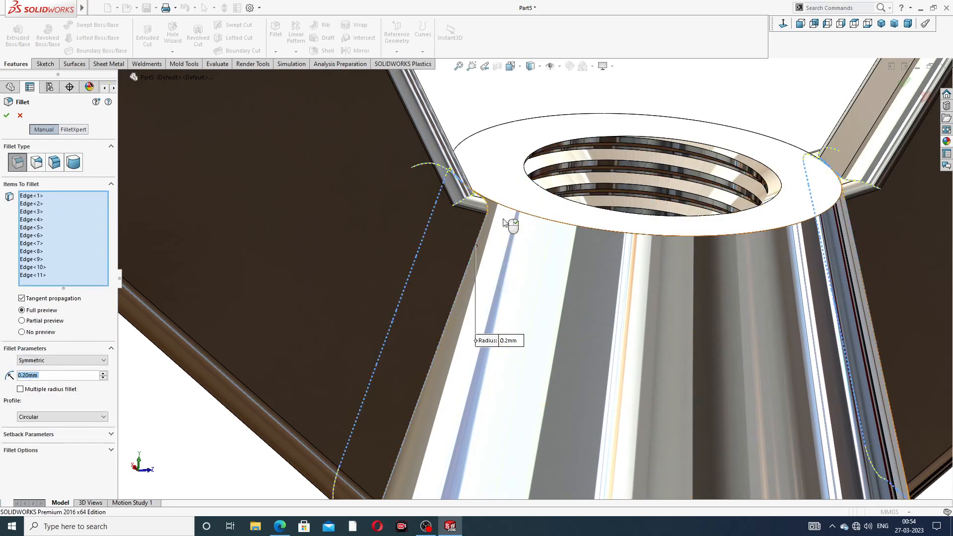
# - Inspect the selected wing-to-body junction edges near the threaded top face and cancel the fillet
pyautogui.scroll(-3, 466, 216)
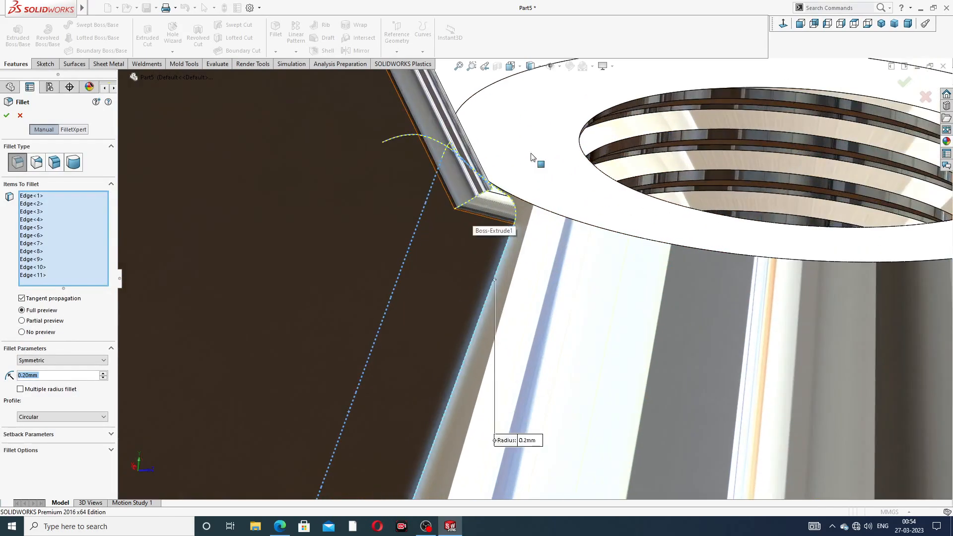
pyautogui.moveTo(495, 237)
pyautogui.mouseDown(button='middle')
pyautogui.moveTo(478, 244)
pyautogui.moveTo(494, 237)
pyautogui.moveTo(498, 246)
pyautogui.mouseUp(button='middle')
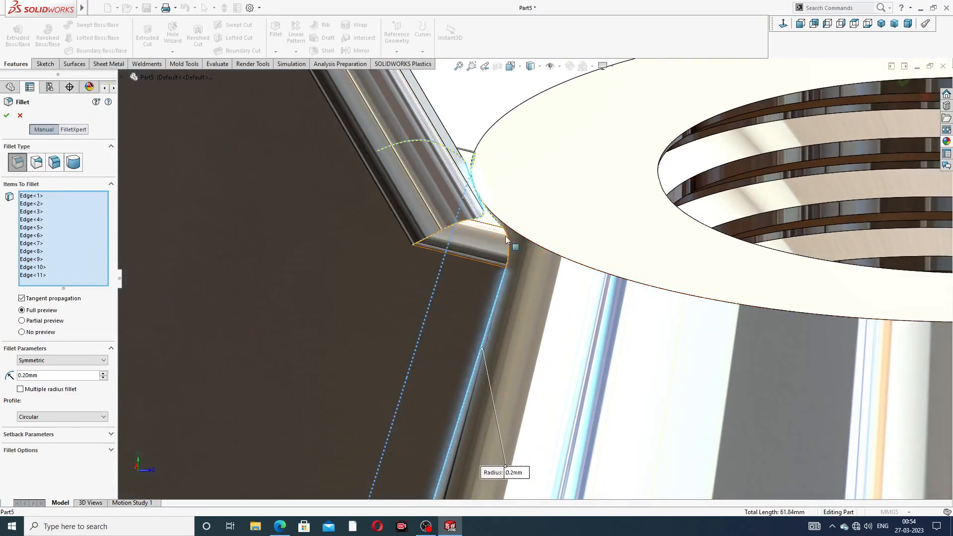
pyautogui.scroll(6, 504, 278)
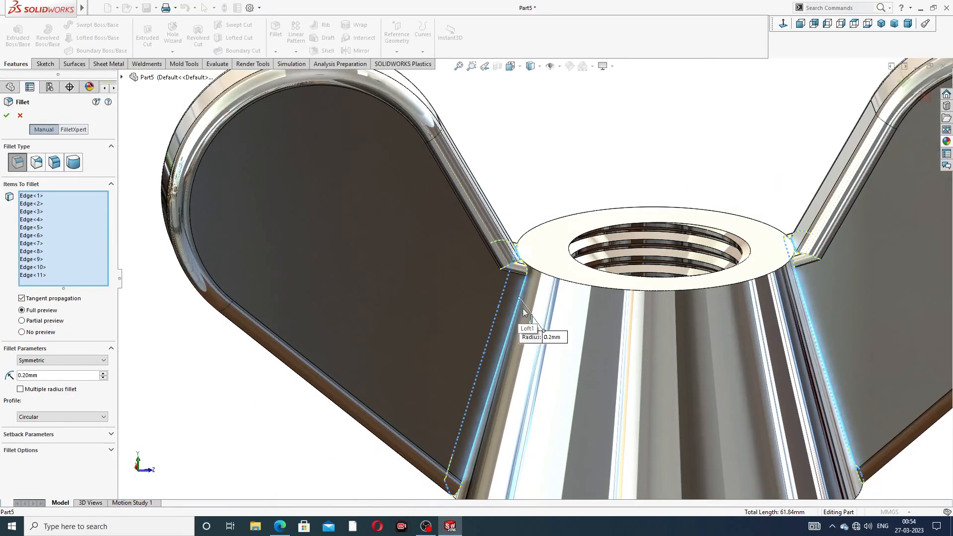
pyautogui.scroll(1, 528, 347)
pyautogui.moveTo(528, 346); pyautogui.dragTo(520, 329, button='middle')
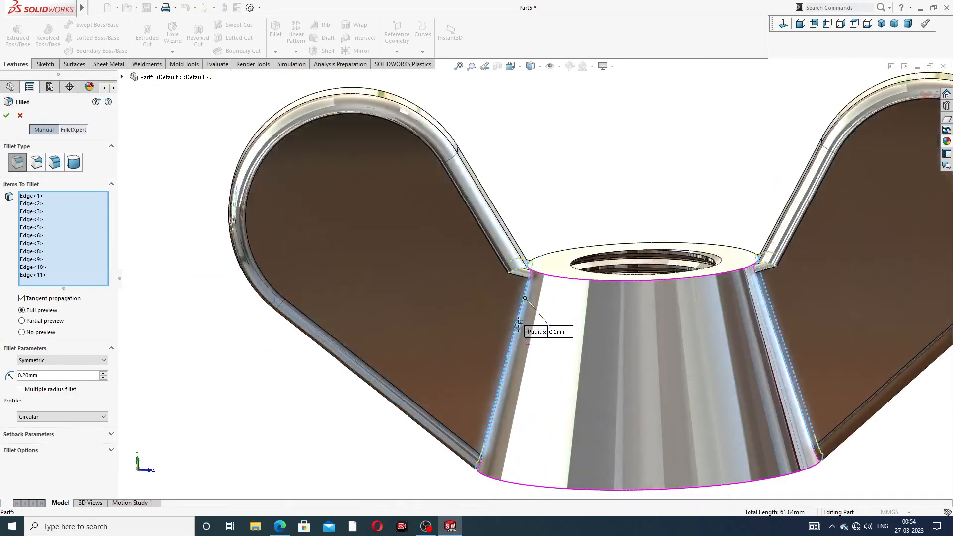
pyautogui.click(19, 116)
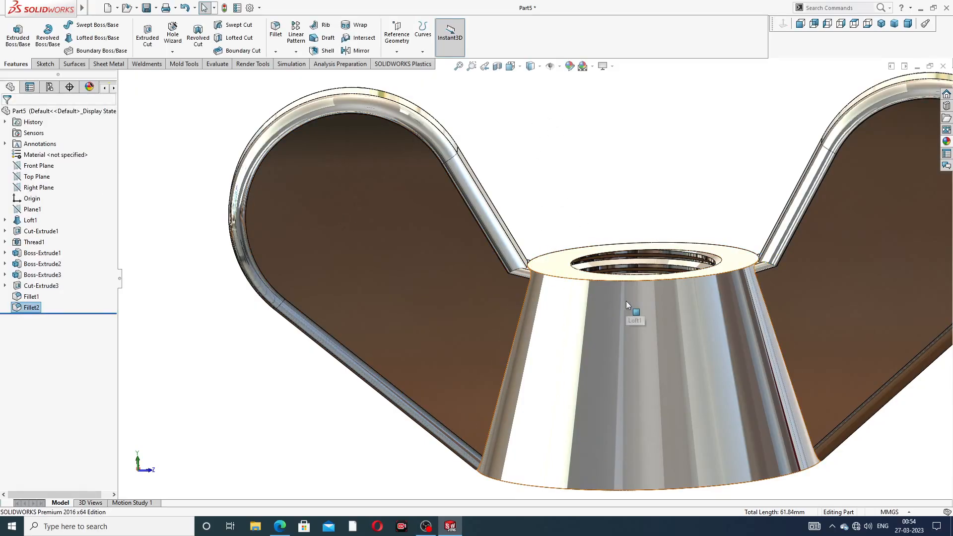
# - Try to apply a symmetric 4 mm fillet to one wing's side junction edge with the conical body
pyautogui.scroll(6, 627, 301)
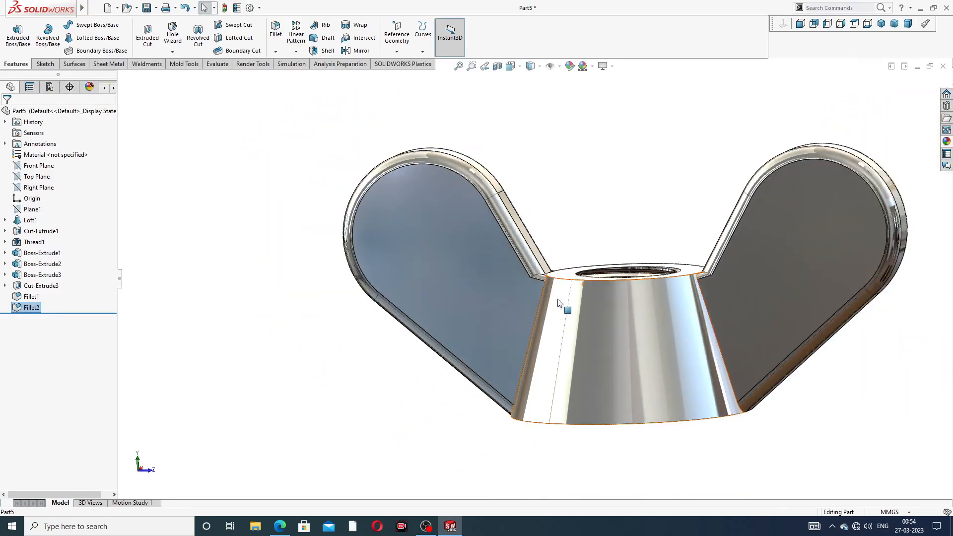
pyautogui.moveTo(557, 299); pyautogui.dragTo(623, 245, button='middle')
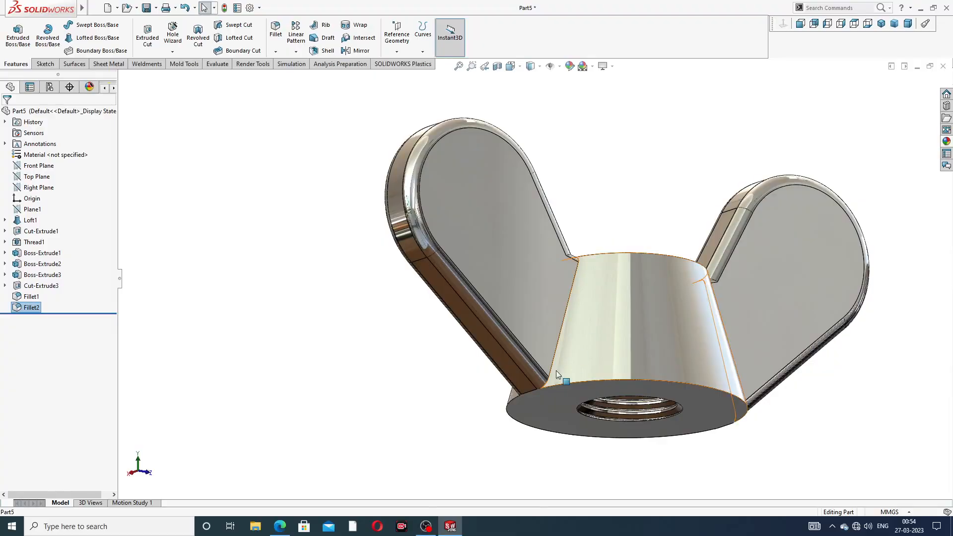
pyautogui.scroll(-6, 556, 370)
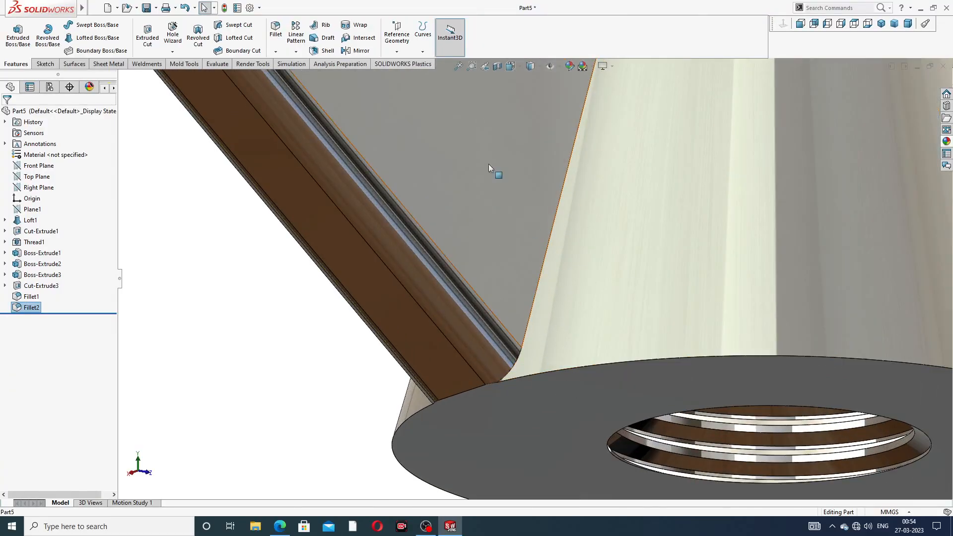
pyautogui.click(277, 35)
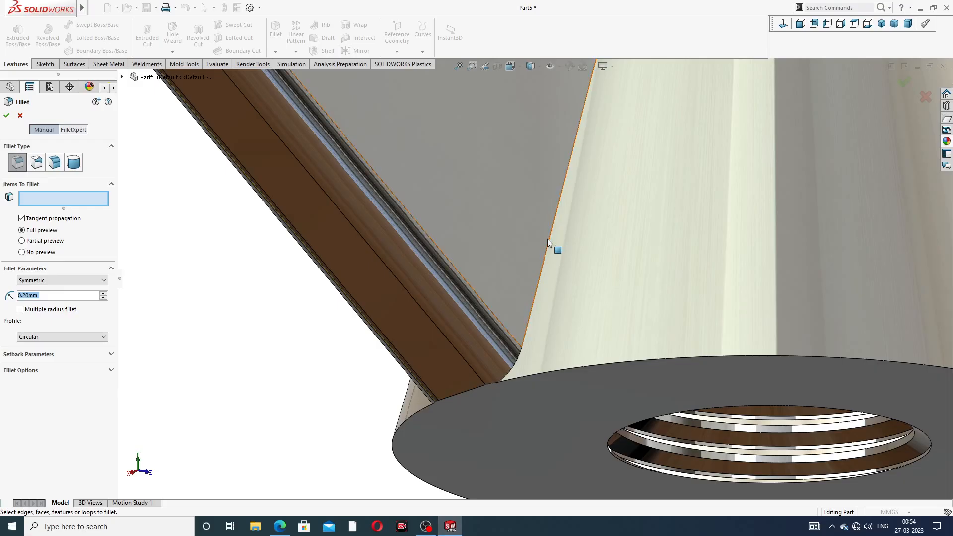
pyautogui.write('1')
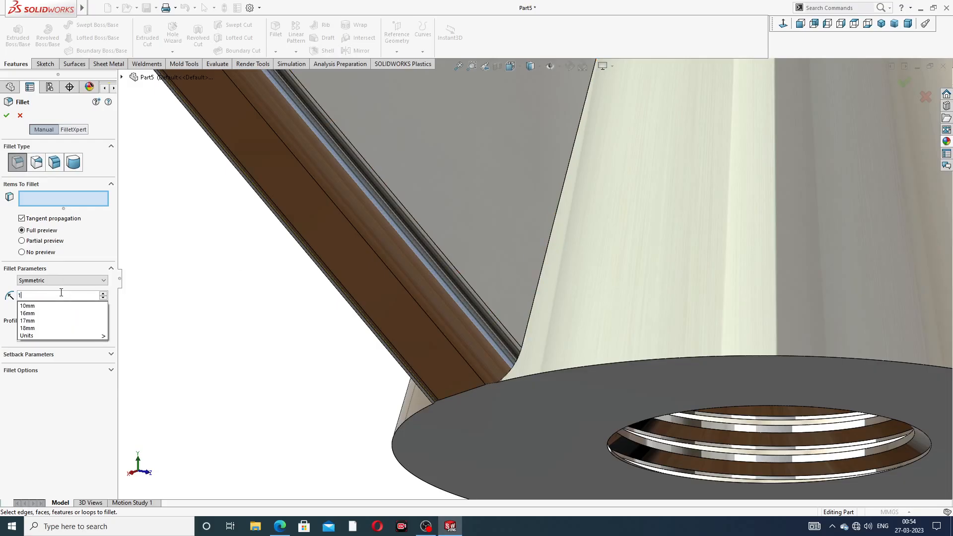
pyautogui.press('Return')
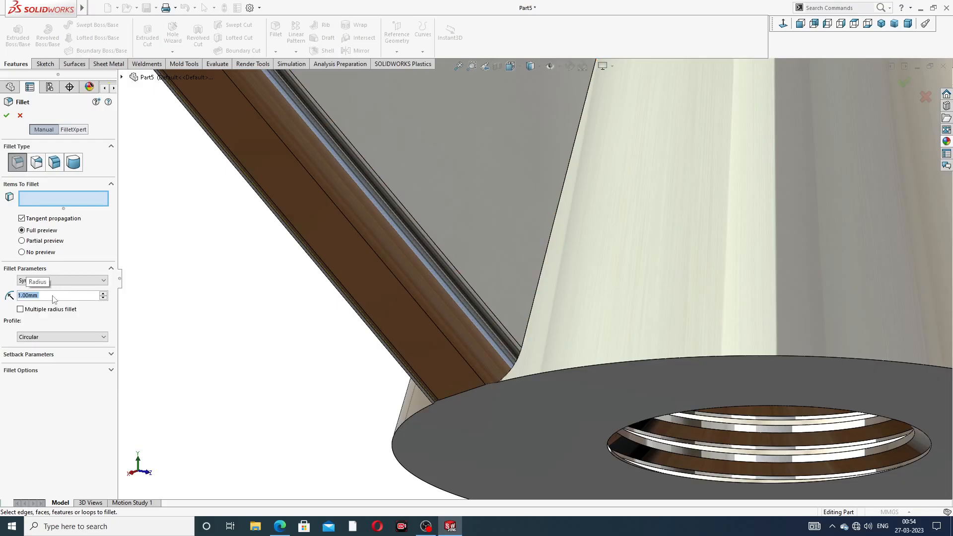
pyautogui.write('4')
pyautogui.press('Return')
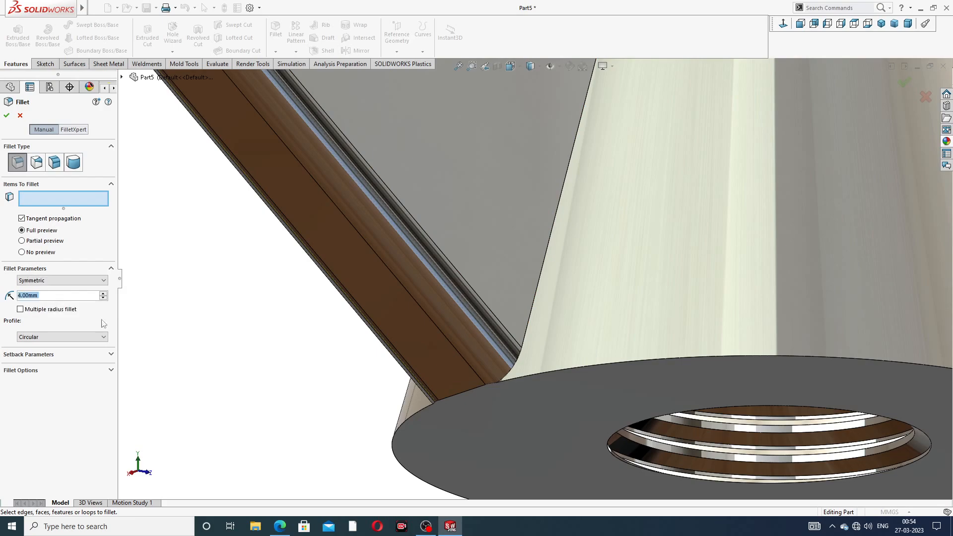
pyautogui.click(552, 228)
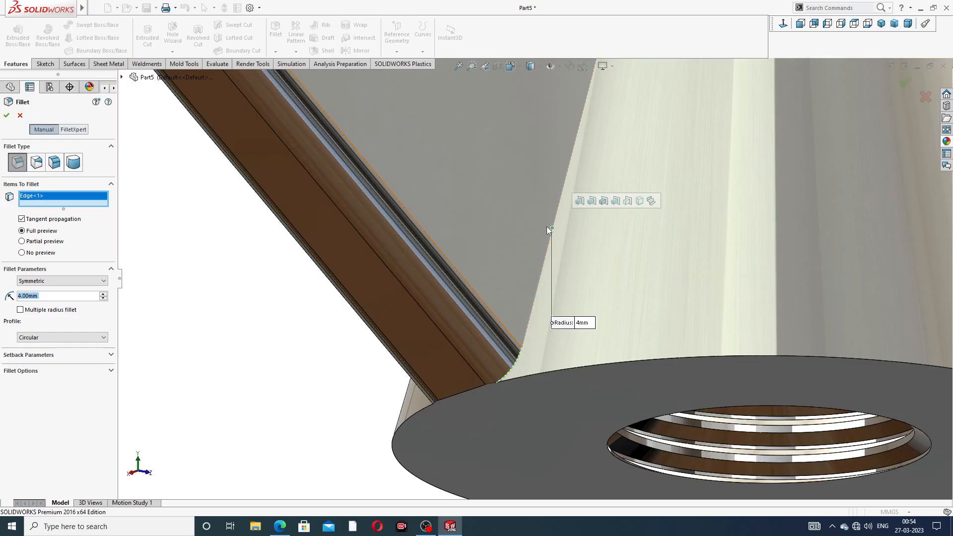
pyautogui.press('Return')
pyautogui.scroll(6, 462, 154)
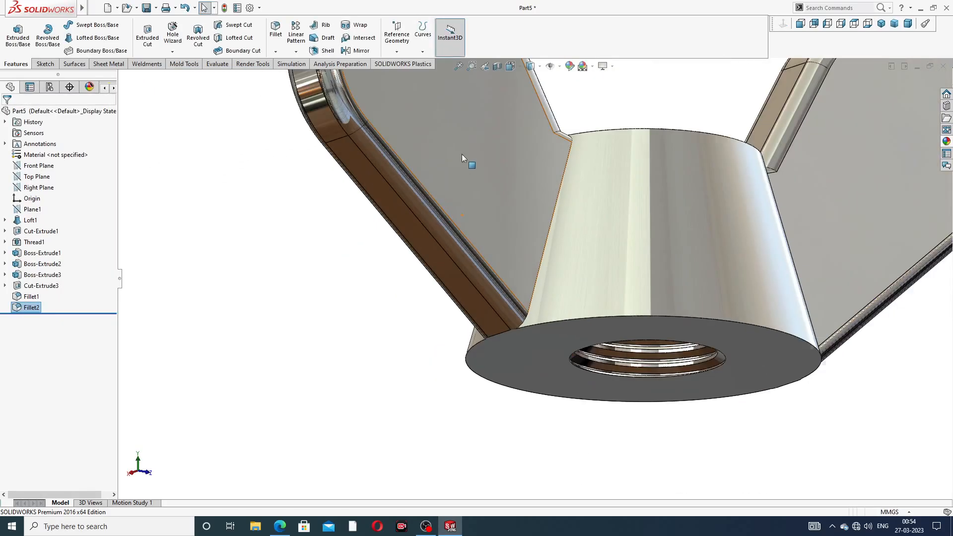
pyautogui.moveTo(510, 161); pyautogui.dragTo(455, 206, button='middle')
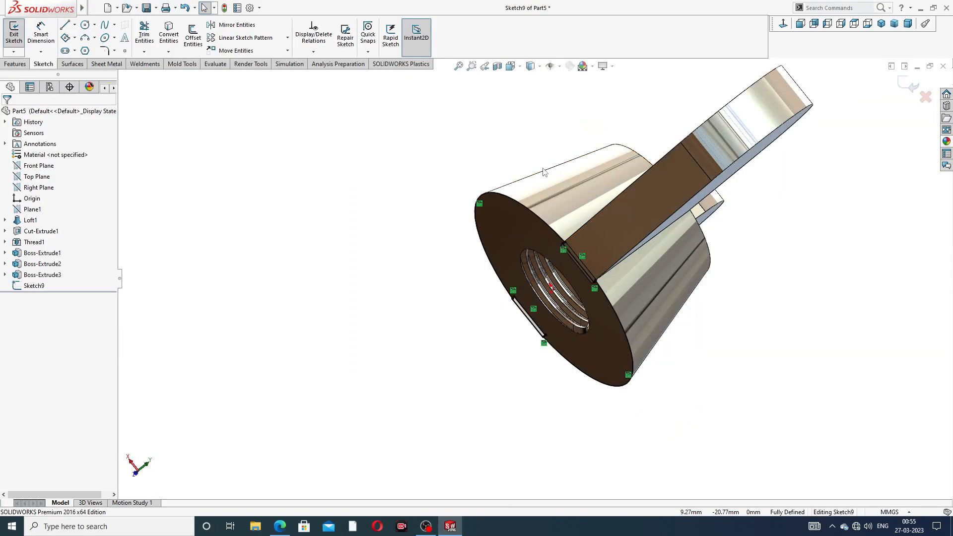
# - Extrude-cut the sketch on the body's base 5 mm blind away from the body, with the side to cut flipped
pyautogui.moveTo(544, 172); pyautogui.dragTo(507, 245, button='middle')
pyautogui.scroll(-2, 517, 232)
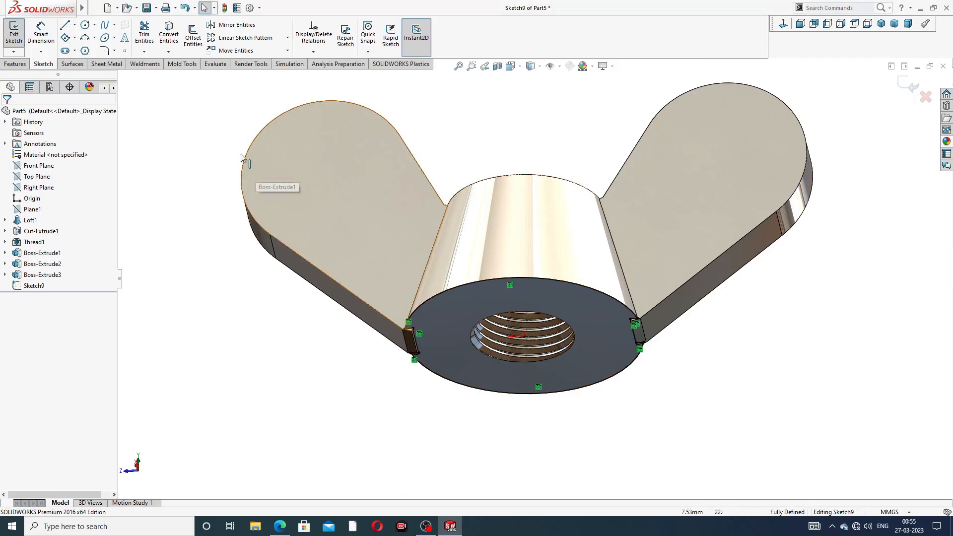
pyautogui.click(15, 64)
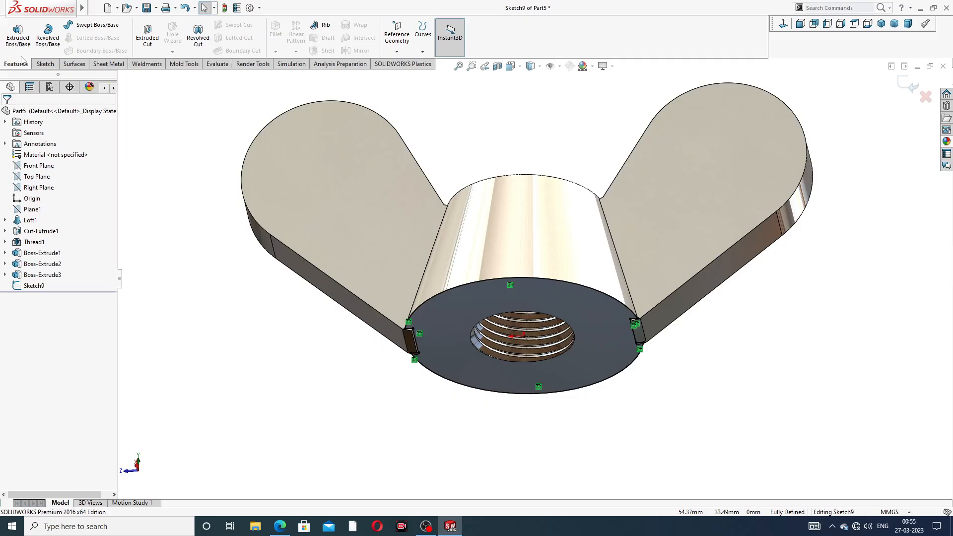
pyautogui.click(151, 39)
pyautogui.moveTo(344, 151); pyautogui.dragTo(347, 264, button='middle')
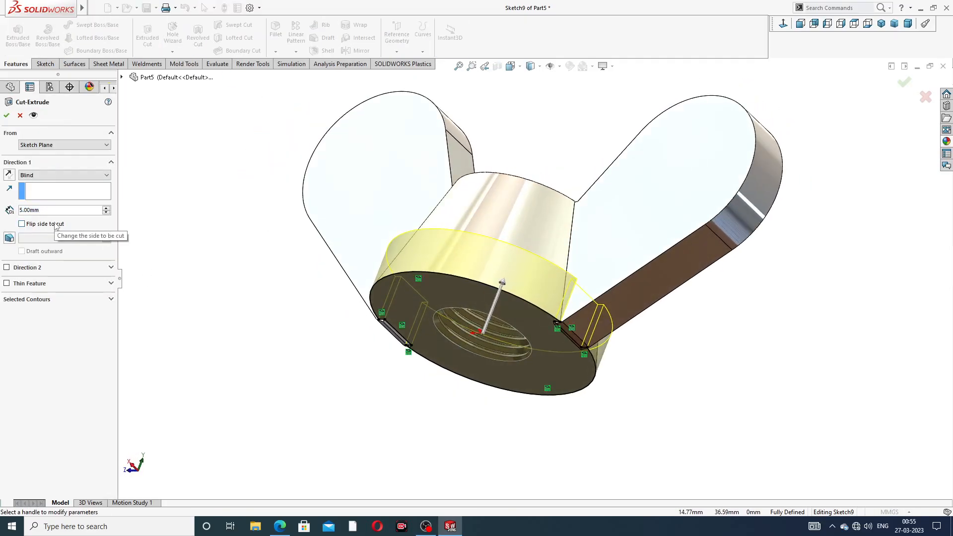
pyautogui.click(10, 175)
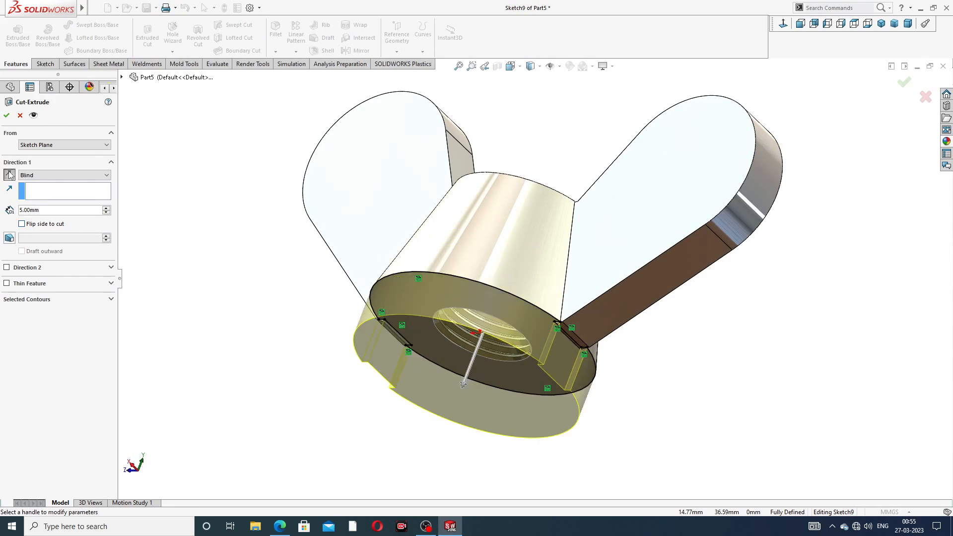
pyautogui.click(39, 226)
pyautogui.click(6, 116)
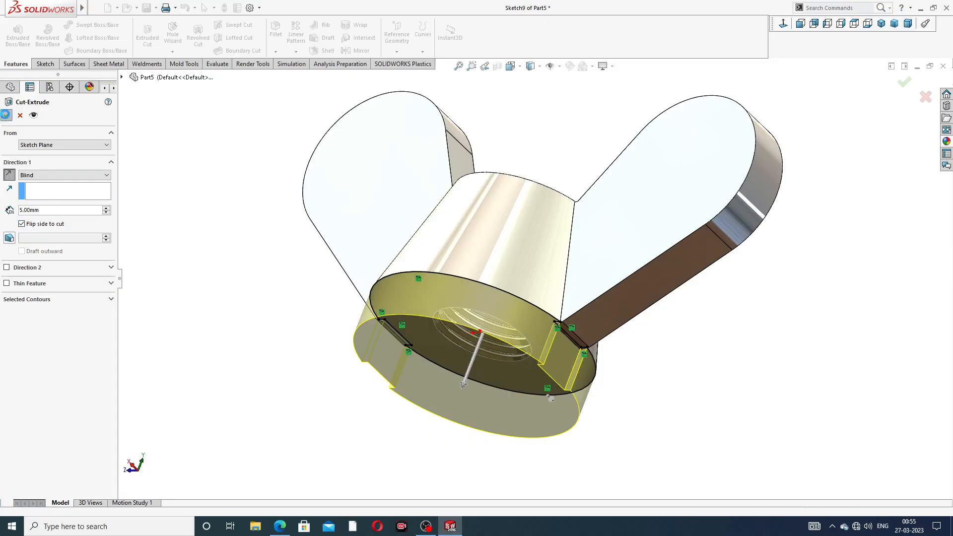
pyautogui.click(247, 224)
pyautogui.scroll(2, 376, 277)
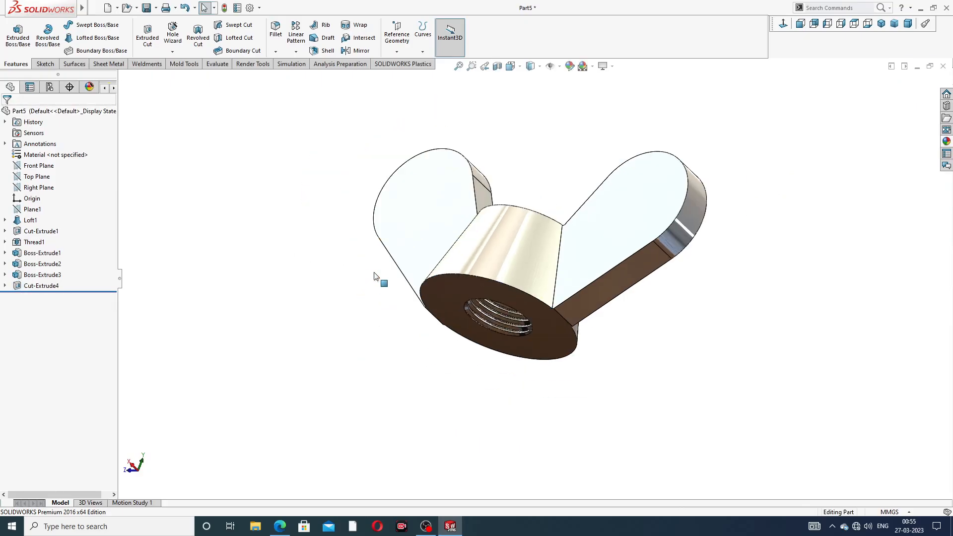
# - Set up a symmetric 1 mm fillet on both wings' junction edges along one side of the conical body
pyautogui.moveTo(416, 190); pyautogui.dragTo(469, 313, button='middle')
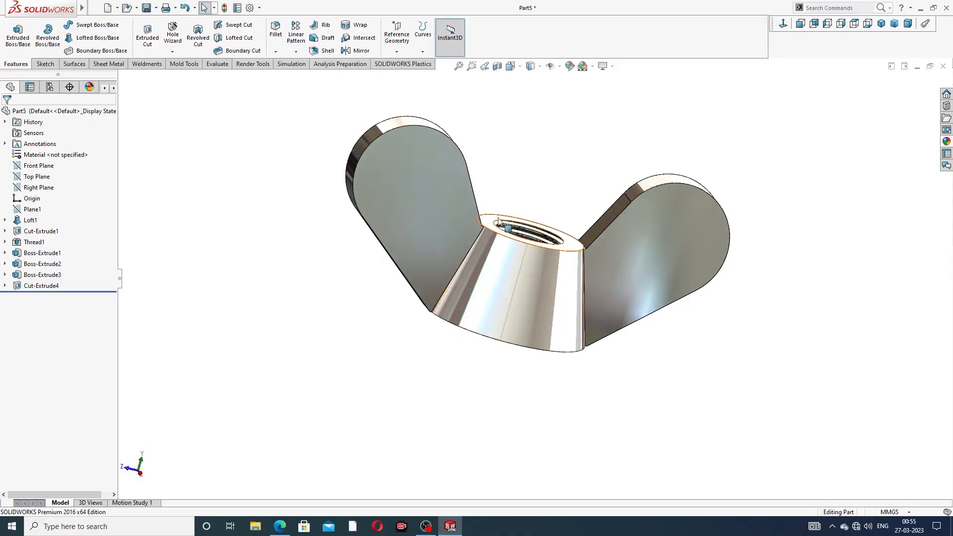
pyautogui.moveTo(484, 242); pyautogui.dragTo(442, 210, button='middle')
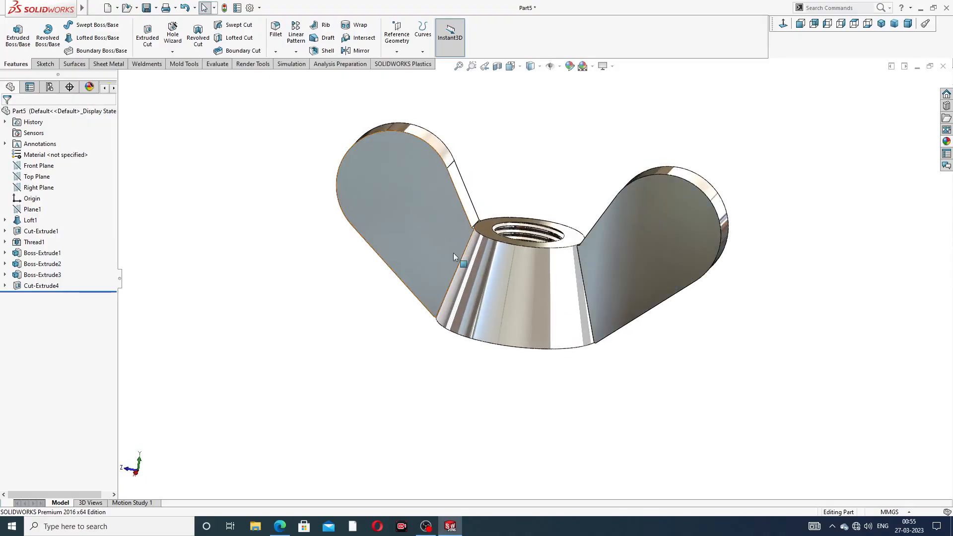
pyautogui.scroll(4, 454, 254)
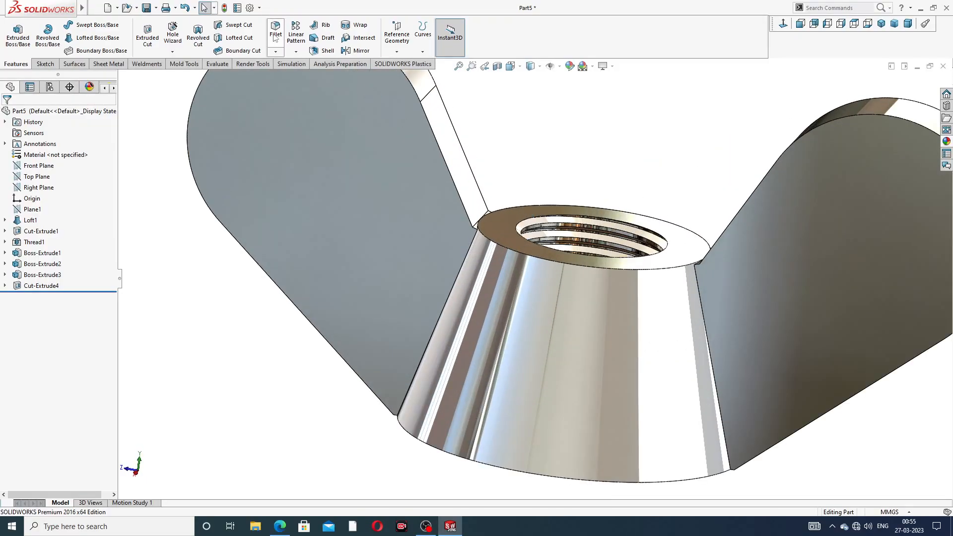
pyautogui.click(276, 34)
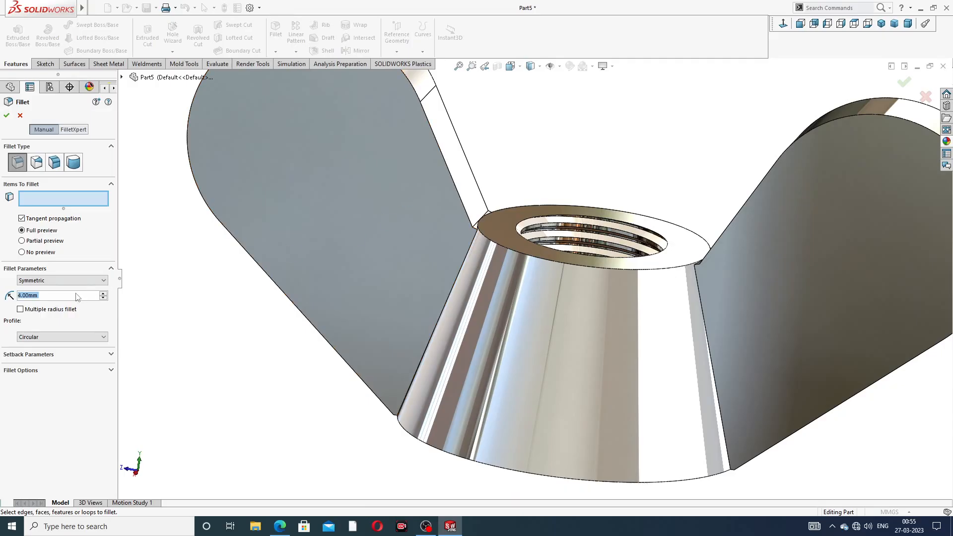
pyautogui.write('1')
pyautogui.press('Return')
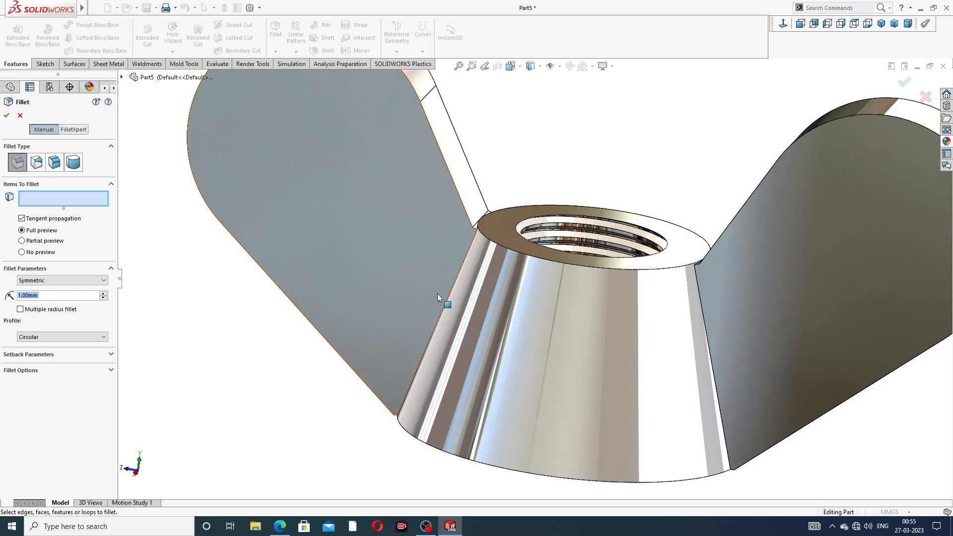
pyautogui.moveTo(461, 291); pyautogui.dragTo(468, 276, button='middle')
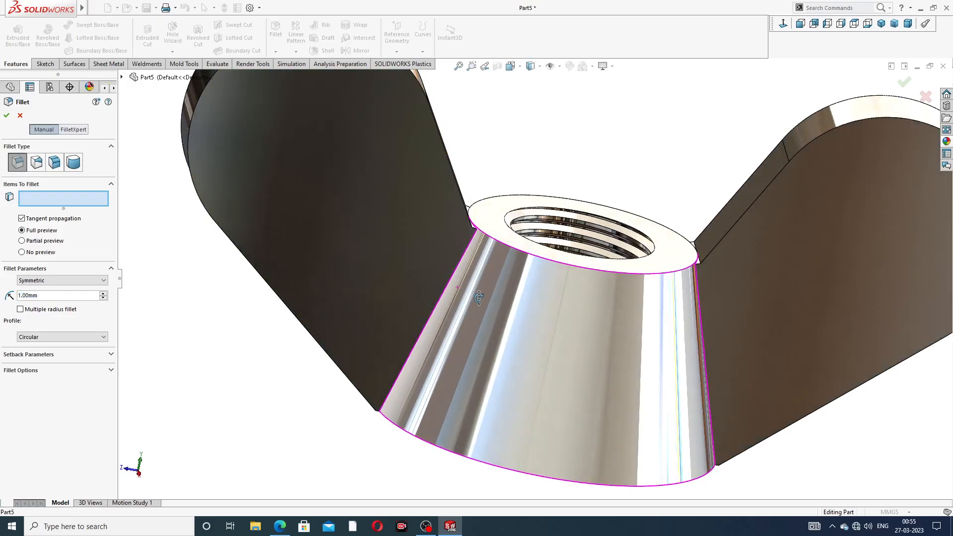
pyautogui.click(464, 259)
pyautogui.moveTo(472, 169); pyautogui.dragTo(459, 196, button='middle')
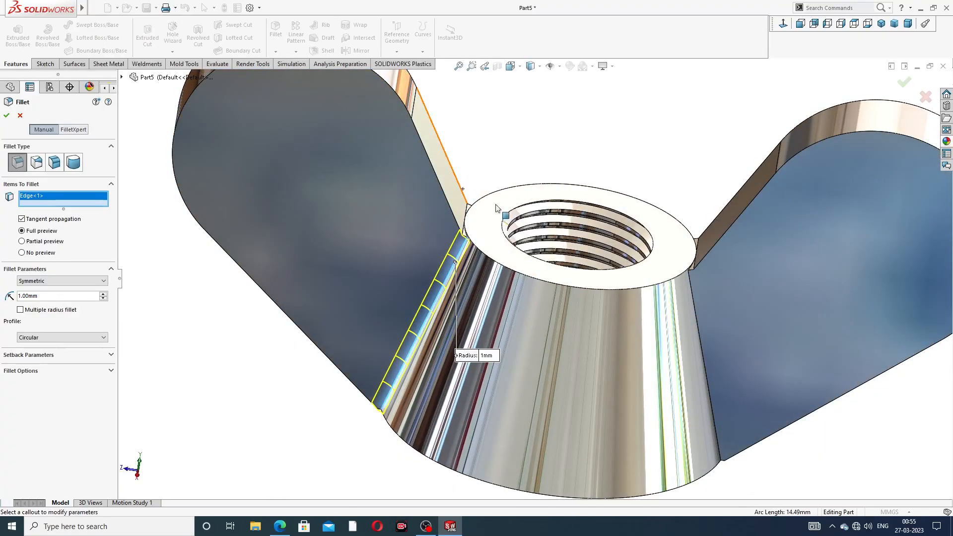
pyautogui.click(694, 287)
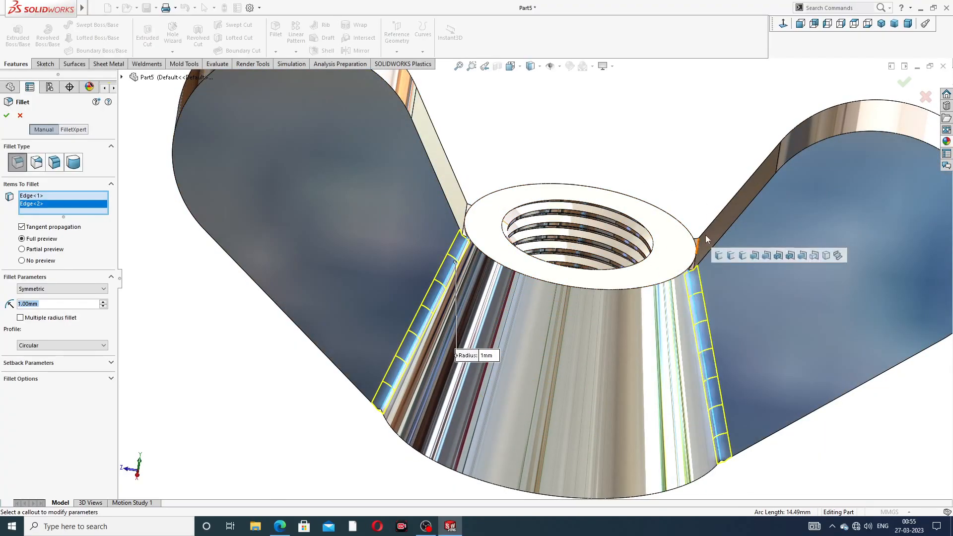
# - Add both wings' junction edges on the opposite side of the conical body to the fillet selection
pyautogui.moveTo(465, 151); pyautogui.dragTo(432, 317, button='middle')
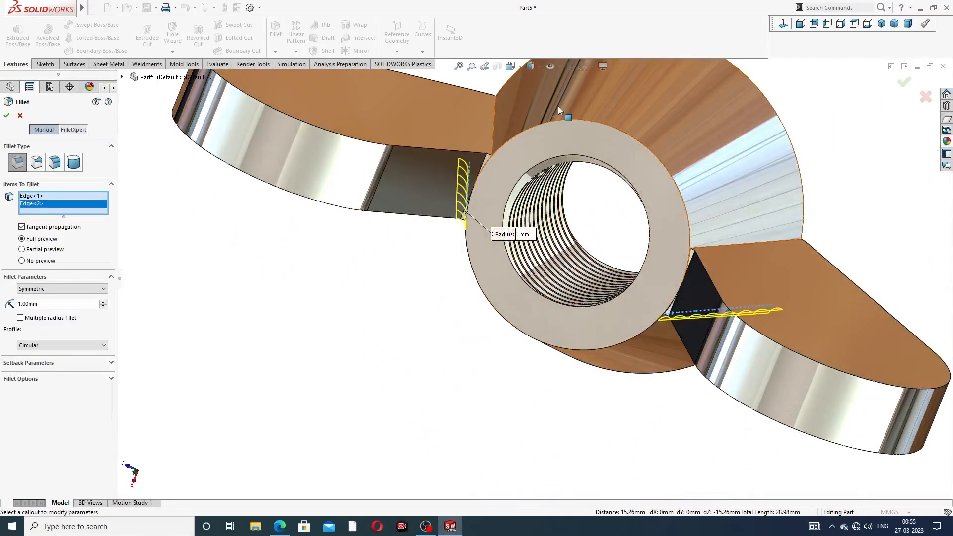
pyautogui.click(496, 123)
pyautogui.moveTo(728, 296); pyautogui.dragTo(730, 294, button='middle')
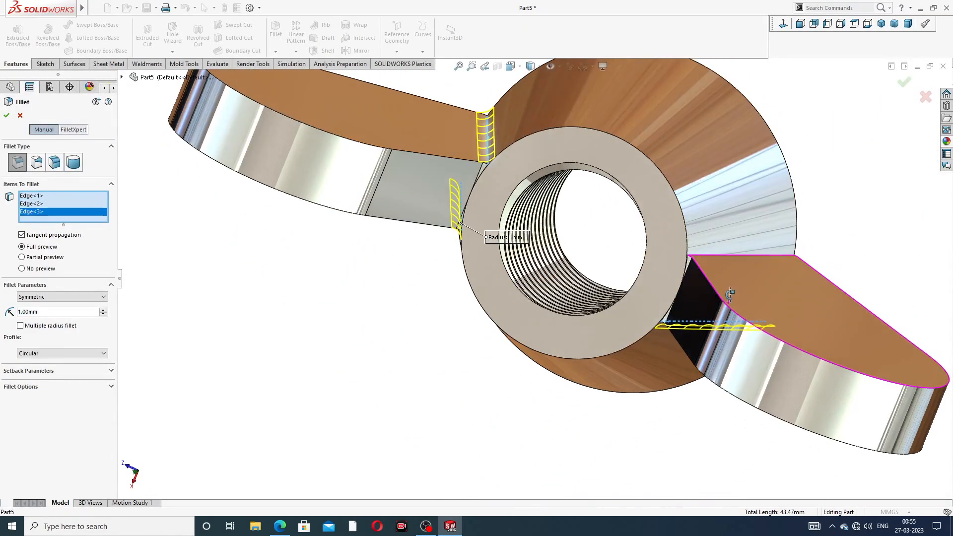
pyautogui.click(726, 255)
pyautogui.moveTo(497, 201); pyautogui.dragTo(508, 143, button='middle')
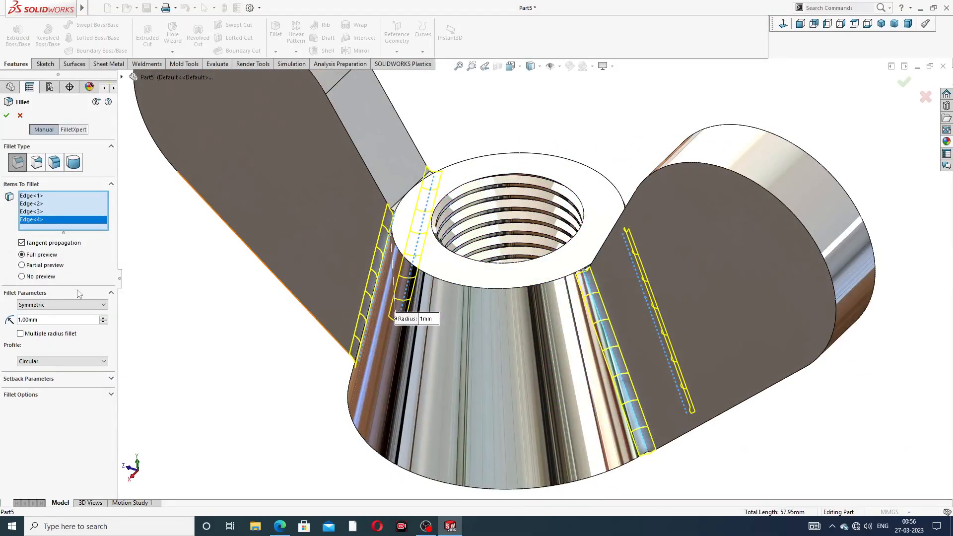
# - Try a 2 mm radius for the fillet on the four wing-to-body junction edges
pyautogui.moveTo(46, 321); pyautogui.dragTo(14, 322)
pyautogui.write('2')
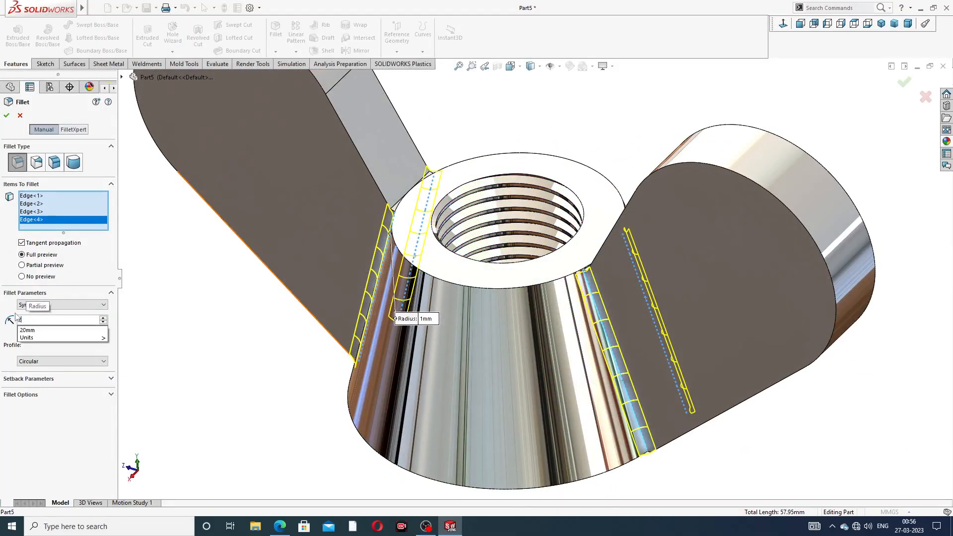
pyautogui.press('Return')
pyautogui.moveTo(410, 274); pyautogui.dragTo(432, 189, button='middle')
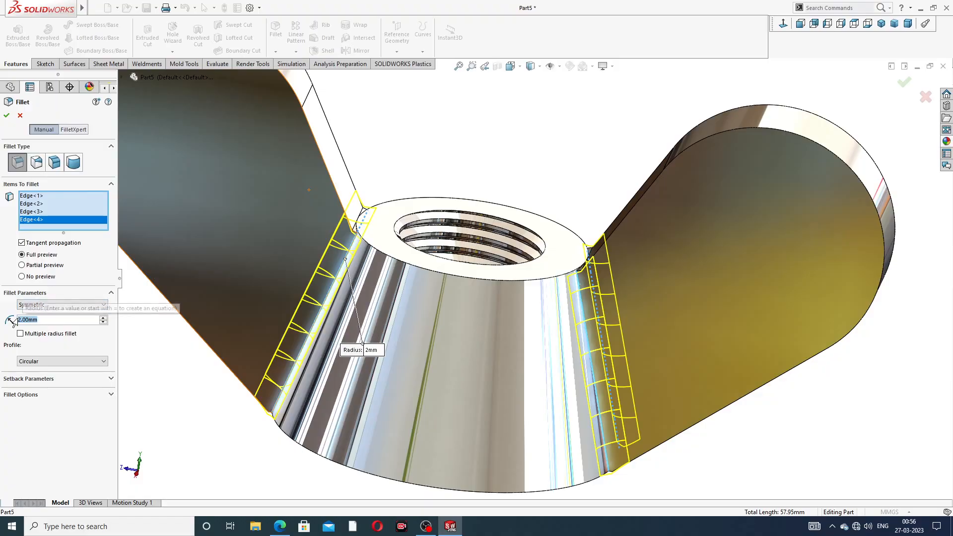
# - Set the wing-to-body junction fillet's radius to 1.2 mm and create the fillet
pyautogui.write('1.2')
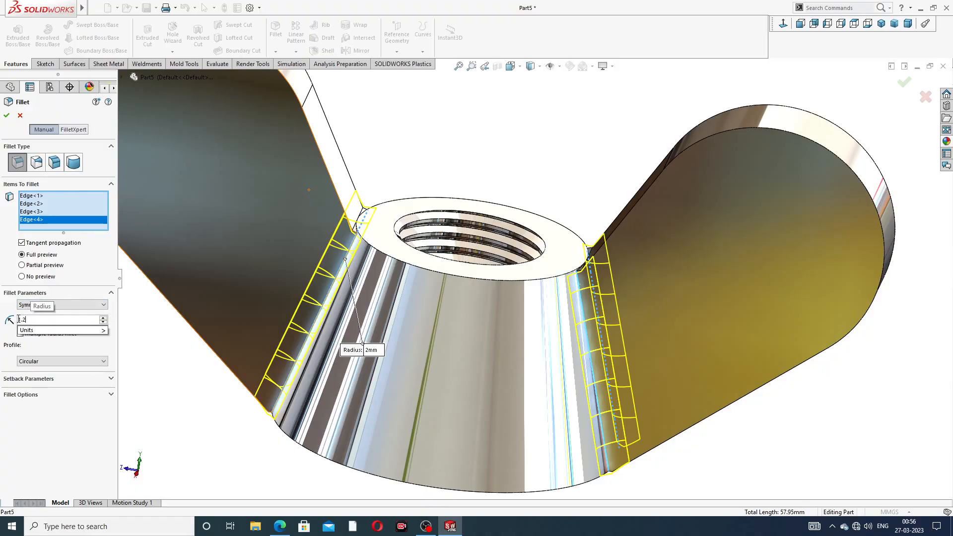
pyautogui.press('Return')
pyautogui.click(7, 116)
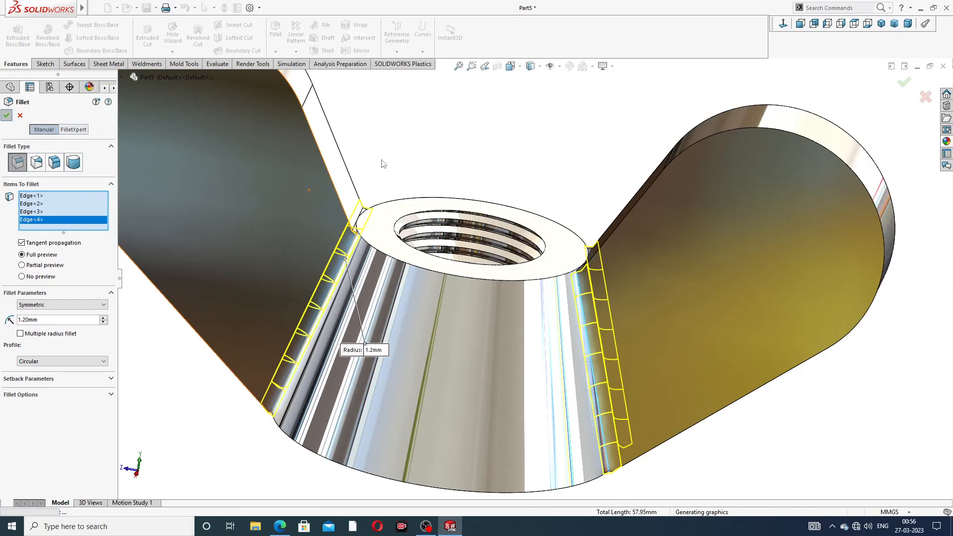
# - Fillet the front and back outline edges of both wings with a symmetric 1.2 mm radius
pyautogui.scroll(2, 468, 221)
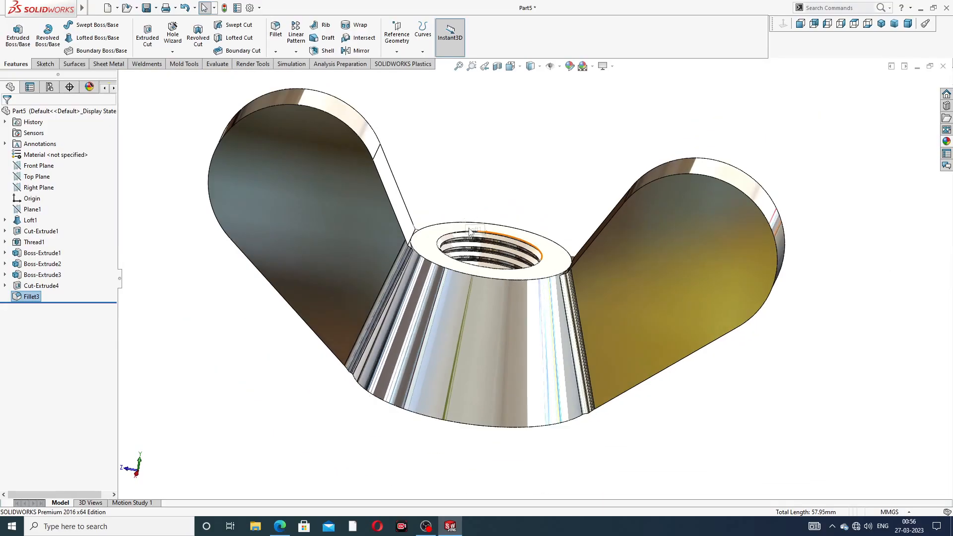
pyautogui.moveTo(469, 231); pyautogui.dragTo(513, 215, button='middle')
pyautogui.scroll(-5, 515, 202)
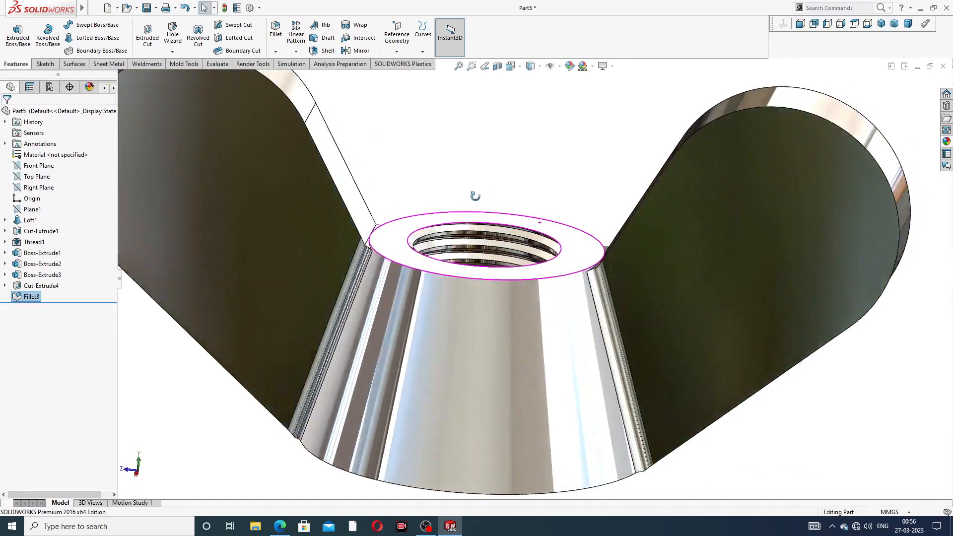
pyautogui.scroll(4, 471, 197)
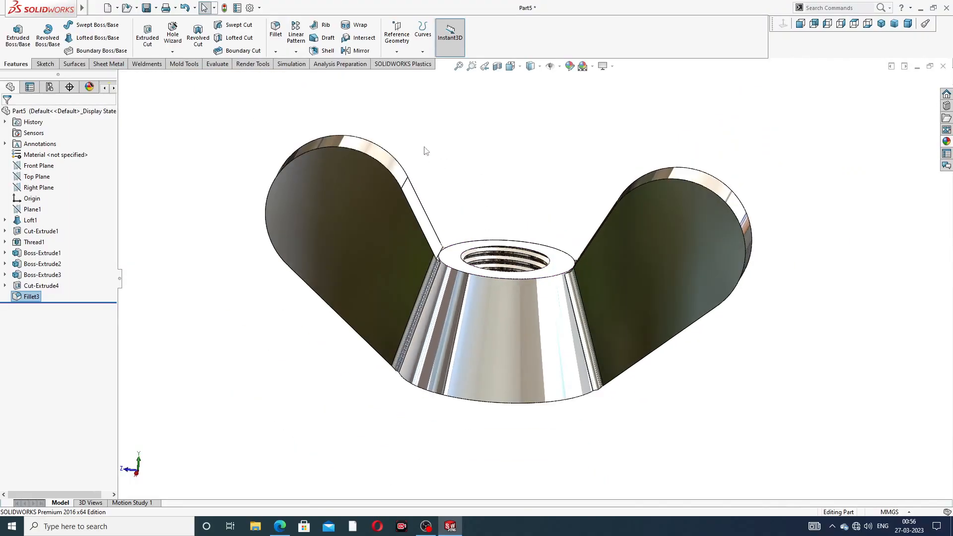
pyautogui.click(276, 31)
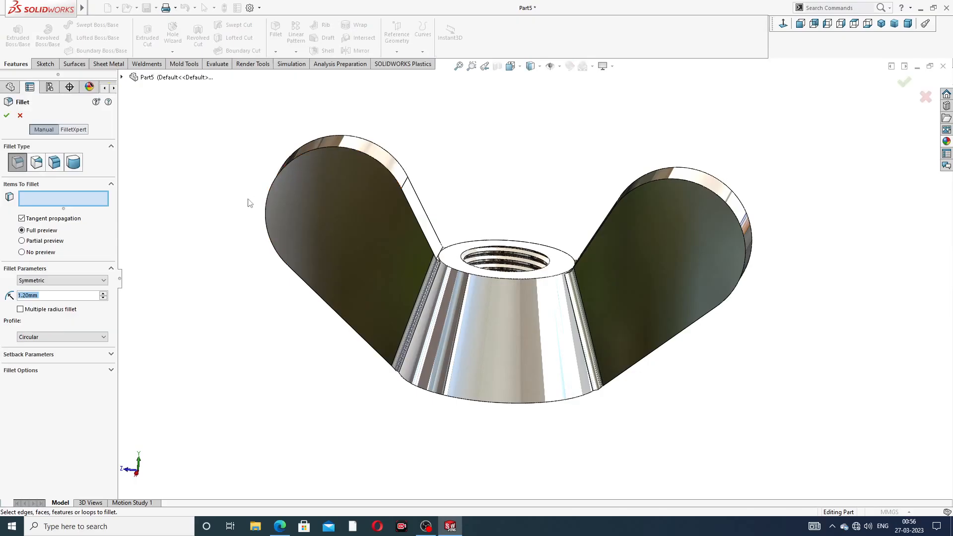
pyautogui.click(372, 158)
pyautogui.click(380, 145)
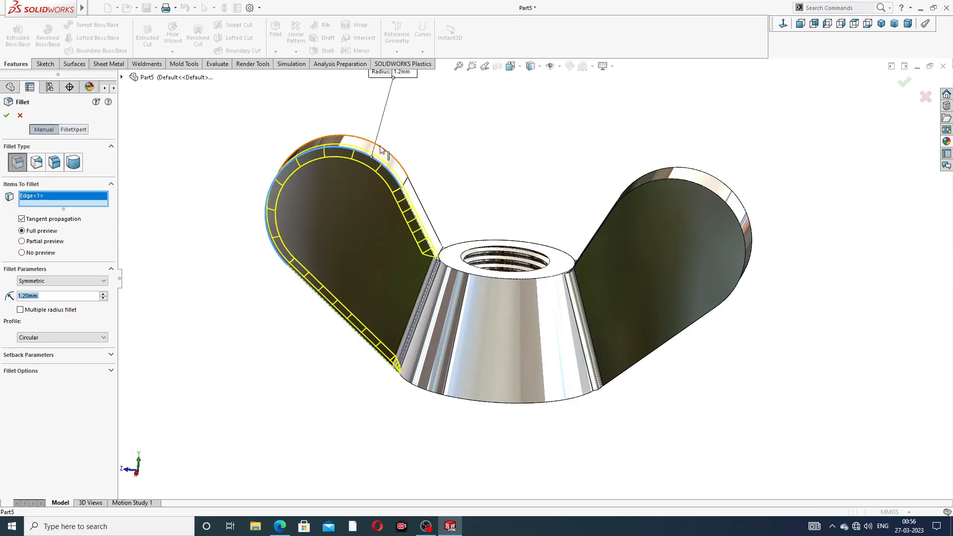
pyautogui.click(683, 183)
pyautogui.click(678, 170)
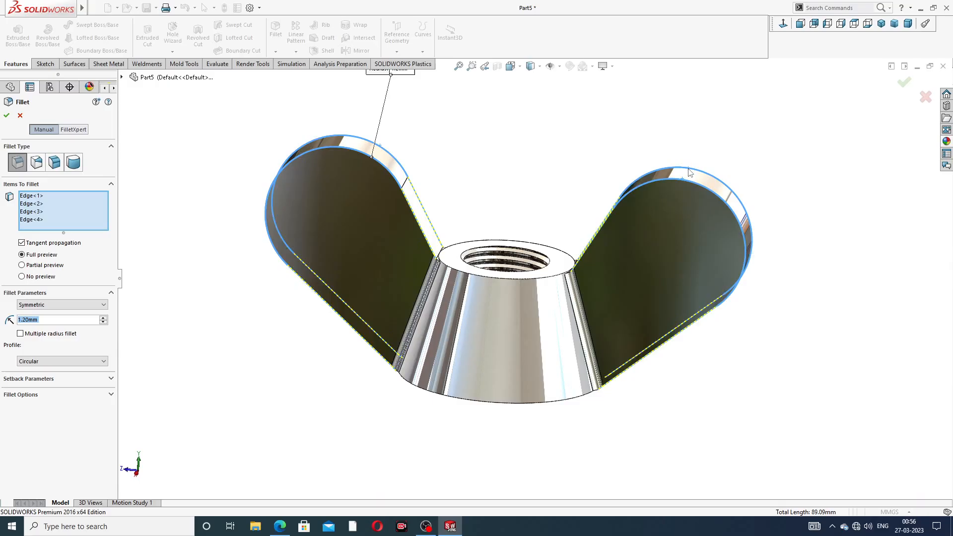
pyautogui.moveTo(536, 232); pyautogui.dragTo(520, 250, button='middle')
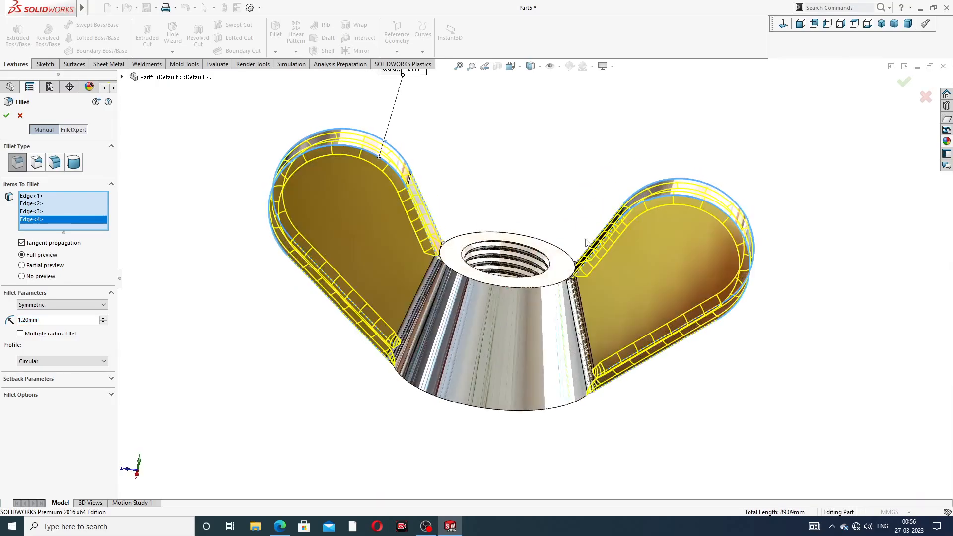
pyautogui.click(903, 84)
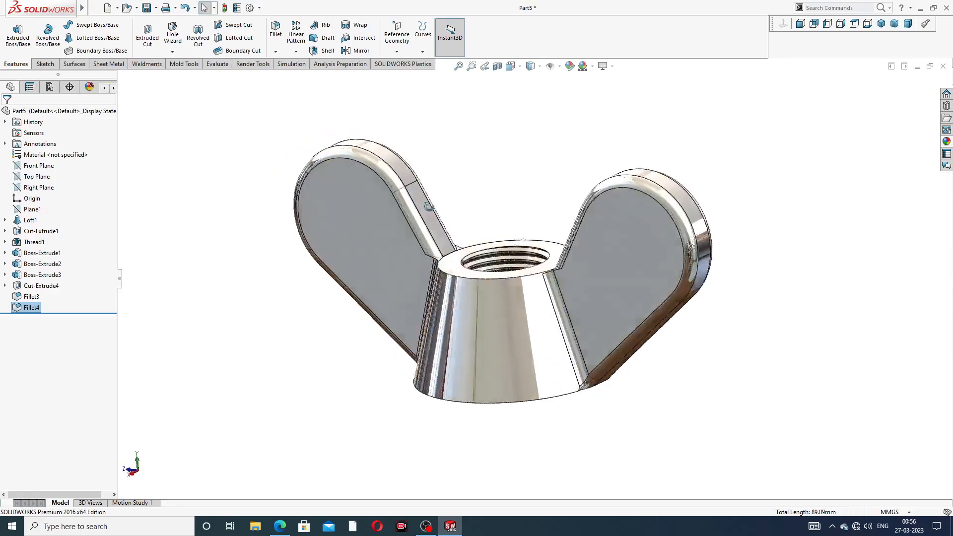
# - Set up a symmetric 0.5 mm fillet on the first wing's two short junction edges beside the threaded top face
pyautogui.scroll(-3, 485, 193)
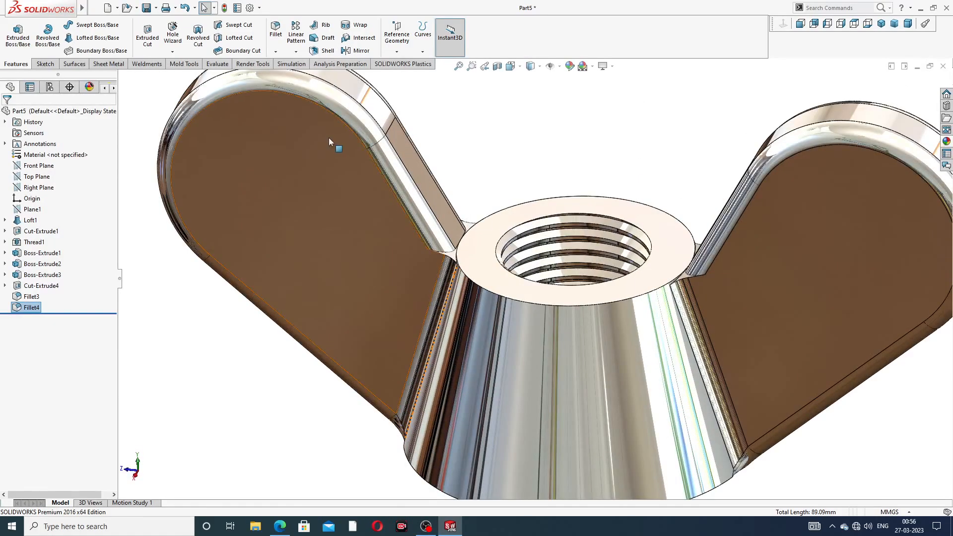
pyautogui.click(276, 29)
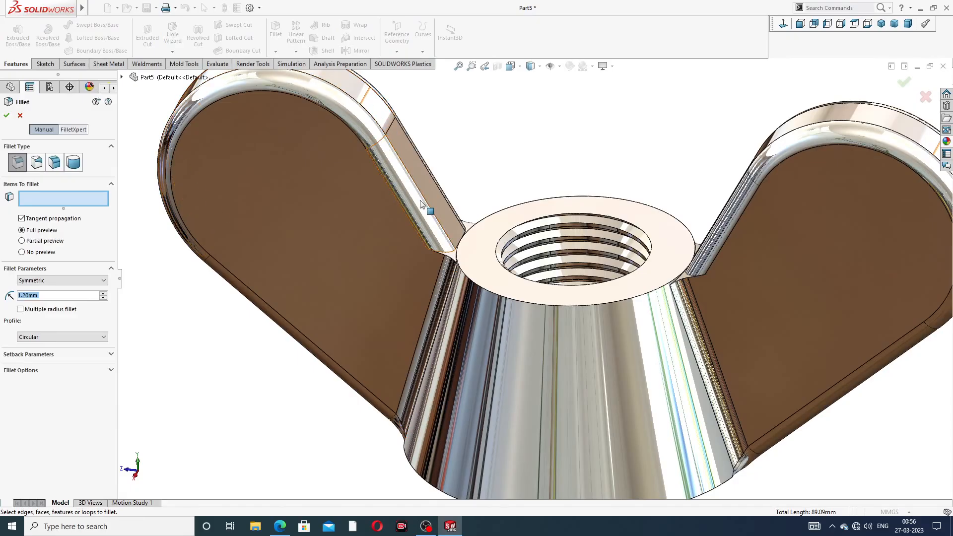
pyautogui.write('0.5')
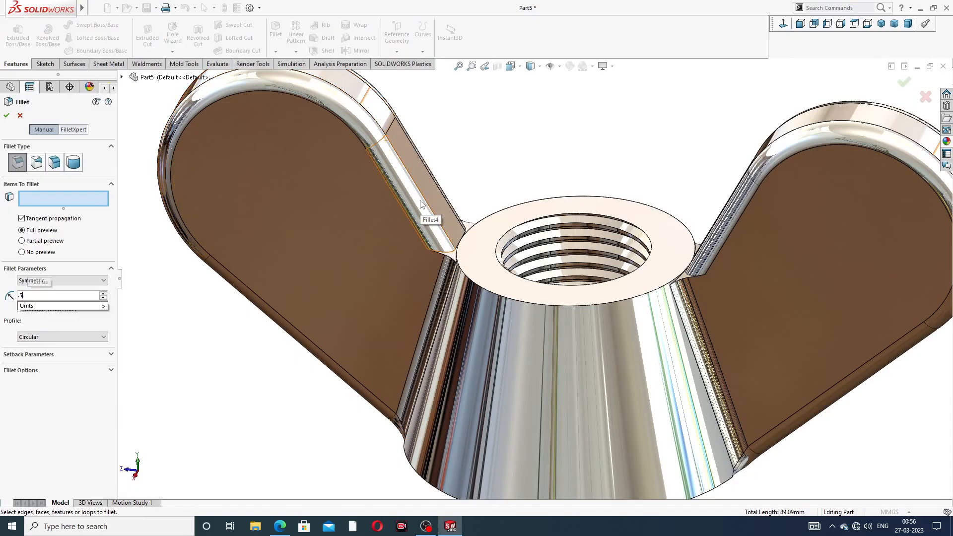
pyautogui.press('Return')
pyautogui.scroll(-5, 444, 226)
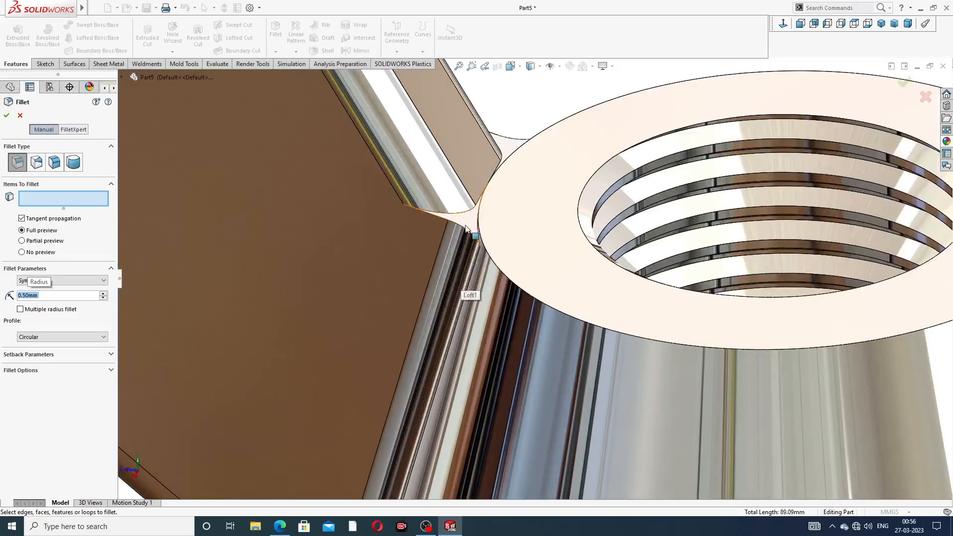
pyautogui.click(463, 229)
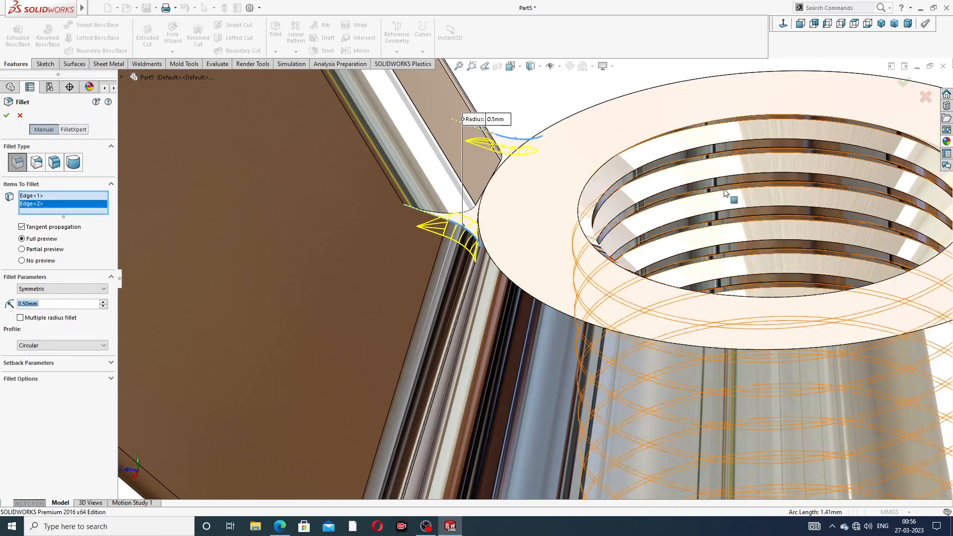
# - Add the opposite wing's two short junction edges beside the top face and create the 0.5 mm fillet
pyautogui.scroll(3, 687, 298)
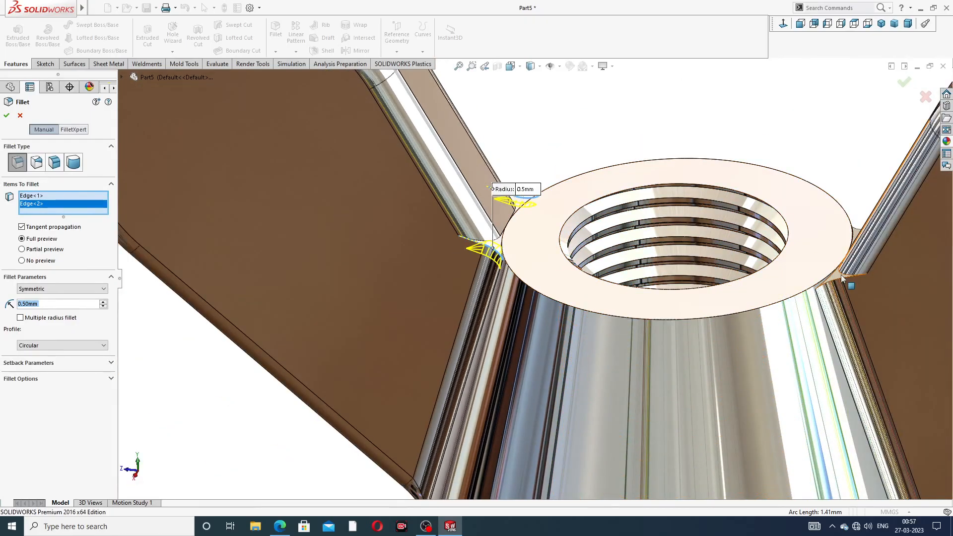
pyautogui.click(844, 278)
pyautogui.scroll(-3, 860, 219)
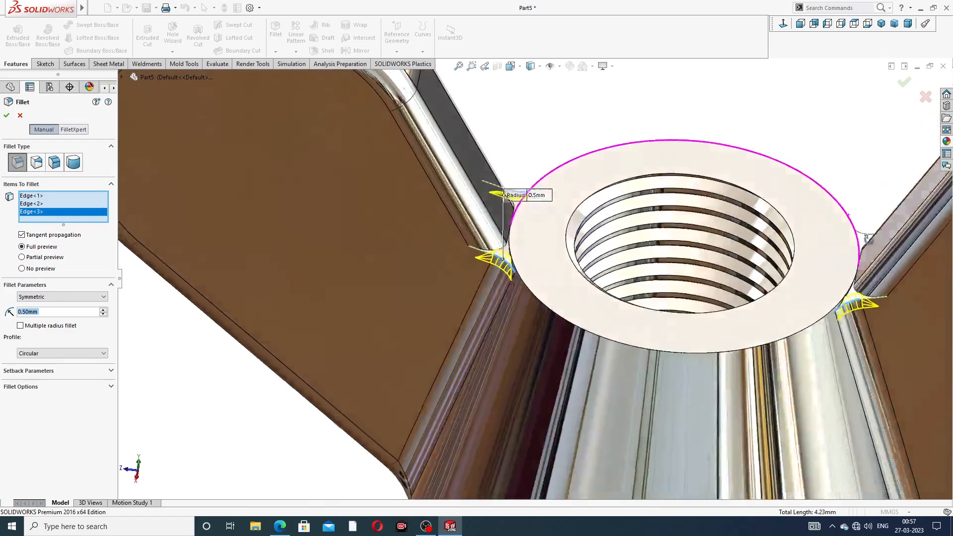
pyautogui.click(795, 240)
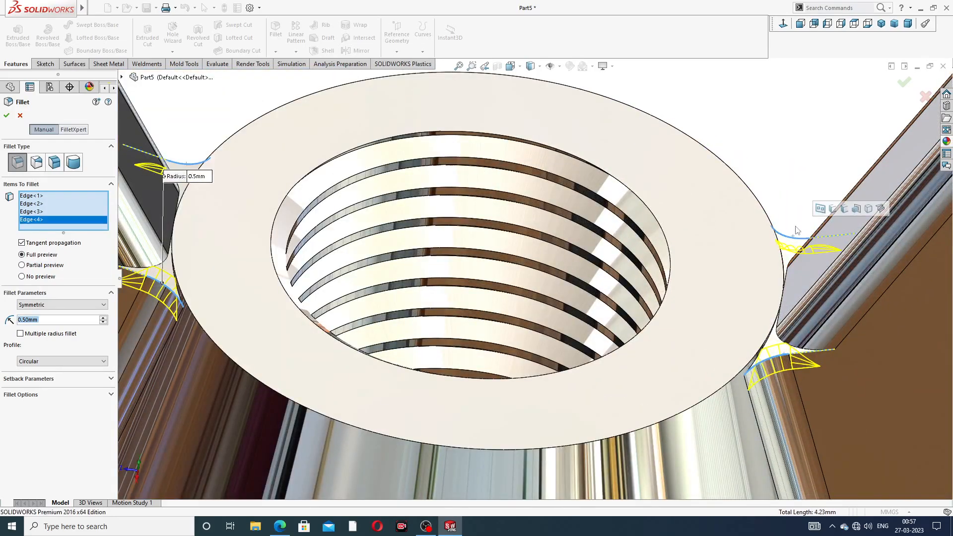
pyautogui.scroll(3, 800, 225)
pyautogui.click(905, 83)
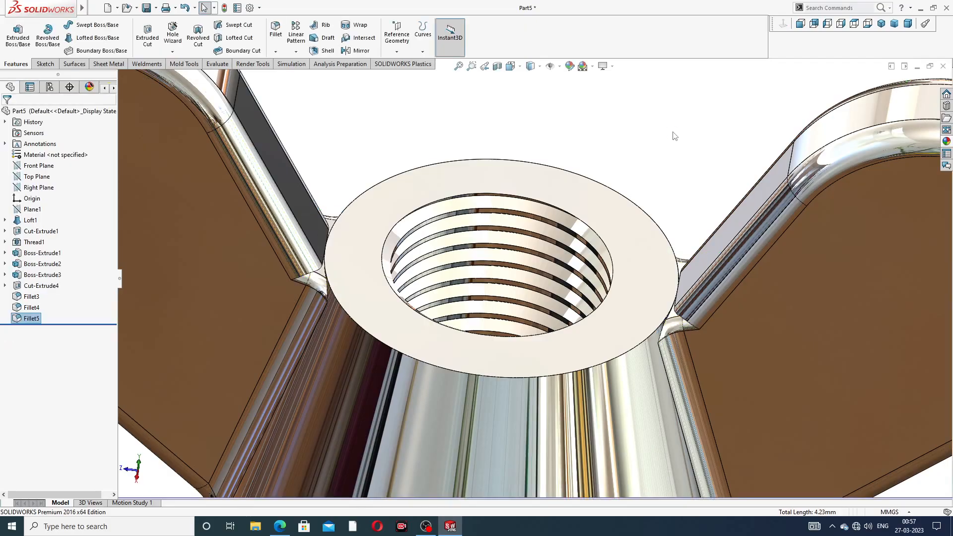
# - Inspect the filleted wing nut from above and below and compare it with the dimensioned PDF drawing
pyautogui.scroll(3, 680, 221)
pyautogui.scroll(2, 680, 222)
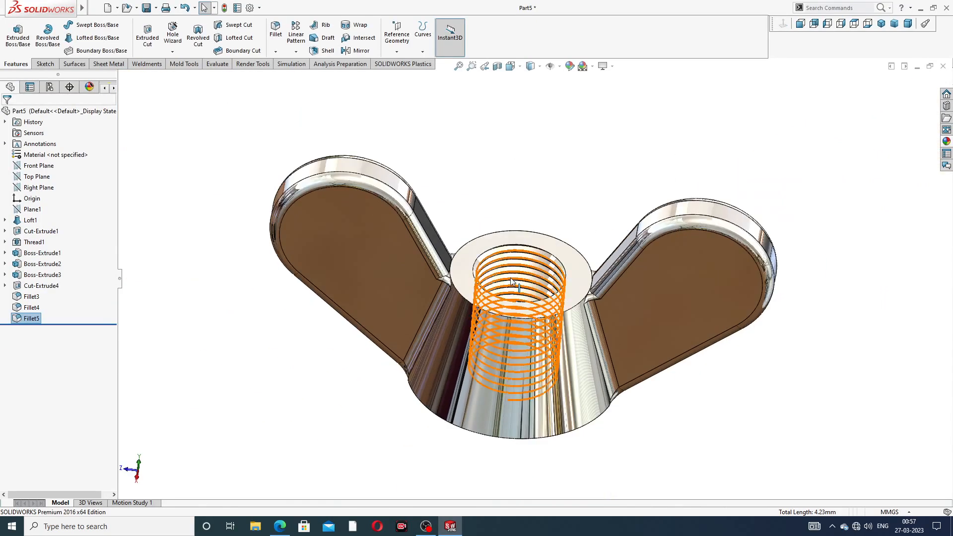
pyautogui.moveTo(511, 278); pyautogui.dragTo(495, 291, button='middle')
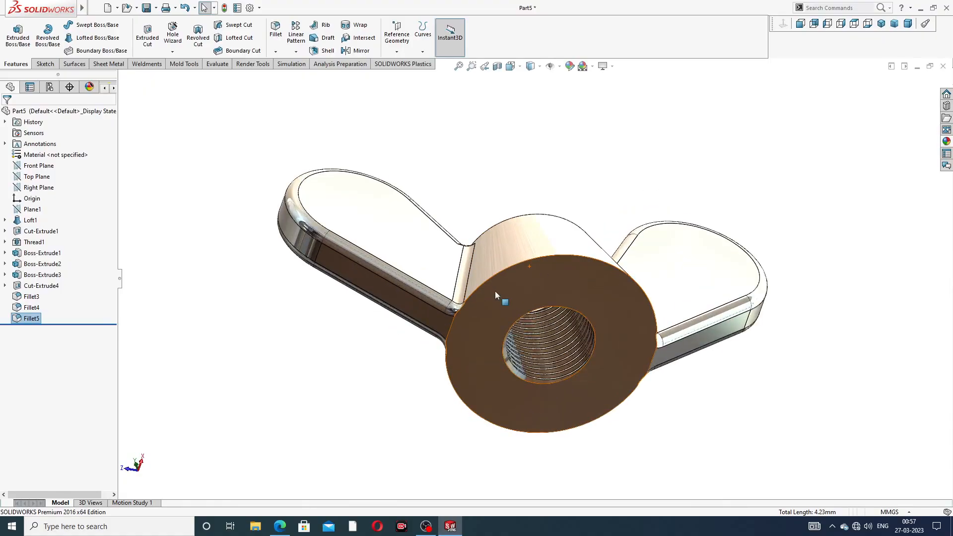
pyautogui.scroll(-2, 495, 291)
pyautogui.moveTo(501, 174); pyautogui.dragTo(517, 310, button='middle')
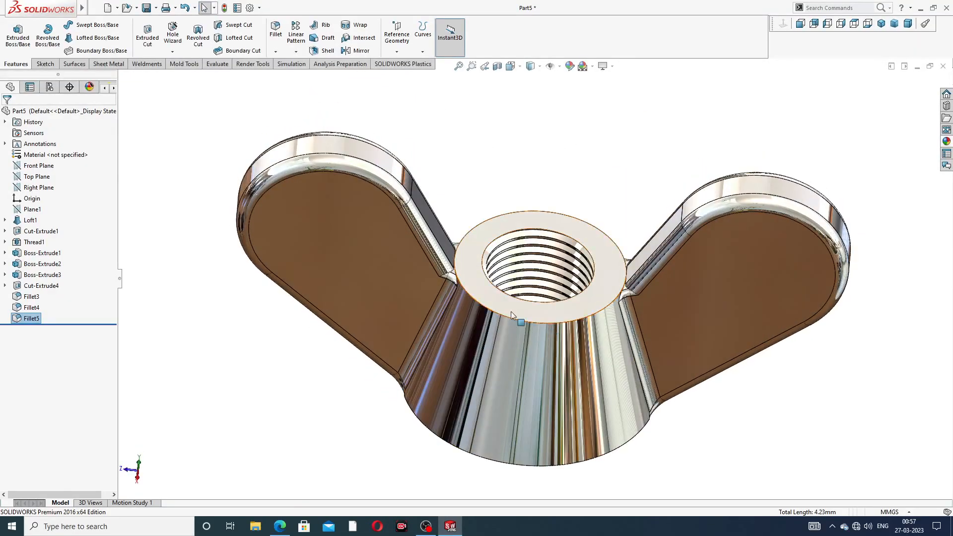
pyautogui.click(281, 518)
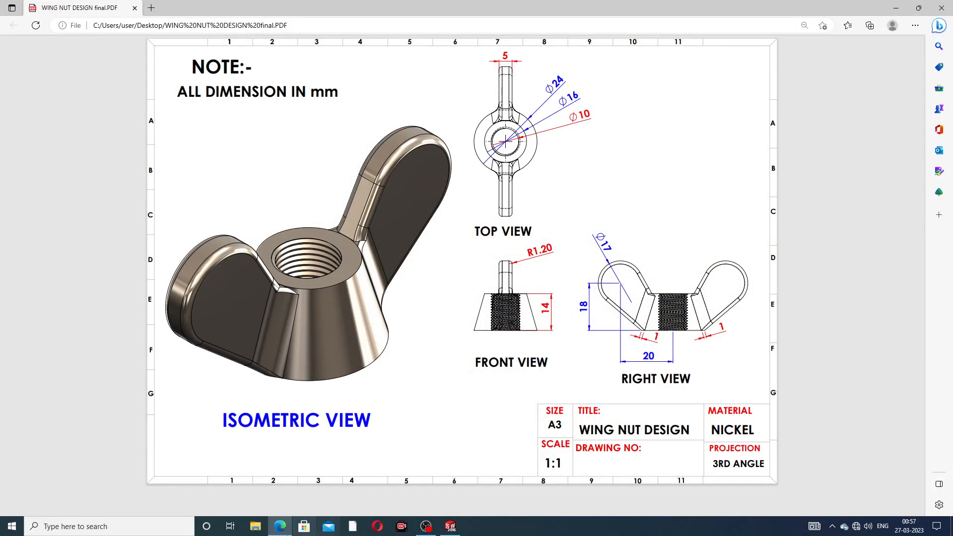
pyautogui.click(280, 524)
# - Show the wing nut in isometric view and examine its filleted wings and threaded body
pyautogui.moveTo(555, 335); pyautogui.dragTo(563, 290, button='middle')
pyautogui.scroll(-1, 582, 292)
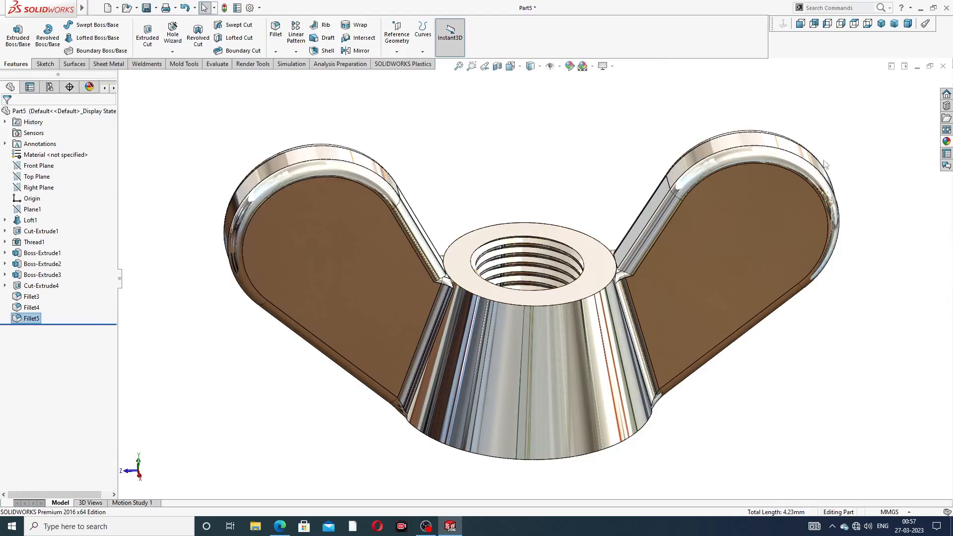
pyautogui.click(881, 23)
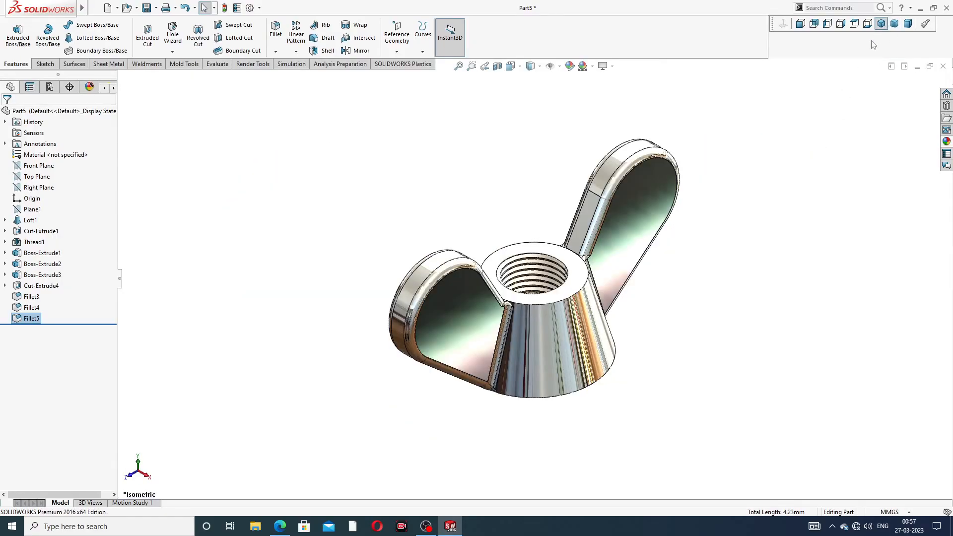
pyautogui.moveTo(532, 283); pyautogui.dragTo(537, 323, button='middle')
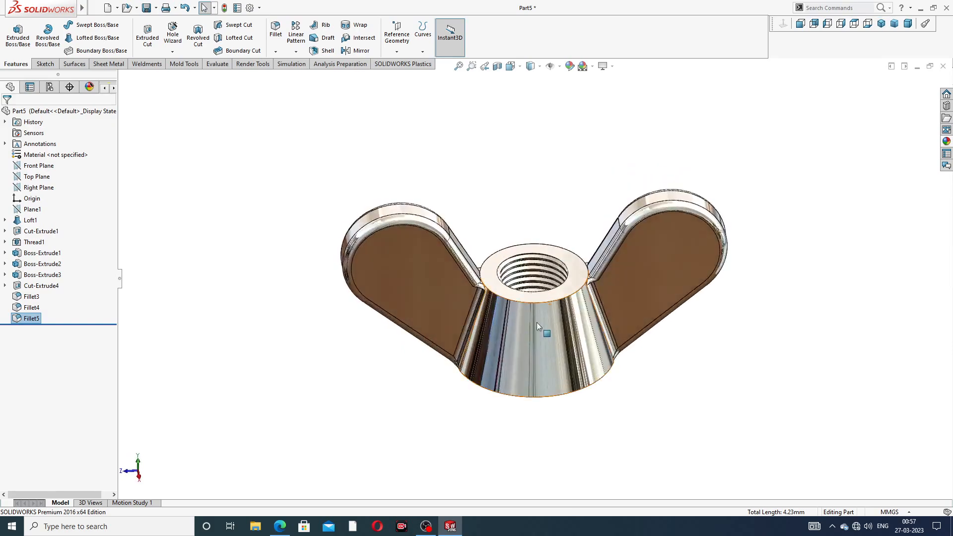
pyautogui.scroll(-2, 537, 323)
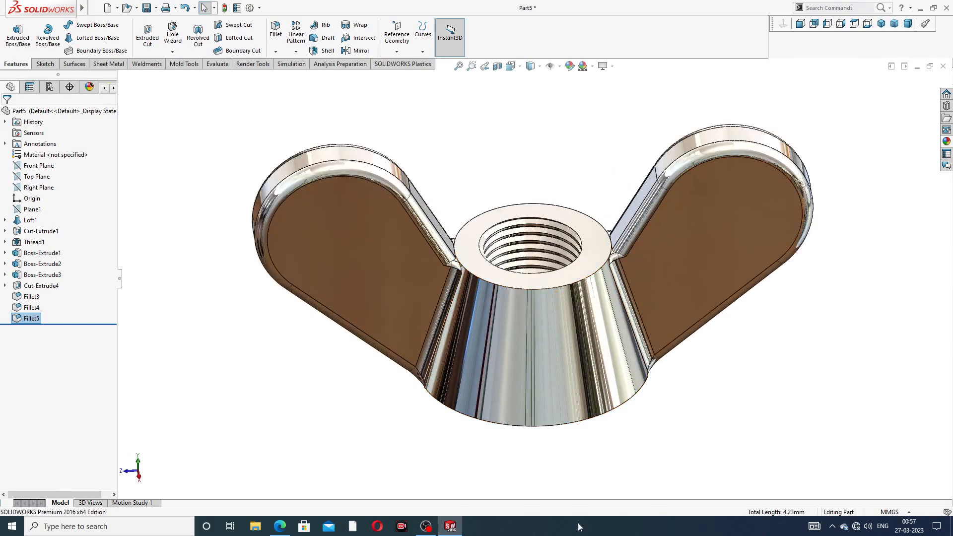